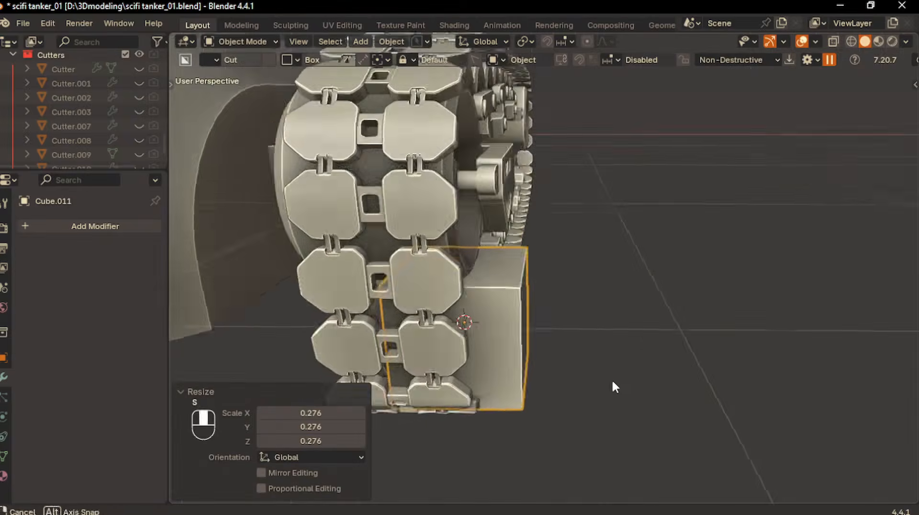
# Step: Move the cube about -0.168 m along X to centre it across the track's width
pyautogui.press('KP_3')
pyautogui.press('KP_1')
pyautogui.press('g')
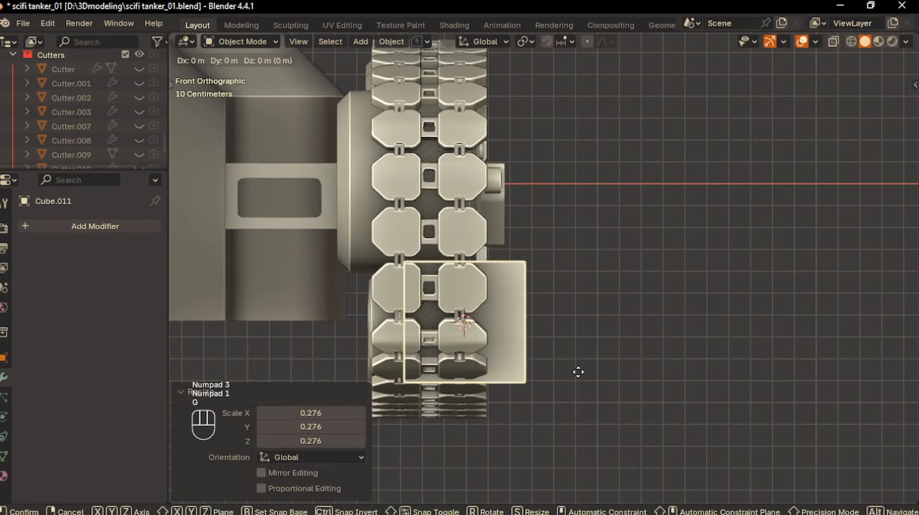
pyautogui.press('x')
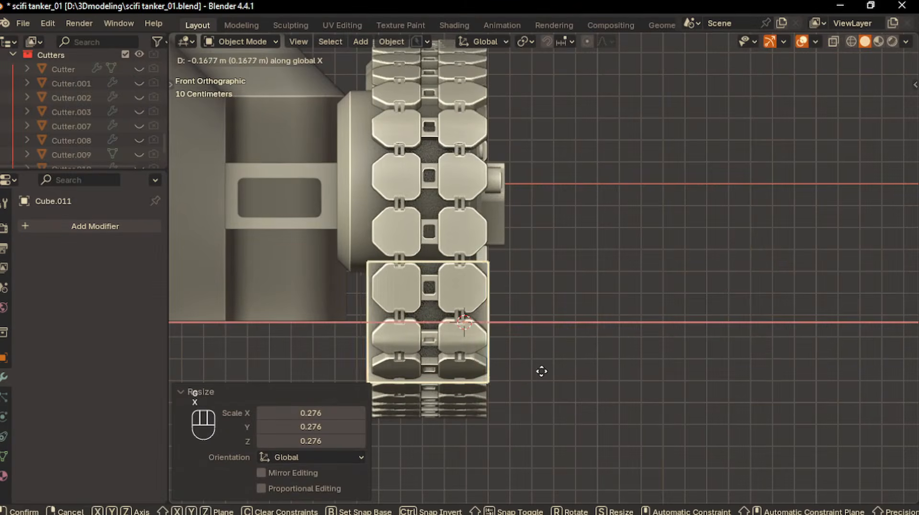
pyautogui.click(541, 371)
# Step: Narrow the cube along X into a thin plate, scaling it by 0.242 and then by 0.304
pyautogui.press('s')
pyautogui.press('x')
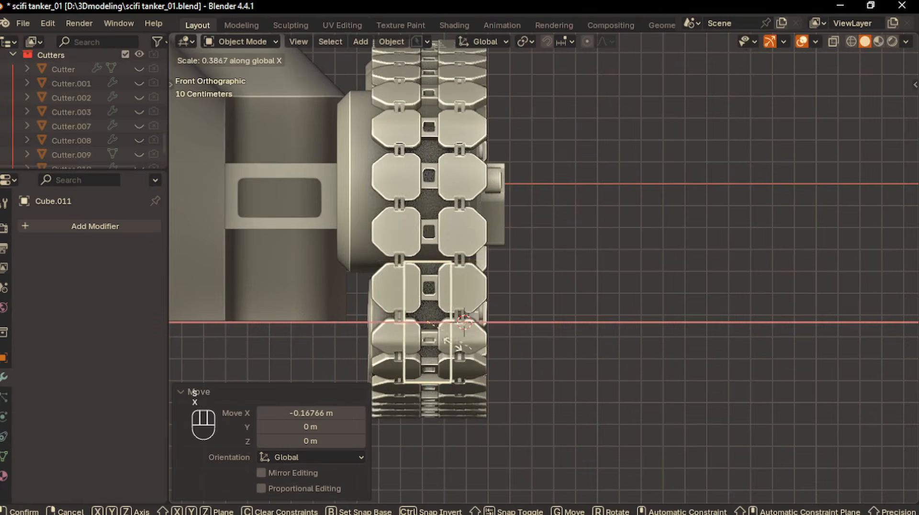
pyautogui.click(448, 342)
pyautogui.moveTo(447, 342); pyautogui.dragTo(449, 371, button='middle')
pyautogui.scroll(3, 449, 371)
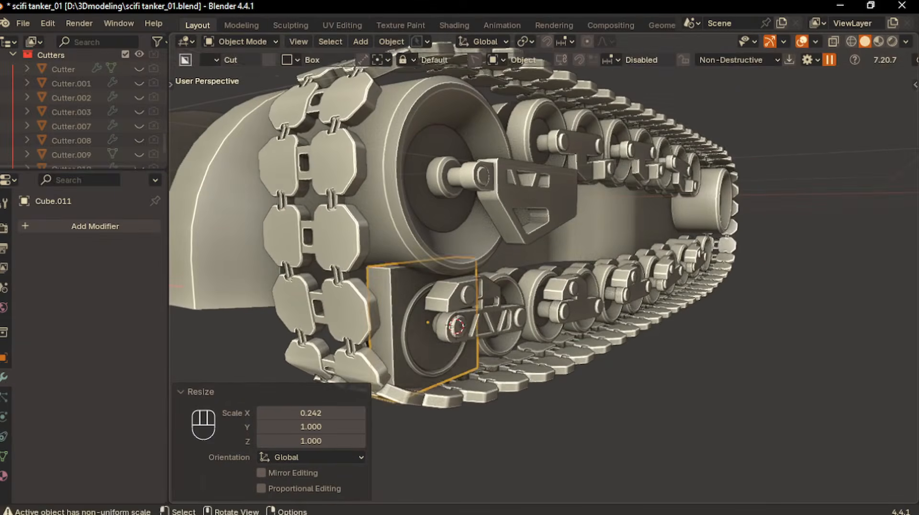
pyautogui.press('s')
pyautogui.press('x')
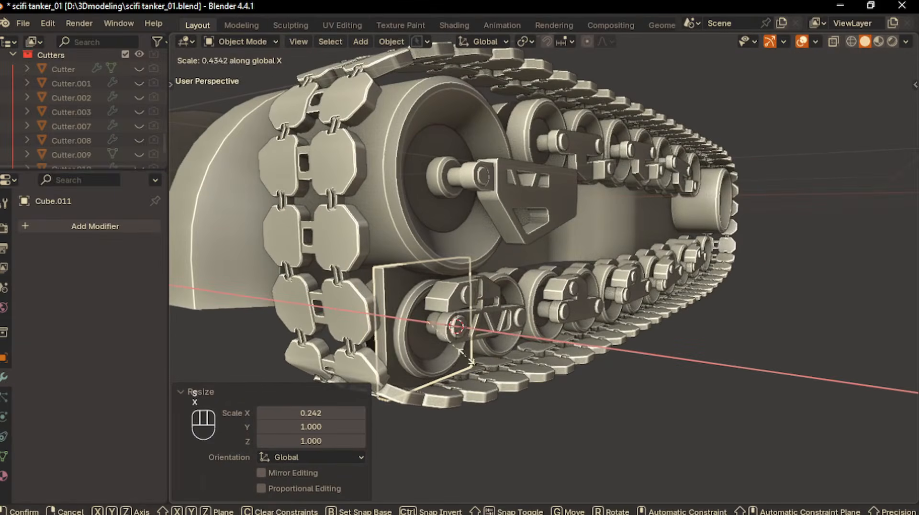
pyautogui.click(507, 346)
# Step: Move the plate along Y to sit between the first two lower road wheels
pyautogui.press('KP_1')
pyautogui.press('KP_3')
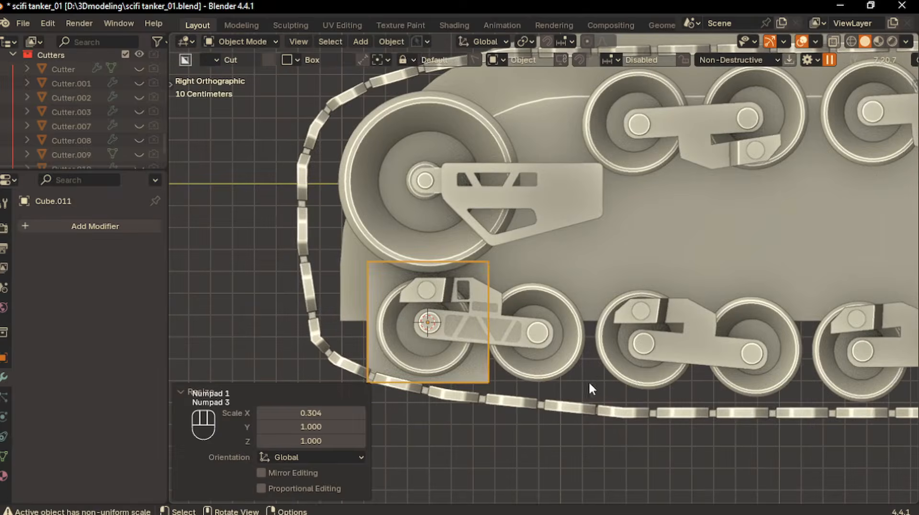
pyautogui.press('g')
pyautogui.press('x')
pyautogui.press('y')
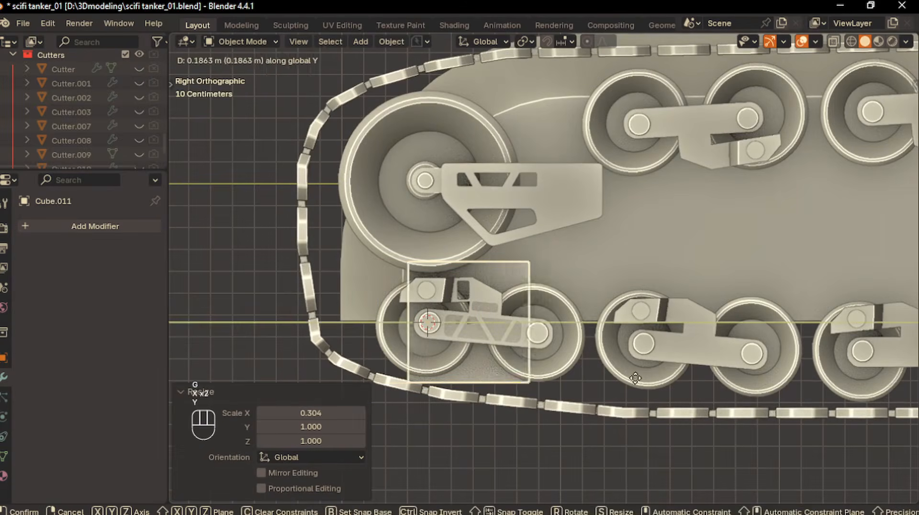
pyautogui.click(665, 373)
# Step: Scale the plate by 0.536 along Z and shift it about -0.084 m in Y and -0.011 m in Z over the wheel axles
pyautogui.press('s')
pyautogui.press('z')
pyautogui.click(630, 383)
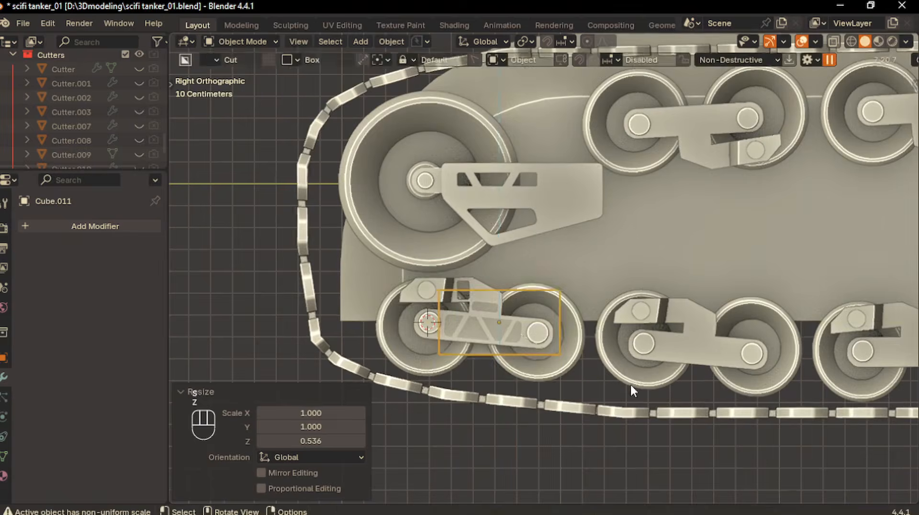
pyautogui.scroll(2, 662, 377)
pyautogui.press('g')
pyautogui.click(621, 371)
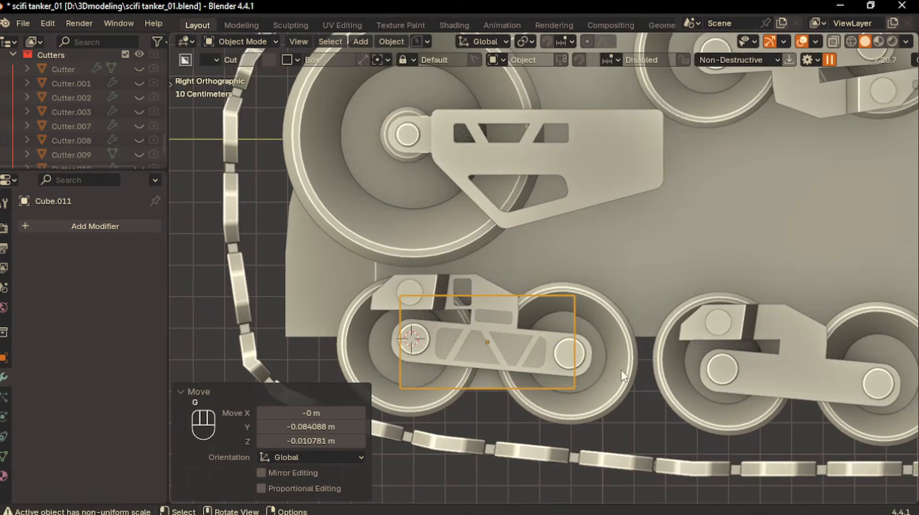
# Step: Move the plate about -0.095 m along X into the gap between the double wheels and widen it by about 3.457 along X
pyautogui.moveTo(541, 381); pyautogui.dragTo(456, 380, button='middle')
pyautogui.press('g')
pyautogui.press('x')
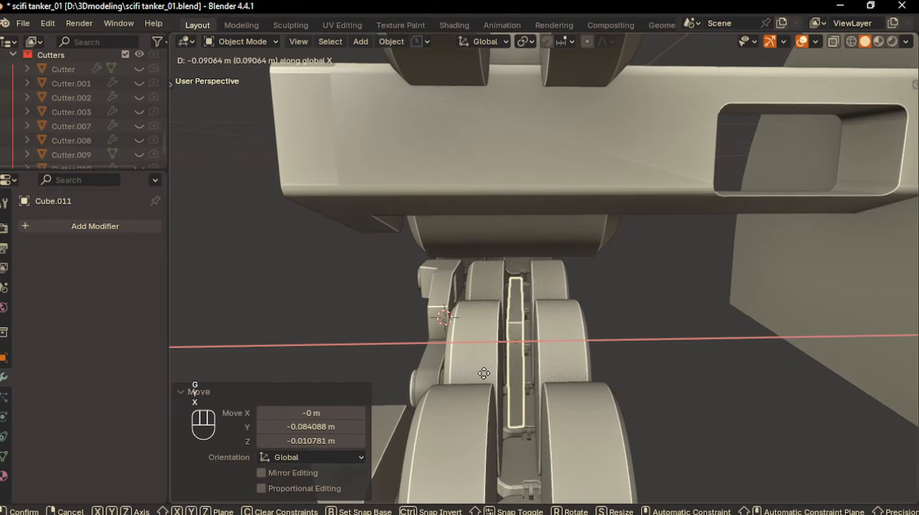
pyautogui.click(524, 370)
pyautogui.press('s')
pyautogui.press('x')
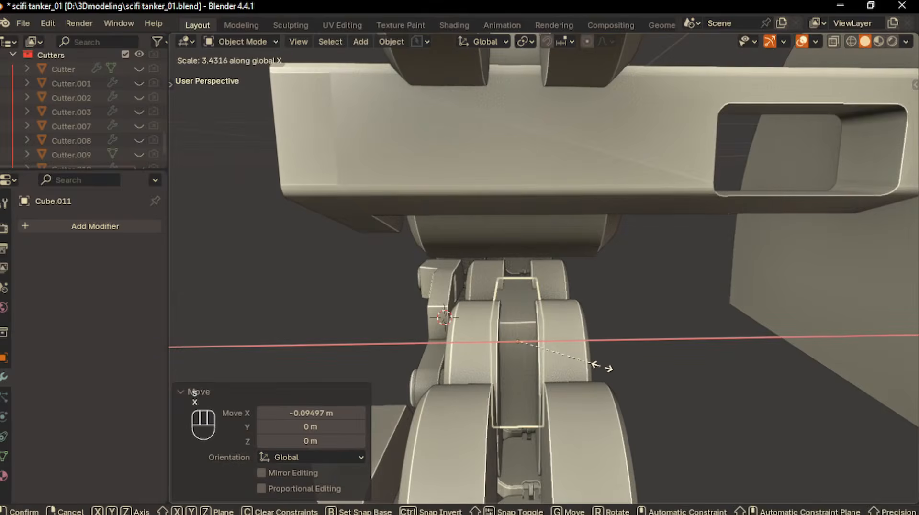
pyautogui.click(602, 366)
# Step: Duplicate the block about 0.225 m along Y and 0.074 m up, and scale the copy by 0.607 along Z
pyautogui.moveTo(562, 369)
pyautogui.mouseDown(button='middle')
pyautogui.moveTo(538, 367)
pyautogui.moveTo(609, 367)
pyautogui.moveTo(471, 388)
pyautogui.moveTo(575, 373)
pyautogui.moveTo(507, 382)
pyautogui.moveTo(555, 381)
pyautogui.mouseUp(button='middle')
pyautogui.press('KP_1')
pyautogui.press('KP_3')
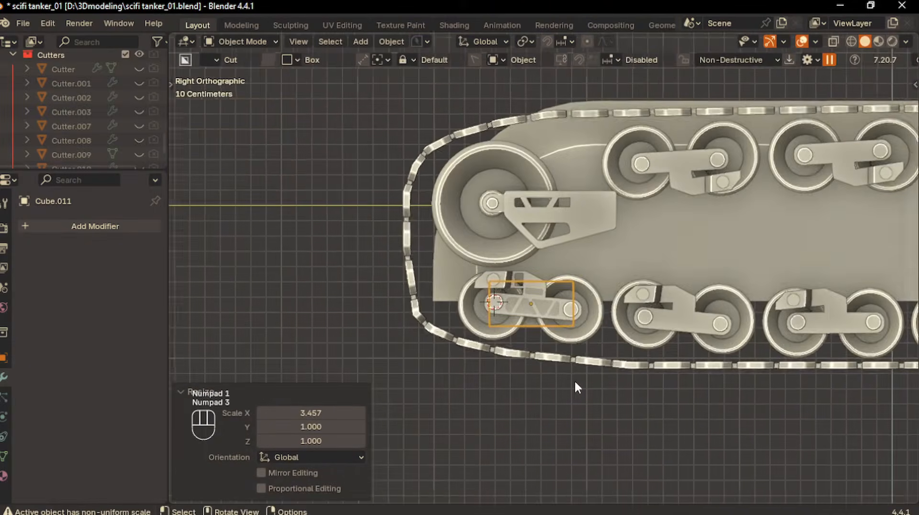
pyautogui.scroll(2, 579, 373)
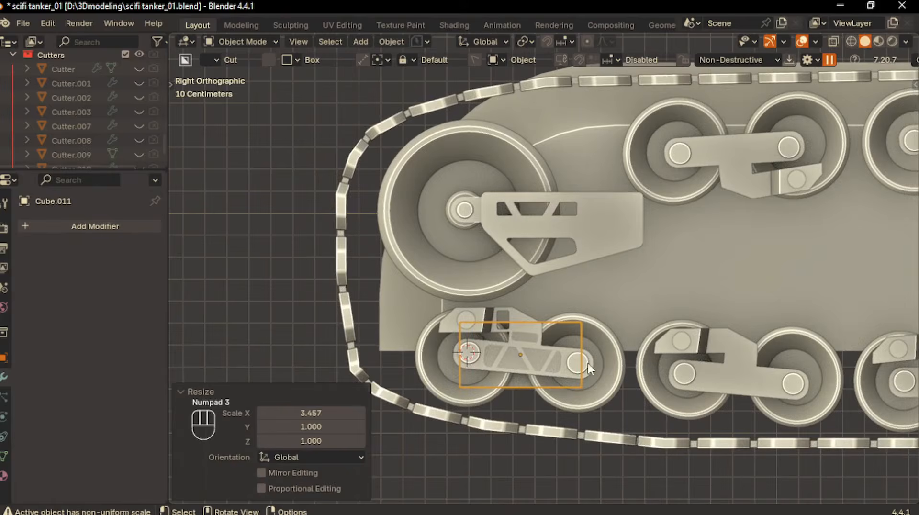
pyautogui.hotkey('shift', 'd')
pyautogui.click(647, 338)
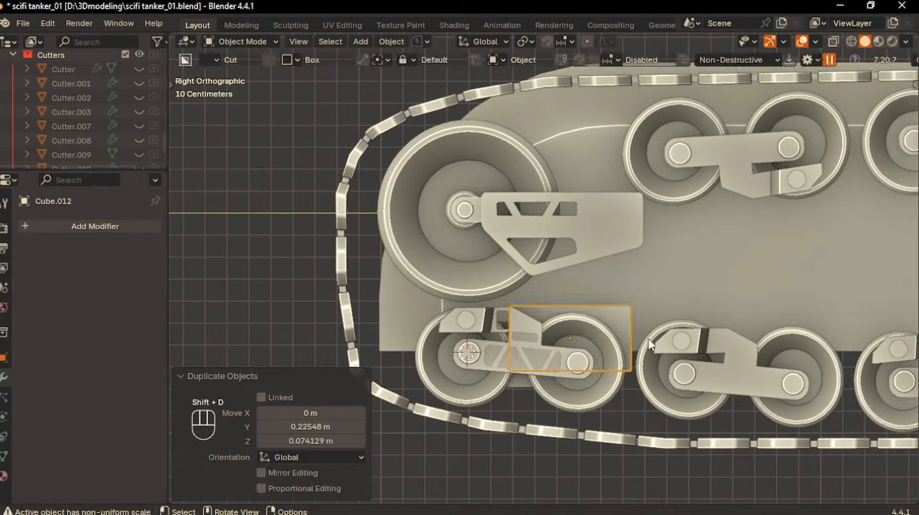
pyautogui.press('s')
pyautogui.press('z')
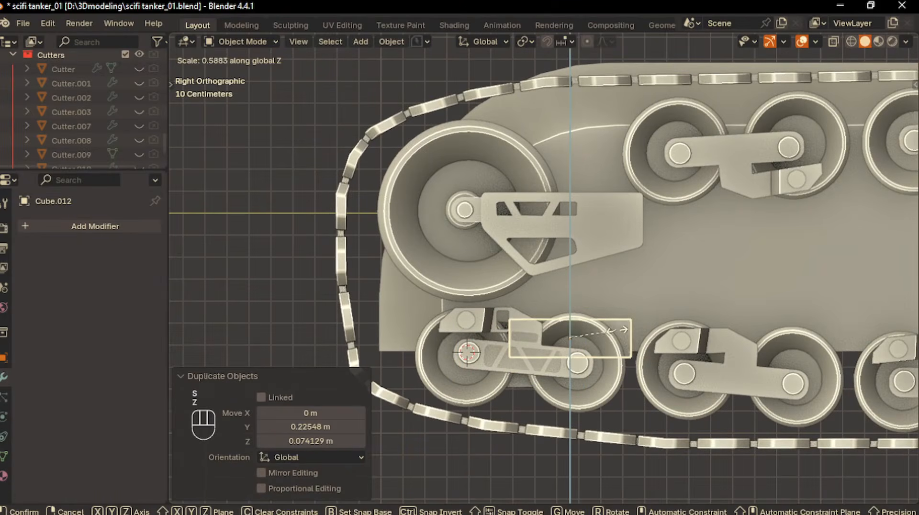
pyautogui.click(623, 327)
# Step: Rotate the copy 38.6° about X and move it about -0.019 m in Y and 0.08 m in Z above the second wheel
pyautogui.press('r')
pyautogui.press('x')
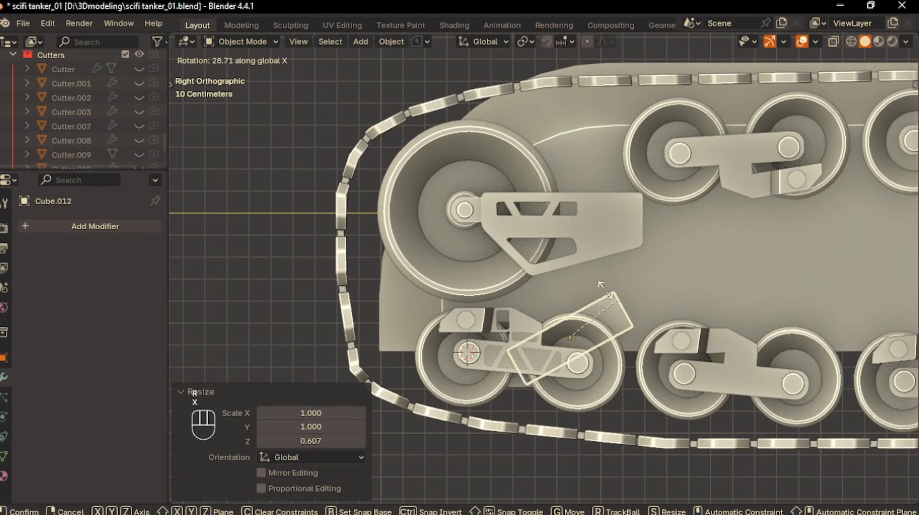
pyautogui.click(616, 287)
pyautogui.press('g')
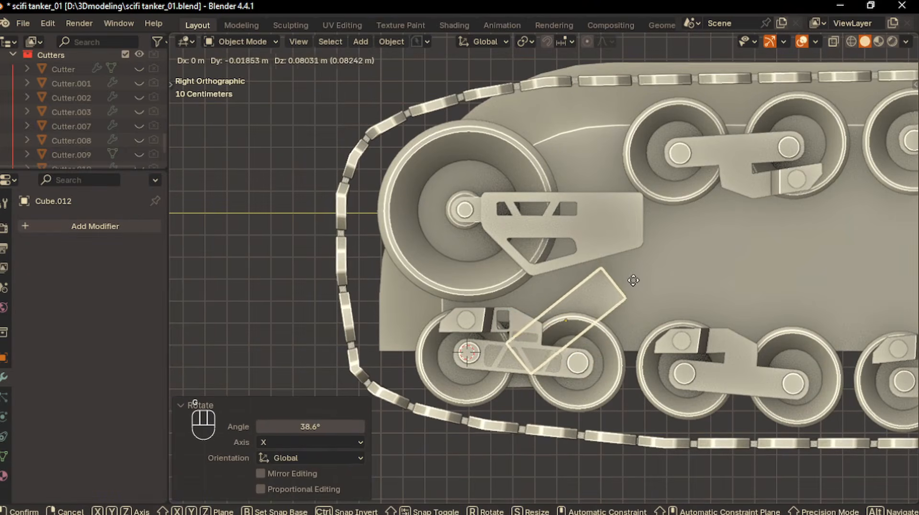
pyautogui.click(632, 282)
# Step: Duplicate the tilted block beside itself and rotate the copy -69.1° about X to slope the opposite way
pyautogui.keyDown('shift'); pyautogui.moveTo(635, 317); pyautogui.dragTo(593, 320, button='middle'); pyautogui.keyUp('shift')
pyautogui.hotkey('shift', 'd')
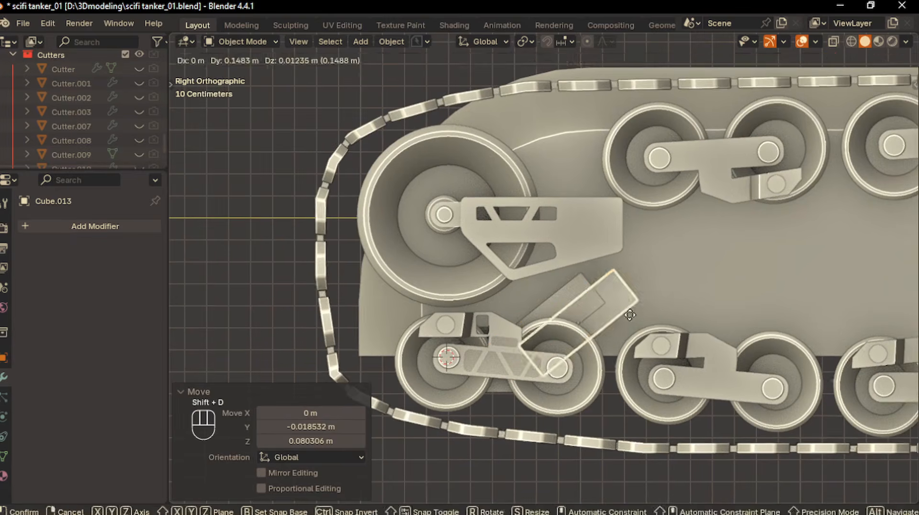
pyautogui.press('r')
pyautogui.press('x')
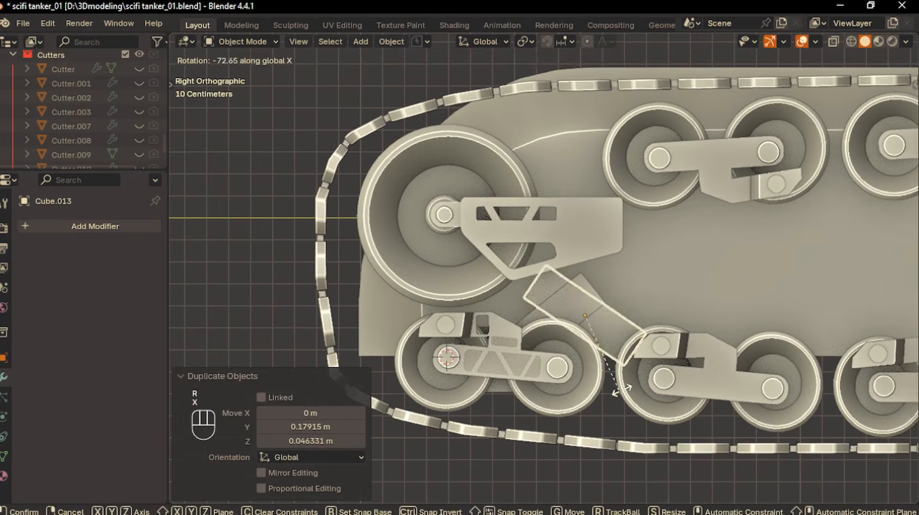
pyautogui.click(622, 389)
# Step: Move the second tilted block about 0.195 m along Y and -0.028 m in Z, and scale it by 0.645 along X
pyautogui.press('g')
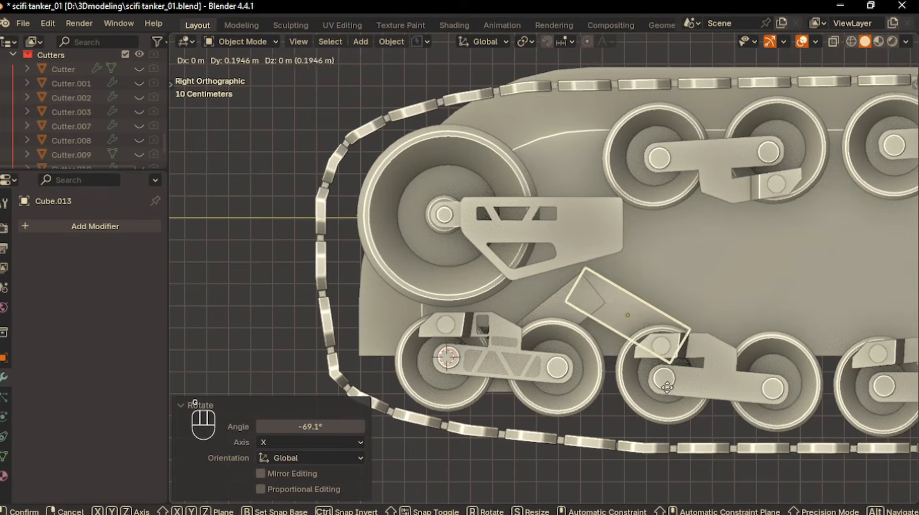
pyautogui.click(666, 386)
pyautogui.moveTo(666, 386); pyautogui.dragTo(616, 366, button='middle')
pyautogui.press('s')
pyautogui.press('x')
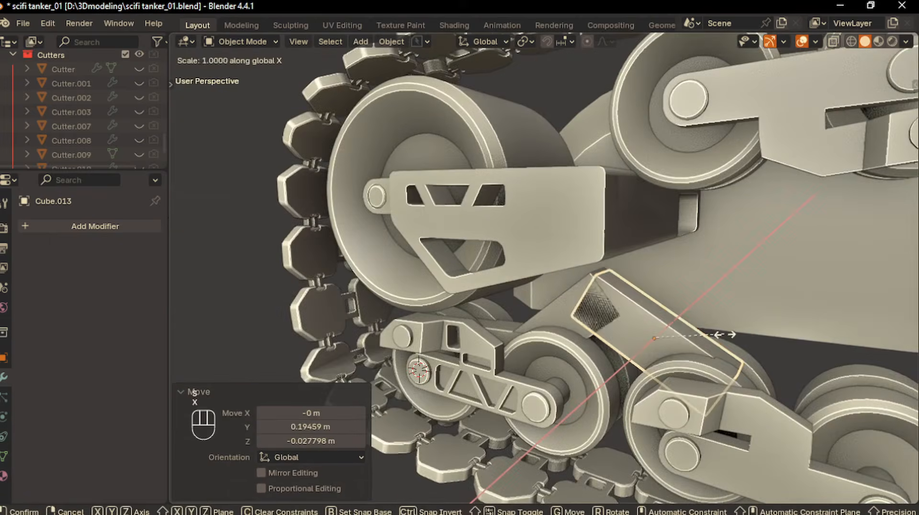
pyautogui.click(700, 334)
# Step: Duplicate the horizontal block between the first lower wheels and move the copy about 0.996 m along Y to the second wheel pair
pyautogui.scroll(-2, 700, 333)
pyautogui.moveTo(679, 337); pyautogui.dragTo(635, 331, button='middle')
pyautogui.press('KP_1')
pyautogui.press('KP_3')
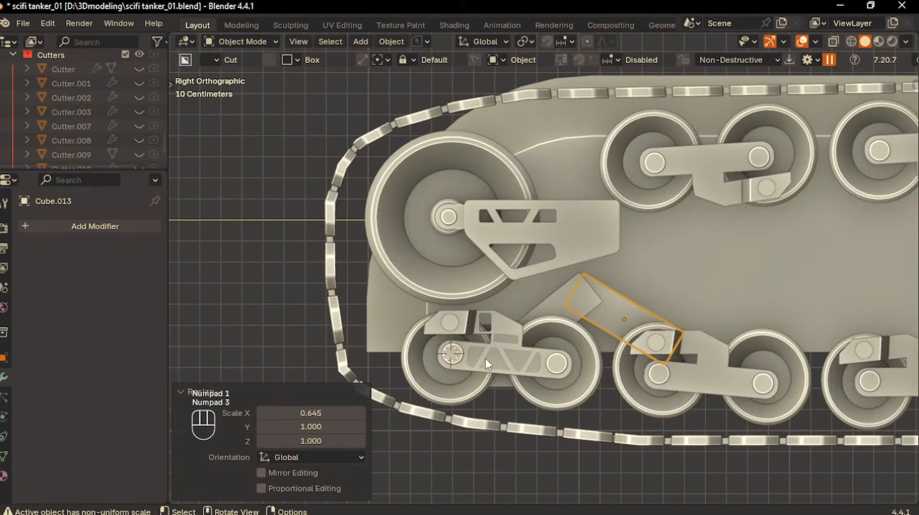
pyautogui.click(502, 386)
pyautogui.hotkey('shift', 'd')
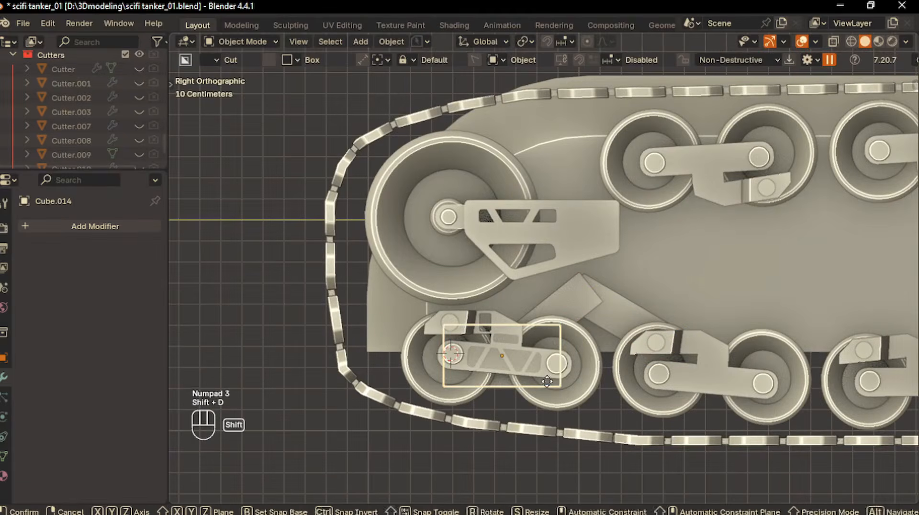
pyautogui.press('x')
pyautogui.press('y')
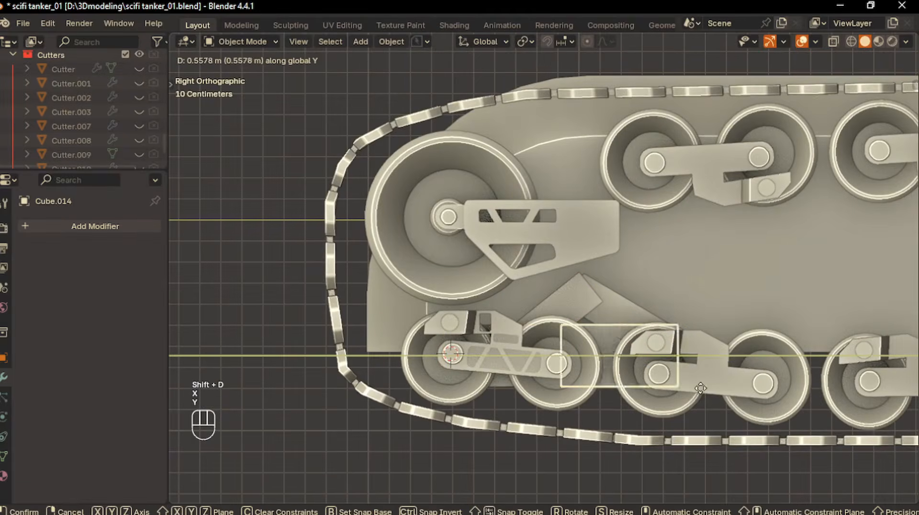
pyautogui.click(736, 403)
# Step: Lower the copied block along Z to line up with the second pair of lower wheels, and clear the selection
pyautogui.keyDown('shift'); pyautogui.moveTo(736, 403); pyautogui.dragTo(652, 355, button='middle'); pyautogui.keyUp('shift')
pyautogui.press('g')
pyautogui.press('z')
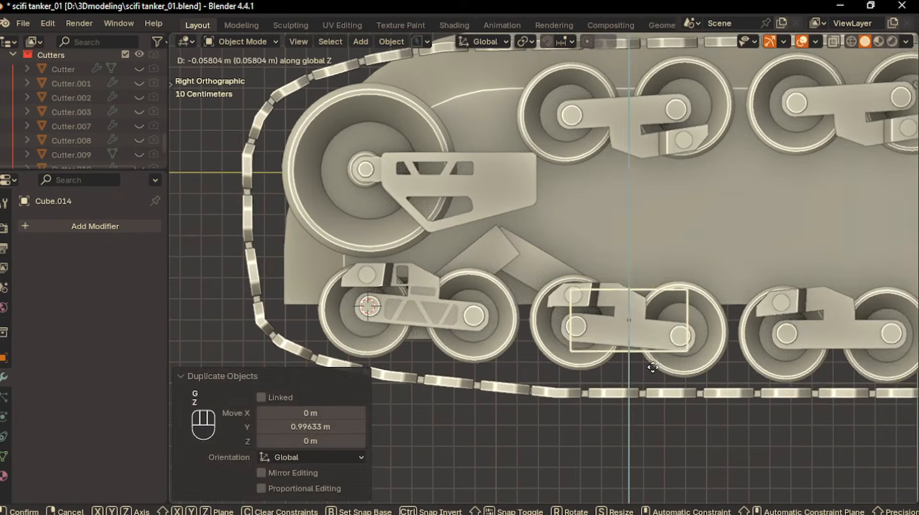
pyautogui.click(653, 372)
pyautogui.click(536, 466)
# Step: Isolate the two tilted blocks in local view and apply their scale
pyautogui.scroll(-3, 513, 308)
pyautogui.scroll(1, 500, 302)
pyautogui.click(492, 298)
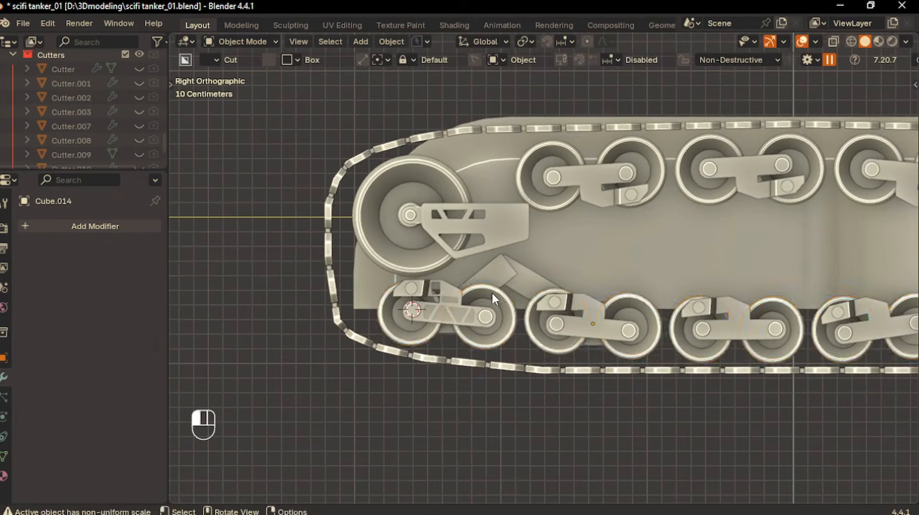
pyautogui.click(513, 280)
pyautogui.keyDown('shift'); pyautogui.click(535, 283); pyautogui.keyUp('shift')
pyautogui.press('/')
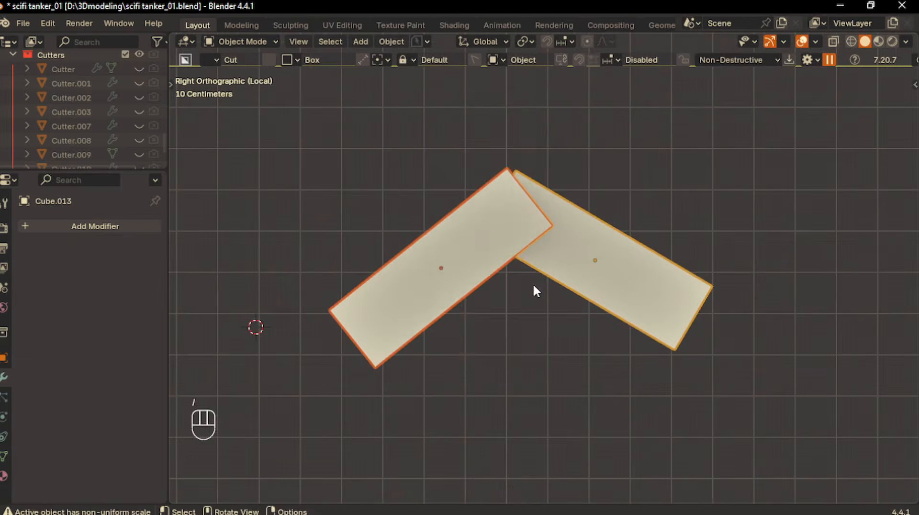
pyautogui.hotkey('ctrl', 'a')
pyautogui.click(467, 163)
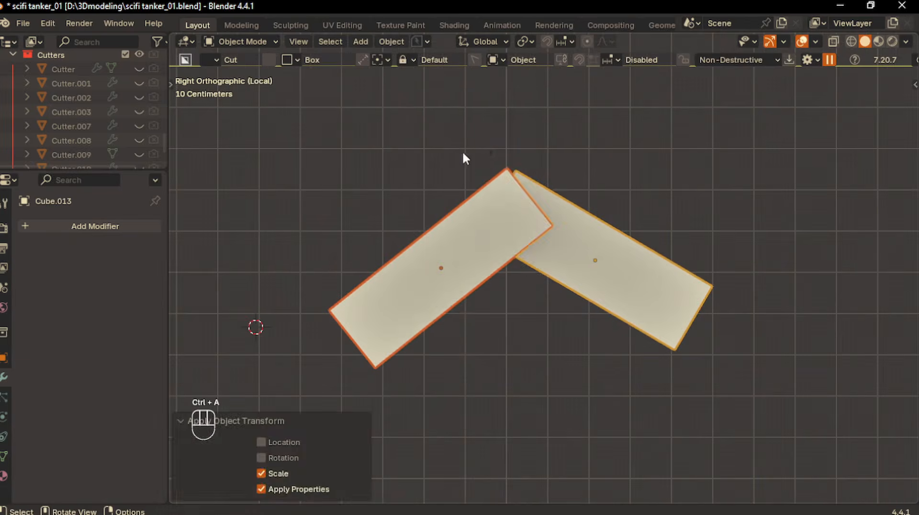
# Step: Bevel the end edges of both tilted blocks where they meet, with 7 segments and an offset of about 0.1 m
pyautogui.press('Tab')
pyautogui.moveTo(533, 213); pyautogui.dragTo(528, 237, button='middle')
pyautogui.click(536, 222)
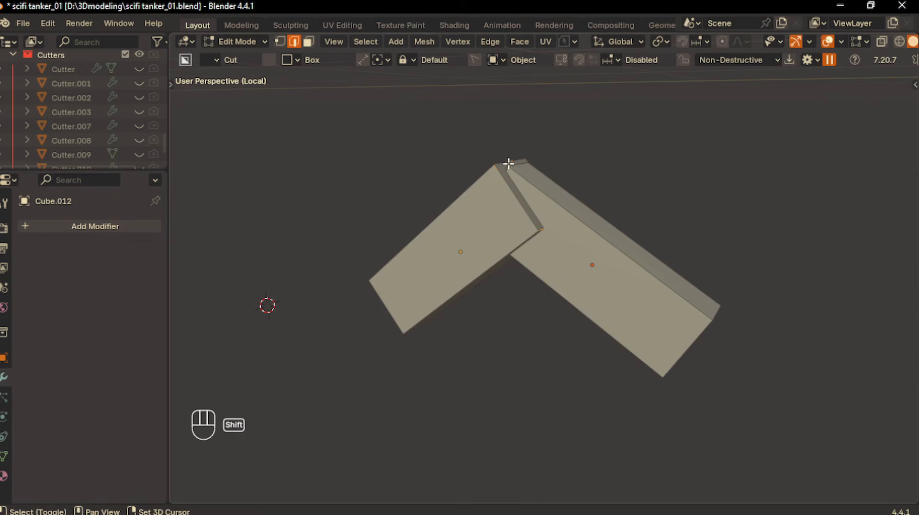
pyautogui.moveTo(511, 238); pyautogui.dragTo(561, 243, button='middle')
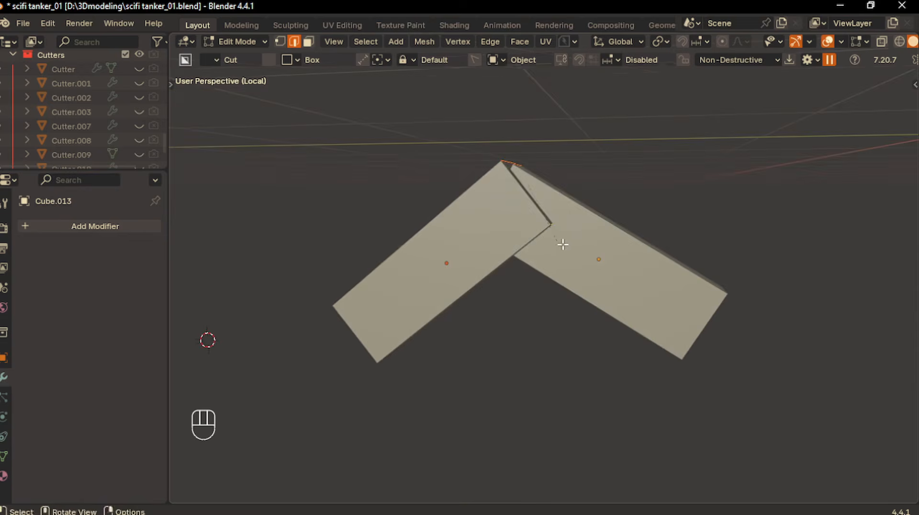
pyautogui.hotkey('ctrl', 'b')
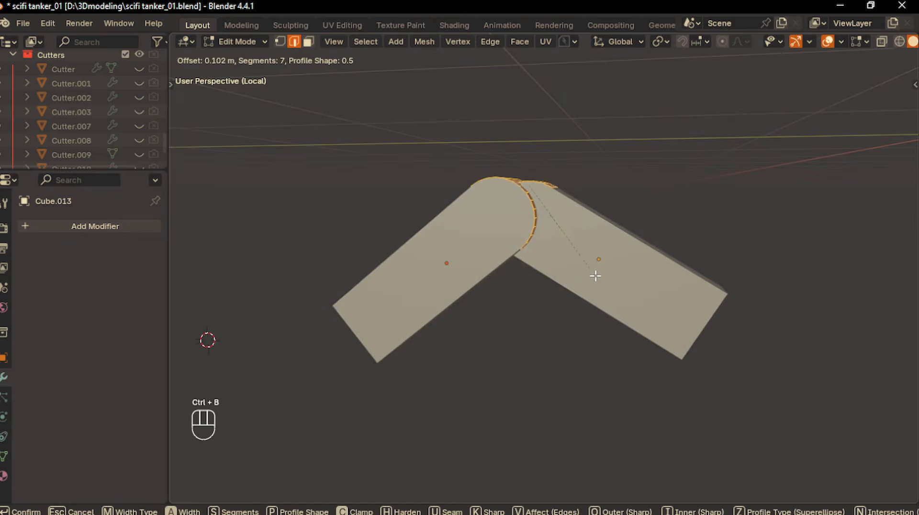
pyautogui.click(593, 268)
# Step: Merge the bevel's overlapping vertices by distance at 0.0001 m and return to Object Mode
pyautogui.press('m')
pyautogui.click(585, 255)
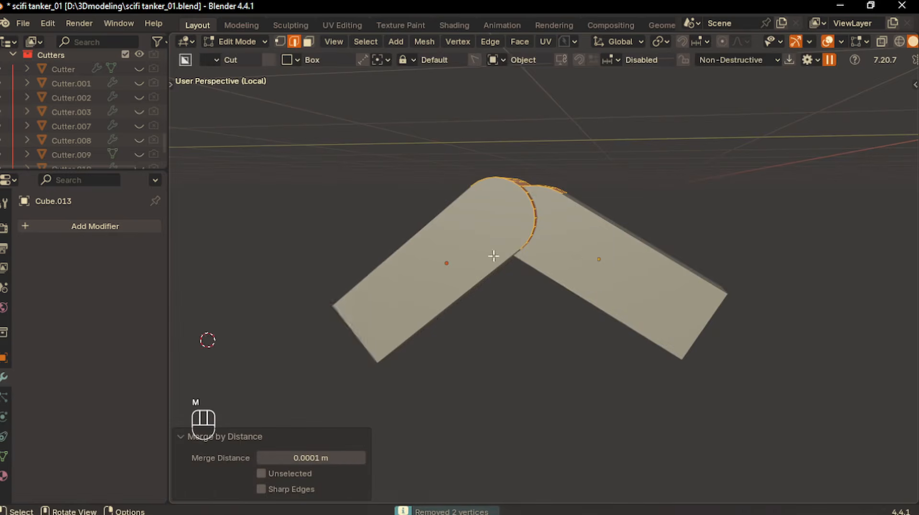
pyautogui.moveTo(493, 256)
pyautogui.mouseDown(button='middle')
pyautogui.moveTo(563, 274)
pyautogui.moveTo(488, 240)
pyautogui.mouseUp(button='middle')
pyautogui.press('KP_1')
pyautogui.press('KP_4')
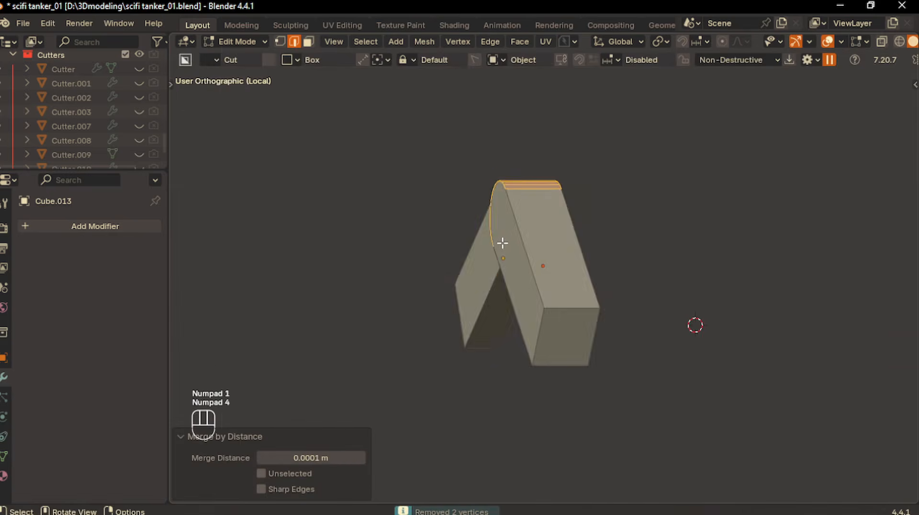
pyautogui.press('KP_3')
pyautogui.press('Tab')
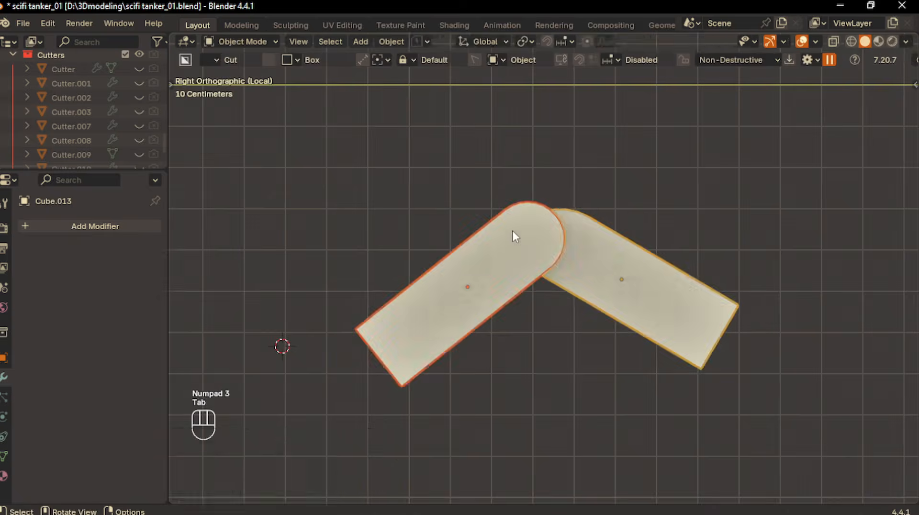
# Step: Cut a shallow 32-sided circular recess into the rounded end of the frontmost tilted arm
pyautogui.click(515, 238)
pyautogui.press('d')
pyautogui.click(508, 218)
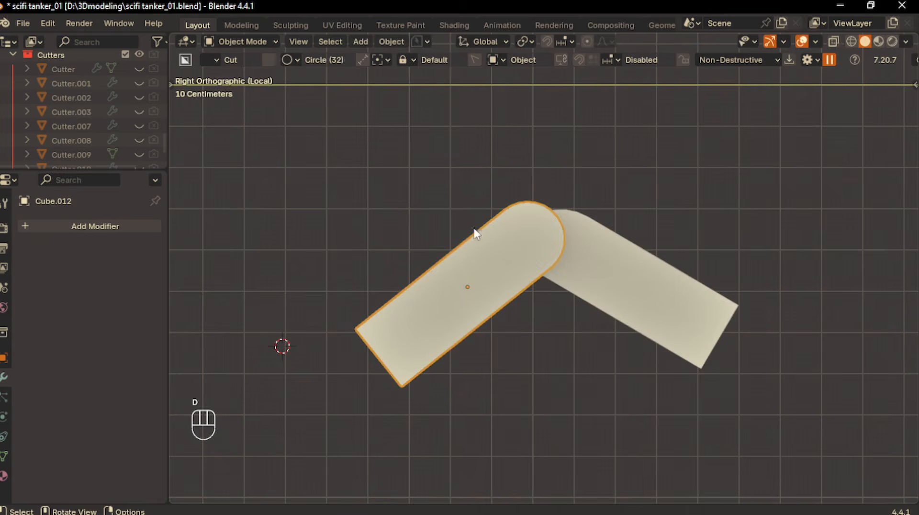
pyautogui.click(527, 234)
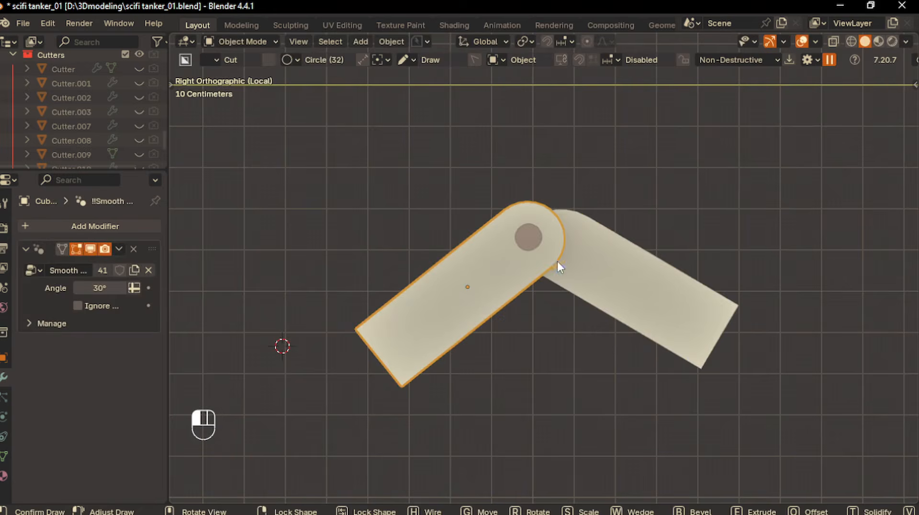
pyautogui.press('e')
pyautogui.press('e')
pyautogui.moveTo(574, 281)
pyautogui.mouseDown(button='middle')
pyautogui.moveTo(584, 301)
pyautogui.moveTo(616, 311)
pyautogui.mouseUp(button='middle')
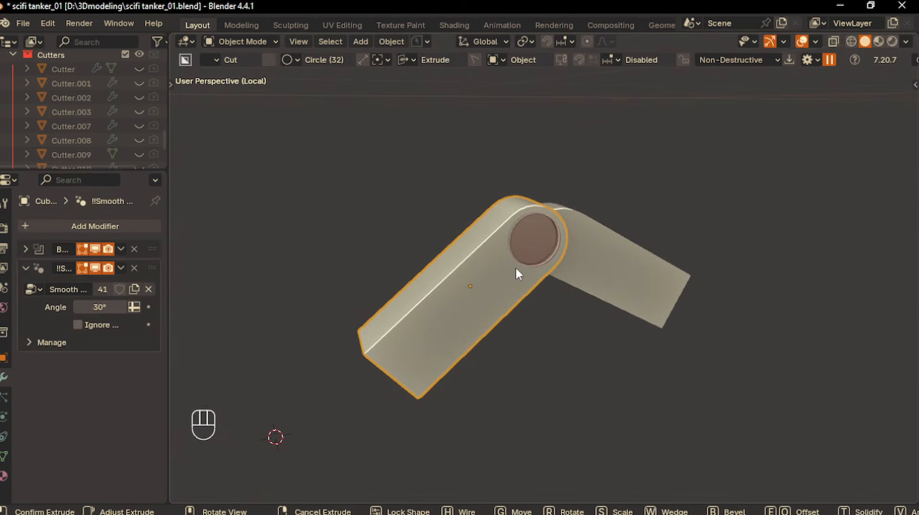
# Step: Apply the circular boolean cut on the arm and return to editing its mesh
pyautogui.press('pagedown')
pyautogui.press('Return')
pyautogui.press('Tab')
pyautogui.press('Tab')
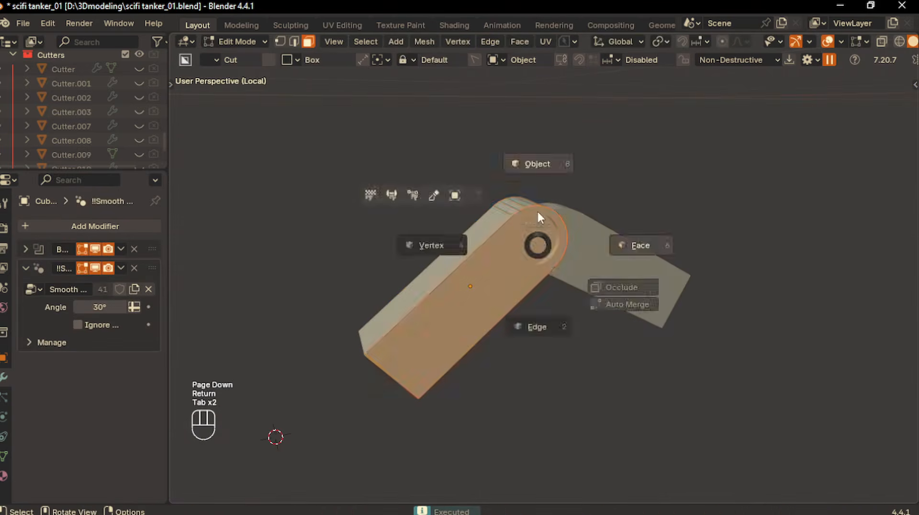
pyautogui.press('q')
pyautogui.click(433, 343)
pyautogui.press('Tab')
# Step: Inset the floor face of the circular recess by about 0.0095 m
pyautogui.click(533, 246)
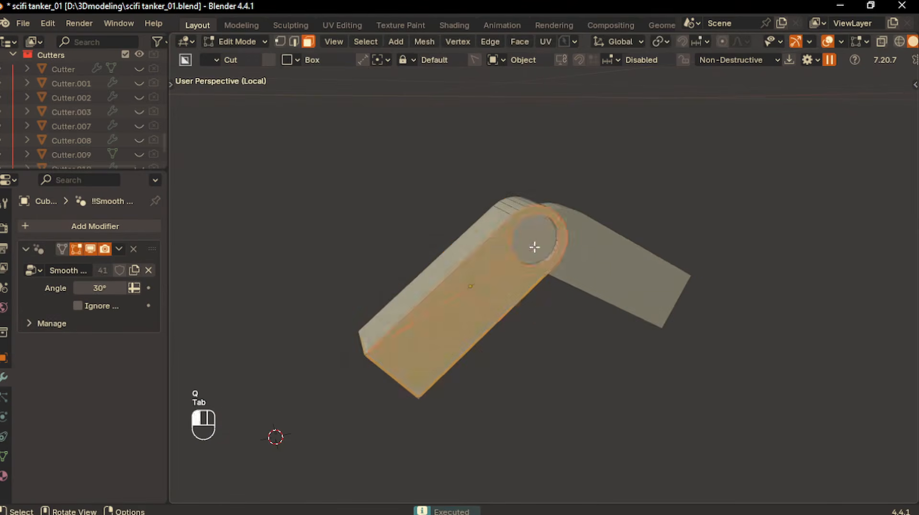
pyautogui.scroll(2, 573, 264)
pyautogui.press('i')
pyautogui.click(622, 273)
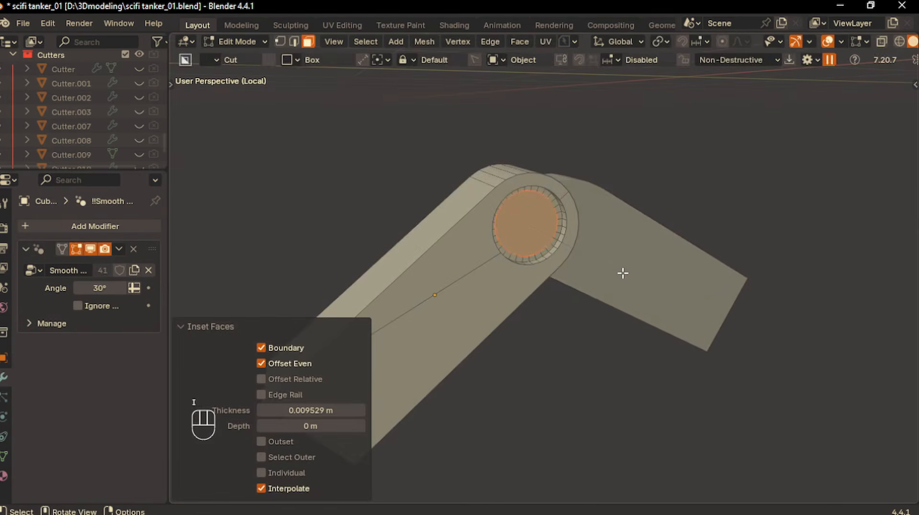
# Step: Extrude the inset face outward about 0.025 m as a pin, then bevel its rim about 0.01 m with one segment
pyautogui.hotkey('alt', 'e')
pyautogui.click(622, 272)
pyautogui.click(624, 272)
pyautogui.moveTo(624, 272); pyautogui.dragTo(627, 273, button='middle')
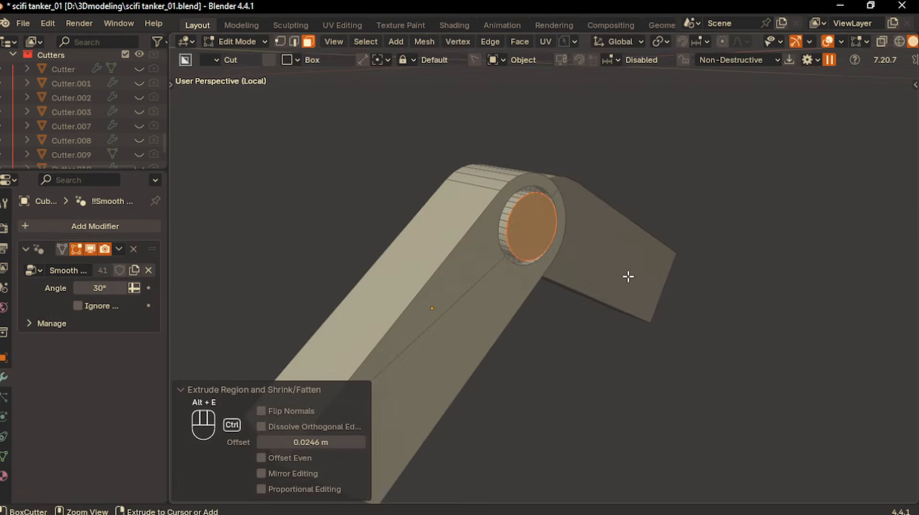
pyautogui.hotkey('ctrl', 'b')
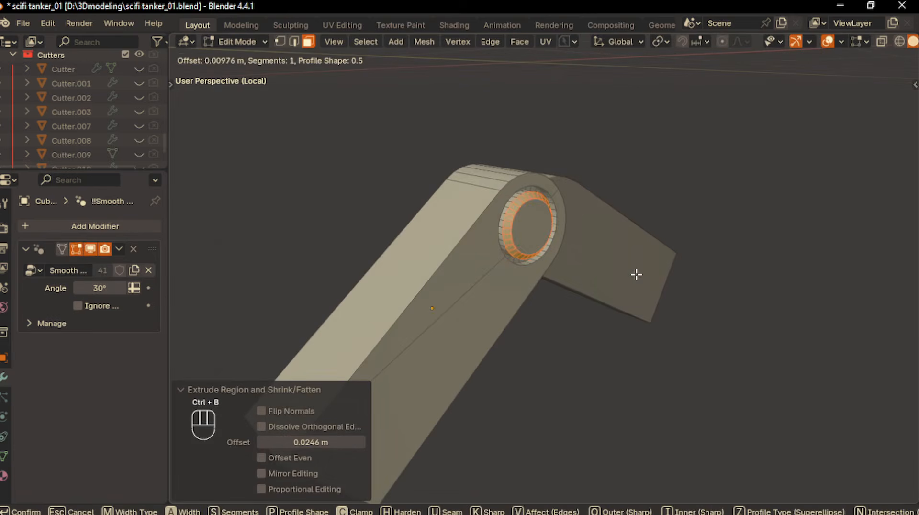
pyautogui.click(636, 275)
pyautogui.press('Tab')
pyautogui.click(635, 206)
# Step: Add a Mirror modifier to the pinned arm, leave local view and clear the selection
pyautogui.scroll(-2, 415, 287)
pyautogui.moveTo(416, 287); pyautogui.dragTo(555, 302, button='middle')
pyautogui.hotkey('alt', 'x')
pyautogui.click(512, 302)
pyautogui.press('/')
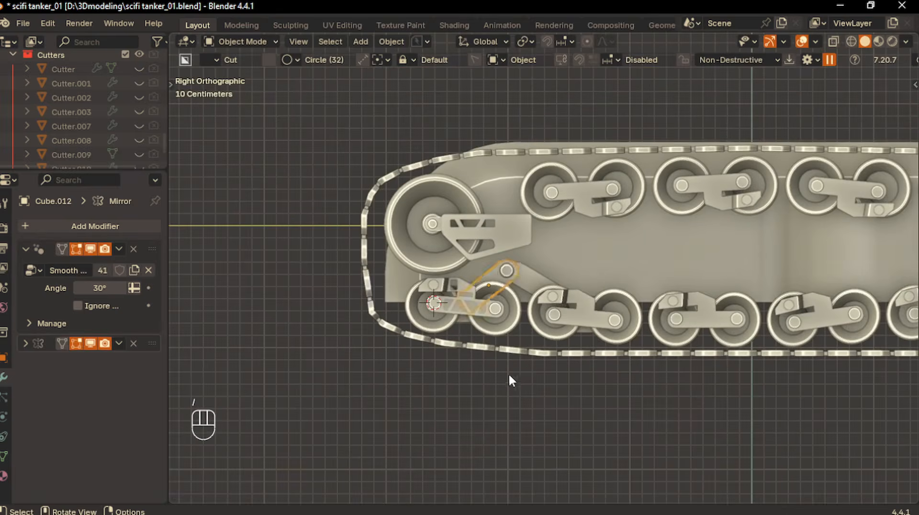
pyautogui.click(453, 365)
# Step: Duplicate both tilted arms about 1.23 m along Y, between the second and third lower wheel pairs
pyautogui.scroll(1, 457, 357)
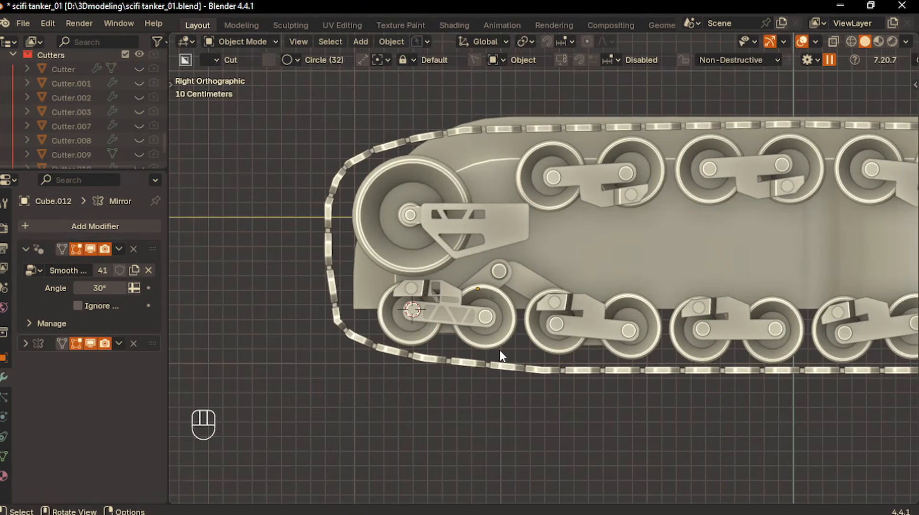
pyautogui.keyDown('shift'); pyautogui.click(500, 269); pyautogui.keyUp('shift')
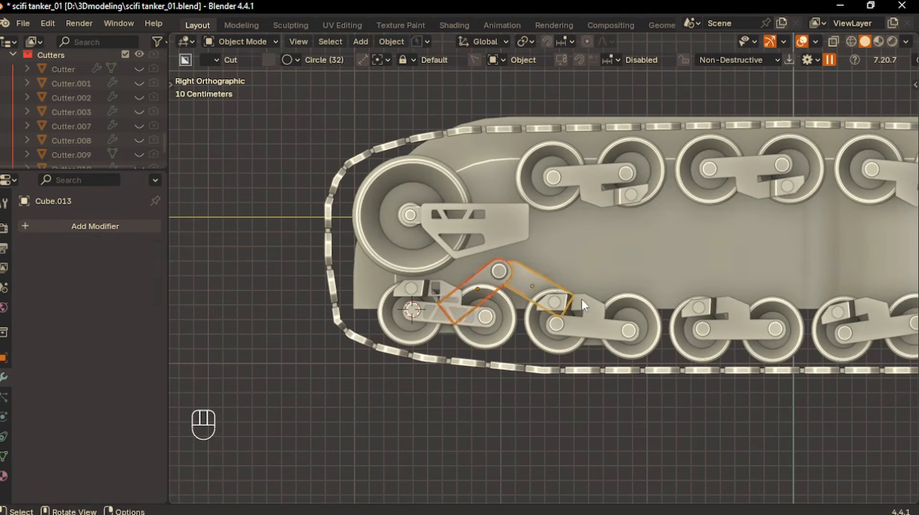
pyautogui.scroll(-2, 581, 300)
pyautogui.scroll(1, 556, 329)
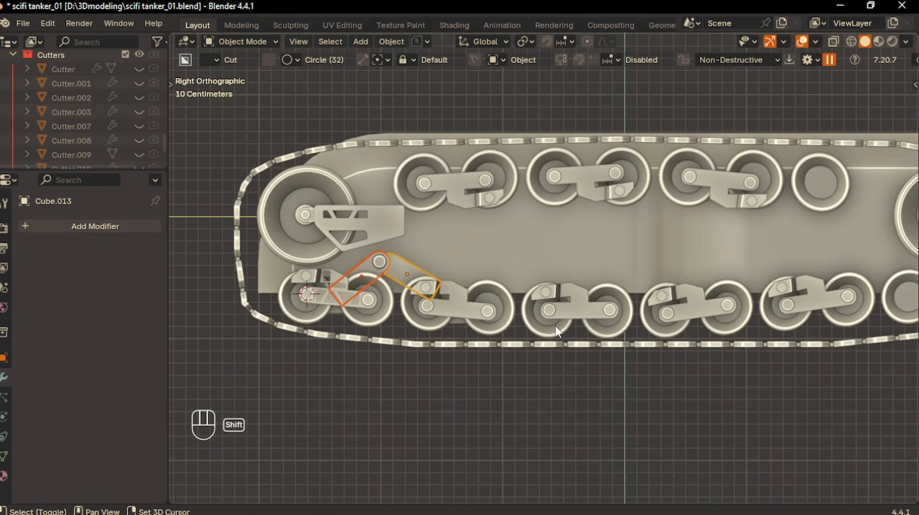
pyautogui.hotkey('shift', 'd')
pyautogui.press('x')
pyautogui.press('y')
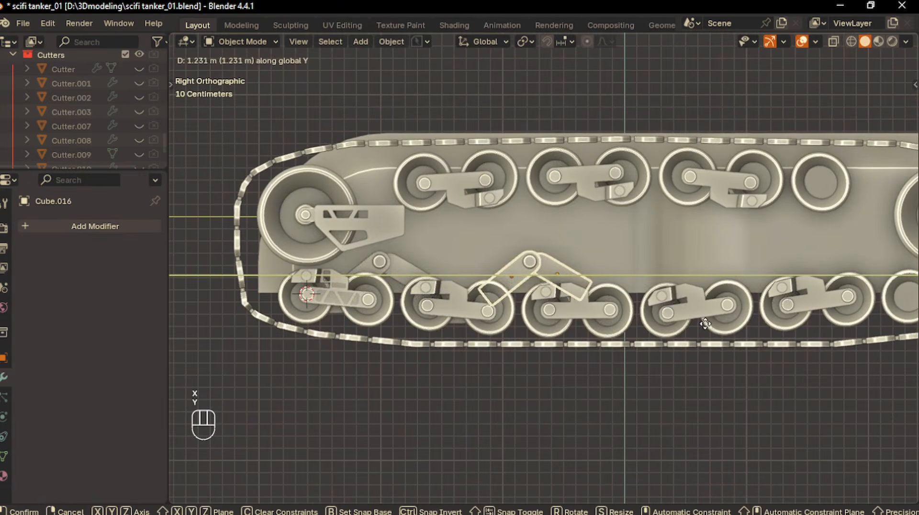
pyautogui.click(705, 324)
# Step: Duplicate the copied arm pair about 1.06 m further along Y, between the third and fourth lower wheel pairs
pyautogui.scroll(-2, 671, 317)
pyautogui.scroll(1, 646, 320)
pyautogui.hotkey('shift', 'd')
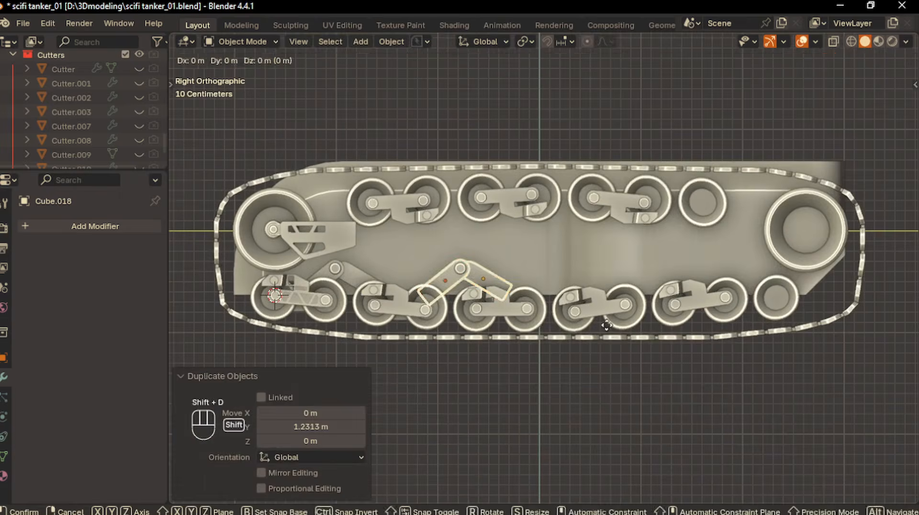
pyautogui.press('x')
pyautogui.press('y')
pyautogui.click(713, 323)
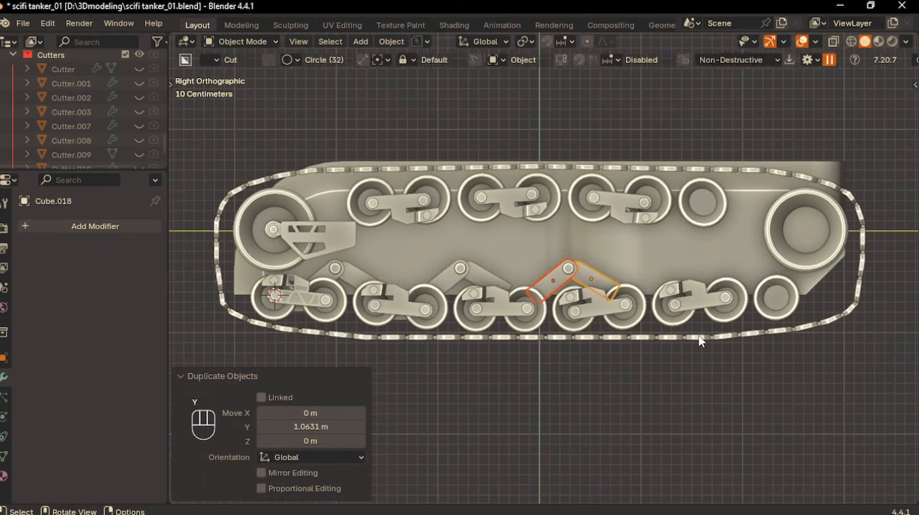
# Step: Duplicate the arm pair about 1.62 m along Y next to the last single lower wheel and fine-tune its position
pyautogui.keyDown('shift'); pyautogui.moveTo(691, 337); pyautogui.dragTo(646, 341, button='middle'); pyautogui.keyUp('shift')
pyautogui.hotkey('shift', 'd')
pyautogui.press('y')
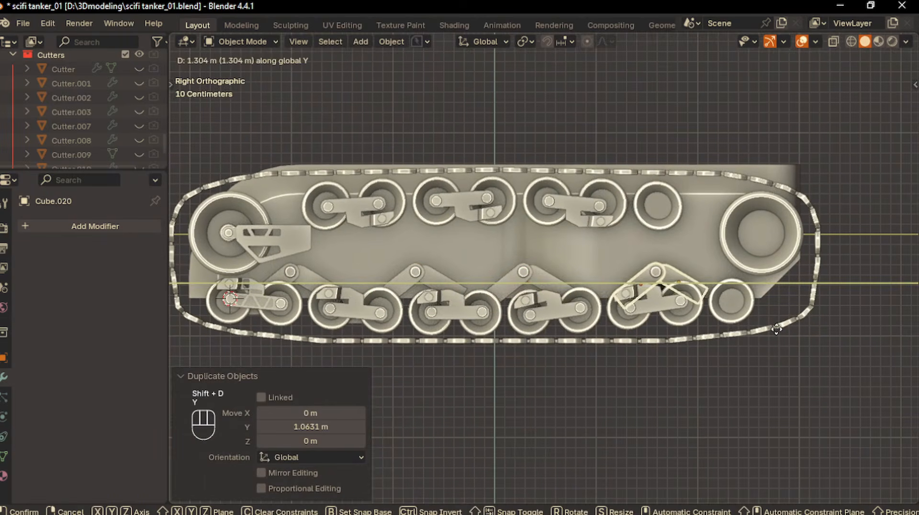
pyautogui.click(808, 324)
pyautogui.scroll(2, 670, 375)
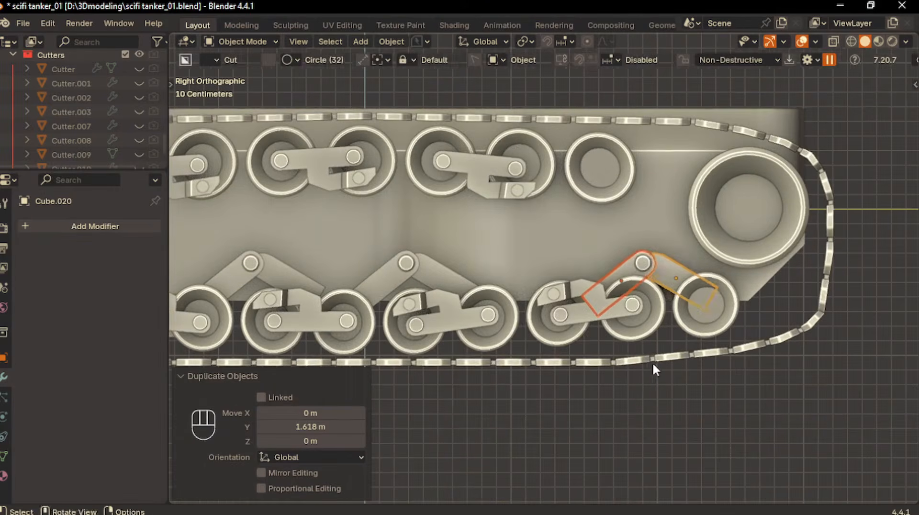
pyautogui.press('g')
pyautogui.click(649, 364)
pyautogui.scroll(-3, 396, 402)
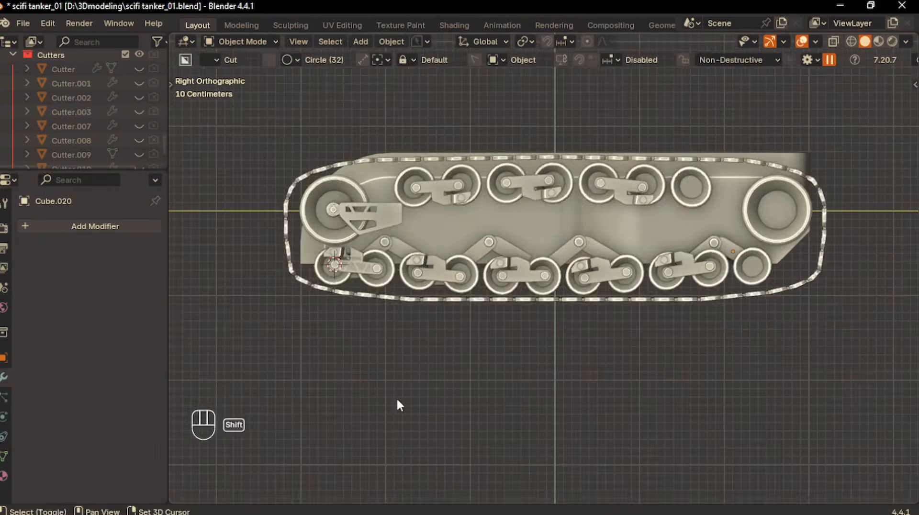
# Step: Duplicate the block behind the second lower wheel pair to the third pair, then rotate and reposition it to align with those wheels
pyautogui.scroll(5, 390, 293)
pyautogui.scroll(-1, 478, 337)
pyautogui.hotkey('shift', 'd')
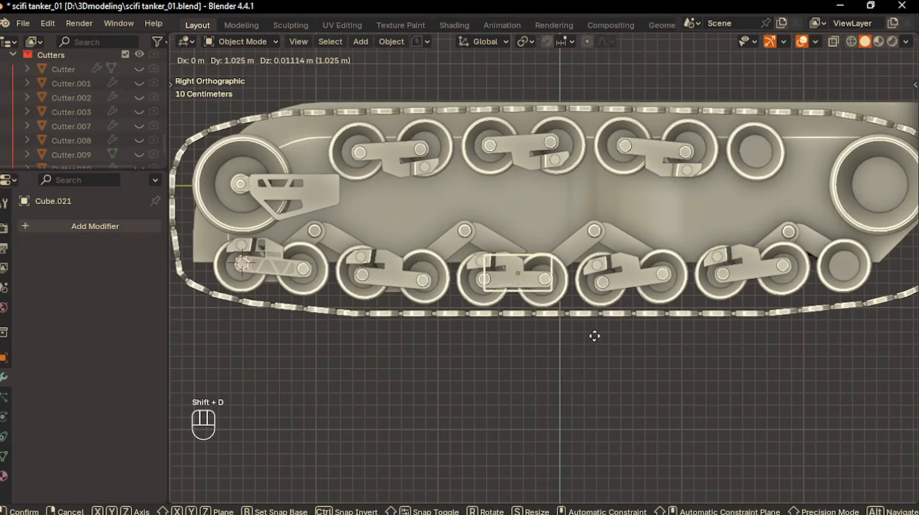
pyautogui.click(603, 332)
pyautogui.scroll(3, 603, 333)
pyautogui.press('r')
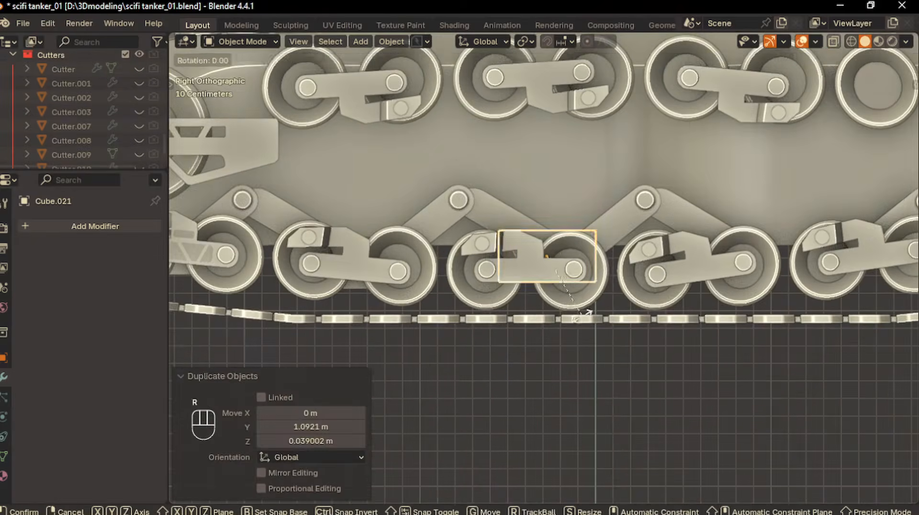
pyautogui.click(577, 312)
pyautogui.press('g')
pyautogui.click(557, 315)
pyautogui.scroll(1, 564, 363)
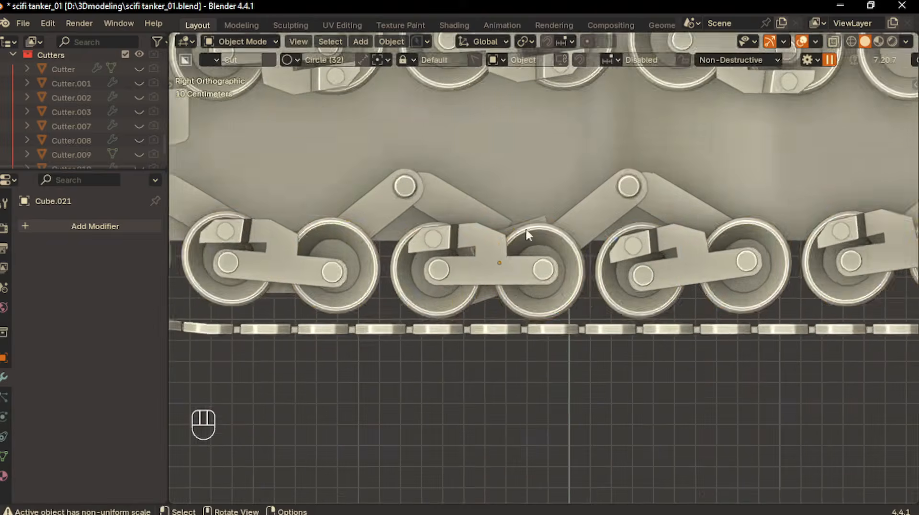
# Step: Duplicate the backing block to the fourth lower wheel pair, rotate it -11.3° about X and align it with the wheels
pyautogui.scroll(-4, 598, 335)
pyautogui.hotkey('shift', 'd')
pyautogui.click(647, 299)
pyautogui.scroll(3, 641, 302)
pyautogui.press('r')
pyautogui.click(627, 324)
pyautogui.press('g')
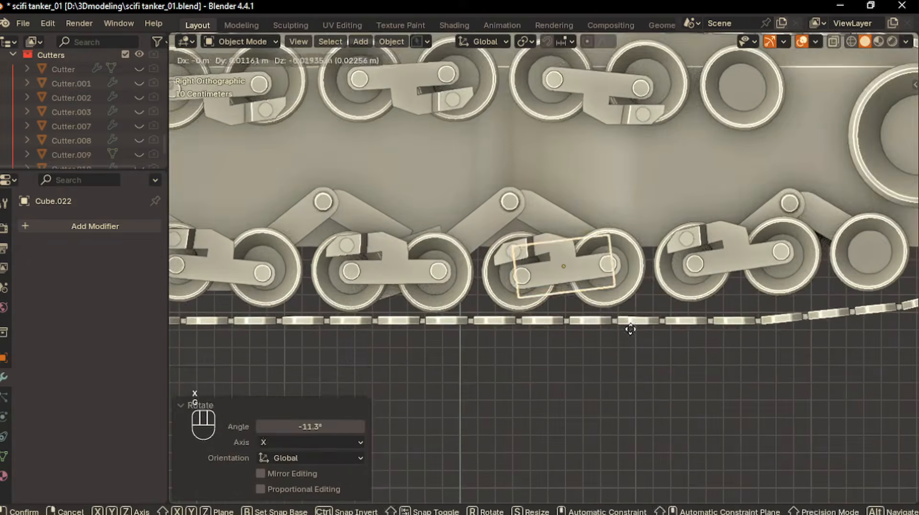
pyautogui.click(630, 329)
# Step: Duplicate the tilted backing block behind the fifth lower wheel pair and clear the selection
pyautogui.scroll(-2, 651, 321)
pyautogui.hotkey('shift', 'd')
pyautogui.click(760, 307)
pyautogui.scroll(-4, 646, 325)
pyautogui.click(449, 337)
# Step: Duplicate the first pair of lower arms about 0.55 m along Y and 0.54 m up, near the upper wheels
pyautogui.moveTo(450, 338); pyautogui.dragTo(483, 336, button='middle')
pyautogui.scroll(5, 484, 336)
pyautogui.press('KP_1')
pyautogui.press('KP_3')
pyautogui.scroll(2, 407, 295)
pyautogui.click(409, 295)
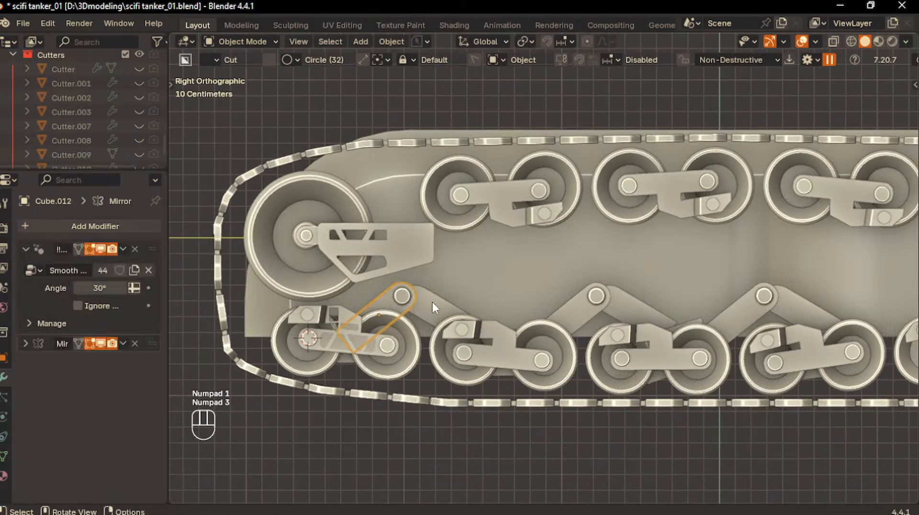
pyautogui.keyDown('shift'); pyautogui.click(486, 323); pyautogui.keyUp('shift')
pyautogui.scroll(-4, 447, 330)
pyautogui.keyDown('shift'); pyautogui.moveTo(545, 299); pyautogui.dragTo(507, 309, button='middle'); pyautogui.keyUp('shift')
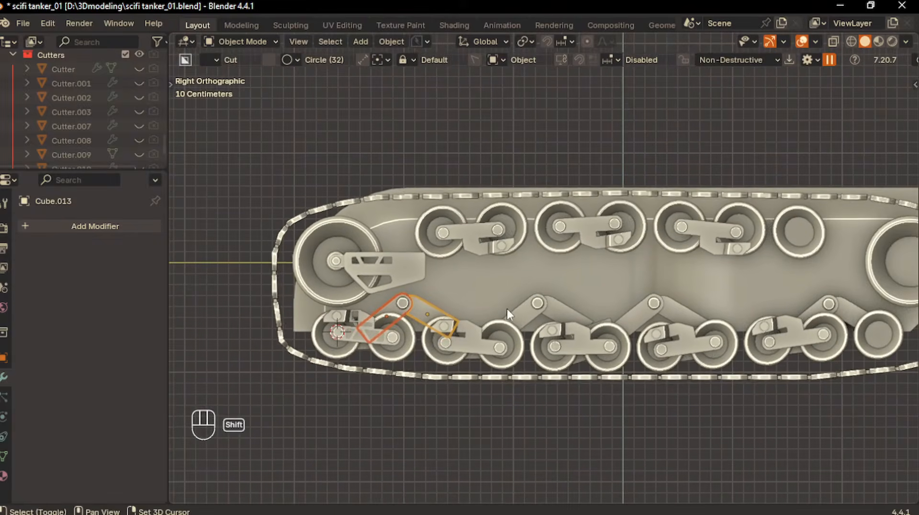
pyautogui.hotkey('shift', 'd')
pyautogui.click(556, 263)
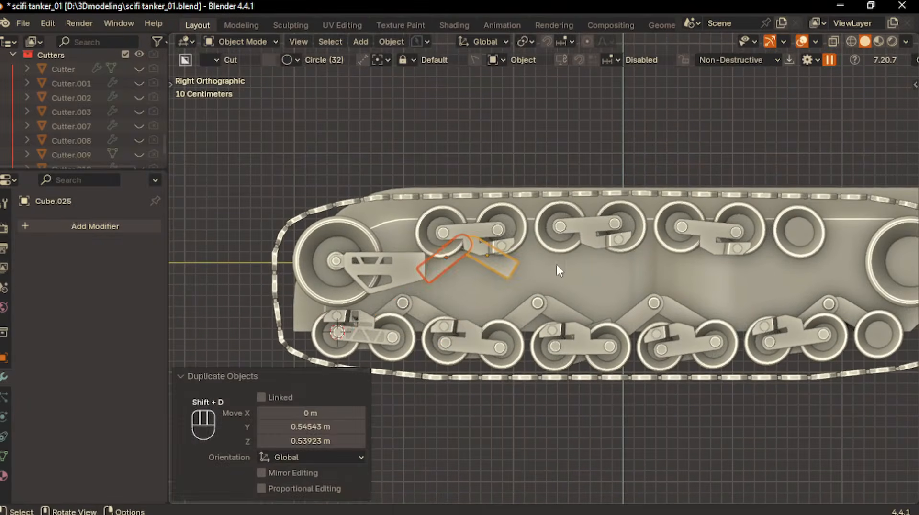
# Step: Mirror the duplicated arm pair along global Z so it points downward
pyautogui.rightClick(555, 263)
pyautogui.moveTo(586, 415)
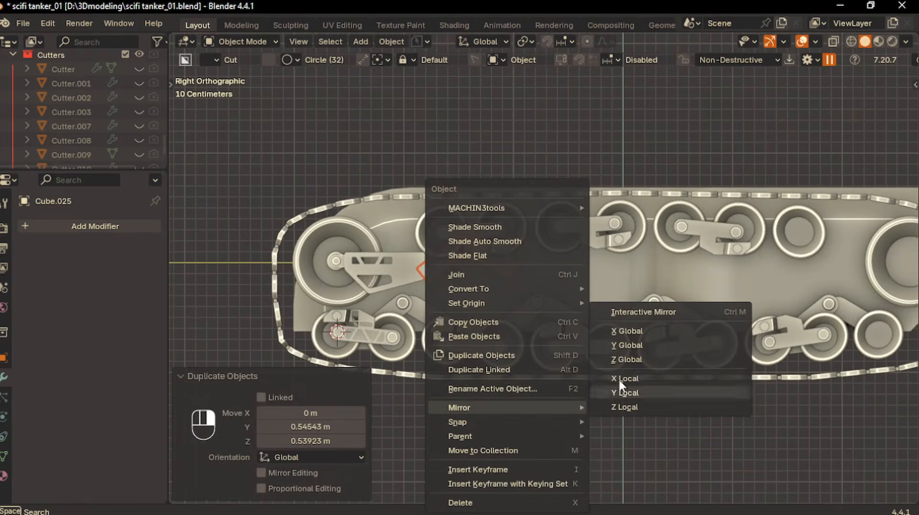
pyautogui.click(621, 362)
pyautogui.scroll(3, 541, 347)
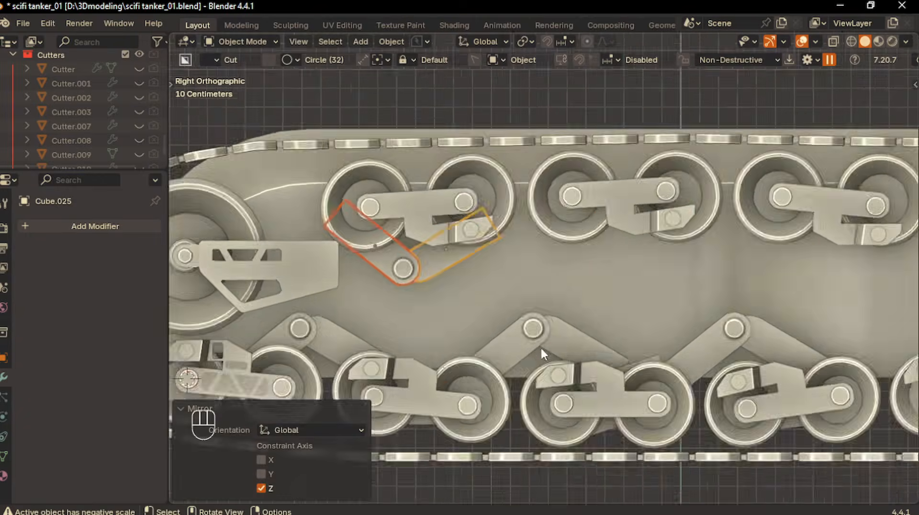
# Step: Move the mirrored arm pair so it links the first and second upper wheel pairs
pyautogui.press('f')
pyautogui.scroll(-5, 551, 351)
pyautogui.scroll(3, 554, 352)
pyautogui.press('g')
pyautogui.click(592, 362)
pyautogui.press('g')
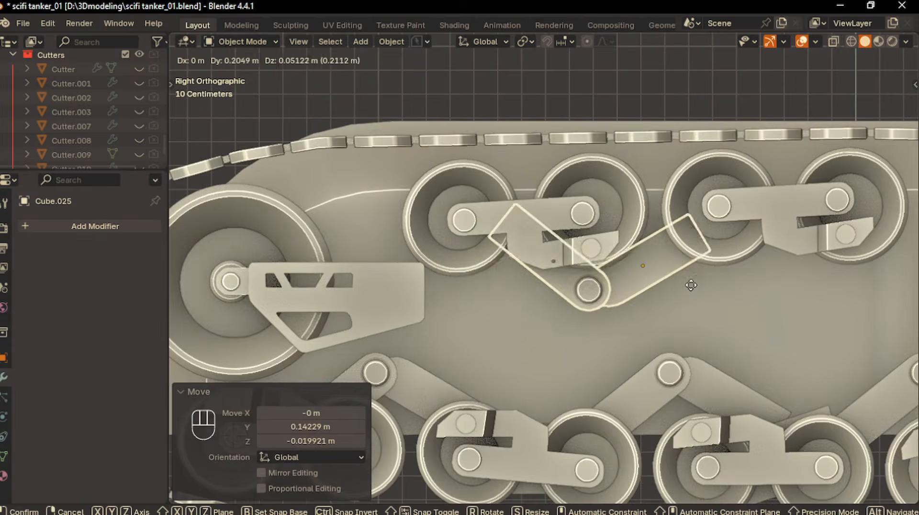
pyautogui.click(785, 266)
pyautogui.scroll(-2, 640, 277)
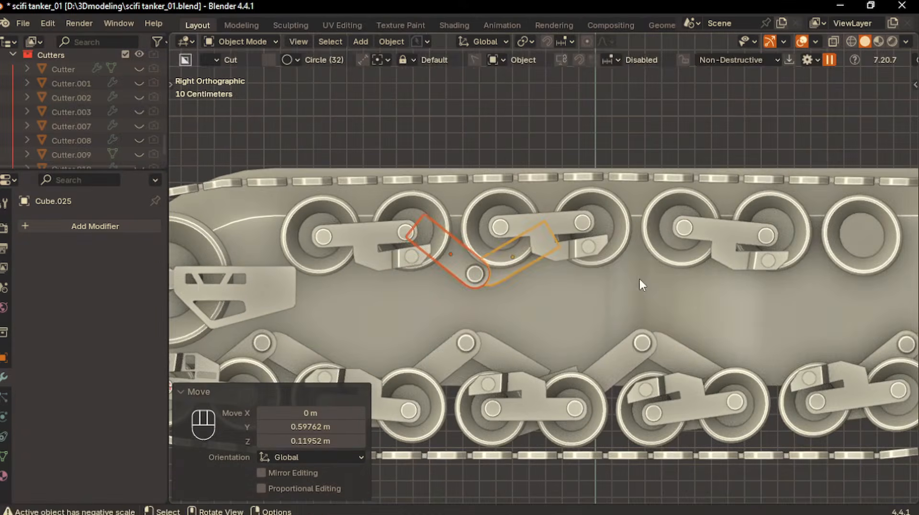
# Step: Duplicate the upper arm pair about 1.11 m along Y, between the second and third upper wheel pairs, and deselect it
pyautogui.hotkey('shift', 'd')
pyautogui.press('x')
pyautogui.press('y')
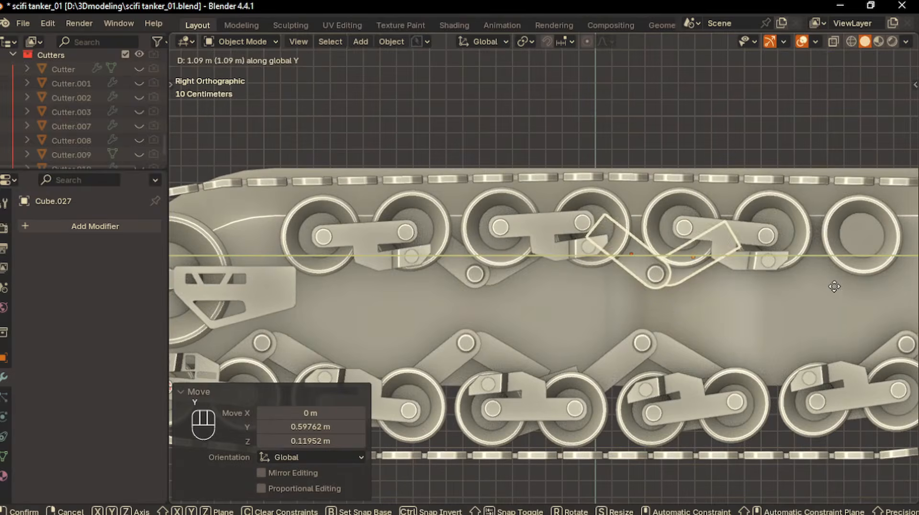
pyautogui.click(837, 286)
pyautogui.keyDown('shift'); pyautogui.moveTo(789, 297); pyautogui.dragTo(642, 290, button='middle'); pyautogui.keyUp('shift')
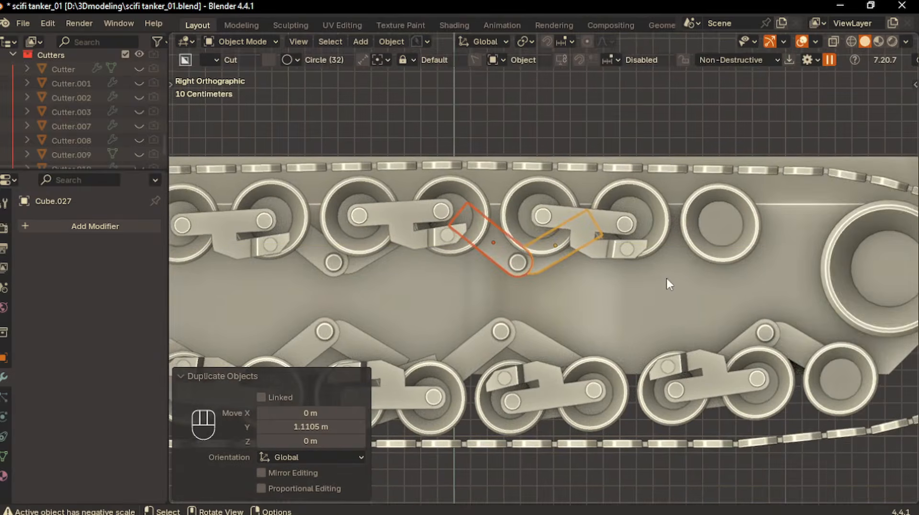
pyautogui.scroll(-2, 625, 285)
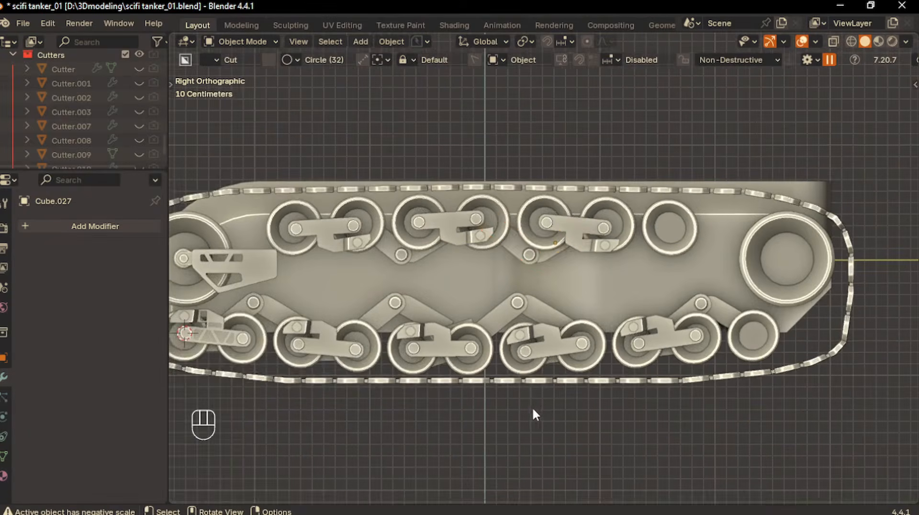
# Step: Duplicate the block behind the first lower wheel pair about 0.95 m along Y and 0.88 m up, behind the first upper pair
pyautogui.scroll(-2, 532, 410)
pyautogui.moveTo(485, 400)
pyautogui.keyDown('shift'); pyautogui.mouseDown(button='middle')
pyautogui.moveTo(516, 393)
pyautogui.moveTo(499, 402)
pyautogui.mouseUp(button='middle'); pyautogui.keyUp('shift')
pyautogui.scroll(-2, 499, 402)
pyautogui.press('KP_3')
pyautogui.scroll(4, 387, 330)
pyautogui.keyDown('shift'); pyautogui.moveTo(386, 330); pyautogui.dragTo(431, 334, button='middle'); pyautogui.keyUp('shift')
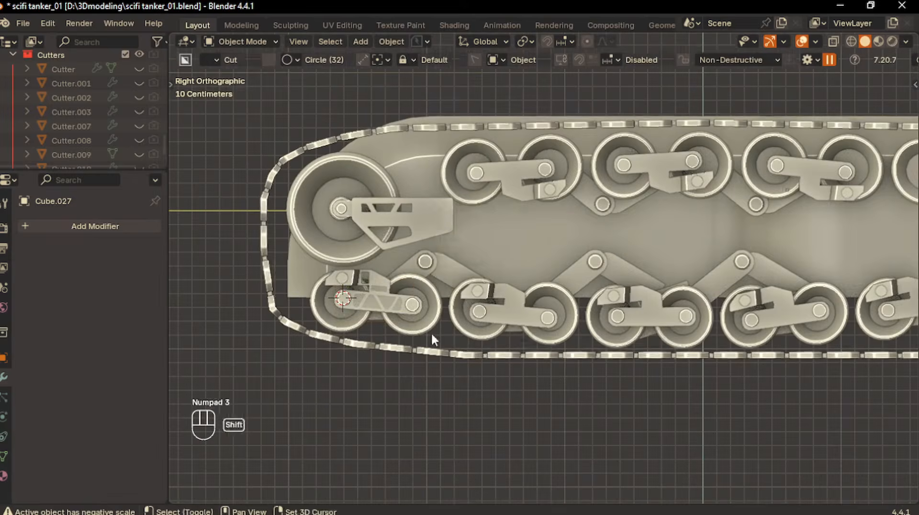
pyautogui.hotkey('shift', 'd')
pyautogui.click(529, 200)
# Step: Duplicate the upper backing block along the track and place it behind the last upper wheels
pyautogui.keyDown('shift'); pyautogui.moveTo(736, 195); pyautogui.dragTo(646, 229, button='middle'); pyautogui.keyUp('shift')
pyautogui.hotkey('shift', 'd')
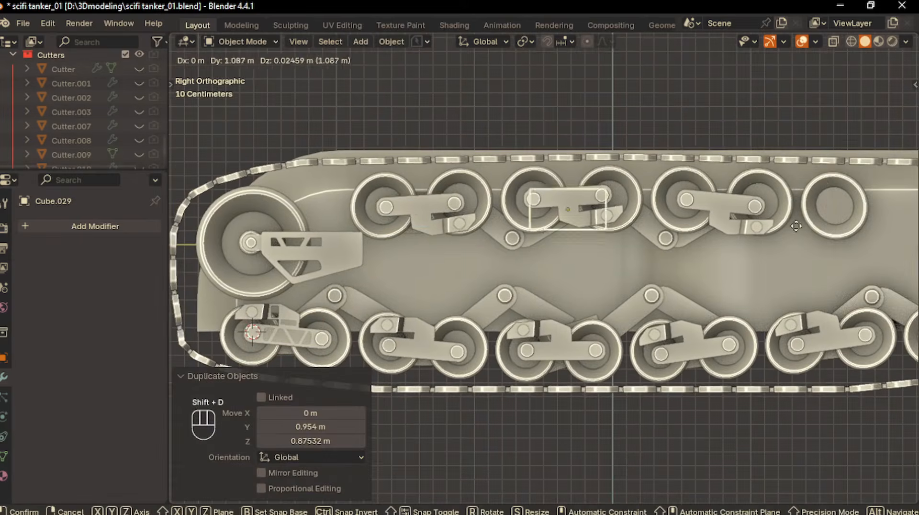
pyautogui.click(900, 226)
pyautogui.scroll(-5, 651, 386)
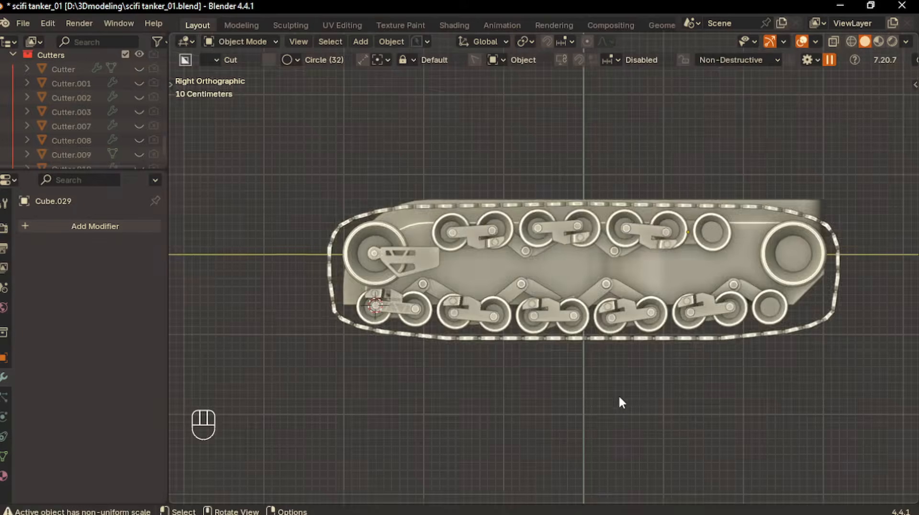
# Step: Remove the Mirror modifiers from the track, the drive wheels, and the upper and lower road wheels
pyautogui.moveTo(619, 394); pyautogui.dragTo(442, 293, button='middle')
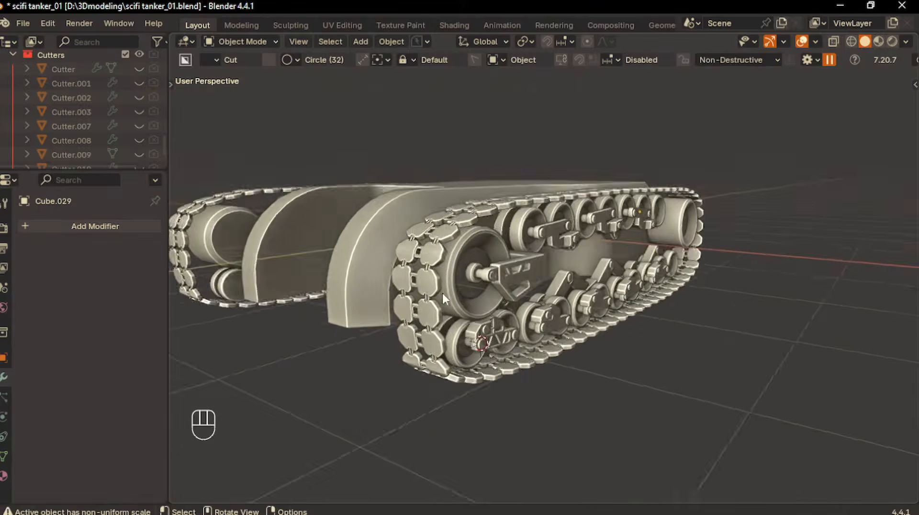
pyautogui.press('KP_7')
pyautogui.scroll(-3, 468, 326)
pyautogui.keyDown('shift'); pyautogui.moveTo(468, 326); pyautogui.dragTo(536, 380, button='middle'); pyautogui.keyUp('shift')
pyautogui.scroll(-3, 526, 373)
pyautogui.click(377, 293)
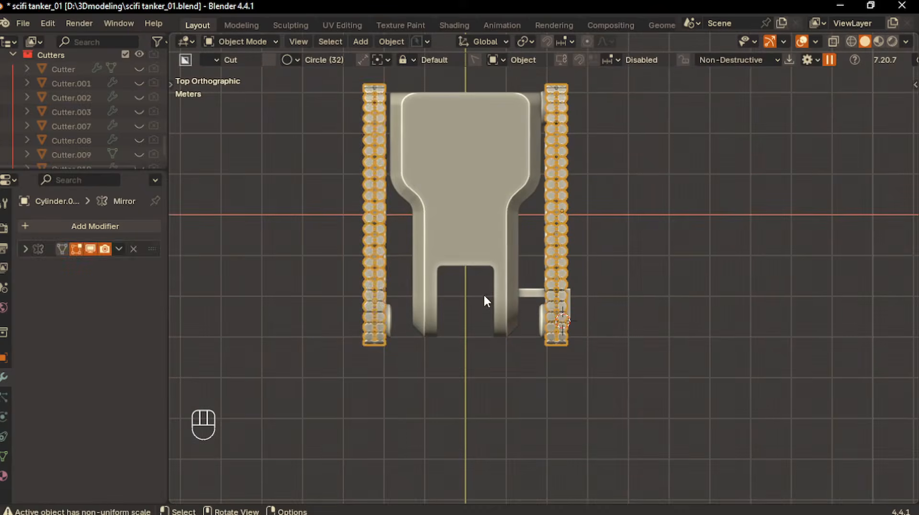
pyautogui.click(137, 249)
pyautogui.hotkey('ctrl', 'z')
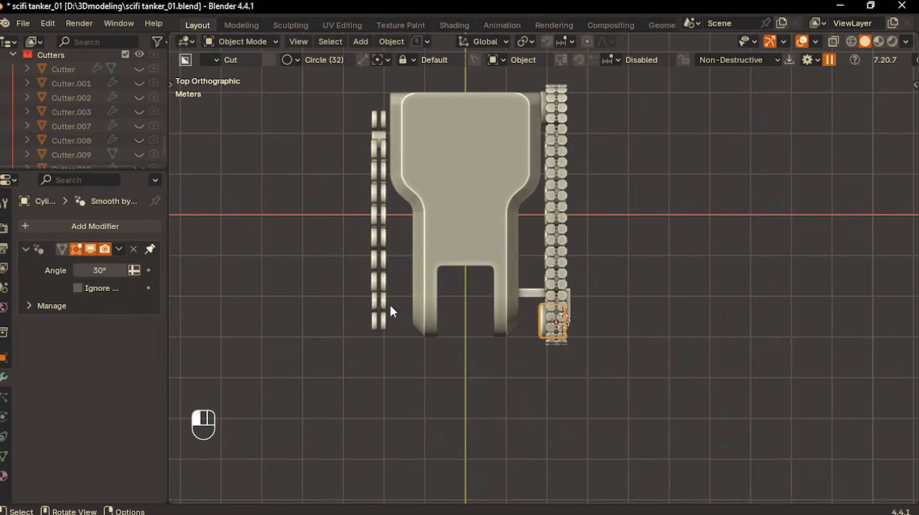
pyautogui.click(135, 268)
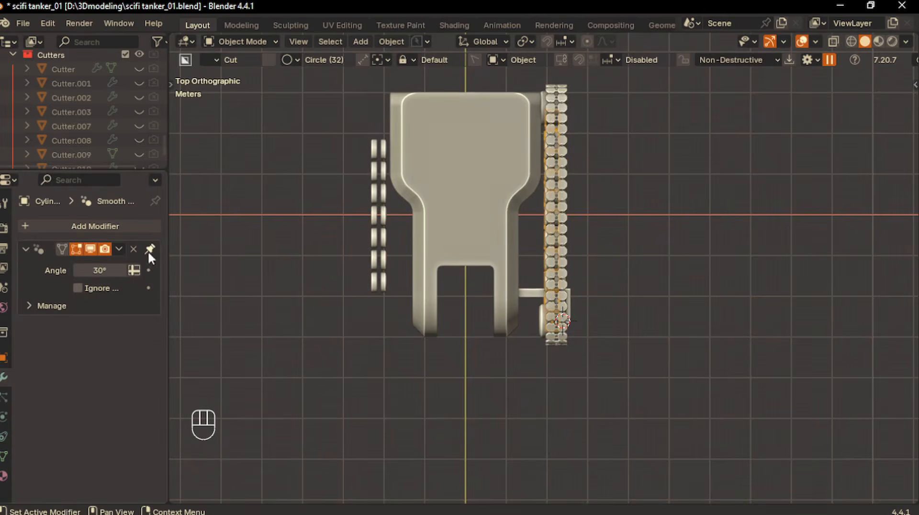
pyautogui.hotkey('ctrl', 'z')
pyautogui.click(135, 266)
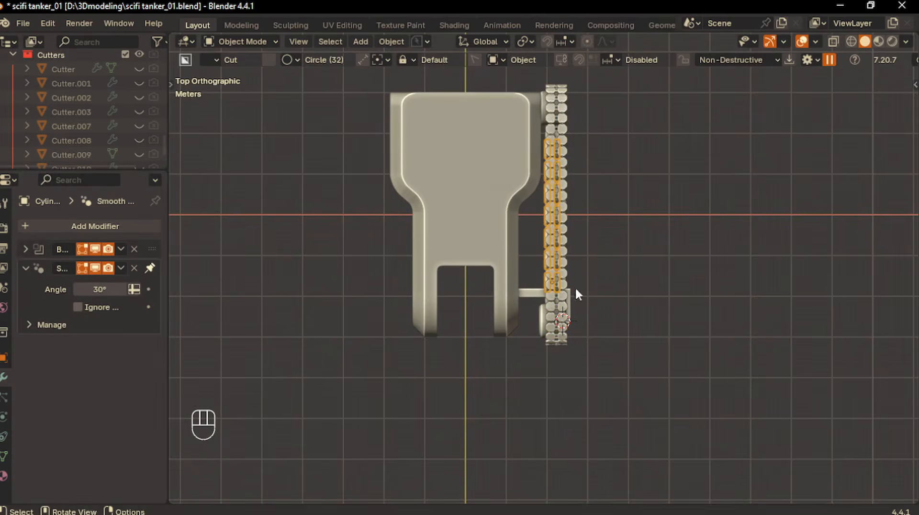
# Step: Select the complete single-side track assembly with the hull active and mirror it to the opposite side across X
pyautogui.moveTo(542, 76); pyautogui.dragTo(613, 354)
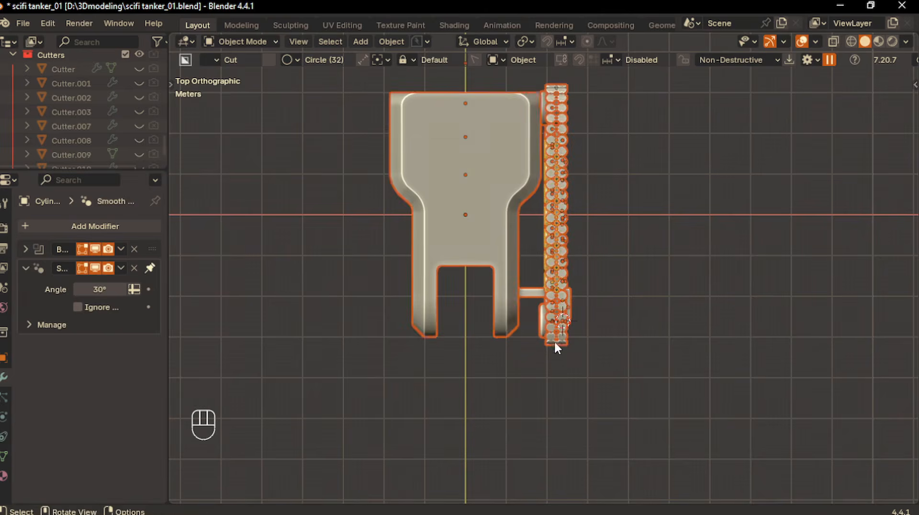
pyautogui.keyDown('shift'); pyautogui.click(452, 239); pyautogui.keyUp('shift')
pyautogui.keyDown('shift'); pyautogui.click(453, 239); pyautogui.keyUp('shift')
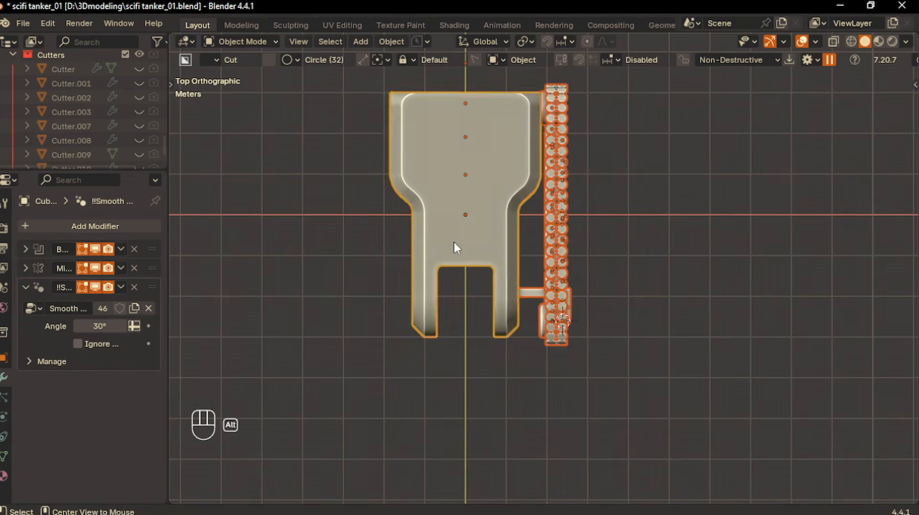
pyautogui.hotkey('alt', 'x')
# Step: Inset the hull-facing cap of the front drive wheel by about 0.13 m
pyautogui.moveTo(439, 380); pyautogui.dragTo(339, 335, button='middle')
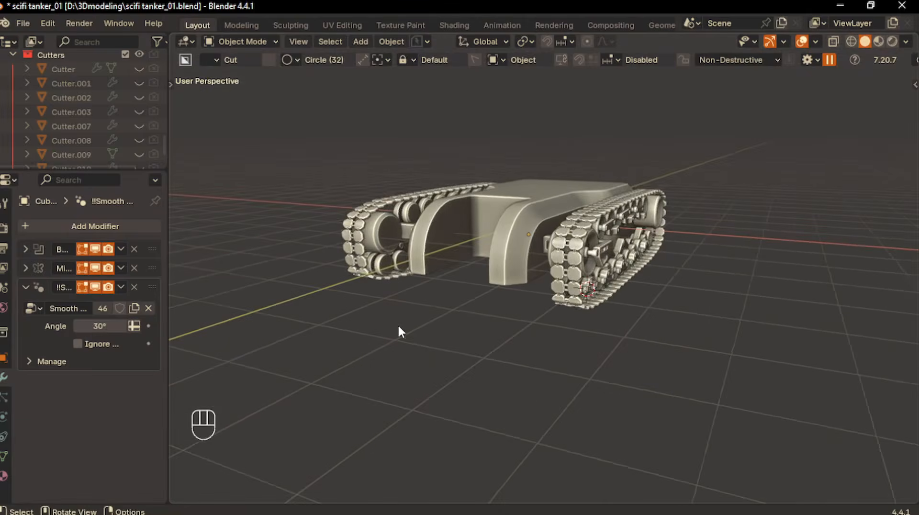
pyautogui.moveTo(558, 288); pyautogui.dragTo(619, 288, button='middle')
pyautogui.click(586, 288)
pyautogui.press('Tab')
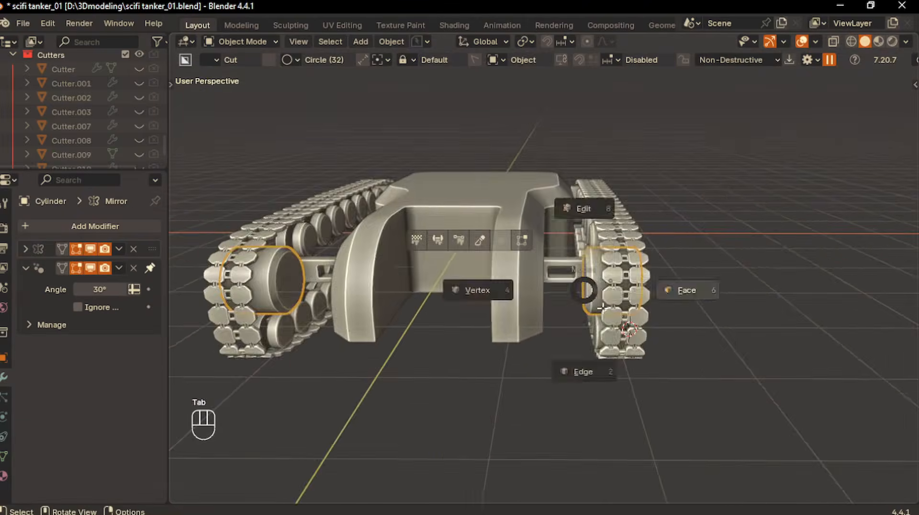
pyautogui.click(684, 289)
pyautogui.moveTo(539, 279); pyautogui.dragTo(573, 276, button='middle')
pyautogui.click(574, 275)
pyautogui.scroll(2, 569, 276)
pyautogui.press('i')
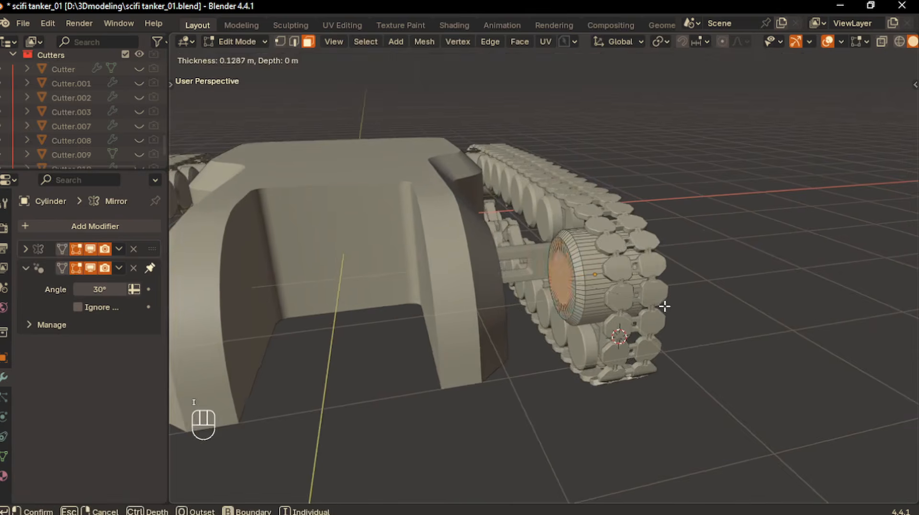
pyautogui.click(659, 305)
# Step: Extrude the inset cap face along its normals into the drive wheel to form a recess
pyautogui.moveTo(658, 305); pyautogui.dragTo(642, 322, button='middle')
pyautogui.hotkey('alt', 'e')
pyautogui.click(614, 317)
pyautogui.click(612, 321)
# Step: Try to inset the recess floor of the drive wheel and extrude it toward the hull
pyautogui.press('i')
pyautogui.click(671, 317)
pyautogui.press('e')
pyautogui.click(563, 332)
pyautogui.moveTo(563, 332); pyautogui.dragTo(617, 328, button='middle')
pyautogui.hotkey('ctrl', 'z')
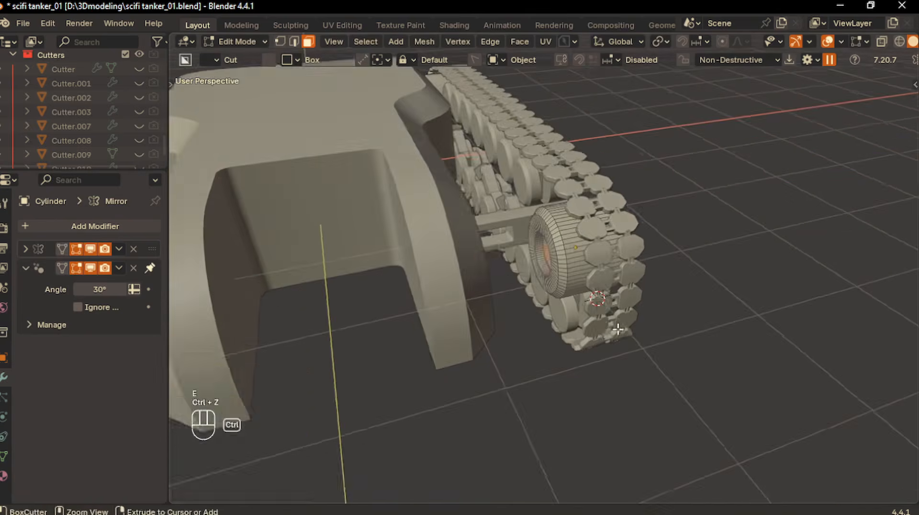
# Step: Check the drive wheel in object mode and undo the recent edits back to its plain recess
pyautogui.press('Tab')
pyautogui.click(614, 251)
pyautogui.moveTo(574, 287); pyautogui.dragTo(488, 310, button='middle')
pyautogui.moveTo(561, 310); pyautogui.dragTo(662, 291, button='middle')
pyautogui.click(559, 280)
pyautogui.press('Tab')
pyautogui.moveTo(542, 297); pyautogui.dragTo(580, 301, button='middle')
pyautogui.hotkey('ctrl', 'z')
pyautogui.hotkey('ctrl', 'z')
pyautogui.hotkey('ctrl', 'z')
pyautogui.hotkey('ctrl', 'z')
pyautogui.hotkey('ctrl', 'z')
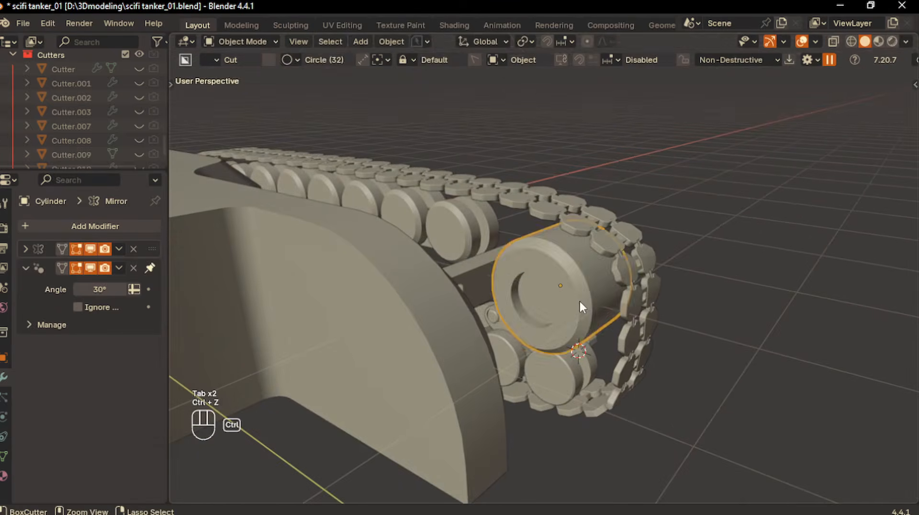
# Step: Bevel the drive wheel's recess by about 0.05 m with 4 segments and inset its floor about 0.06 m
pyautogui.hotkey('ctrl', 'b')
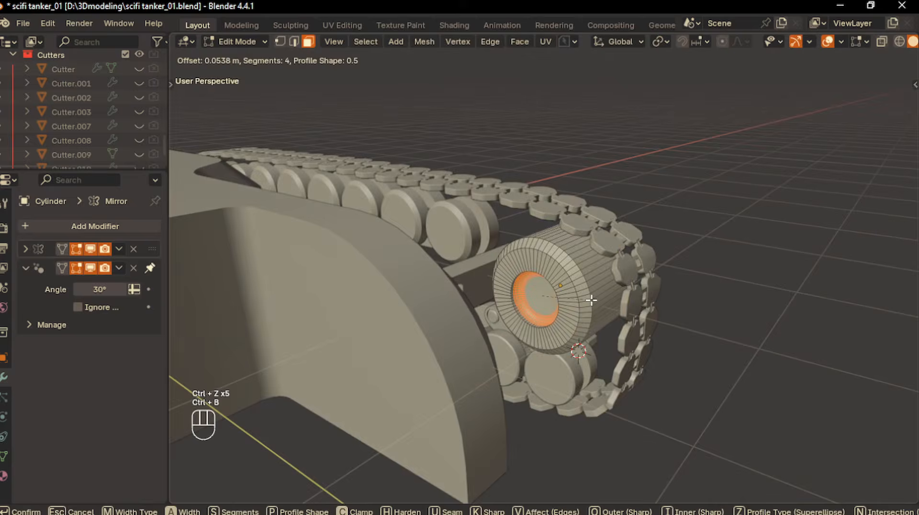
pyautogui.click(591, 300)
pyautogui.press('i')
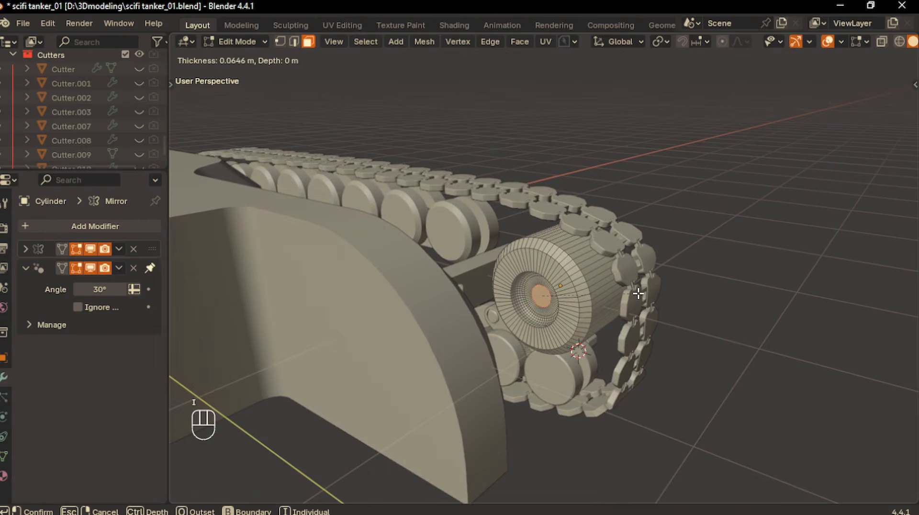
pyautogui.click(638, 293)
# Step: Extrude the inset recess floor into an axle reaching toward the hull and return to object mode
pyautogui.moveTo(638, 294); pyautogui.dragTo(546, 310, button='middle')
pyautogui.press('e')
pyautogui.click(558, 299)
pyautogui.press('Tab')
# Step: Move the hull about -0.34 m along Y so it lines up with the axles
pyautogui.click(432, 272)
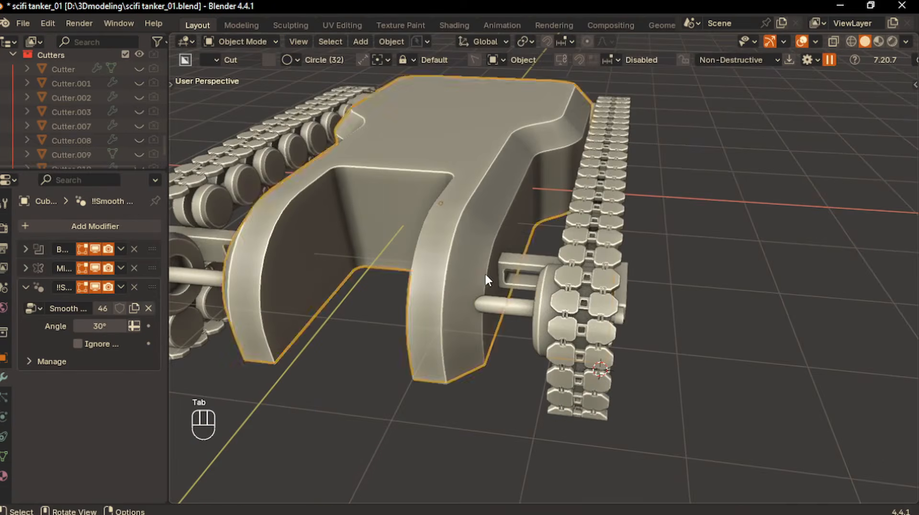
pyautogui.press('g')
pyautogui.press('y')
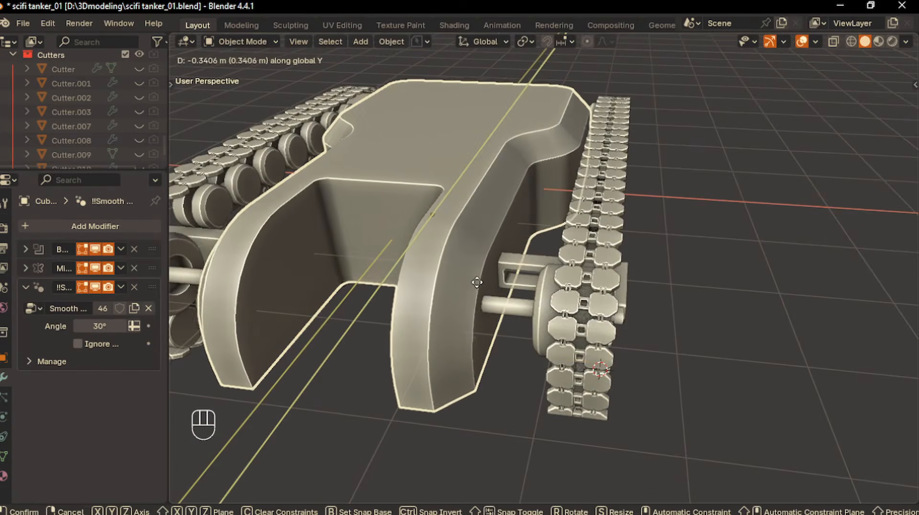
pyautogui.click(476, 280)
pyautogui.scroll(-6, 531, 335)
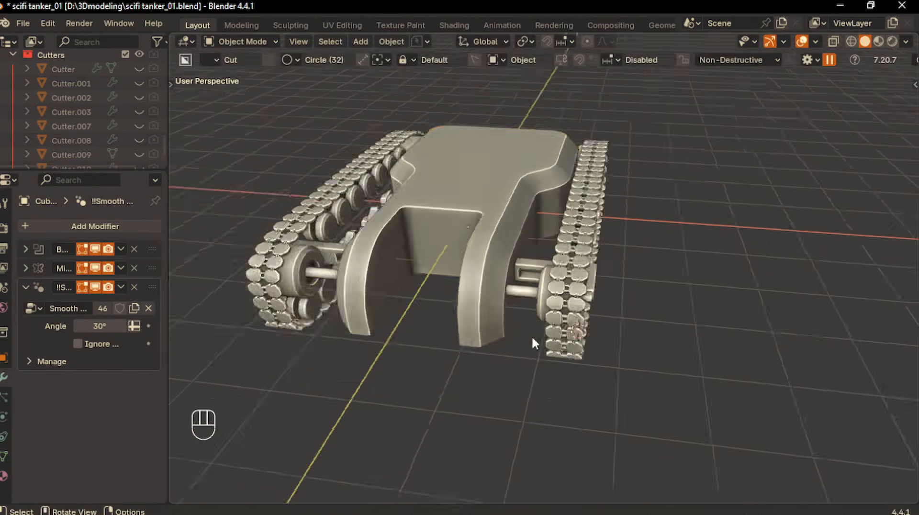
# Step: Add a centred edge loop around the front axle and bevel it by 0.153 m with one segment
pyautogui.moveTo(538, 310); pyautogui.dragTo(508, 341, button='middle')
pyautogui.scroll(2, 515, 330)
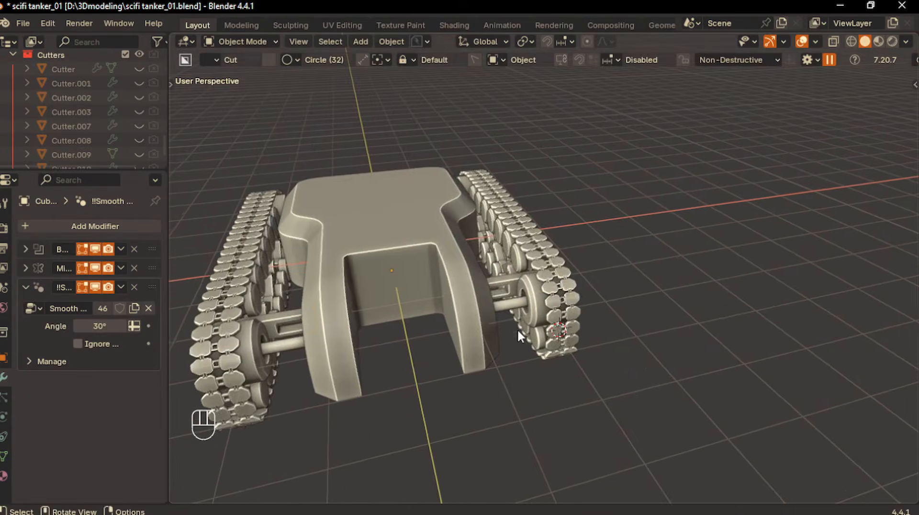
pyautogui.click(512, 294)
pyautogui.click(515, 318)
pyautogui.scroll(4, 514, 318)
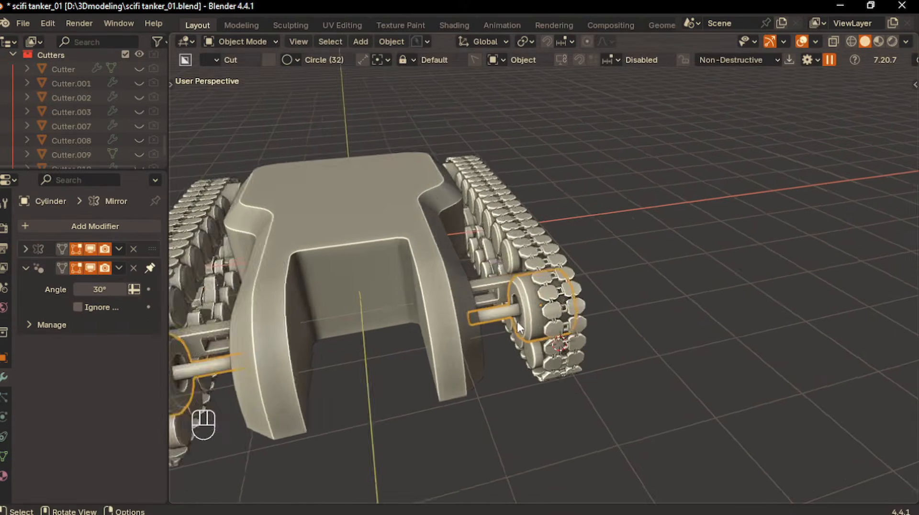
pyautogui.press('Tab')
pyautogui.scroll(2, 533, 291)
pyautogui.keyDown('shift'); pyautogui.moveTo(548, 319); pyautogui.dragTo(599, 277, button='middle'); pyautogui.keyUp('shift')
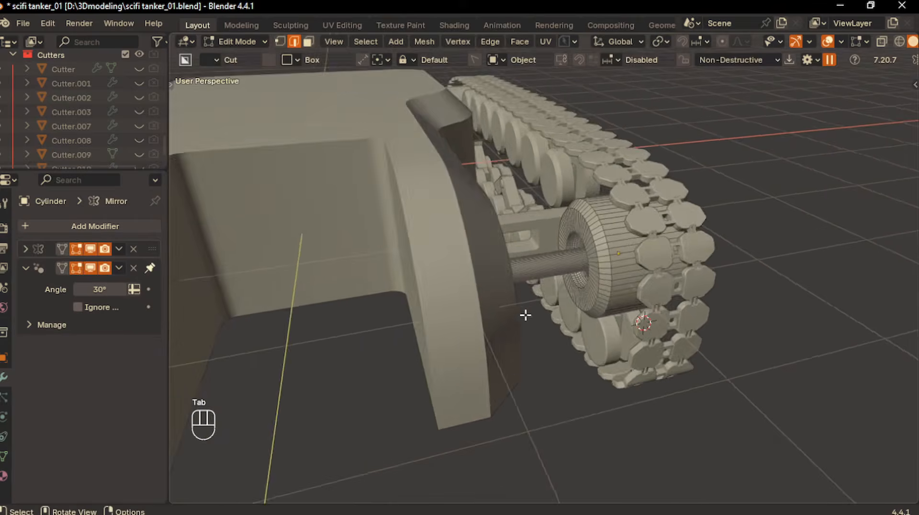
pyautogui.scroll(3, 536, 302)
pyautogui.hotkey('ctrl', 'r')
pyautogui.click(551, 292)
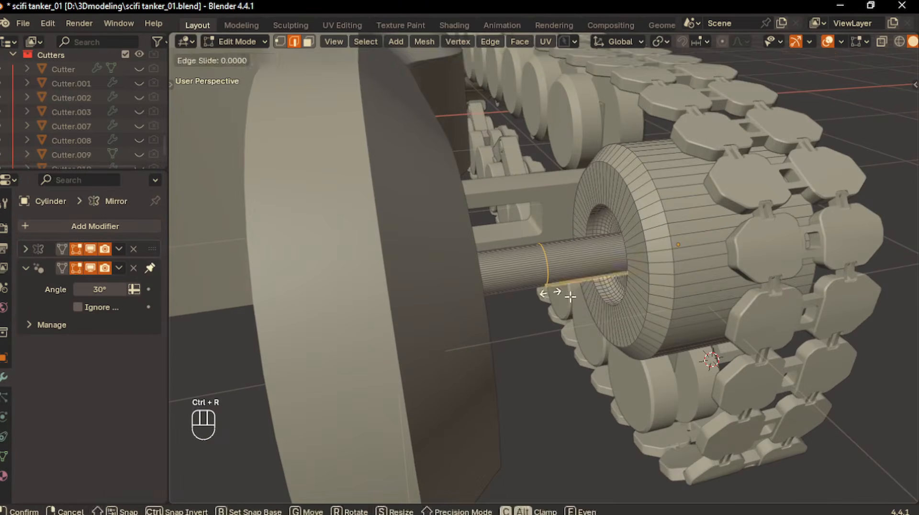
pyautogui.rightClick(551, 293)
pyautogui.hotkey('ctrl', 'b')
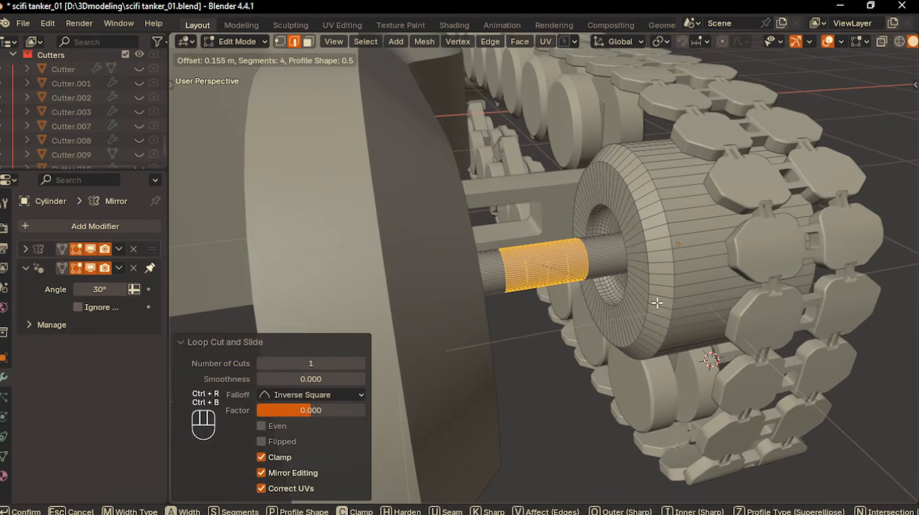
pyautogui.click(657, 302)
# Step: Extrude the axle band 0.0304 m along its normals and scale it to 0.768 along X, forming a tapered collar
pyautogui.hotkey('alt', 'e')
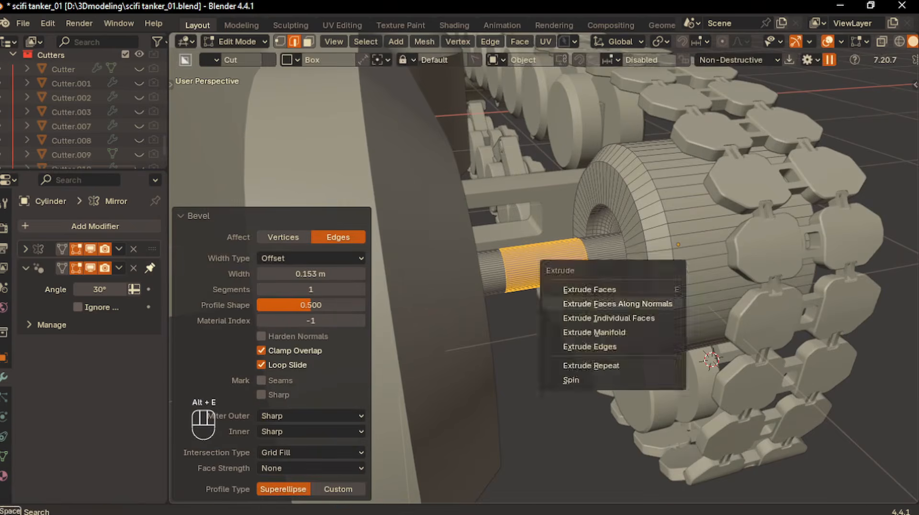
pyautogui.click(656, 301)
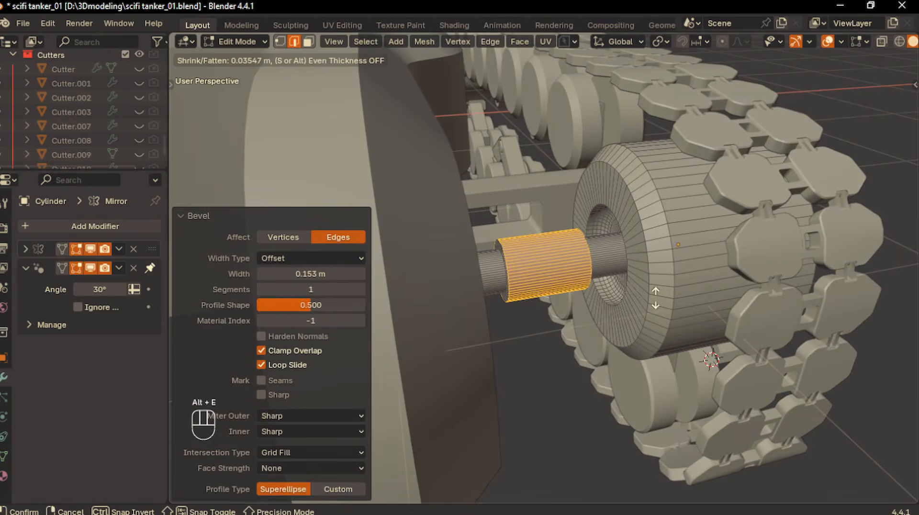
pyautogui.click(655, 298)
pyautogui.press('s')
pyautogui.press('x')
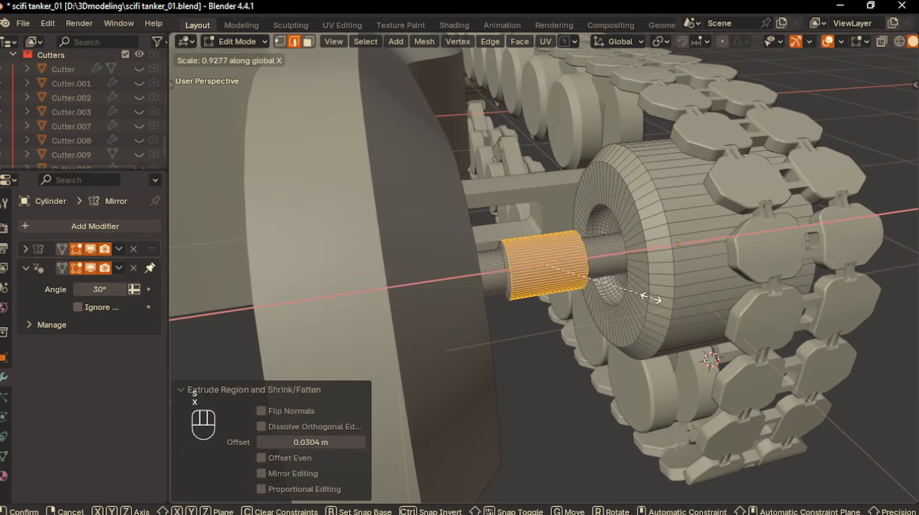
pyautogui.click(631, 298)
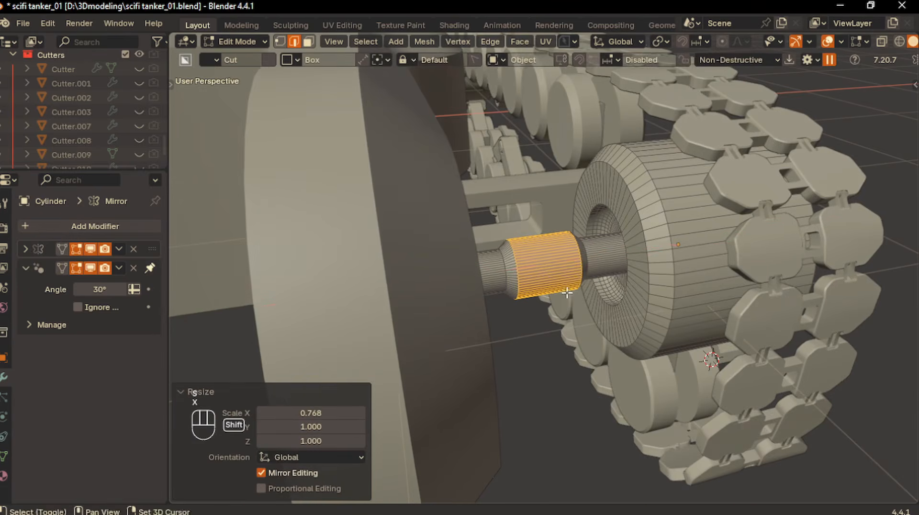
# Step: Add a centred edge loop on the collar, bevel it by 0.0588 m, and scale the band to 1.376 along X
pyautogui.moveTo(632, 298); pyautogui.dragTo(568, 291, button='middle')
pyautogui.hotkey('ctrl', 'r')
pyautogui.click(566, 291)
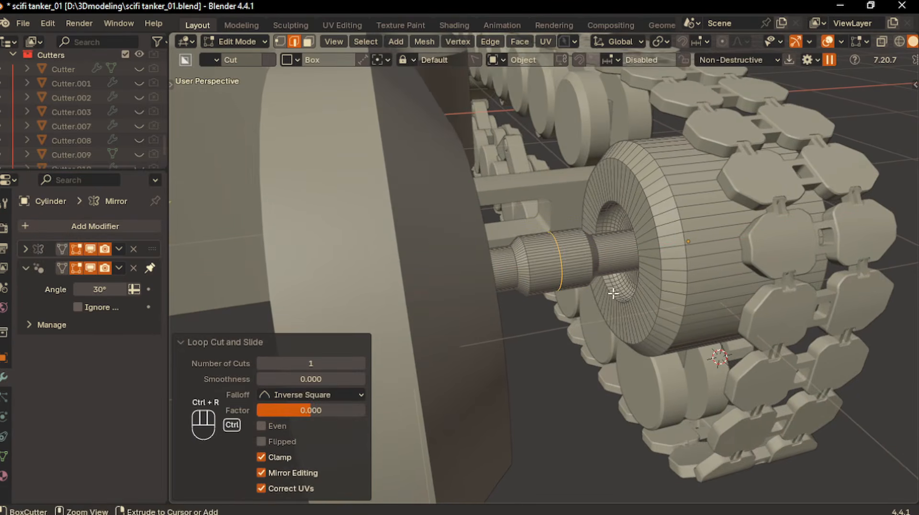
pyautogui.hotkey('ctrl', 'b')
pyautogui.click(634, 294)
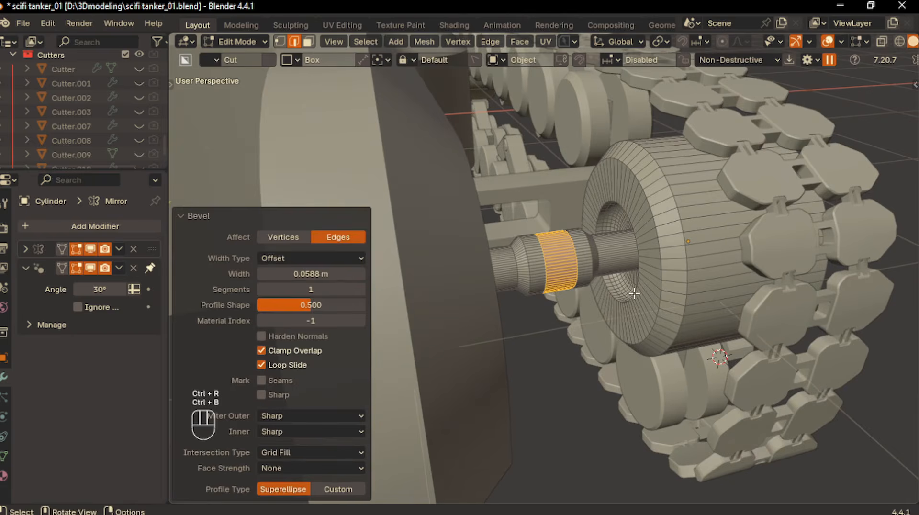
pyautogui.press('s')
pyautogui.press('x')
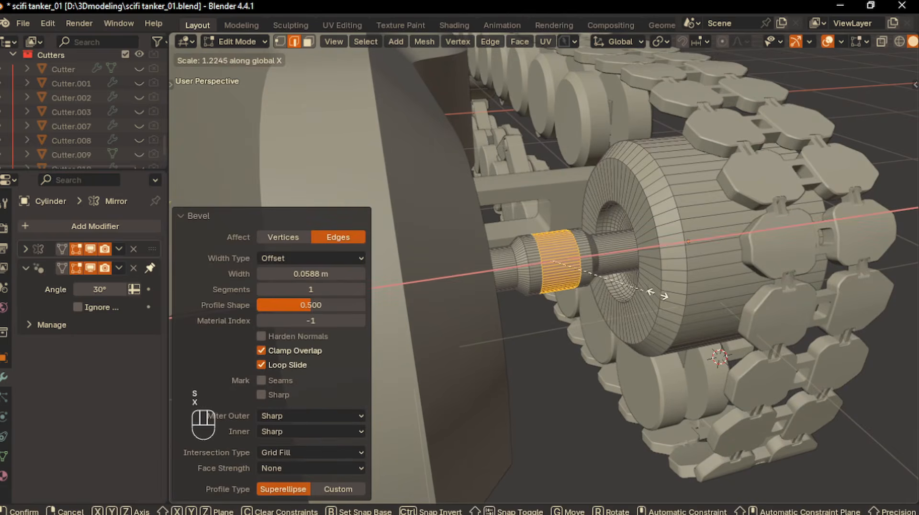
pyautogui.click(669, 291)
# Step: Extrude the collar's middle band 0.0101 m along normals, scale it to 0.911 along X, and return to object mode
pyautogui.hotkey('alt', 'e')
pyautogui.click(662, 294)
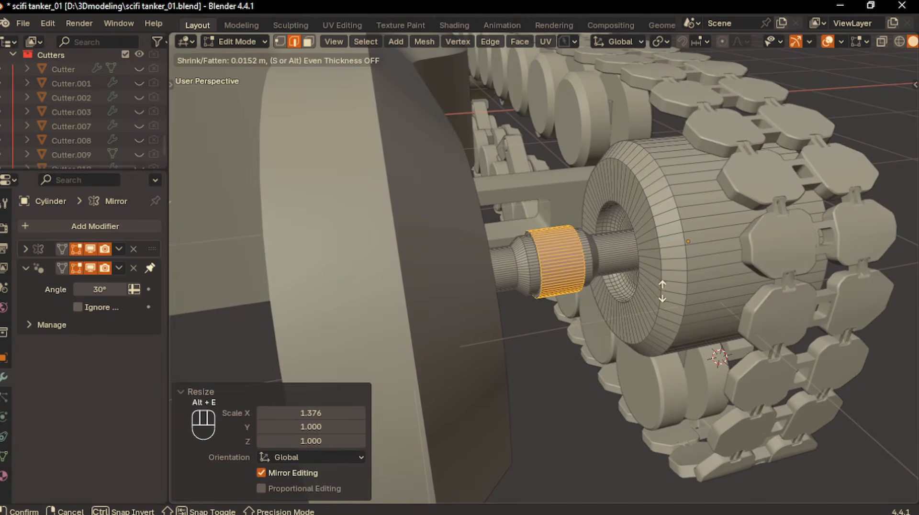
pyautogui.click(663, 291)
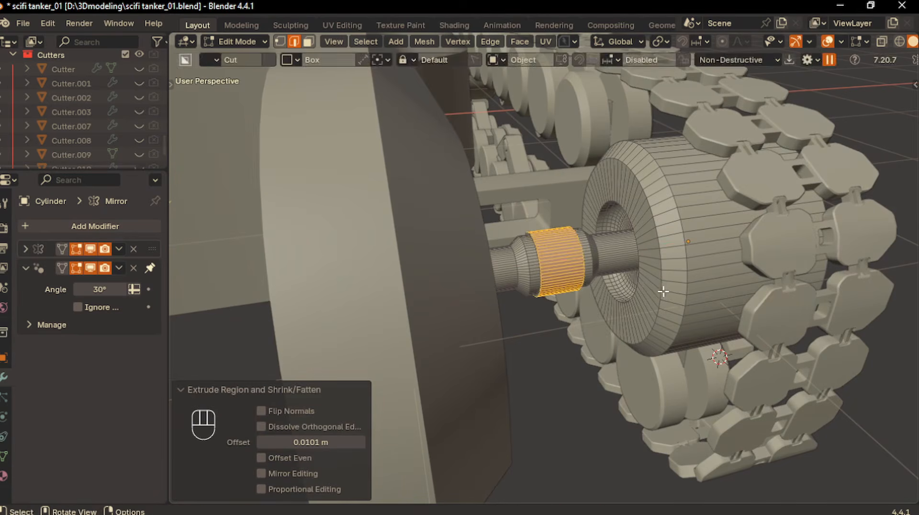
pyautogui.press('s')
pyautogui.press('x')
pyautogui.click(655, 291)
pyautogui.press('Tab')
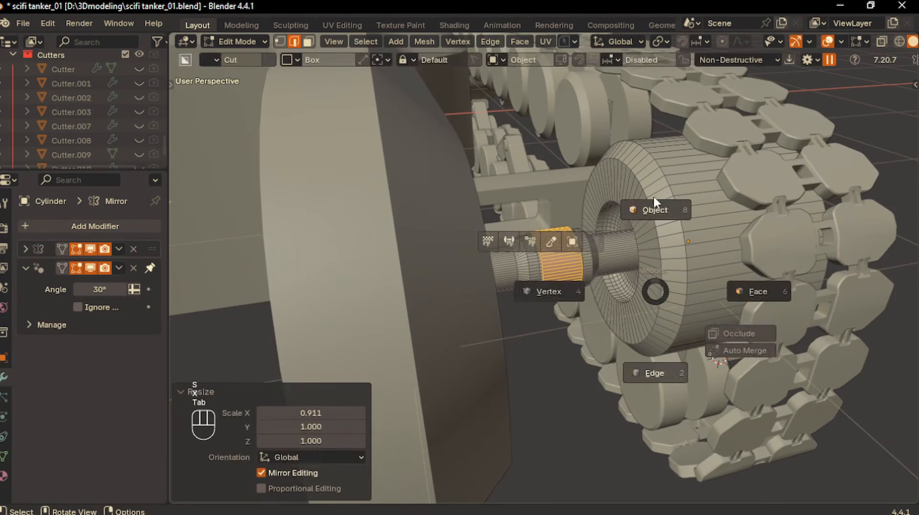
pyautogui.click(652, 196)
# Step: Examine the mirrored tracks and collared axles in perspective, front and side views
pyautogui.scroll(-3, 667, 268)
pyautogui.click(551, 381)
pyautogui.scroll(-3, 550, 380)
pyautogui.moveTo(550, 380); pyautogui.dragTo(535, 360, button='middle')
pyautogui.keyDown('shift'); pyautogui.moveTo(535, 360); pyautogui.dragTo(535, 391, button='middle'); pyautogui.keyUp('shift')
pyautogui.moveTo(568, 362); pyautogui.dragTo(546, 300, button='middle')
pyautogui.press('KP_1')
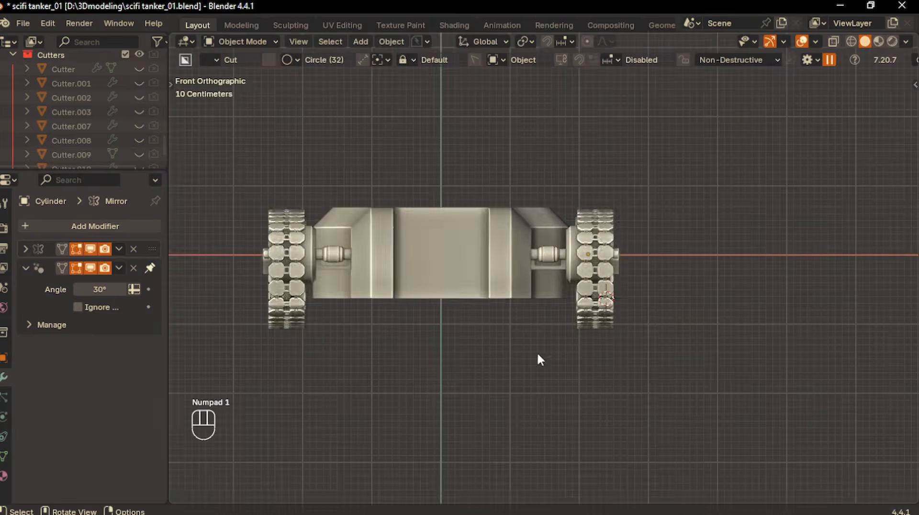
pyautogui.moveTo(537, 359); pyautogui.dragTo(635, 266, button='middle')
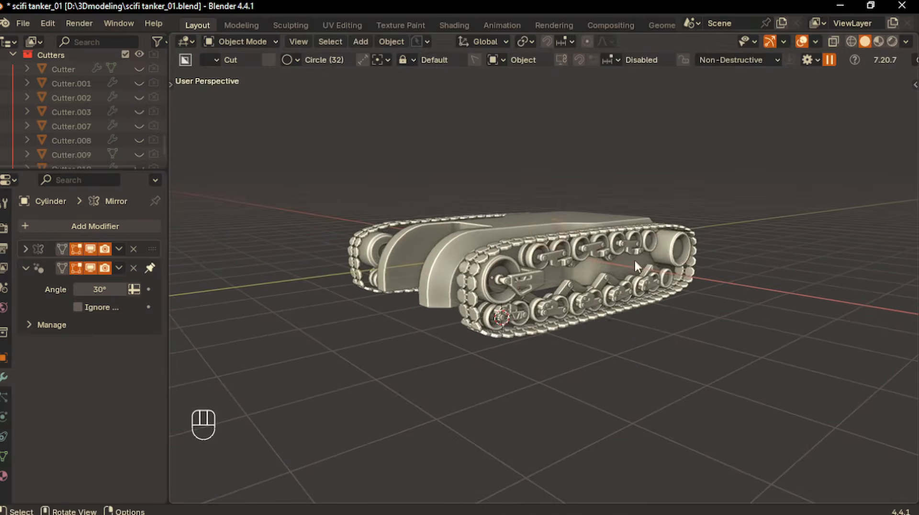
pyautogui.press('KP_1')
pyautogui.press('KP_3')
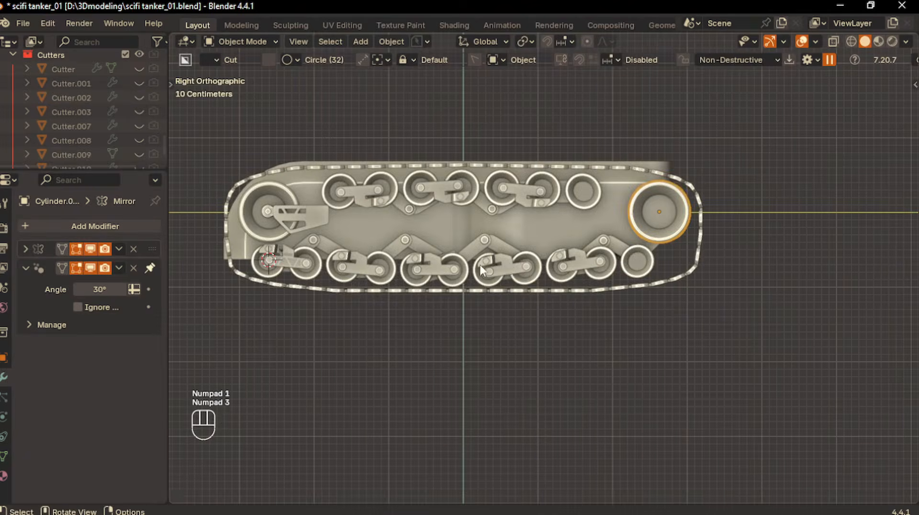
# Step: Delete the large drive wheel at the rear end of the track
pyautogui.press('x')
pyautogui.click(493, 263)
pyautogui.scroll(-2, 487, 265)
pyautogui.scroll(2, 409, 246)
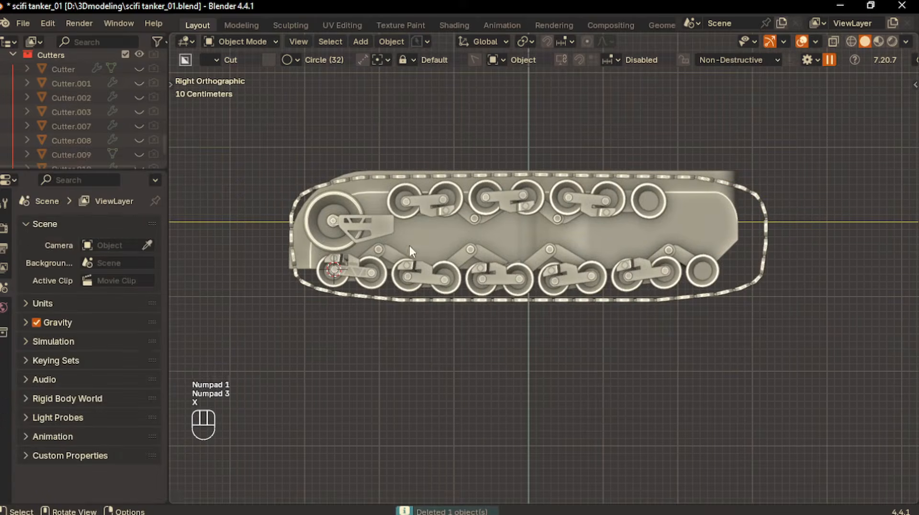
# Step: Duplicate the front drive wheel with its axle and triangular bracket, moving the copy about 4.29 m along Y toward the rear
pyautogui.click(387, 243)
pyautogui.scroll(2, 447, 266)
pyautogui.keyDown('shift'); pyautogui.moveTo(404, 232); pyautogui.dragTo(529, 242, button='middle'); pyautogui.keyUp('shift')
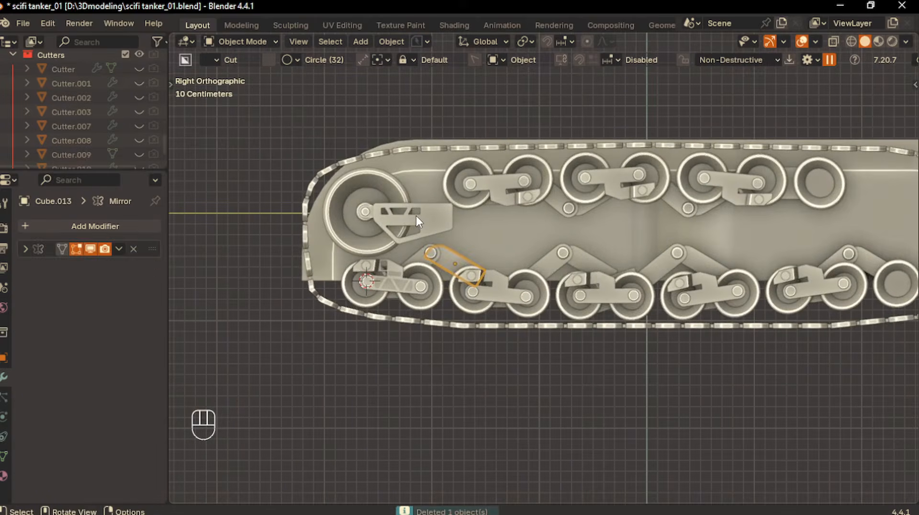
pyautogui.click(398, 227)
pyautogui.keyDown('shift'); pyautogui.click(366, 211); pyautogui.keyUp('shift')
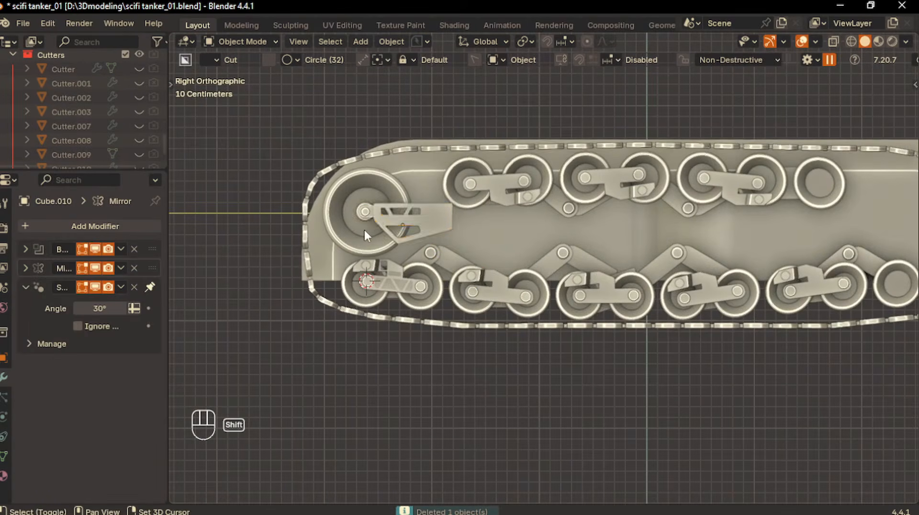
pyautogui.keyDown('shift'); pyautogui.click(361, 229); pyautogui.keyUp('shift')
pyautogui.keyDown('shift'); pyautogui.click(385, 216); pyautogui.keyUp('shift')
pyautogui.scroll(-3, 461, 229)
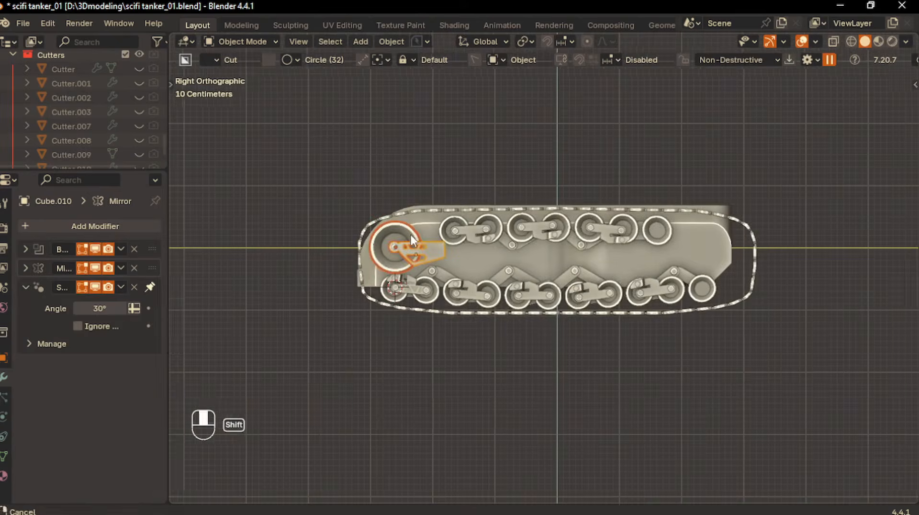
pyautogui.hotkey('shift', 'd')
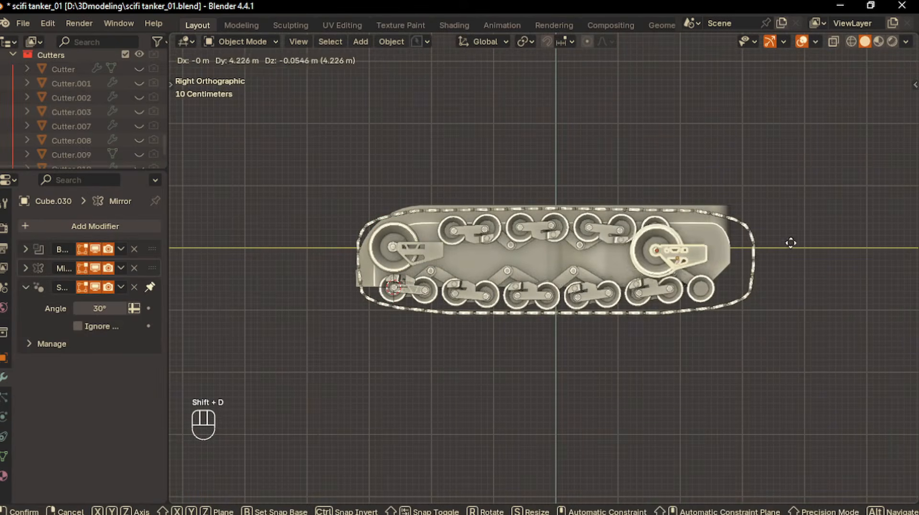
pyautogui.click(782, 245)
# Step: Mirror the copied wheel assembly along global Y and move it about 0.57 m rearward into the track's end
pyautogui.rightClick(782, 245)
pyautogui.moveTo(782, 245)
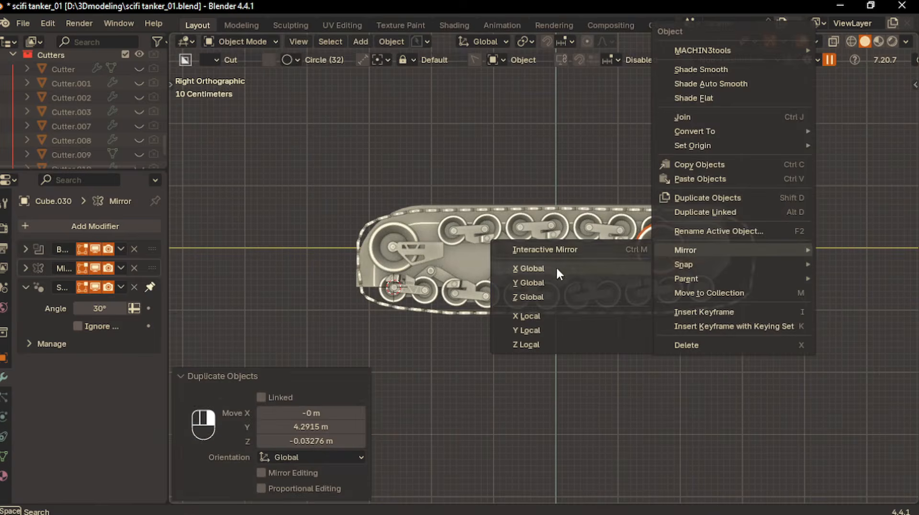
pyautogui.click(543, 283)
pyautogui.keyDown('shift'); pyautogui.moveTo(734, 275); pyautogui.dragTo(607, 286, button='middle'); pyautogui.keyUp('shift')
pyautogui.scroll(2, 644, 287)
pyautogui.press('g')
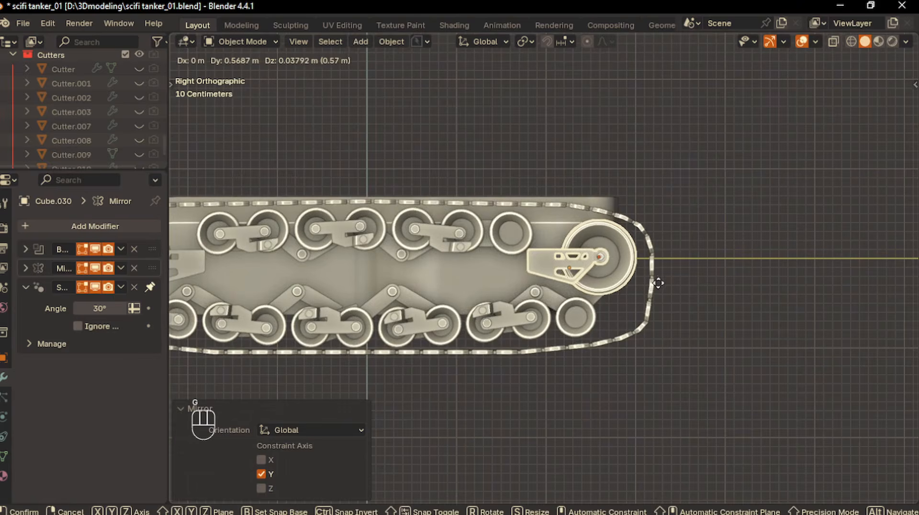
pyautogui.click(658, 283)
# Step: Add a cube at the 3D cursor on the front lower road wheel and scale it down to about wheel size
pyautogui.moveTo(601, 379); pyautogui.dragTo(537, 351, button='middle')
pyautogui.click(502, 355)
pyautogui.scroll(2, 550, 406)
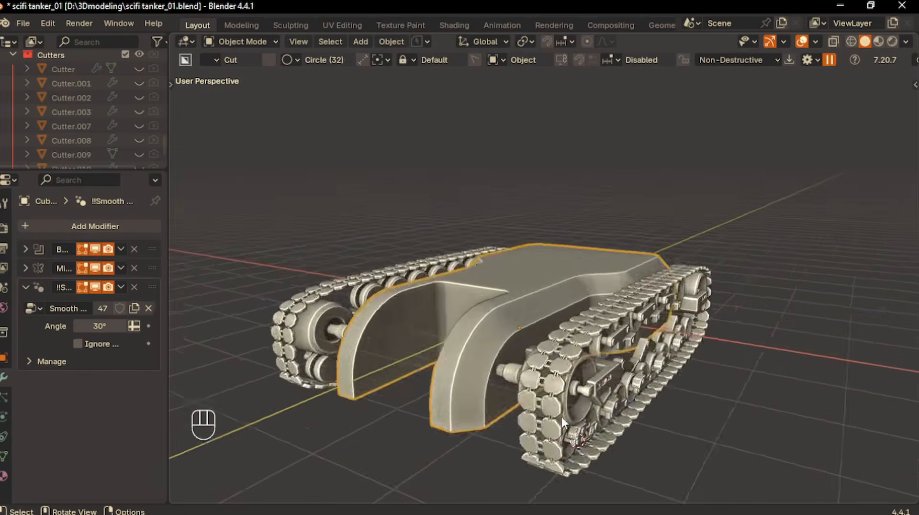
pyautogui.moveTo(561, 415); pyautogui.dragTo(598, 379, button='middle')
pyautogui.hotkey('shift', 'a')
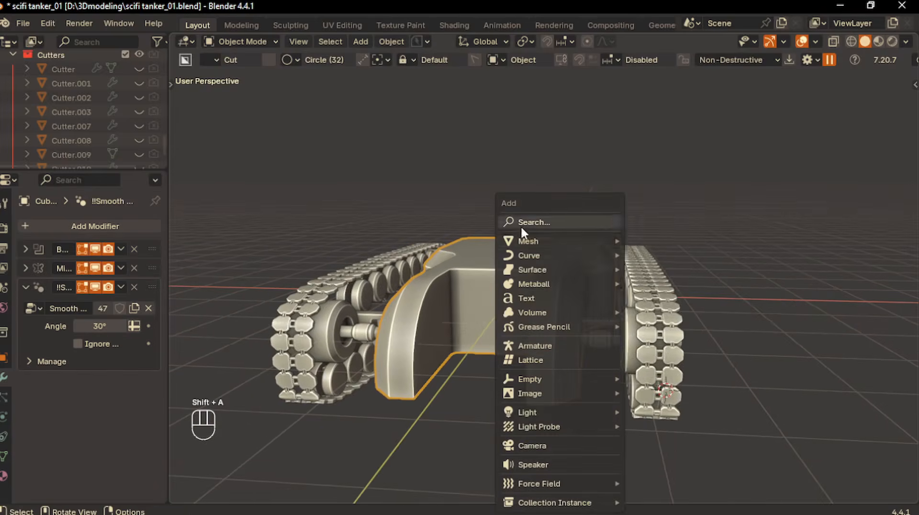
pyautogui.moveTo(550, 241)
pyautogui.click(655, 269)
pyautogui.press('s')
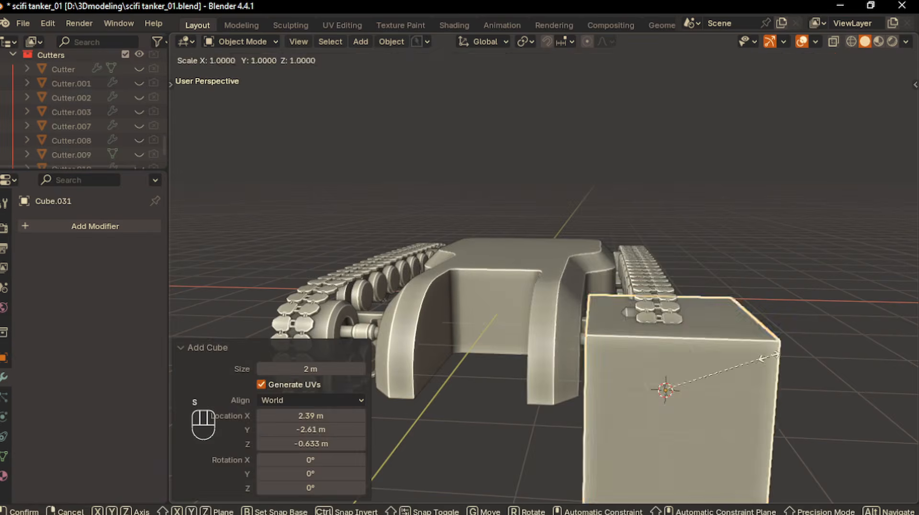
pyautogui.click(683, 377)
# Step: Scale the new block by 1.236 along Z and 3.836 along Y into a long bar
pyautogui.press('KP_3')
pyautogui.moveTo(683, 374); pyautogui.dragTo(524, 308, button='middle')
pyautogui.press('s')
pyautogui.press('z')
pyautogui.click(612, 341)
pyautogui.keyDown('shift'); pyautogui.moveTo(611, 340); pyautogui.dragTo(557, 325, button='middle'); pyautogui.keyUp('shift')
pyautogui.press('s')
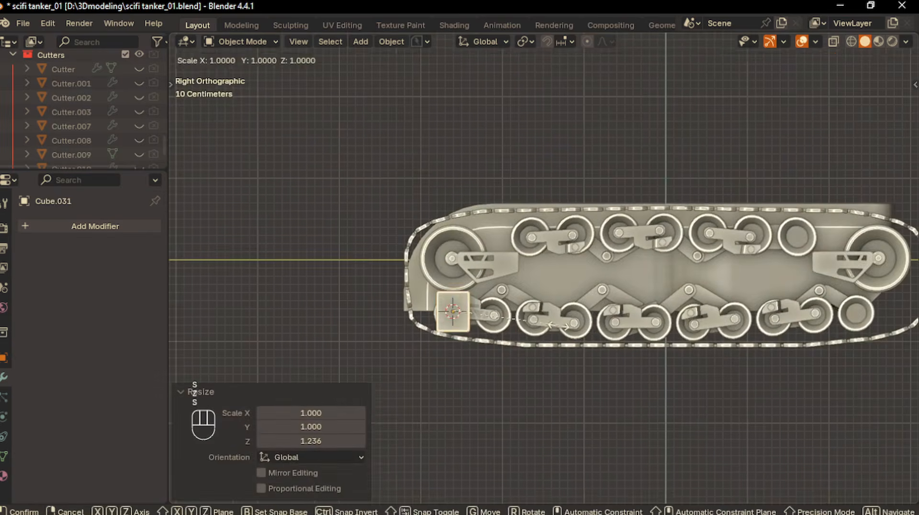
pyautogui.press('y')
pyautogui.click(859, 356)
pyautogui.keyDown('shift'); pyautogui.moveTo(519, 366); pyautogui.dragTo(469, 332, button='middle'); pyautogui.keyUp('shift')
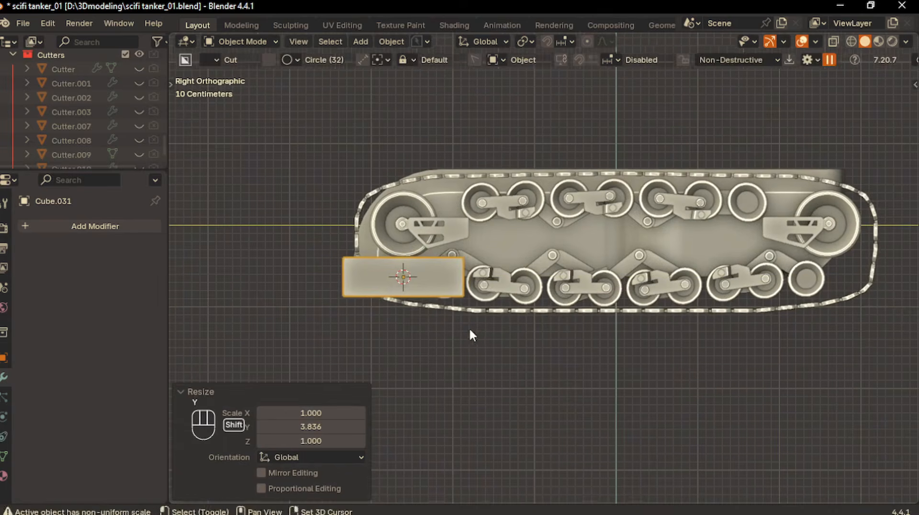
# Step: Move the bar about 0.73 m along Y and 0.055 m down, adjusting its length to span the two front road-wheel pairs
pyautogui.press('g')
pyautogui.click(530, 333)
pyautogui.press('s')
pyautogui.press('y')
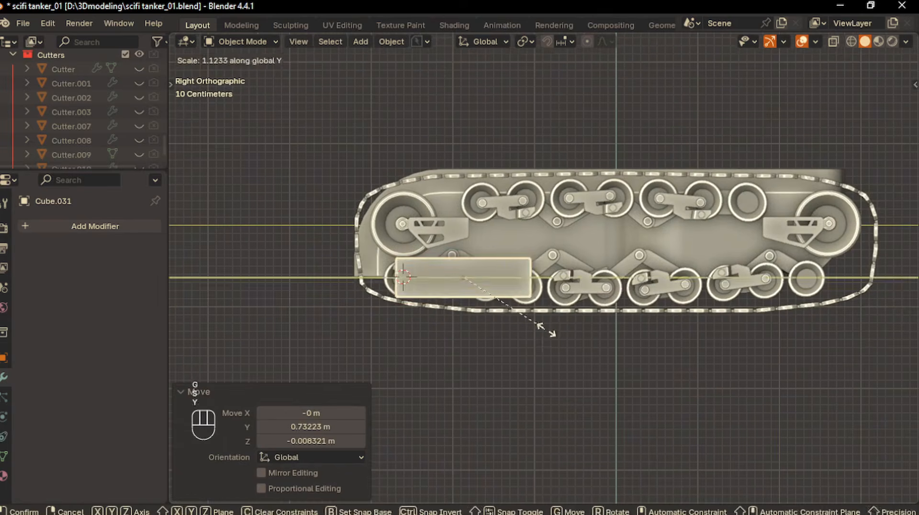
pyautogui.click(540, 330)
pyautogui.scroll(1, 534, 346)
pyautogui.press('g')
pyautogui.click(530, 344)
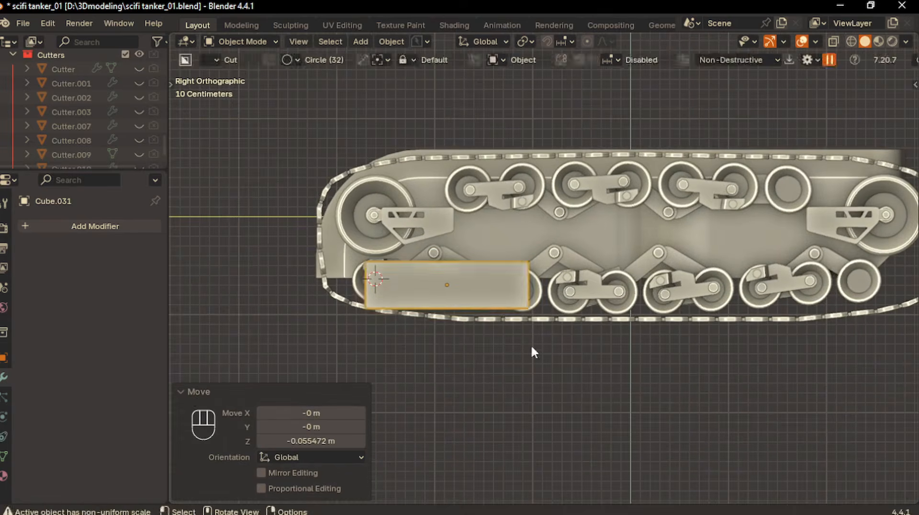
pyautogui.press('s')
pyautogui.press('y')
pyautogui.click(535, 349)
# Step: Thin the bar to 0.489 along X and apply its scale
pyautogui.moveTo(535, 349); pyautogui.dragTo(486, 338, button='middle')
pyautogui.press('a')
pyautogui.press('z')
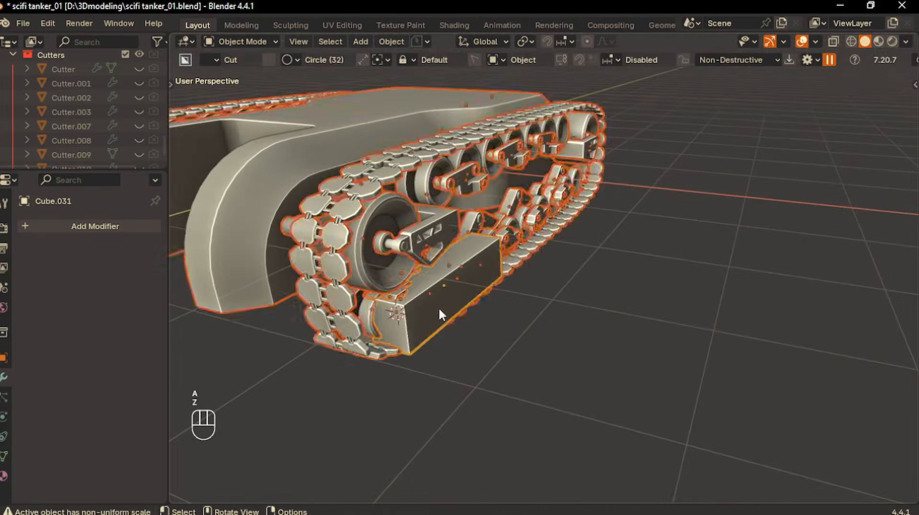
pyautogui.click(438, 306)
pyautogui.press('s')
pyautogui.press('x')
pyautogui.click(438, 315)
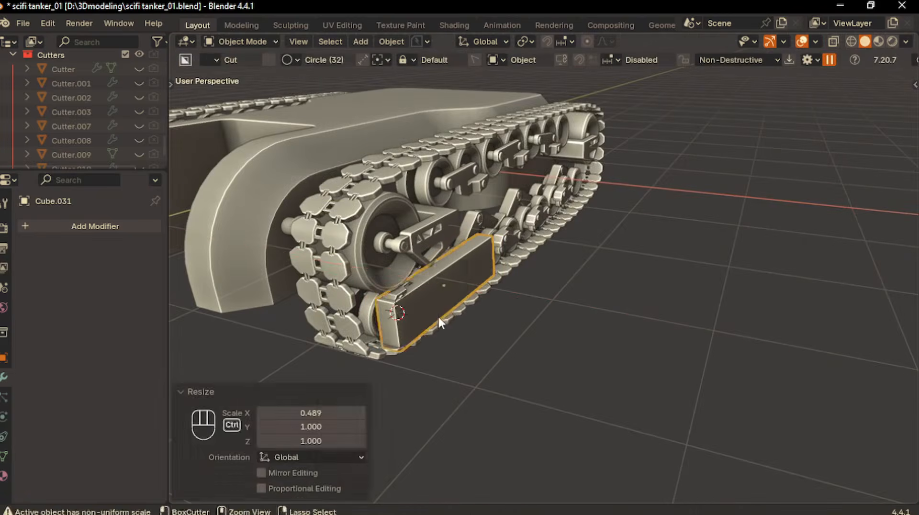
pyautogui.hotkey('ctrl', 'a')
pyautogui.click(437, 315)
# Step: Round the bar's ends with a 12-segment bevel of about 0.258 m and merge the overlapping vertices
pyautogui.press('Tab')
pyautogui.click(424, 353)
pyautogui.click(385, 300)
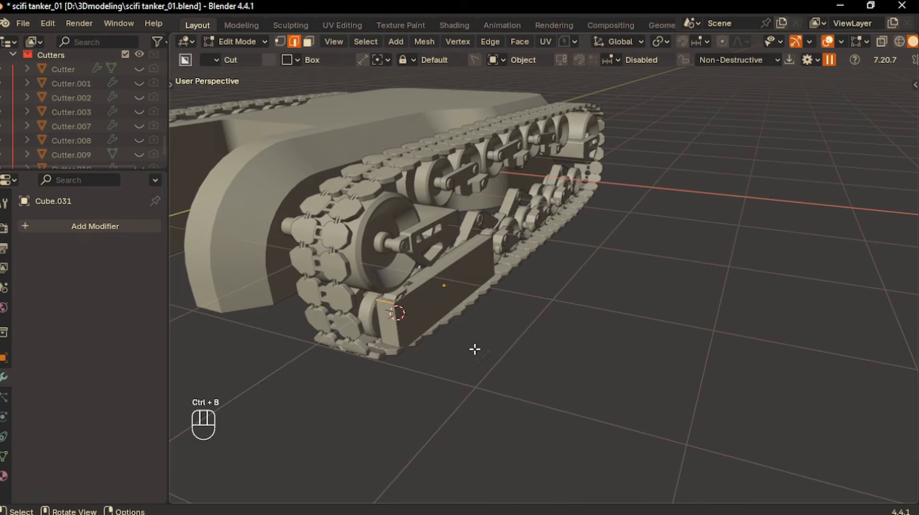
pyautogui.hotkey('ctrl', 'b')
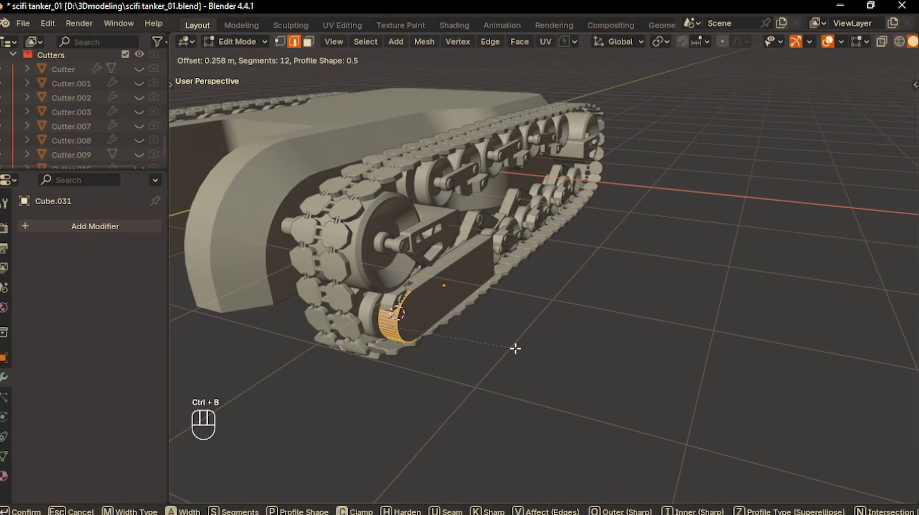
pyautogui.click(515, 348)
pyautogui.press('m')
pyautogui.click(515, 349)
pyautogui.press('Tab')
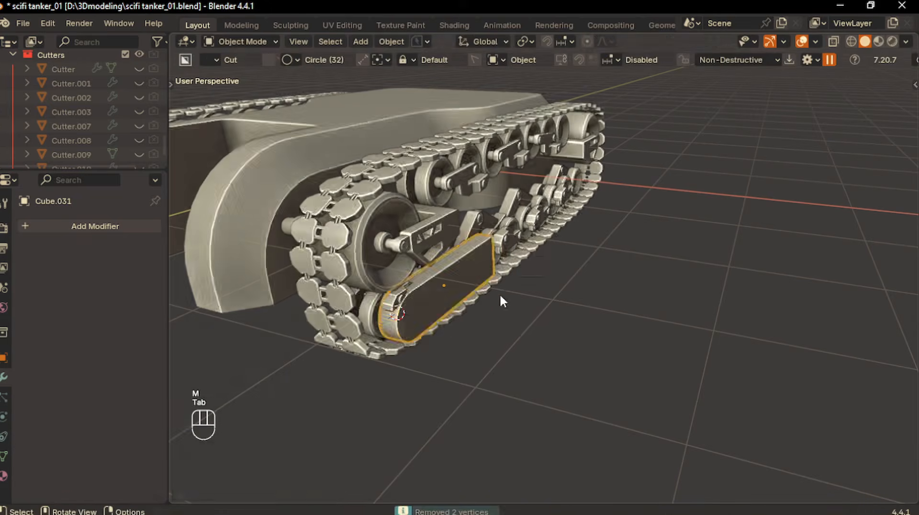
# Step: Add a Mirror modifier to the rounded bar and move it -0.603 m along X and -0.069 m along Z, behind the road wheels
pyautogui.moveTo(499, 294); pyautogui.dragTo(425, 301, button='middle')
pyautogui.hotkey('alt', 'x')
pyautogui.click(493, 370)
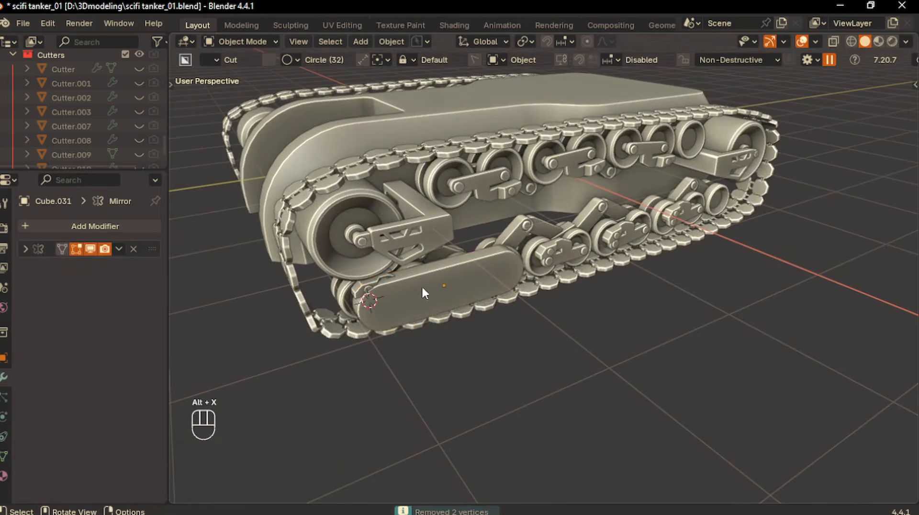
pyautogui.press('KP_4')
pyautogui.press('KP_1')
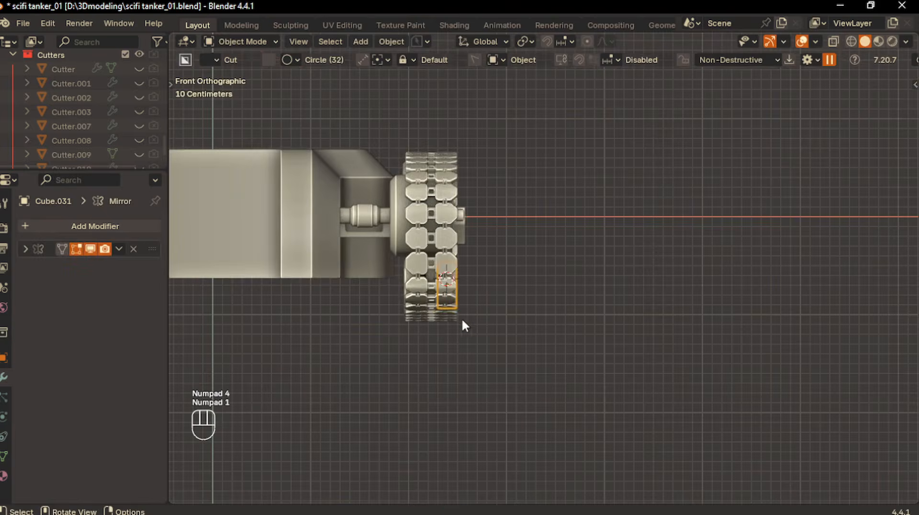
pyautogui.press('g')
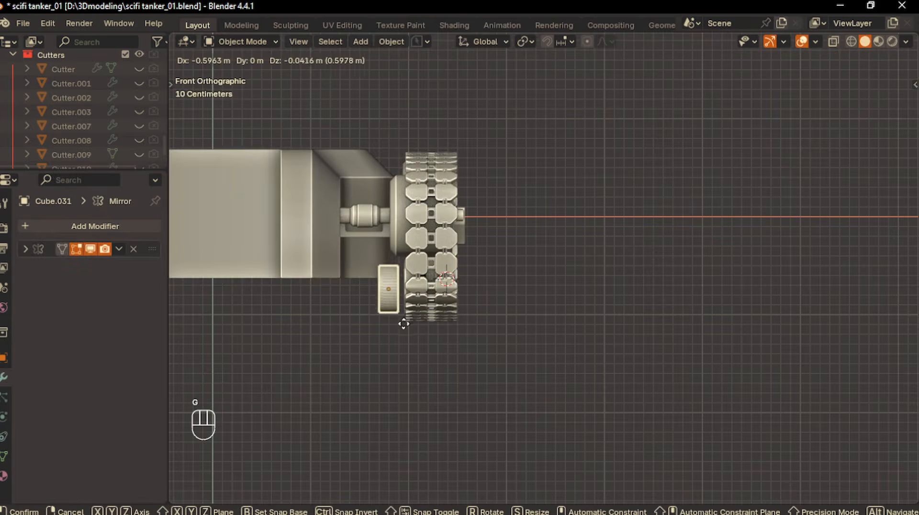
pyautogui.click(402, 325)
# Step: Shade the rounded bar auto smooth and duplicate it 1.967 m along Y behind the middle road wheels
pyautogui.rightClick(378, 275)
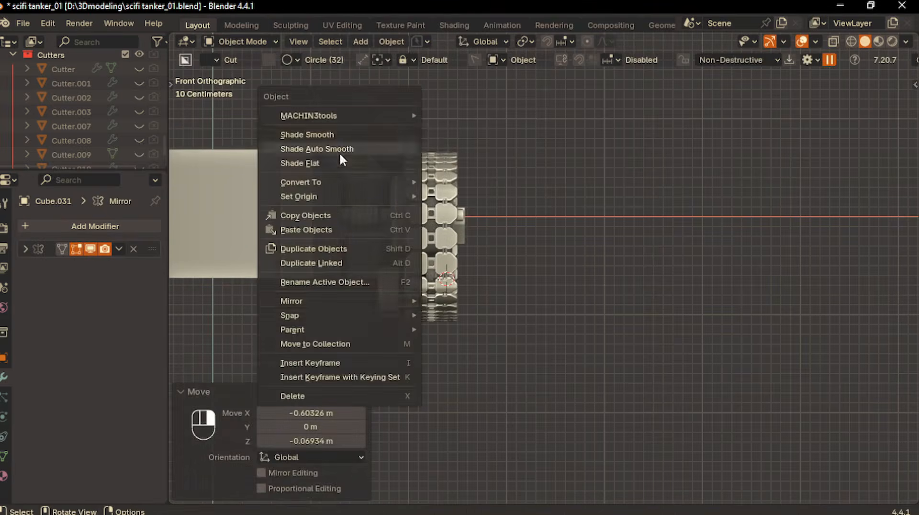
pyautogui.click(341, 149)
pyautogui.moveTo(601, 362); pyautogui.dragTo(400, 295, button='middle')
pyautogui.press('KP_3')
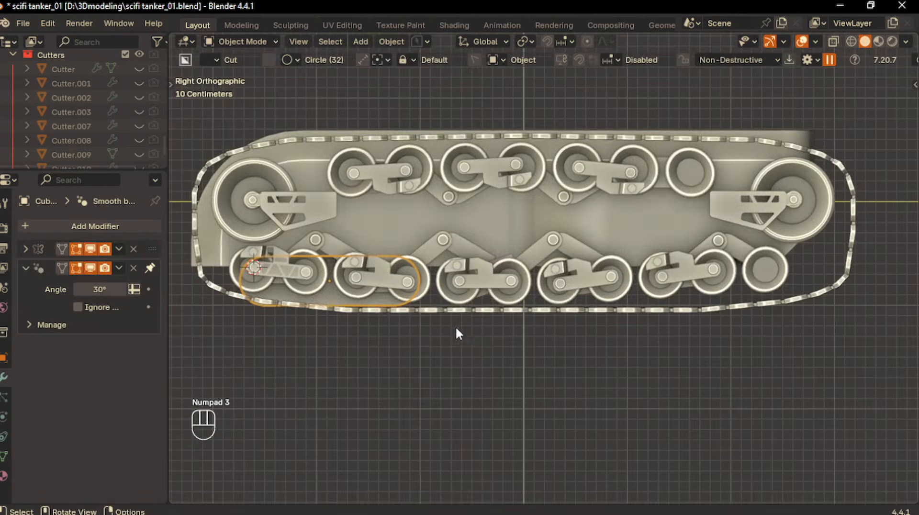
pyautogui.hotkey('shift', 'd')
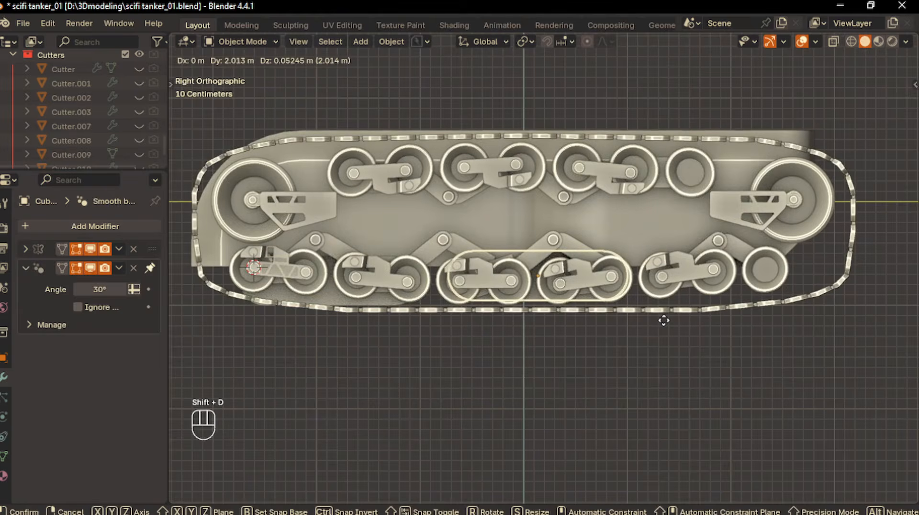
pyautogui.click(658, 320)
pyautogui.keyDown('shift'); pyautogui.moveTo(659, 320); pyautogui.dragTo(603, 329, button='middle'); pyautogui.keyUp('shift')
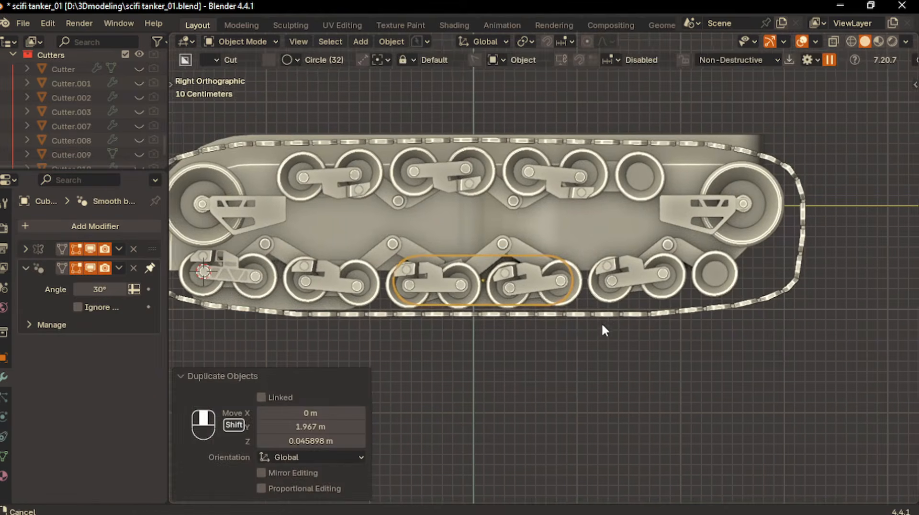
# Step: Duplicate the middle bar 1.8425 m along Y behind the rear road wheels and rotate the copy 8.27° about X
pyautogui.hotkey('shift', 'd')
pyautogui.click(796, 311)
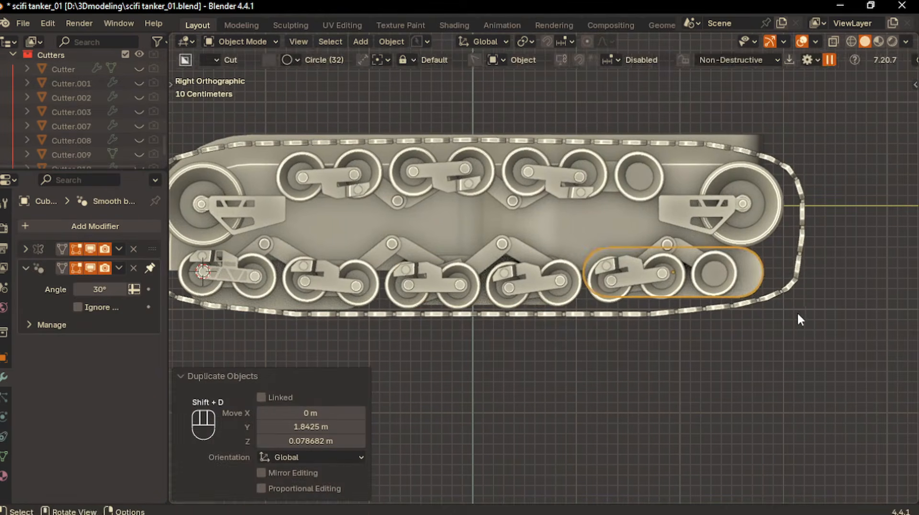
pyautogui.keyDown('shift'); pyautogui.moveTo(786, 319); pyautogui.dragTo(759, 317, button='middle'); pyautogui.keyUp('shift')
pyautogui.press('r')
pyautogui.press('z')
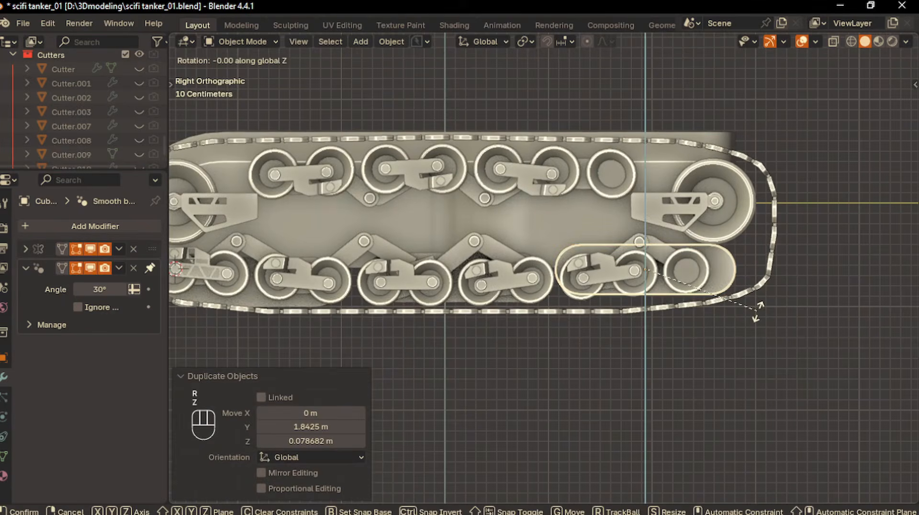
pyautogui.press('x')
pyautogui.click(756, 294)
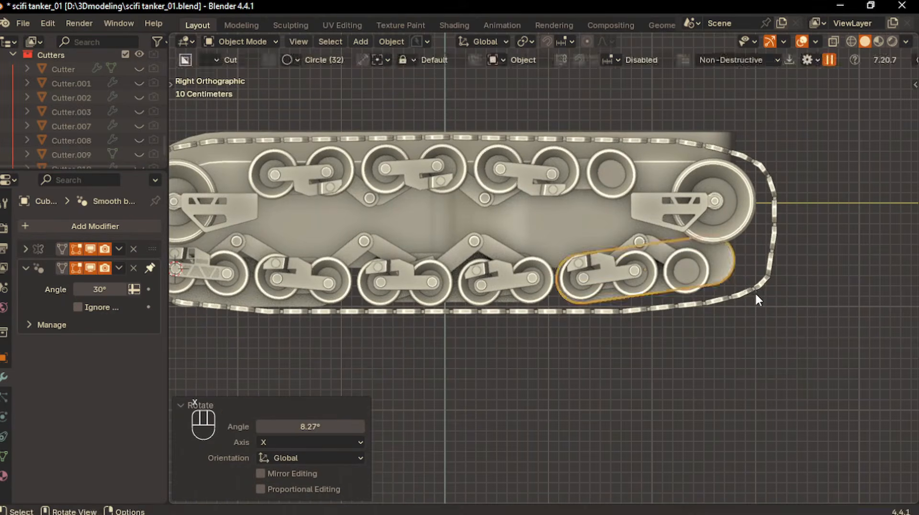
# Step: Shift the rear bar -0.039 m along Y and -0.072 m along Z, refining its tilt and position to follow the track's lower curve
pyautogui.press('g')
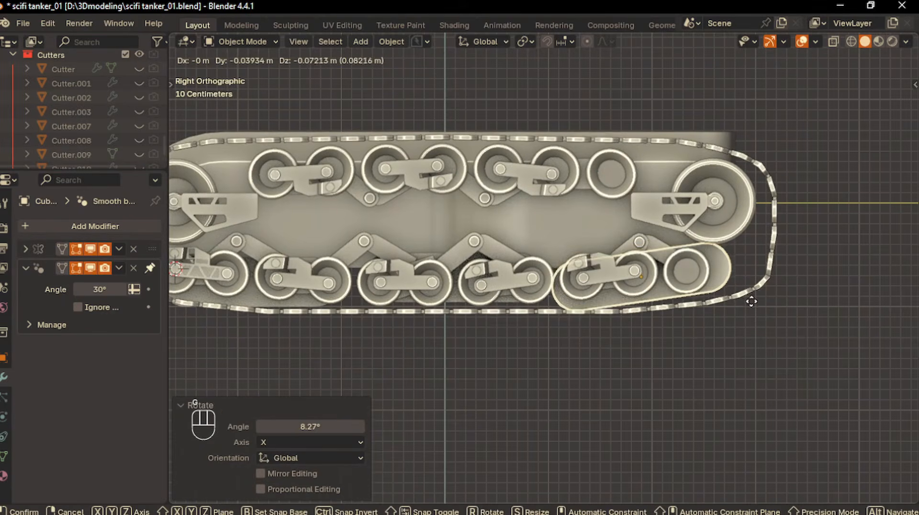
pyautogui.click(751, 301)
pyautogui.press('r')
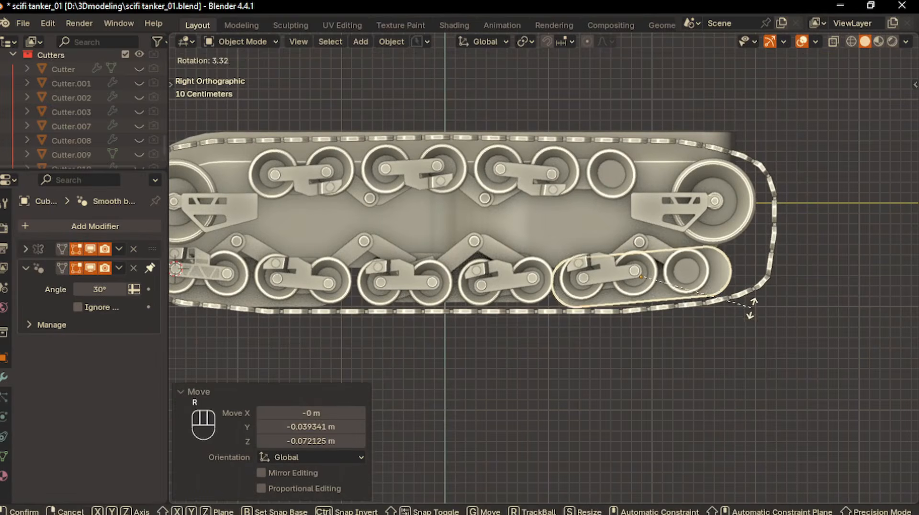
pyautogui.click(752, 308)
pyautogui.press('g')
pyautogui.click(752, 306)
pyautogui.click(751, 305)
pyautogui.scroll(-2, 549, 297)
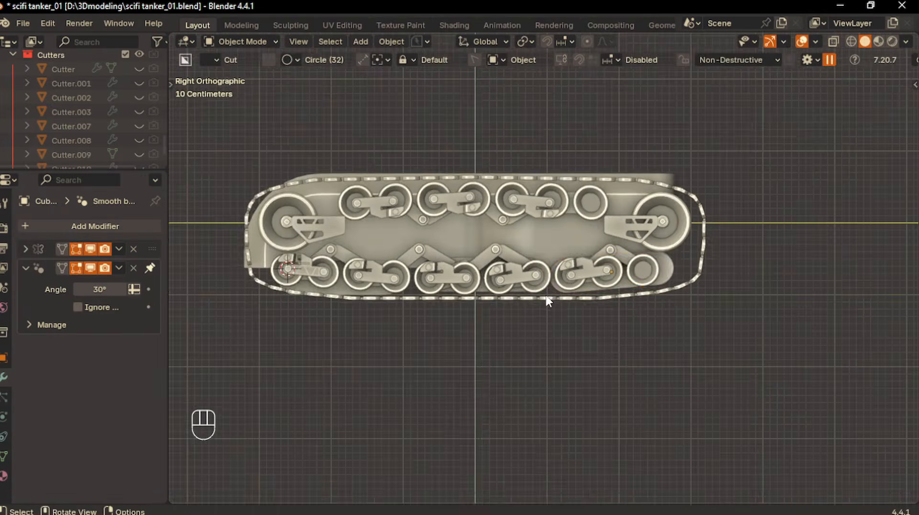
# Step: Duplicate the rear bar -2.6516 m along Y and 1.0465 m along Z behind the upper road wheels and rotate the copy -4.77° about X
pyautogui.hotkey('ctrl', 'z')
pyautogui.scroll(3, 551, 300)
pyautogui.hotkey('shift', 'd')
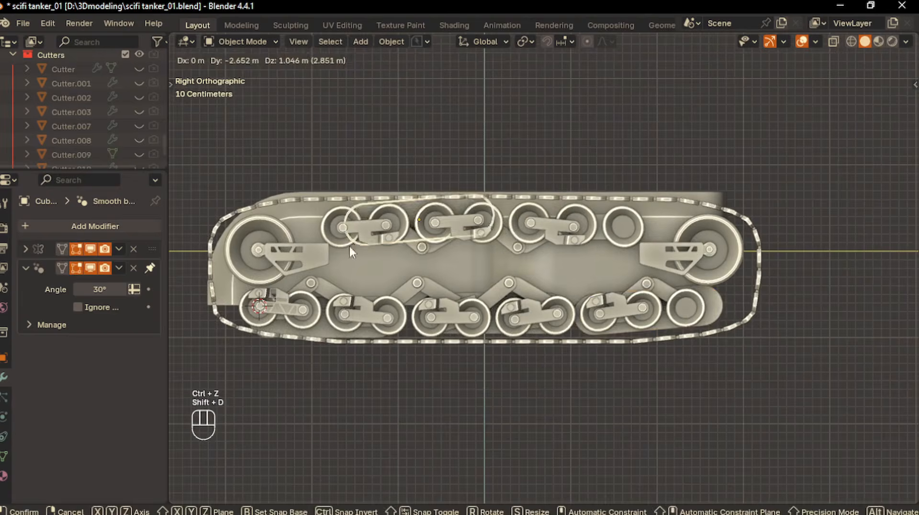
pyautogui.click(350, 251)
pyautogui.scroll(3, 578, 288)
pyautogui.press('r')
pyautogui.press('x')
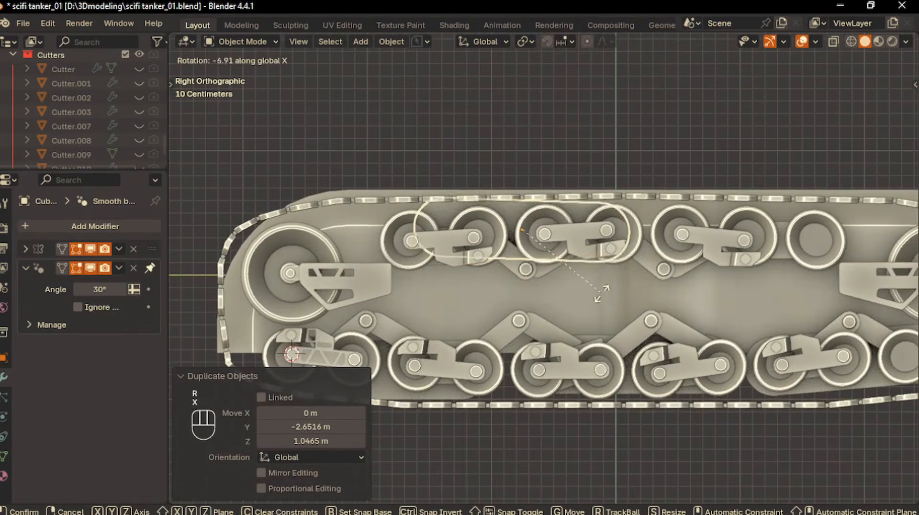
pyautogui.click(605, 296)
# Step: Shift the upper bar -0.3497 m along Y and -0.0546 m along Z, and duplicate it about 2.147 m along Y behind the rear upper wheels
pyautogui.press('g')
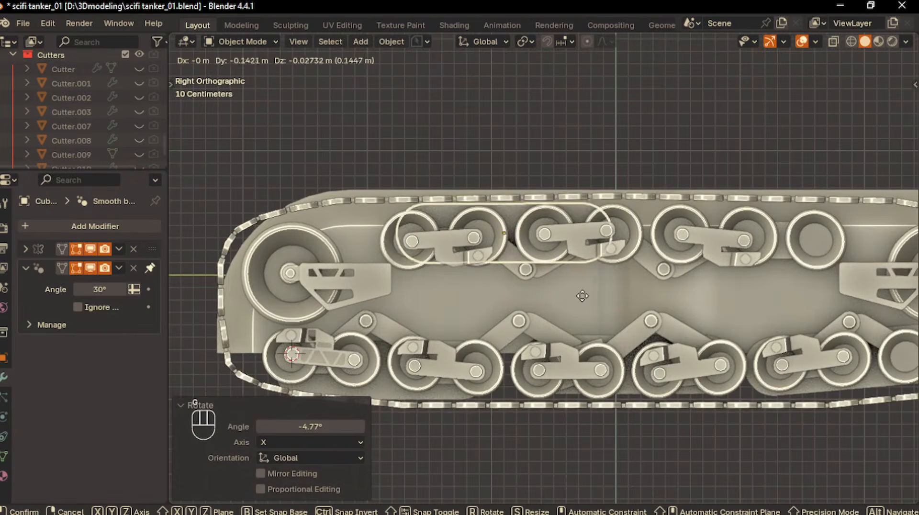
pyautogui.click(561, 297)
pyautogui.keyDown('shift'); pyautogui.moveTo(561, 297); pyautogui.dragTo(455, 294, button='middle'); pyautogui.keyUp('shift')
pyautogui.hotkey('shift', 'd')
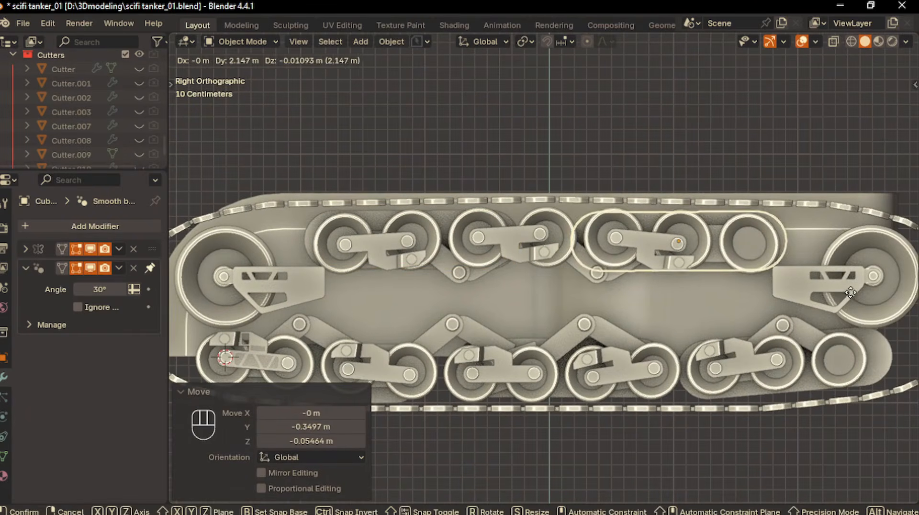
pyautogui.click(849, 293)
pyautogui.scroll(-2, 722, 430)
pyautogui.scroll(-2, 363, 375)
# Step: Isolate the rounded backing bars in local view and apply their scale
pyautogui.moveTo(363, 375); pyautogui.dragTo(462, 310, button='middle')
pyautogui.click(462, 310)
pyautogui.press('/')
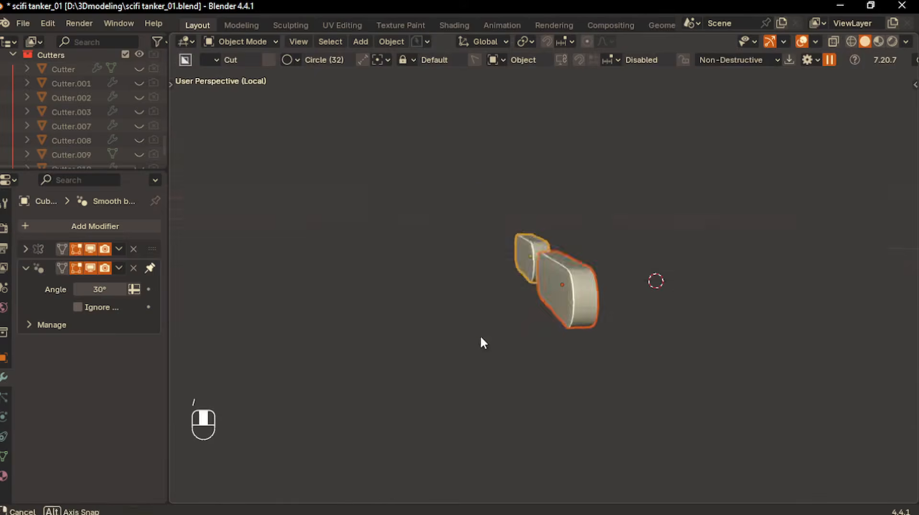
pyautogui.hotkey('ctrl', 'a')
pyautogui.click(475, 333)
pyautogui.press('/')
pyautogui.moveTo(514, 329); pyautogui.dragTo(453, 245, button='middle')
pyautogui.press('/')
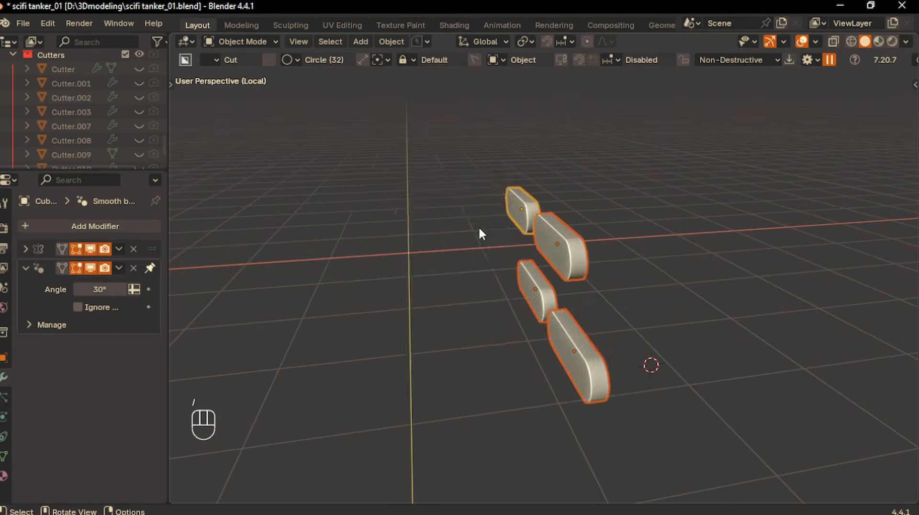
pyautogui.hotkey('ctrl', 'a')
pyautogui.click(478, 229)
# Step: Bevel the edges of the side faces on all four isolated bars by about 0.036 m and return to the full model
pyautogui.press('Tab')
pyautogui.click(552, 224)
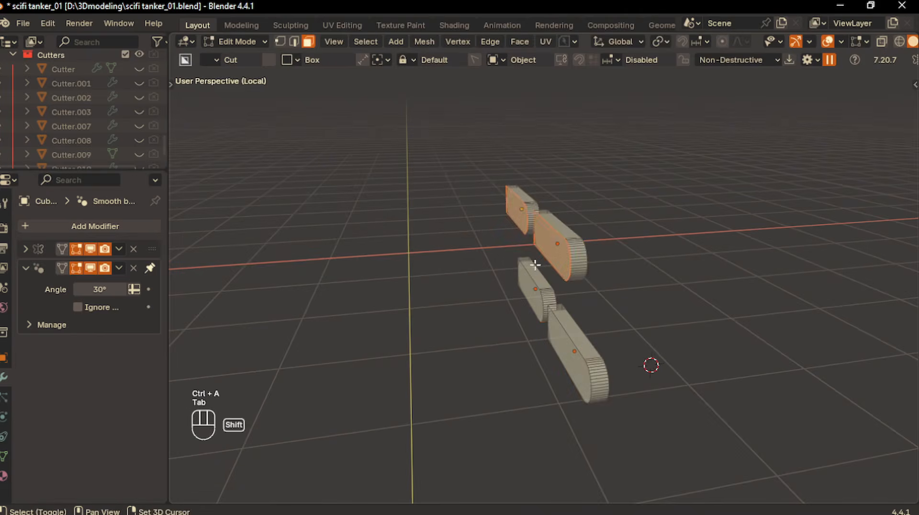
pyautogui.moveTo(603, 354); pyautogui.dragTo(533, 352, button='middle')
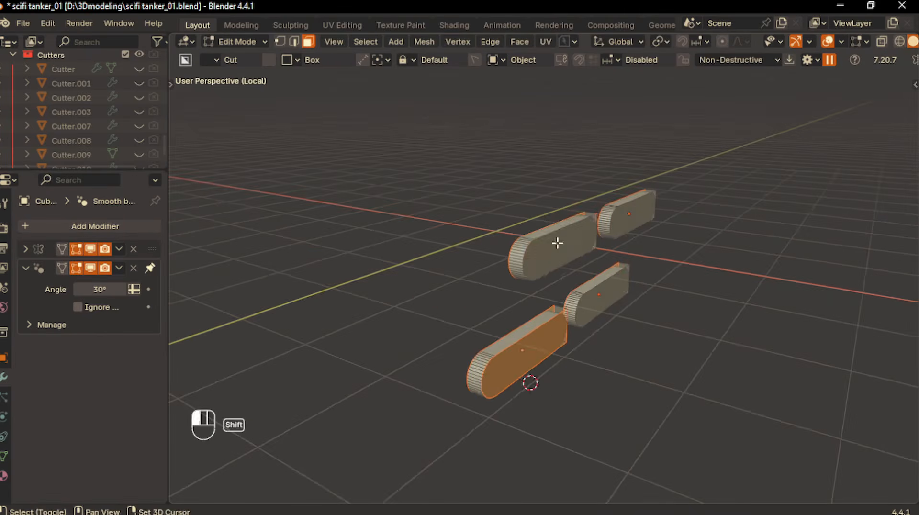
pyautogui.scroll(2, 738, 429)
pyautogui.hotkey('ctrl', 'b')
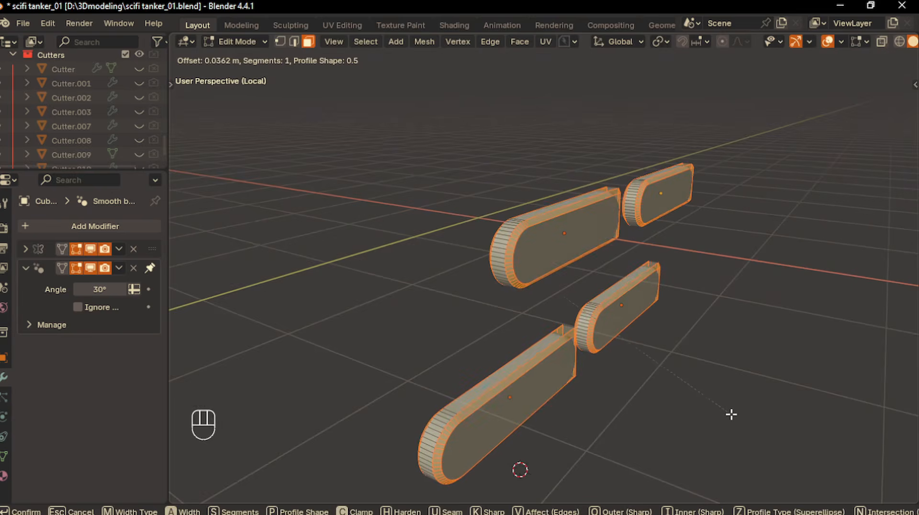
pyautogui.click(730, 413)
pyautogui.press('Tab')
pyautogui.press('/')
# Step: Place the 3D cursor on the hull's side below the drive axle, add a 32-vertex cylinder there and scale it to 0.226
pyautogui.press('KP_1')
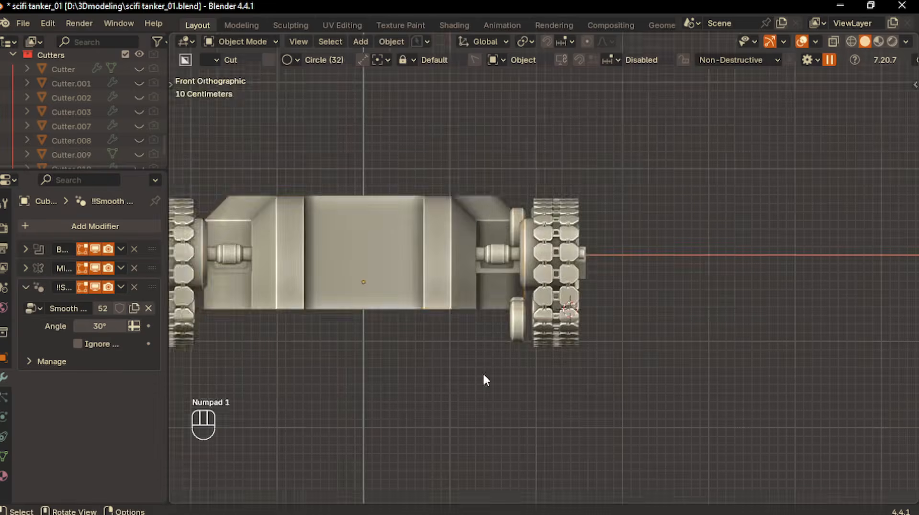
pyautogui.moveTo(483, 375); pyautogui.dragTo(511, 304, button='middle')
pyautogui.click(515, 303)
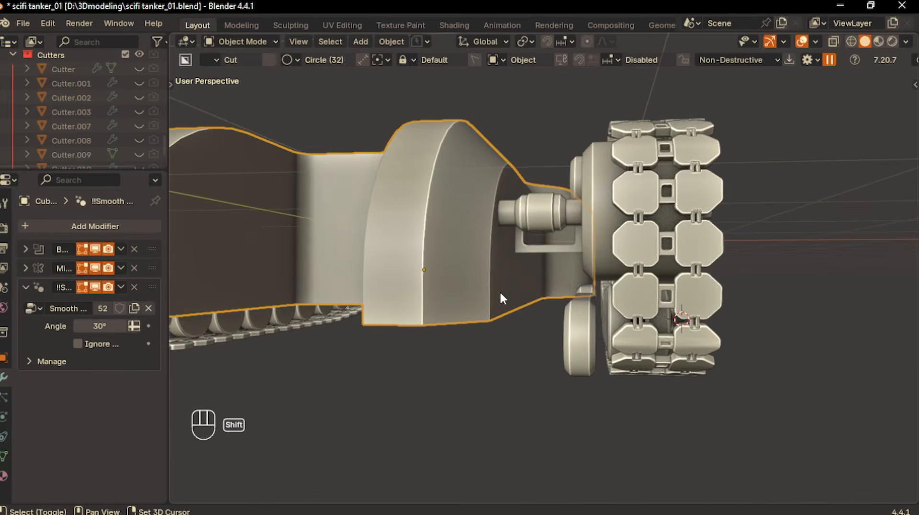
pyautogui.keyDown('shift'); pyautogui.rightClick(499, 292); pyautogui.keyUp('shift')
pyautogui.hotkey('shift', 'a')
pyautogui.moveTo(469, 241)
pyautogui.click(565, 325)
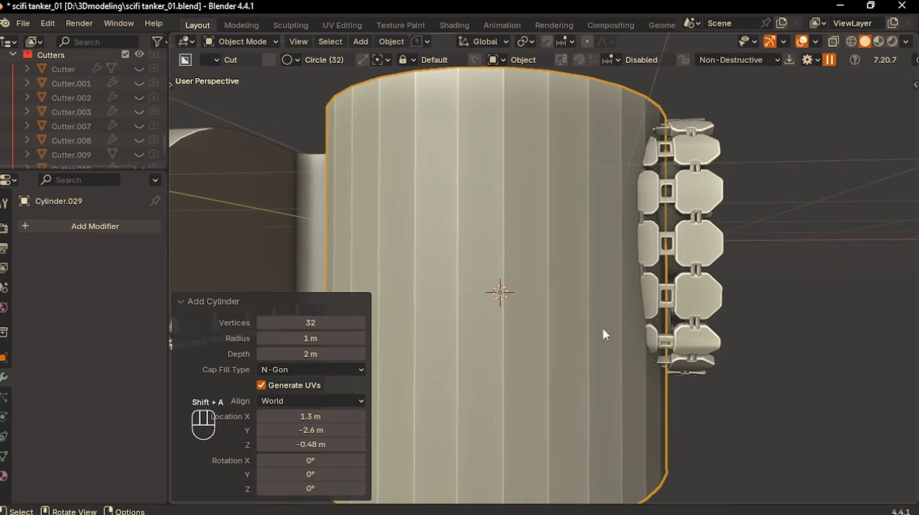
pyautogui.press('s')
pyautogui.click(534, 305)
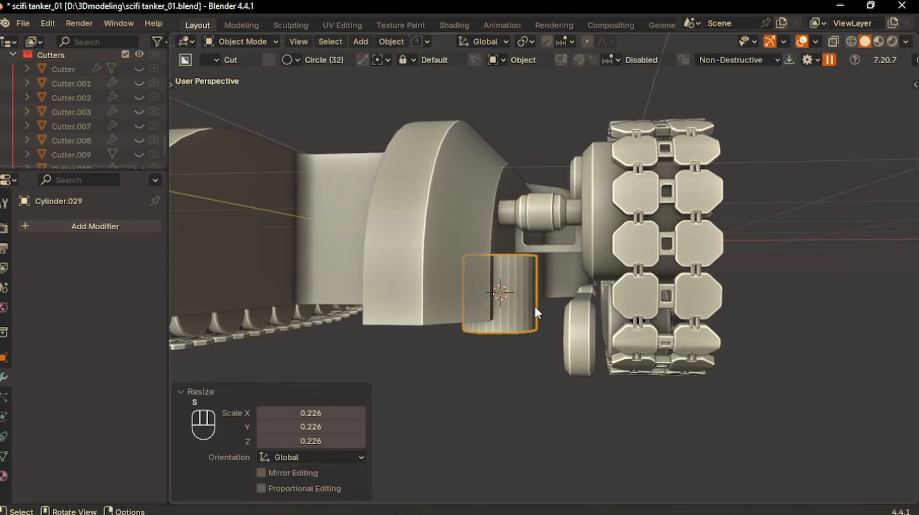
# Step: Rotate the new cylinder 90° about Y and enlarge it by a factor of 1.063
pyautogui.write('rxy90')
pyautogui.press('Return')
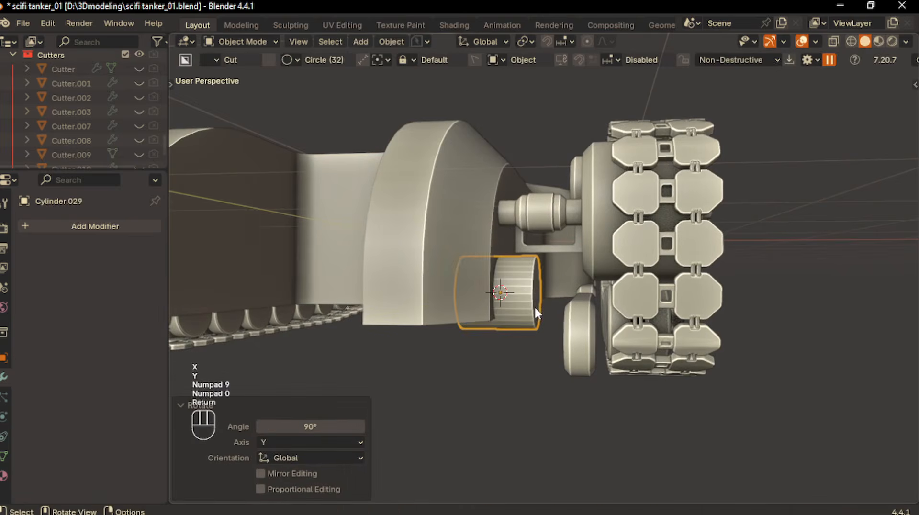
pyautogui.press('KP_3')
pyautogui.press('s')
pyautogui.click(645, 371)
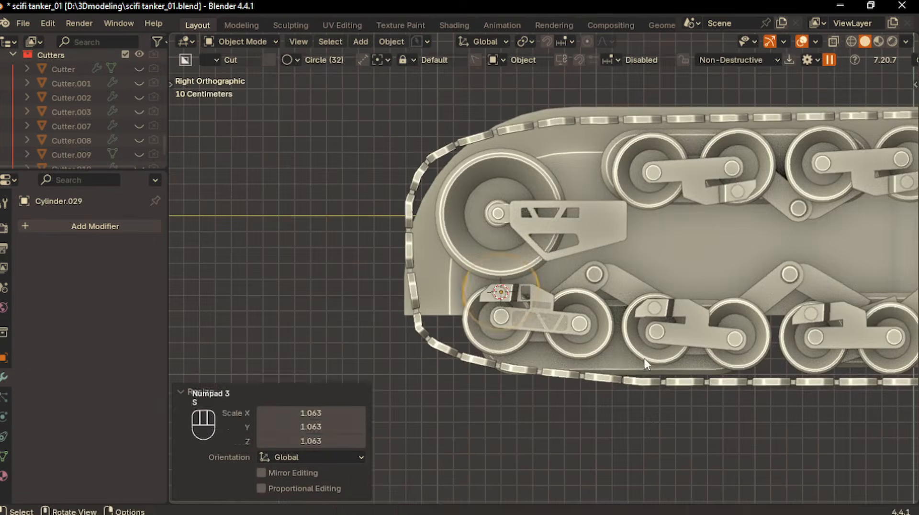
# Step: Move the cylinder slightly up and rearward on the hull's side and shade it auto smooth at 30°
pyautogui.press('g')
pyautogui.click(652, 339)
pyautogui.rightClick(562, 284)
pyautogui.click(493, 255)
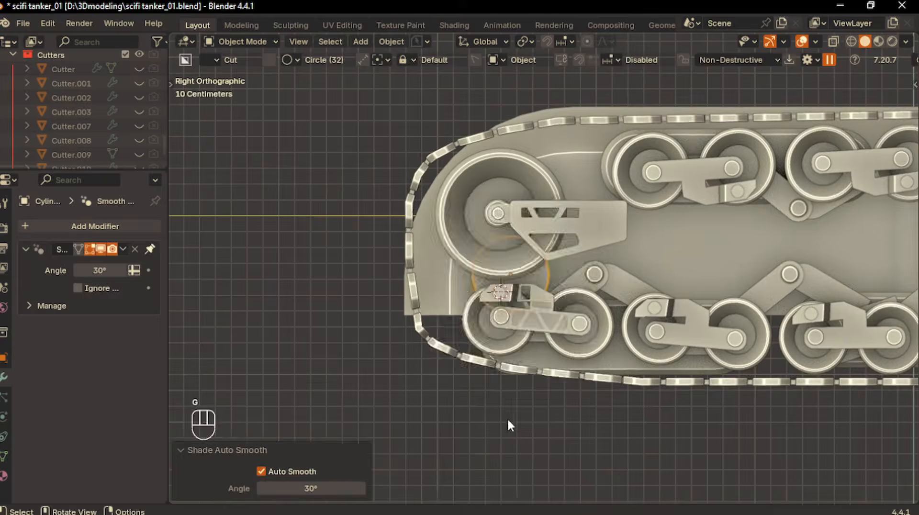
# Step: Flatten the cylinder to 0.296 along X and apply its scale
pyautogui.moveTo(509, 425); pyautogui.dragTo(638, 426, button='middle')
pyautogui.press('s')
pyautogui.press('x')
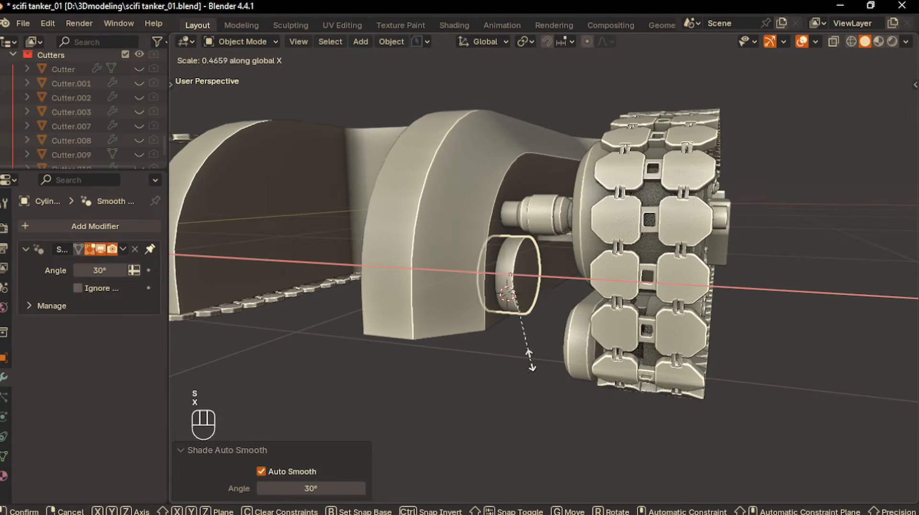
pyautogui.click(534, 300)
pyautogui.hotkey('ctrl', 'a')
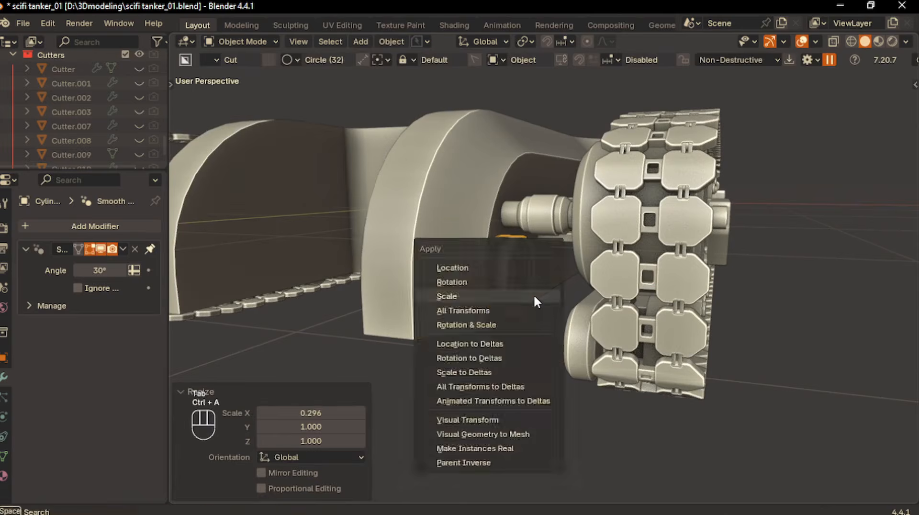
pyautogui.click(533, 300)
# Step: Bevel the edge of the disc's outer cap by about 0.027 m
pyautogui.press('Tab')
pyautogui.click(576, 287)
pyautogui.click(539, 308)
pyautogui.scroll(2, 547, 311)
pyautogui.keyDown('shift'); pyautogui.moveTo(547, 310); pyautogui.dragTo(550, 286, button='middle'); pyautogui.keyUp('shift')
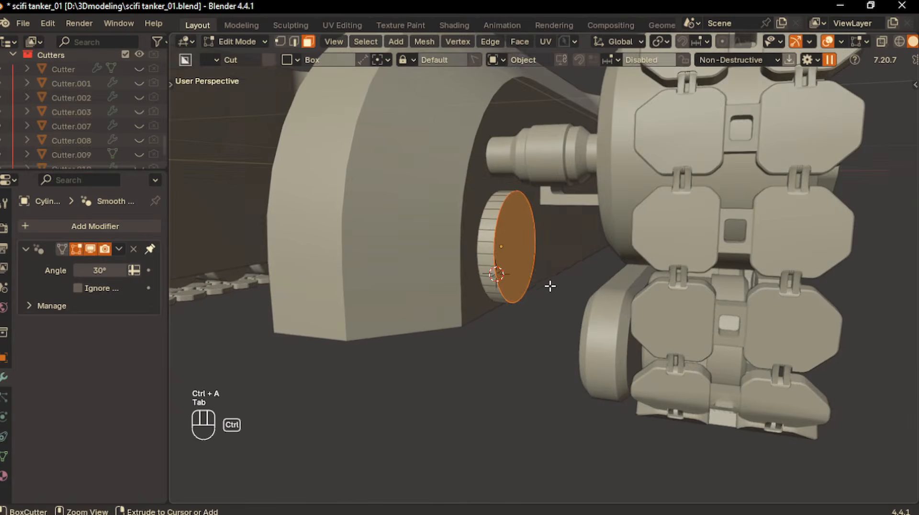
pyautogui.hotkey('ctrl', 'b')
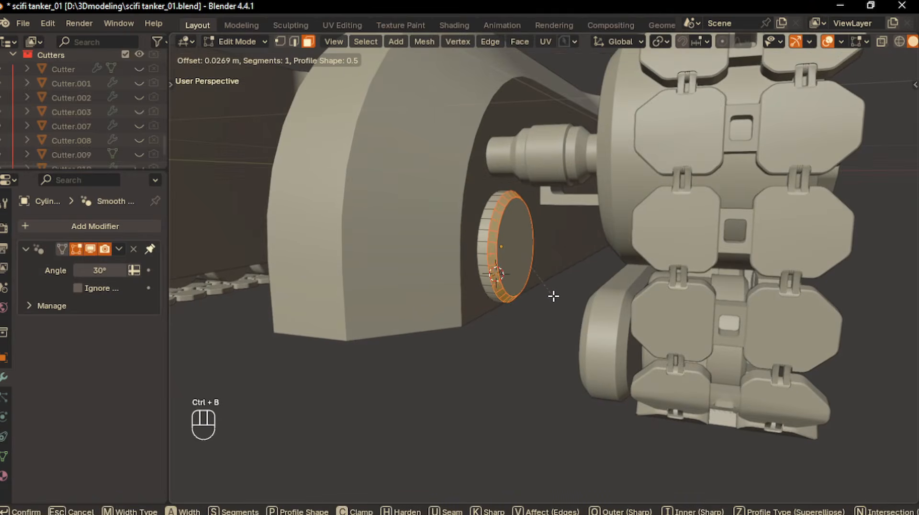
# Step: Inset the disc's outer cap face
pyautogui.click(515, 257)
pyautogui.moveTo(515, 256); pyautogui.dragTo(594, 307, button='middle')
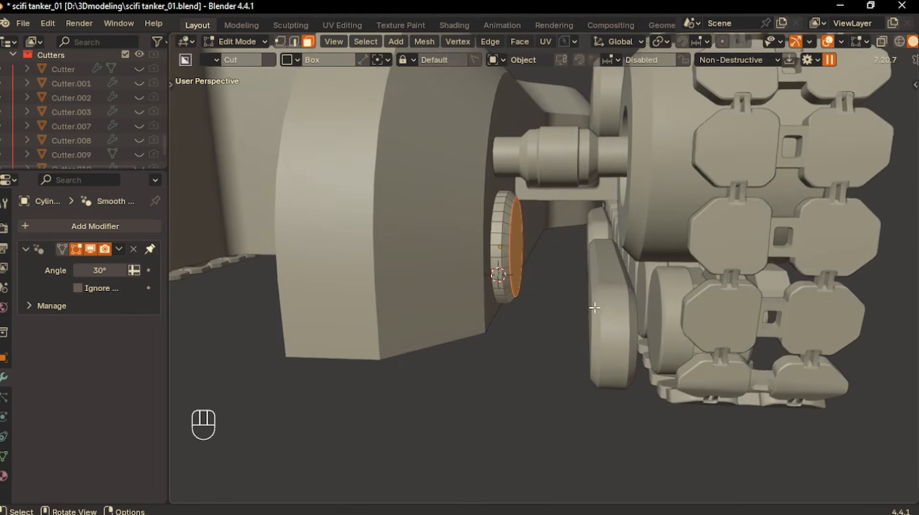
pyautogui.press('i')
pyautogui.click(527, 312)
# Step: Duplicate the cap face about 0.035 m outward along X and extrude the copy 0.043845 m into a thin disc
pyautogui.moveTo(527, 311); pyautogui.dragTo(558, 307, button='middle')
pyautogui.hotkey('shift', 'd')
pyautogui.click(549, 305)
pyautogui.press('e')
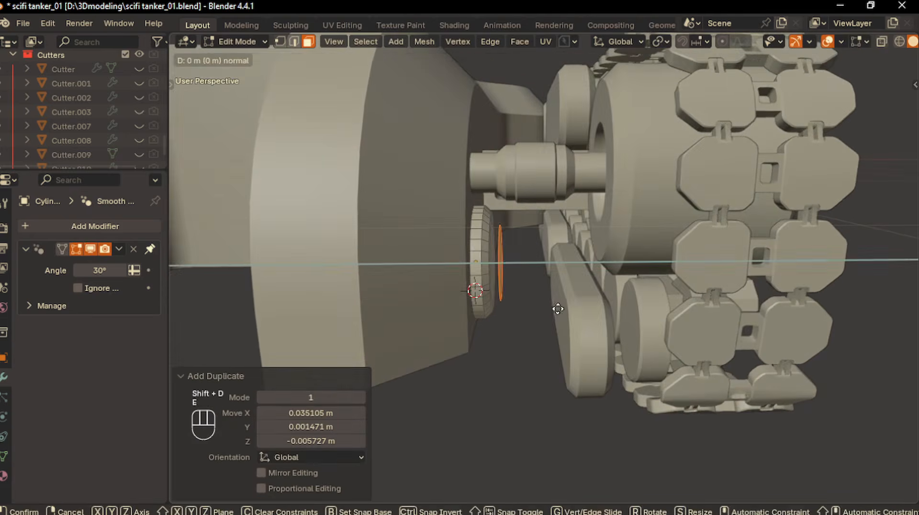
pyautogui.click(567, 307)
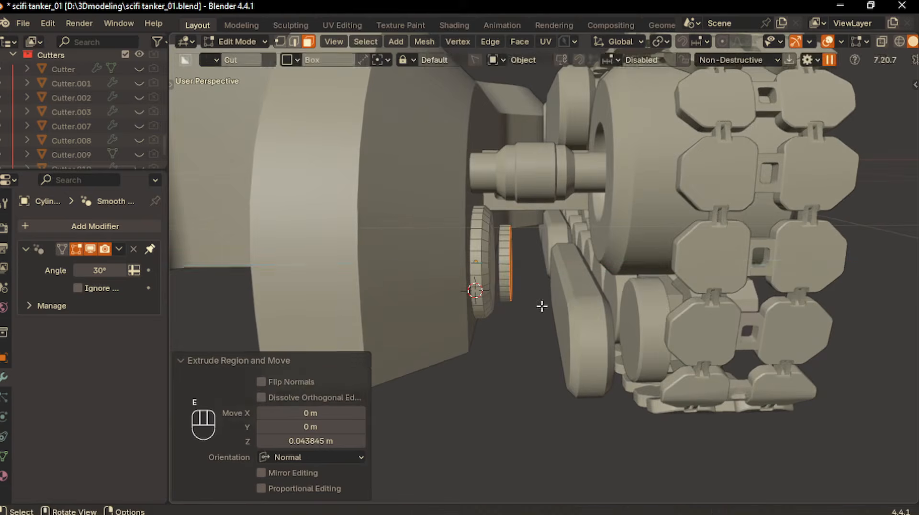
# Step: Extrude the lower forward rim faces of the thin disc 0.30478 m along their normal to form an arm
pyautogui.scroll(2, 528, 292)
pyautogui.click(484, 269)
pyautogui.moveTo(484, 269); pyautogui.dragTo(522, 337, button='middle')
pyautogui.keyDown('ctrl'); pyautogui.click(497, 332); pyautogui.keyUp('ctrl')
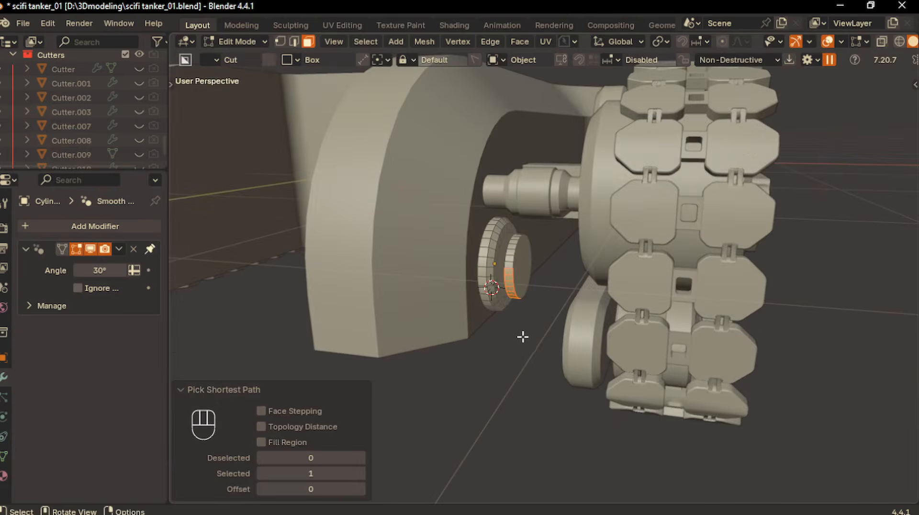
pyautogui.press('e')
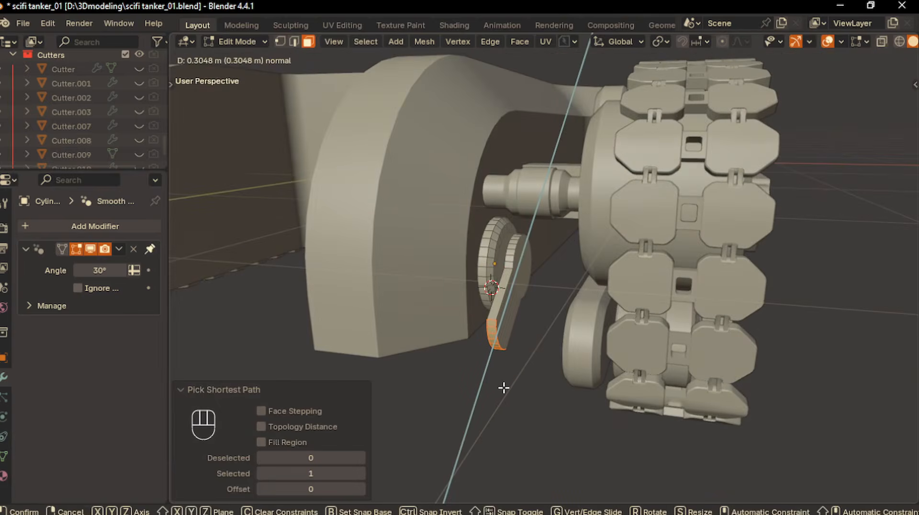
pyautogui.click(503, 387)
pyautogui.scroll(4, 493, 373)
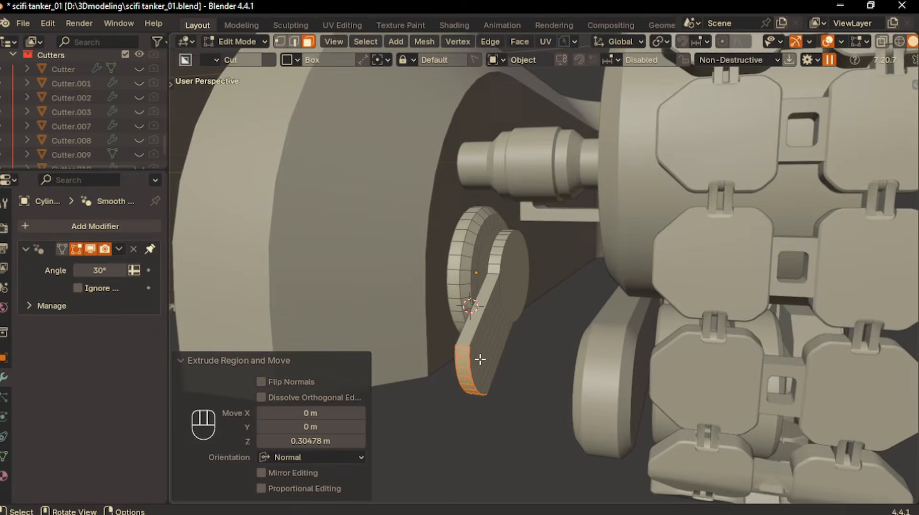
# Step: Duplicate the arm's round outer face 0.084214 m along X and -0.13127 m along Z, and scale the copy to 0.657
pyautogui.click(541, 322)
pyautogui.press('KP_1')
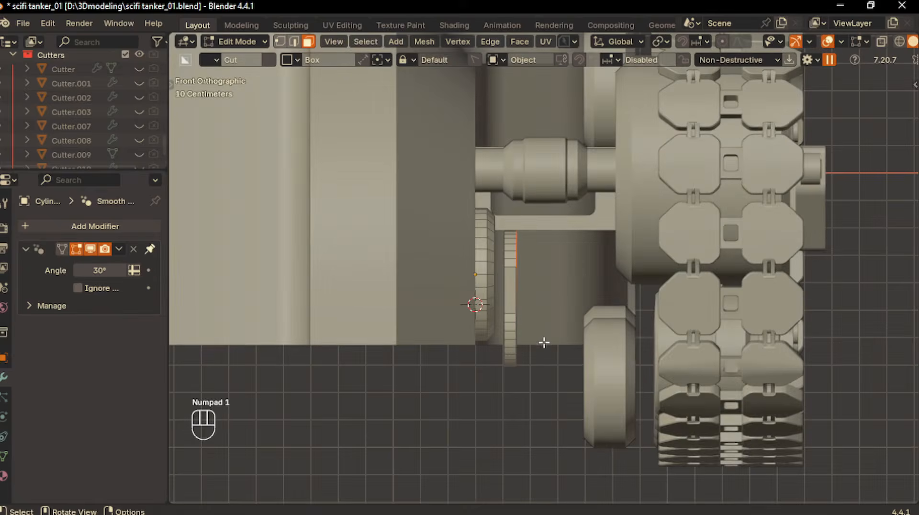
pyautogui.hotkey('shift', 'd')
pyautogui.click(566, 378)
pyautogui.moveTo(566, 378)
pyautogui.mouseDown(button='middle')
pyautogui.moveTo(536, 389)
pyautogui.moveTo(577, 375)
pyautogui.mouseUp(button='middle')
pyautogui.press('s')
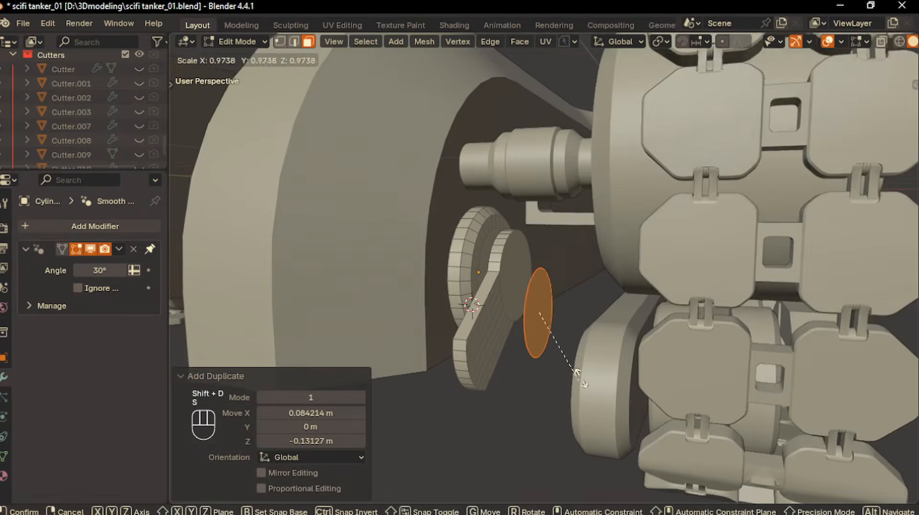
pyautogui.click(569, 360)
# Step: Move the small round face 0.07926 m along X and -0.22787 m along Z, and extrude it inward toward the hull as a pin
pyautogui.press('KP_3')
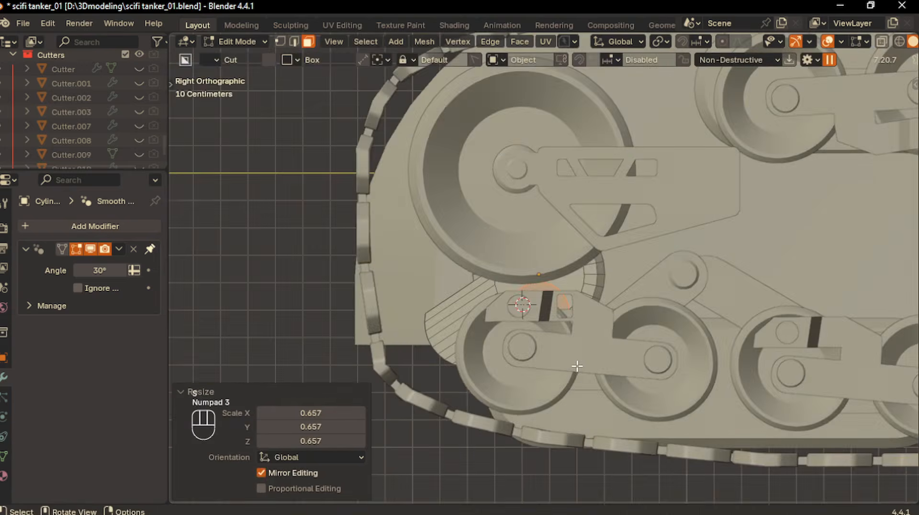
pyautogui.press('KP_1')
pyautogui.press('g')
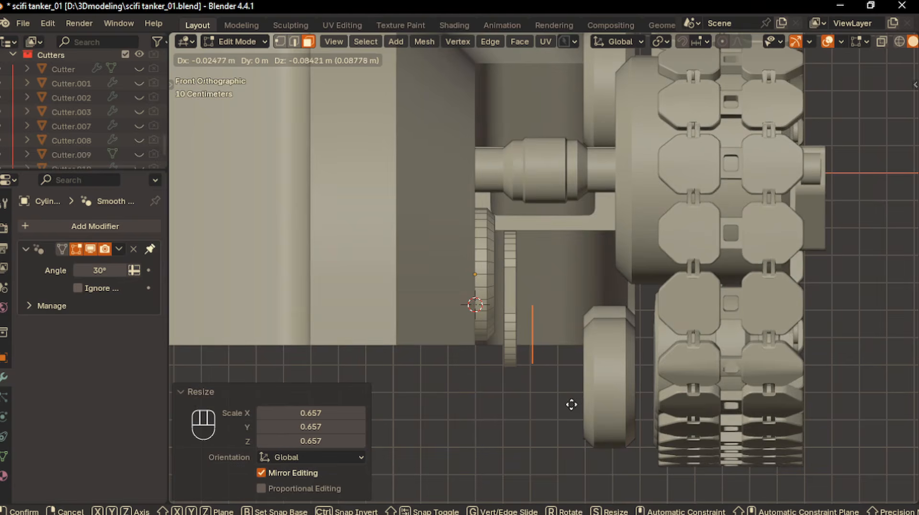
pyautogui.click(599, 439)
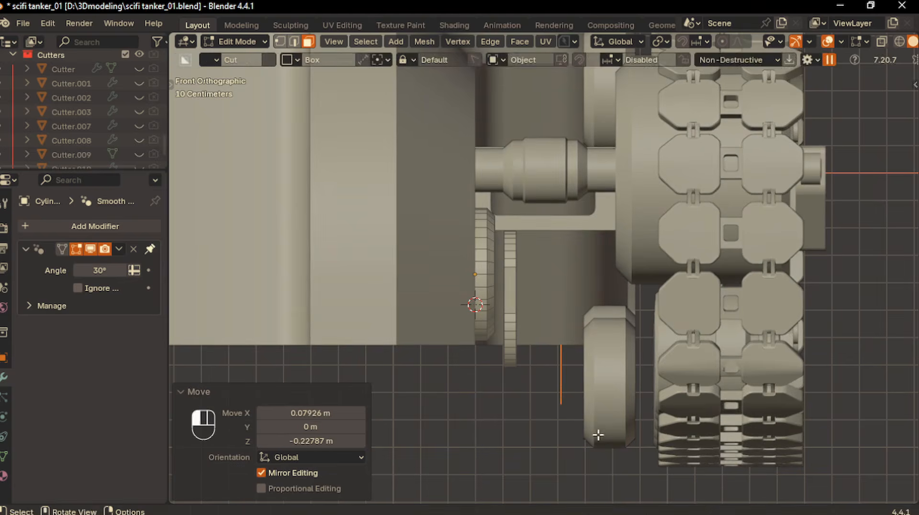
pyautogui.press('e')
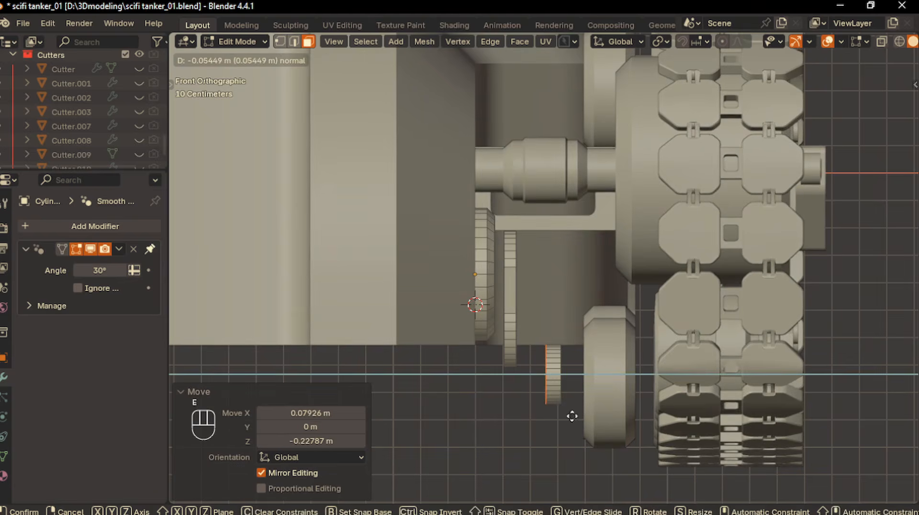
pyautogui.click(541, 411)
# Step: Add a single loop cut across the arm at a slide factor of 0.342 and return to face selection
pyautogui.moveTo(541, 409); pyautogui.dragTo(497, 323, button='middle')
pyautogui.click(471, 325)
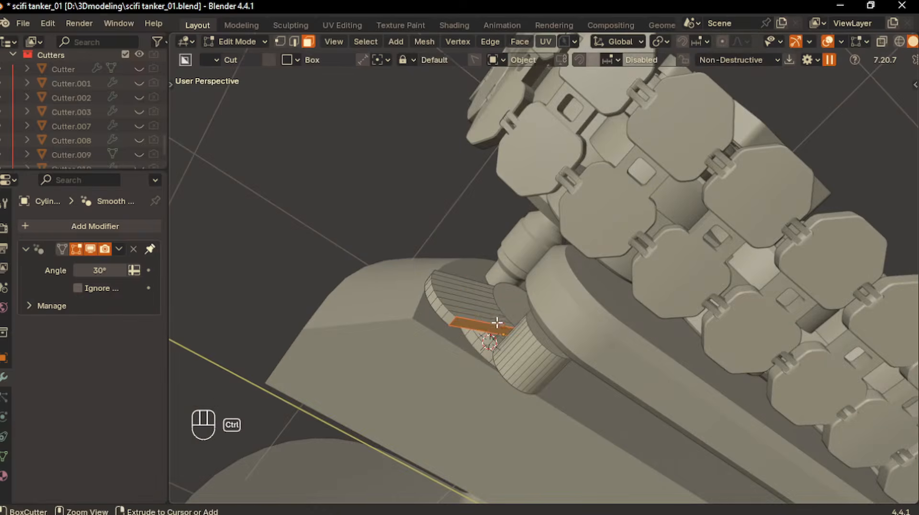
pyautogui.hotkey('ctrl', 'r')
pyautogui.click(491, 330)
pyautogui.click(481, 335)
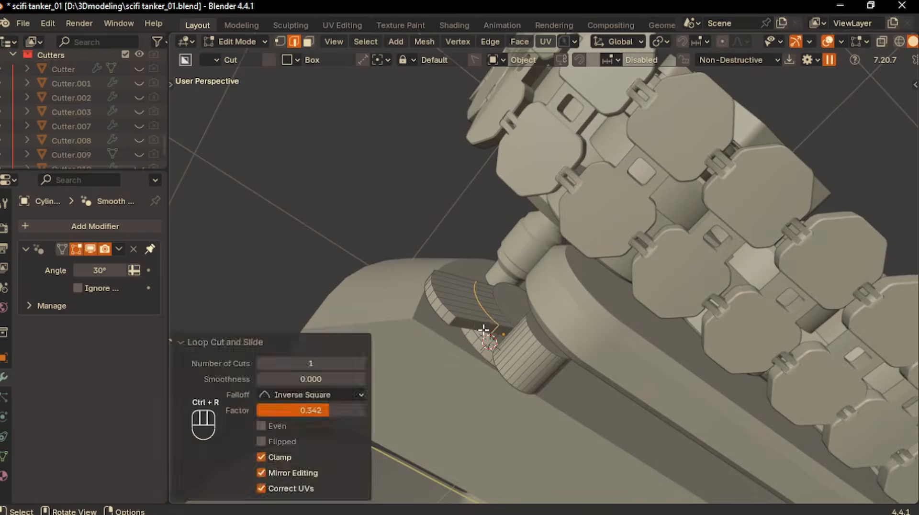
pyautogui.click(309, 43)
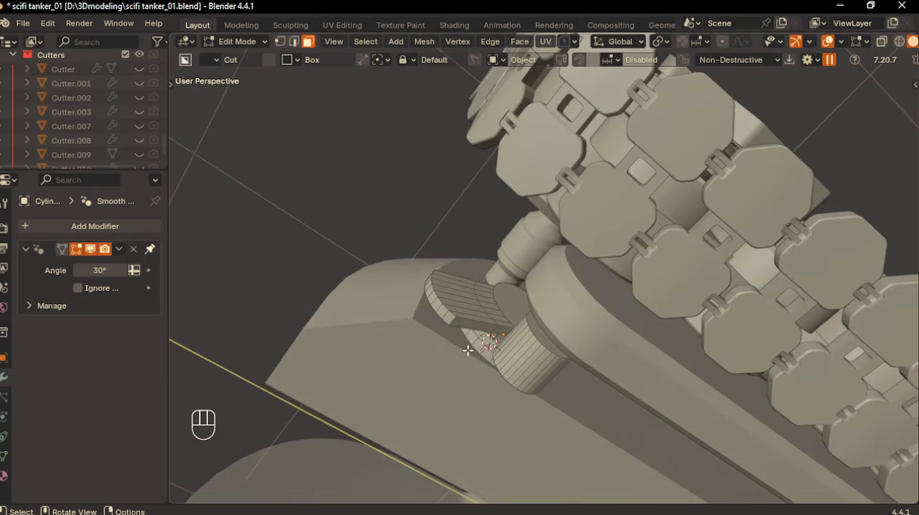
# Step: Extrude the arm's lower side face 0.23589 m along its normal so the arm reaches down beside the pin
pyautogui.click(467, 324)
pyautogui.moveTo(467, 323); pyautogui.dragTo(511, 351, button='middle')
pyautogui.press('e')
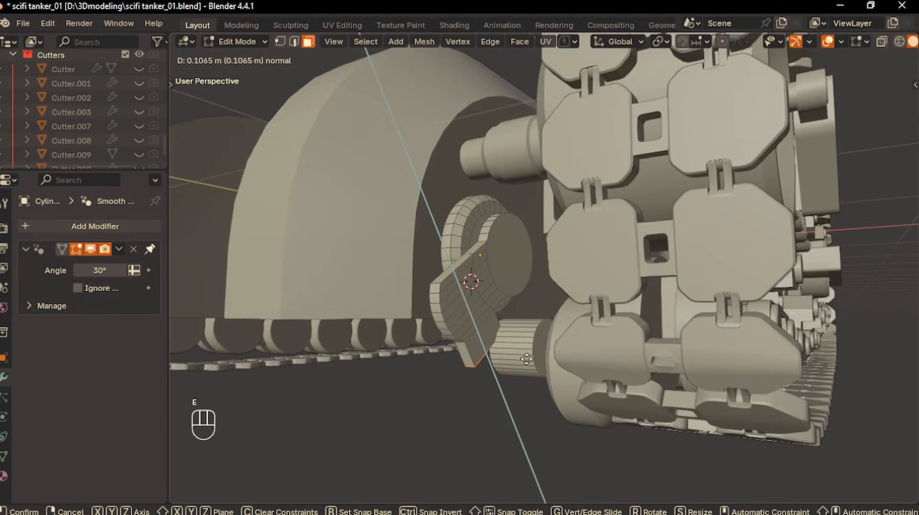
pyautogui.click(551, 379)
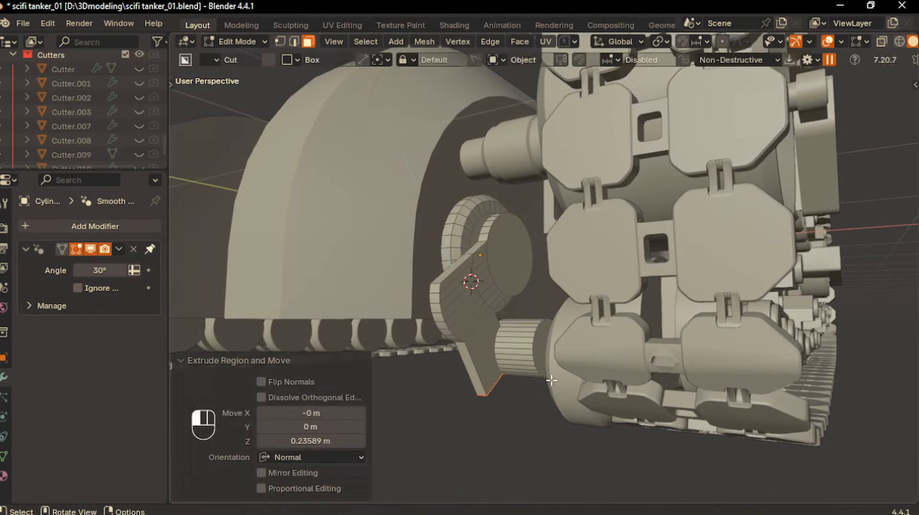
pyautogui.moveTo(549, 375); pyautogui.dragTo(498, 361, button='middle')
# Step: Isolate the mount and trim the arm's rounded outer side to a straight edge with an Ngon cut in the right view
pyautogui.press('Tab')
pyautogui.click(505, 264)
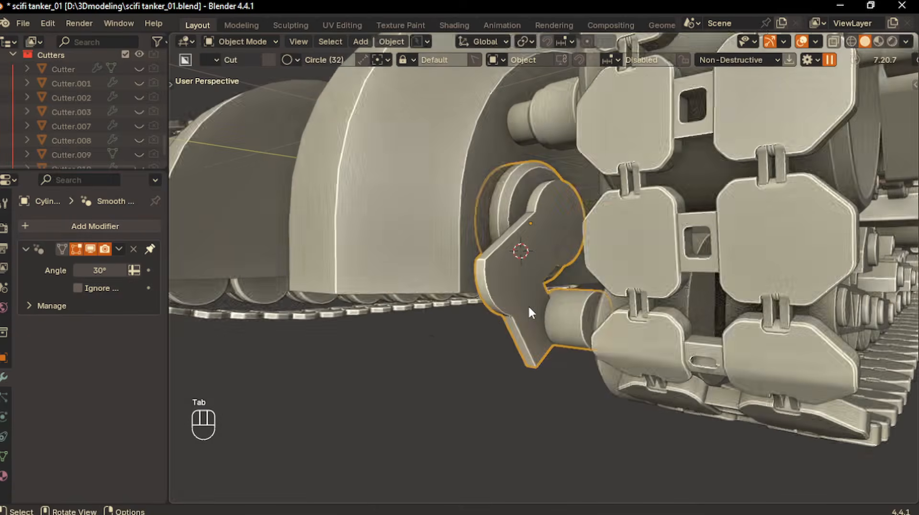
pyautogui.press('/')
pyautogui.press('Tab')
pyautogui.click(528, 345)
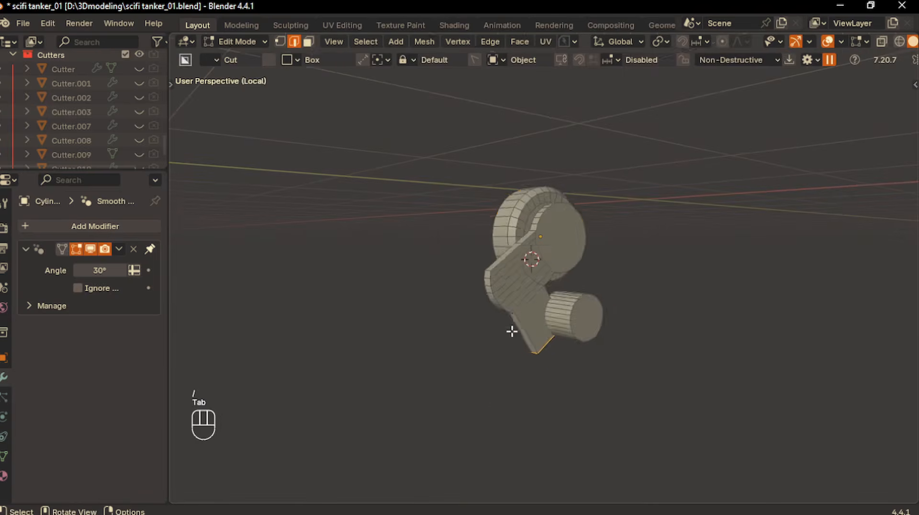
pyautogui.press('KP_1')
pyautogui.press('KP_3')
pyautogui.press('d')
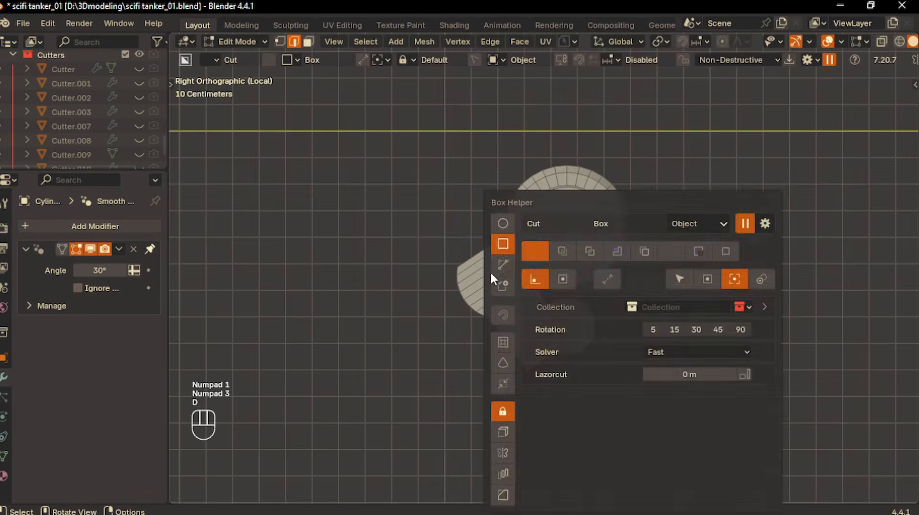
pyautogui.click(502, 265)
pyautogui.click(503, 328)
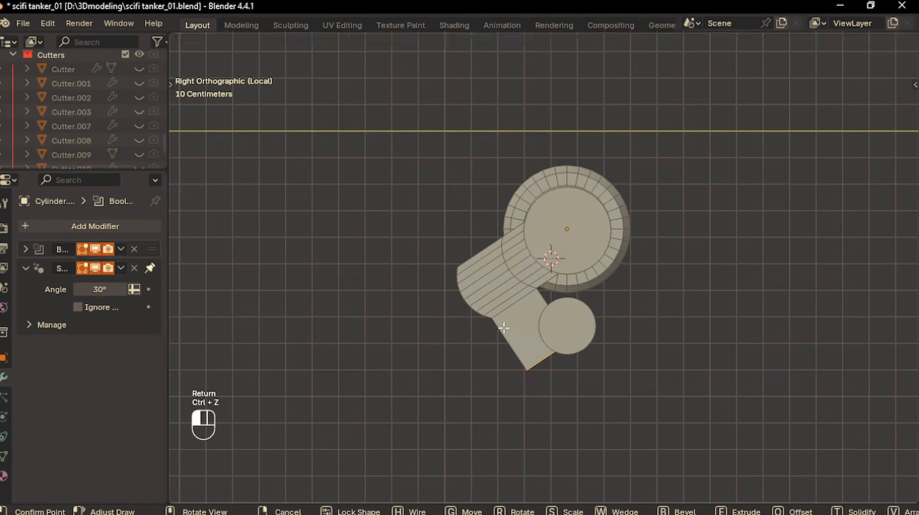
pyautogui.keyDown('ctrl'); pyautogui.moveTo(504, 327); pyautogui.dragTo(548, 389); pyautogui.keyUp('ctrl')
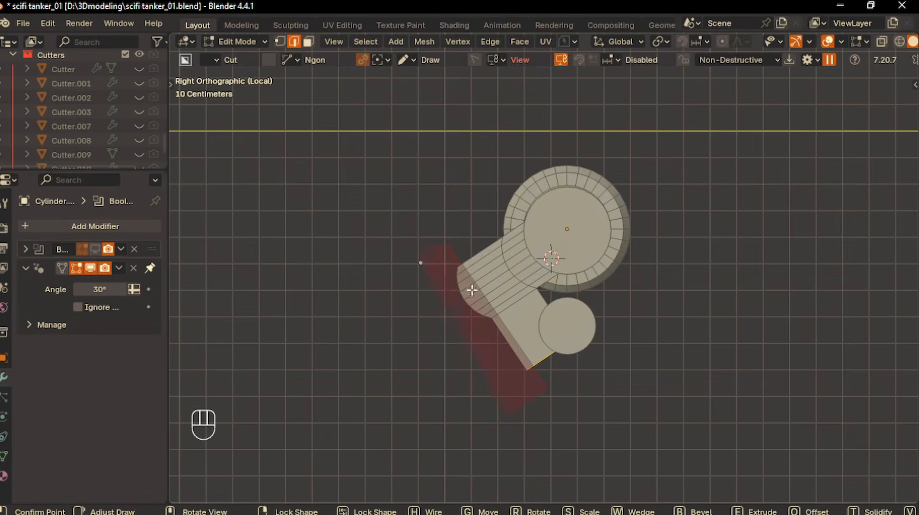
pyautogui.press('Return')
# Step: Apply the cut's Boolean modifier and run a Limited Dissolve with a 5° maximum angle on the whole mesh
pyautogui.moveTo(507, 357)
pyautogui.mouseDown(button='middle')
pyautogui.moveTo(537, 351)
pyautogui.moveTo(566, 421)
pyautogui.moveTo(573, 391)
pyautogui.moveTo(512, 322)
pyautogui.mouseUp(button='middle')
pyautogui.press('Tab')
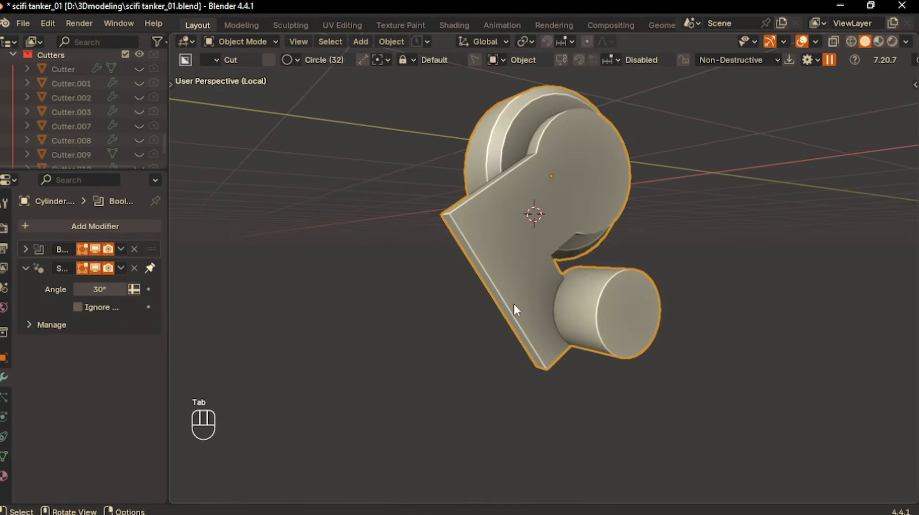
pyautogui.press('q')
pyautogui.click(403, 403)
pyautogui.press('Tab')
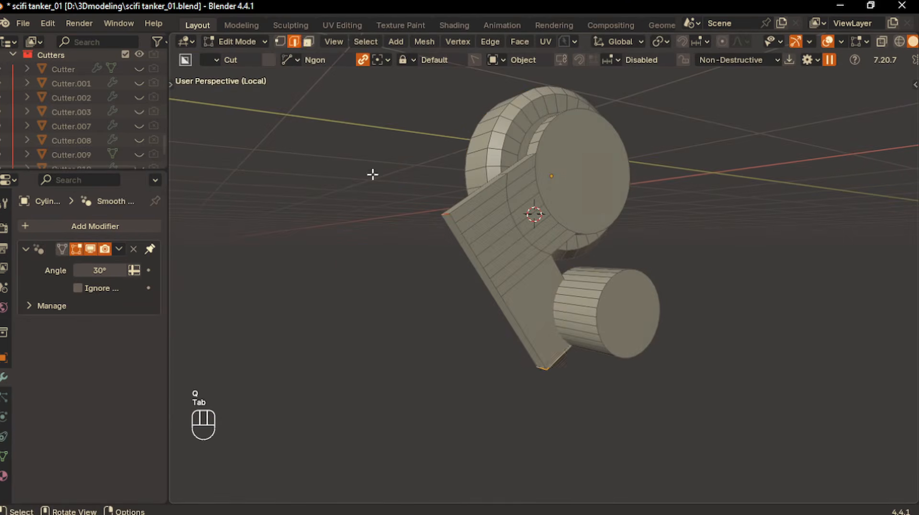
pyautogui.press('a')
pyautogui.press('x')
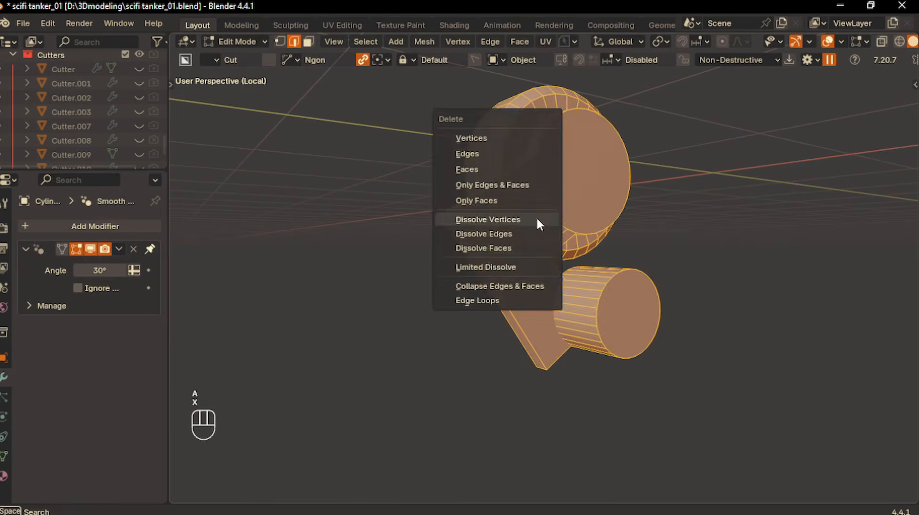
pyautogui.click(508, 267)
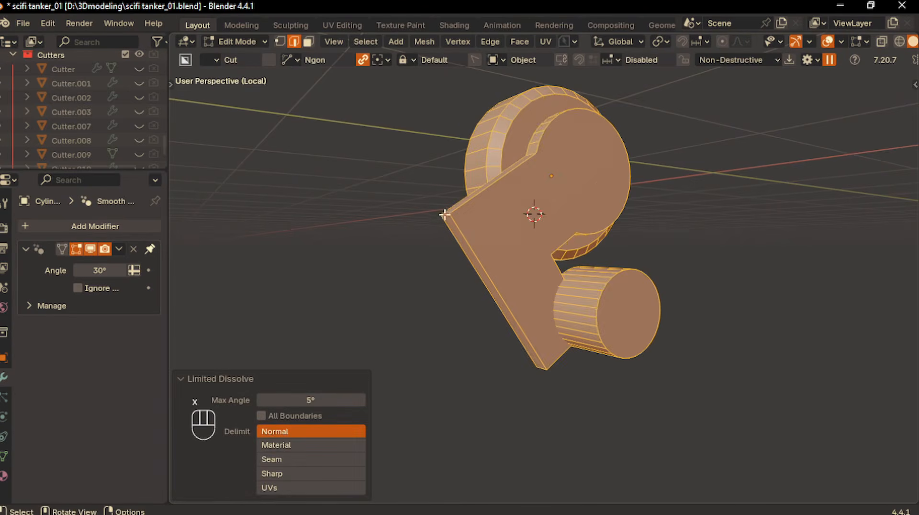
# Step: Bevel the arm's sharp outer corner edge 0.0939 m with 14 segments
pyautogui.click(444, 214)
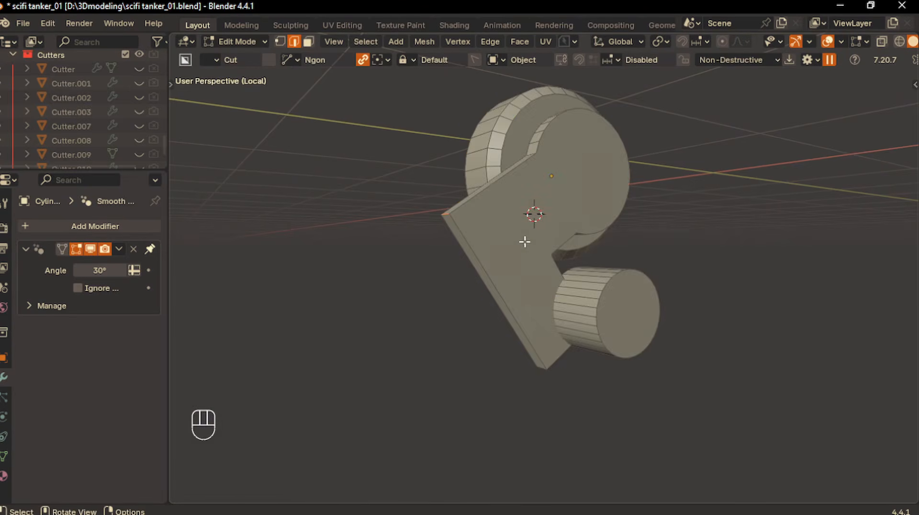
pyautogui.hotkey('ctrl', 'b')
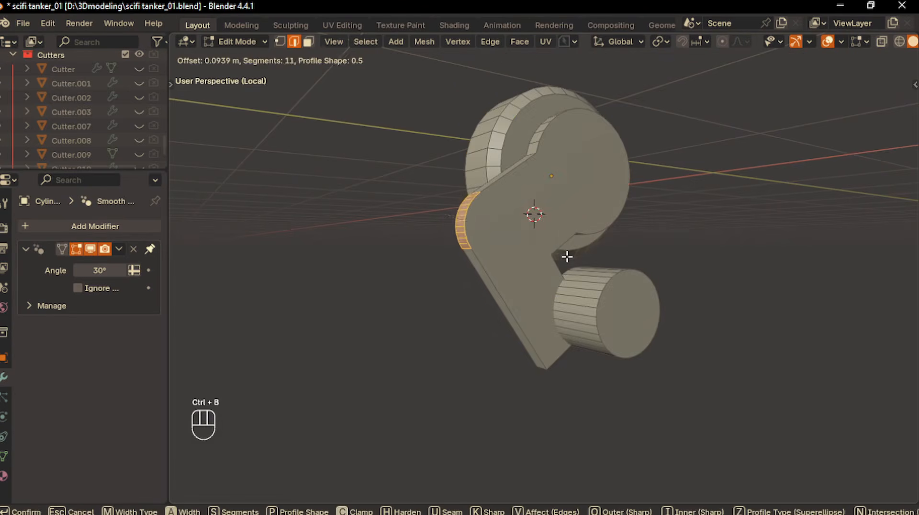
pyautogui.scroll(1, 566, 257)
pyautogui.click(565, 257)
pyautogui.moveTo(565, 257); pyautogui.dragTo(541, 360, button='middle')
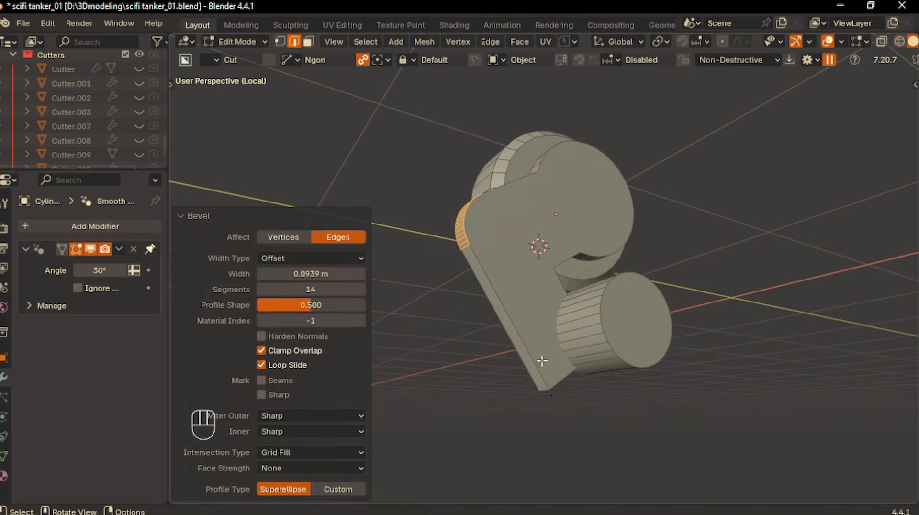
# Step: Try to round the arm's lower corner edge with an 8-segment bevel of about 0.054 m
pyautogui.click(545, 394)
pyautogui.hotkey('ctrl', 'b')
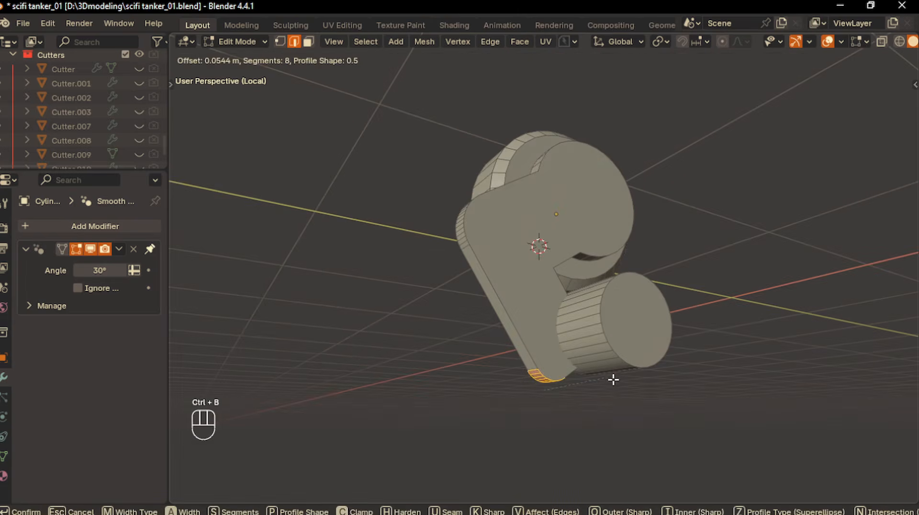
pyautogui.click(622, 380)
# Step: Move the pin's end face on the arm side about -0.031 m along X so the pin passes through the arm
pyautogui.moveTo(624, 378); pyautogui.dragTo(534, 288, button='middle')
pyautogui.press('3')
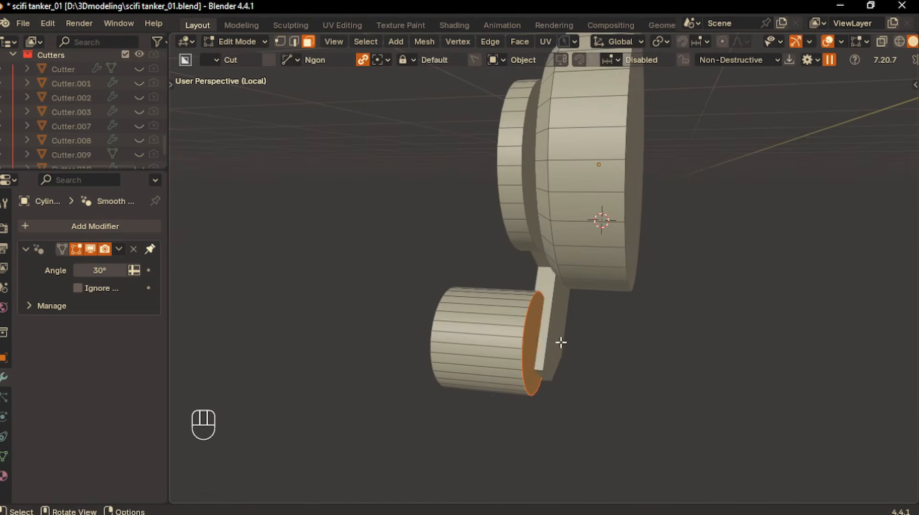
pyautogui.press('g')
pyautogui.press('y')
pyautogui.press('x')
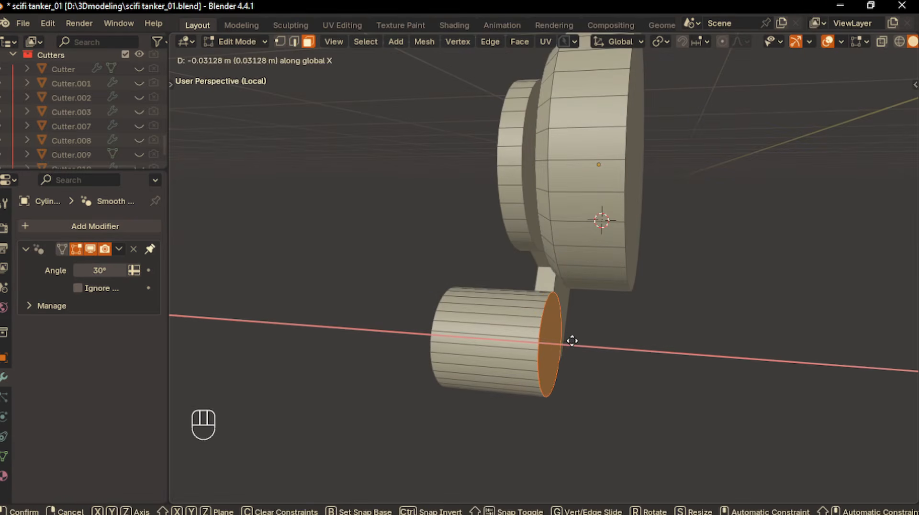
pyautogui.click(572, 341)
# Step: Bevel the rims of the pin's end faces with a single segment, undoing and redoing the bevel as needed
pyautogui.hotkey('ctrl', 'b')
pyautogui.click(581, 348)
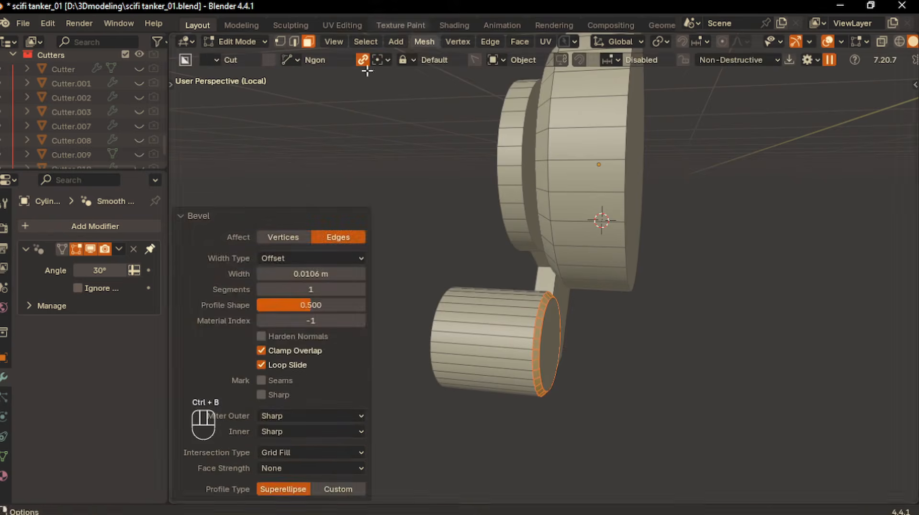
pyautogui.click(555, 337)
pyautogui.moveTo(471, 365); pyautogui.dragTo(534, 363, button='middle')
pyautogui.hotkey('ctrl', 'z')
pyautogui.hotkey('ctrl', 'z')
pyautogui.hotkey('ctrl', 'b')
pyautogui.click(450, 342)
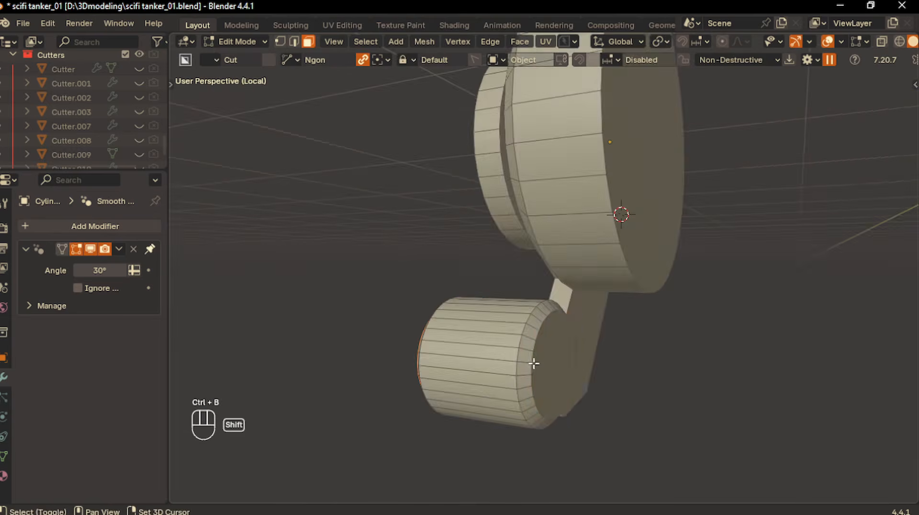
# Step: Inset the pin's outer end face 0.02839 m and extrude it inward with an offset of 0.0435 m
pyautogui.moveTo(422, 356); pyautogui.dragTo(589, 374, button='middle')
pyautogui.press('i')
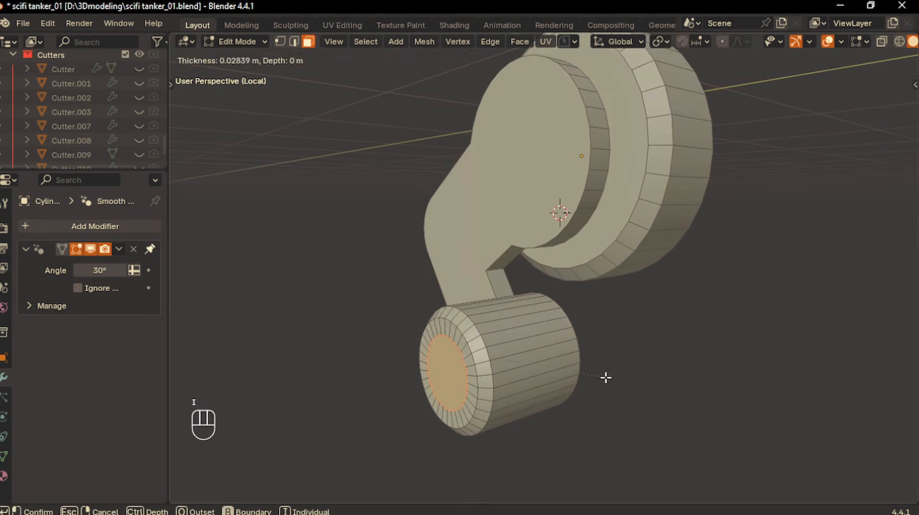
pyautogui.click(605, 375)
pyautogui.hotkey('alt', 'e')
pyautogui.click(606, 378)
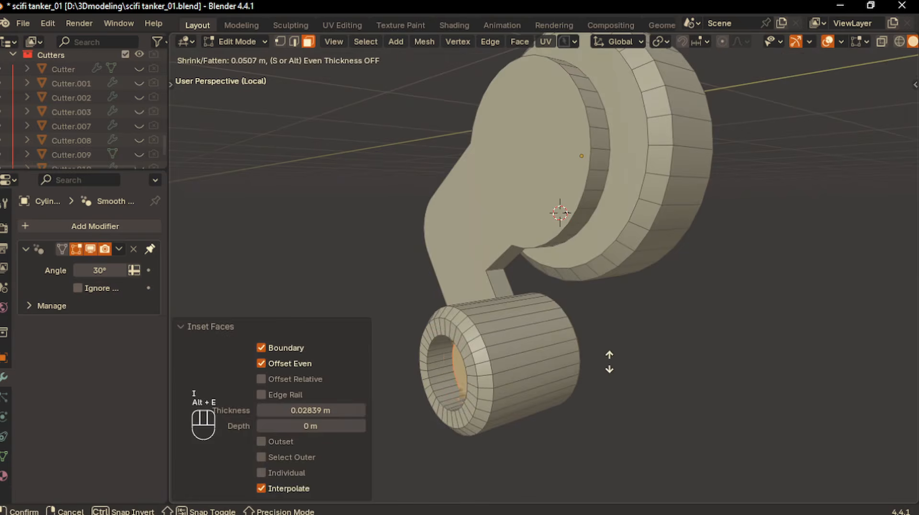
pyautogui.click(606, 365)
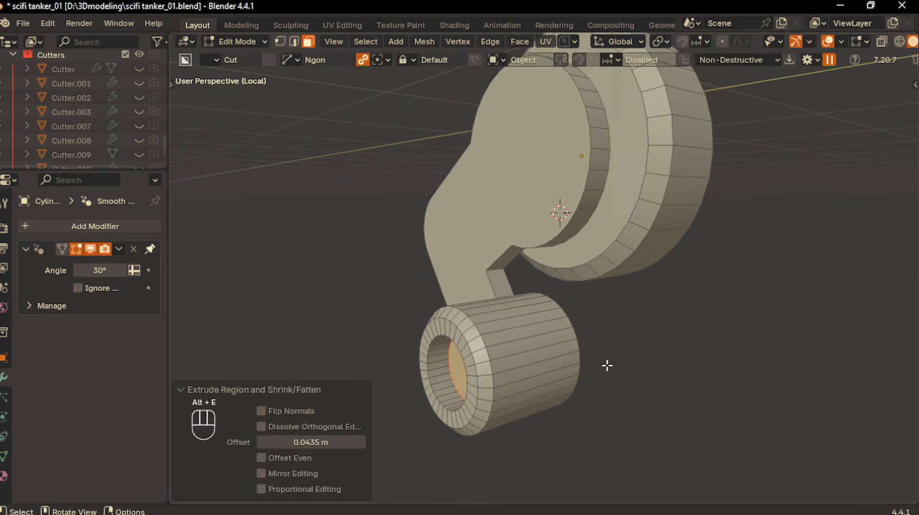
# Step: Round the floor edge of the pin's recess and bevel the opening's rim loop by about 0.0034 m
pyautogui.hotkey('ctrl', 'b')
pyautogui.click(642, 383)
pyautogui.press('2')
pyautogui.keyDown('alt'); pyautogui.click(431, 380); pyautogui.keyUp('alt')
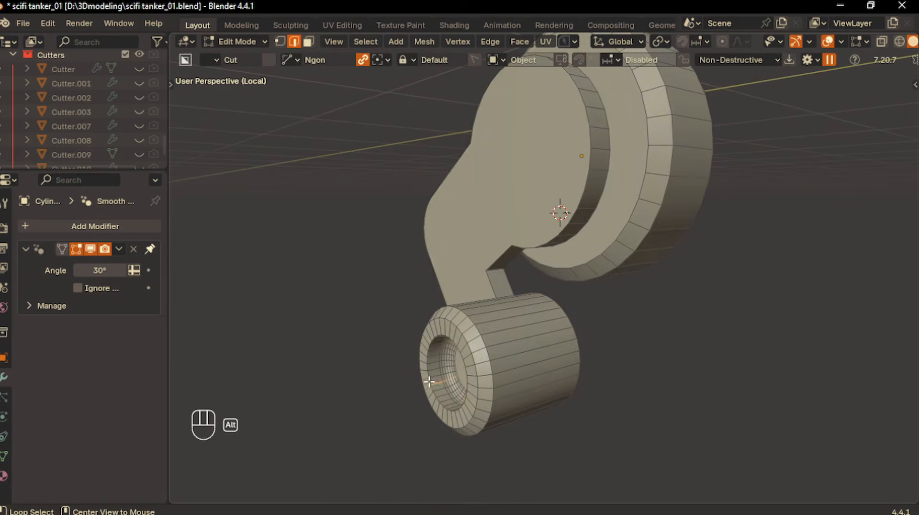
pyautogui.moveTo(429, 380); pyautogui.dragTo(477, 387, button='middle')
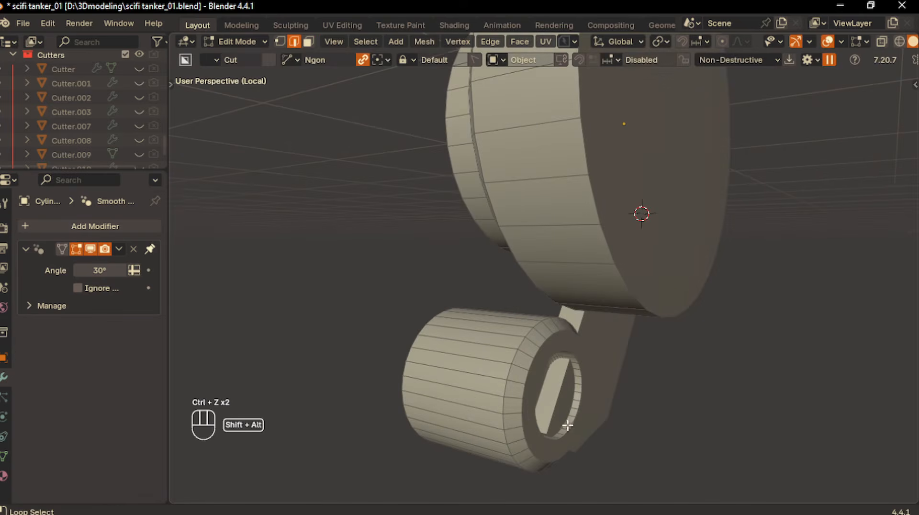
pyautogui.hotkey('ctrl', 'b')
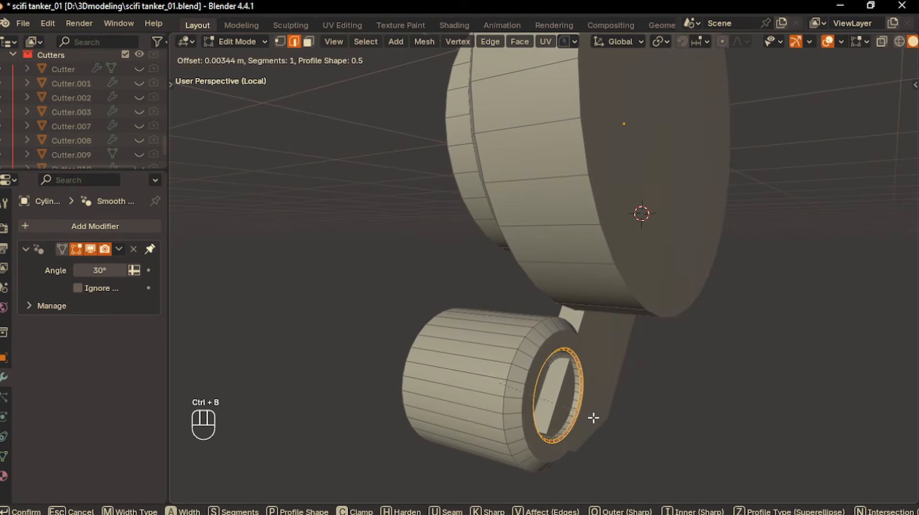
pyautogui.click(593, 417)
pyautogui.press('Tab')
pyautogui.scroll(-3, 581, 357)
pyautogui.moveTo(543, 350); pyautogui.dragTo(467, 348, button='middle')
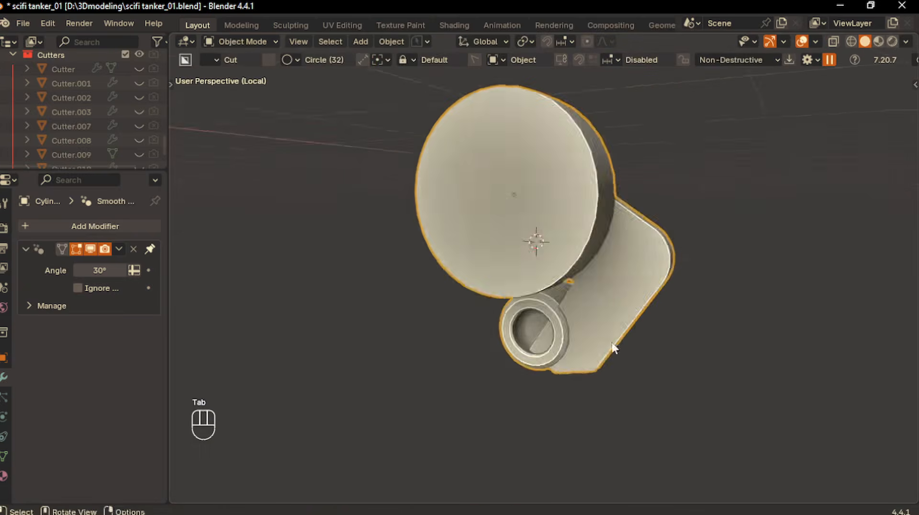
# Step: Draw a 32-sided circular cutter on the arm's large round face
pyautogui.moveTo(611, 346); pyautogui.dragTo(513, 317, button='middle')
pyautogui.press('Tab')
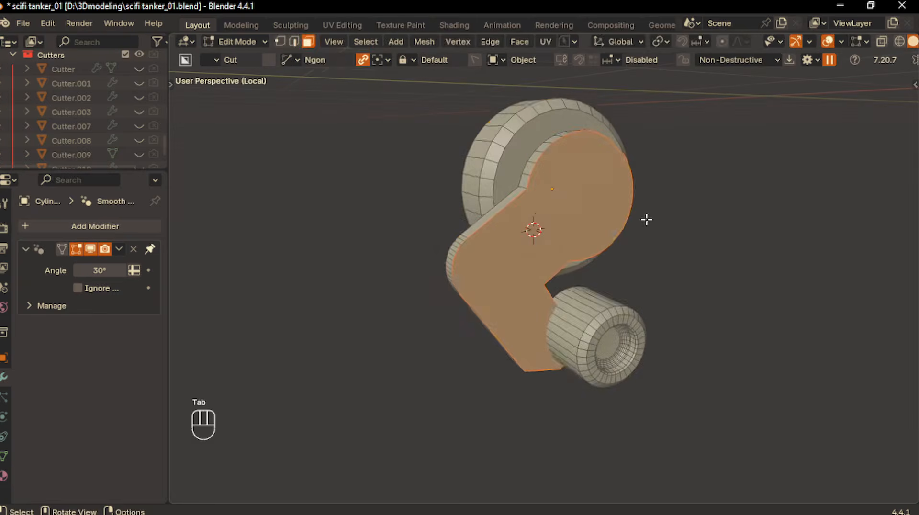
pyautogui.keyDown('shift'); pyautogui.moveTo(627, 235); pyautogui.dragTo(603, 262, button='middle'); pyautogui.keyUp('shift')
pyautogui.press('Tab')
pyautogui.click(602, 173)
pyautogui.press('d')
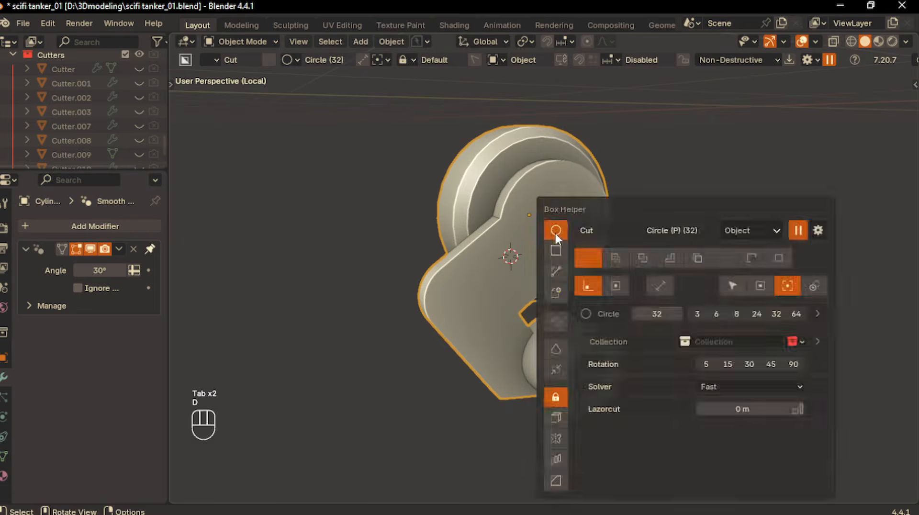
pyautogui.click(556, 233)
pyautogui.moveTo(557, 224)
pyautogui.keyDown('ctrl'); pyautogui.mouseDown()
pyautogui.moveTo(571, 245)
pyautogui.moveTo(587, 248)
pyautogui.moveTo(576, 245)
pyautogui.mouseUp(); pyautogui.keyUp('ctrl')
pyautogui.rightClick(569, 243)
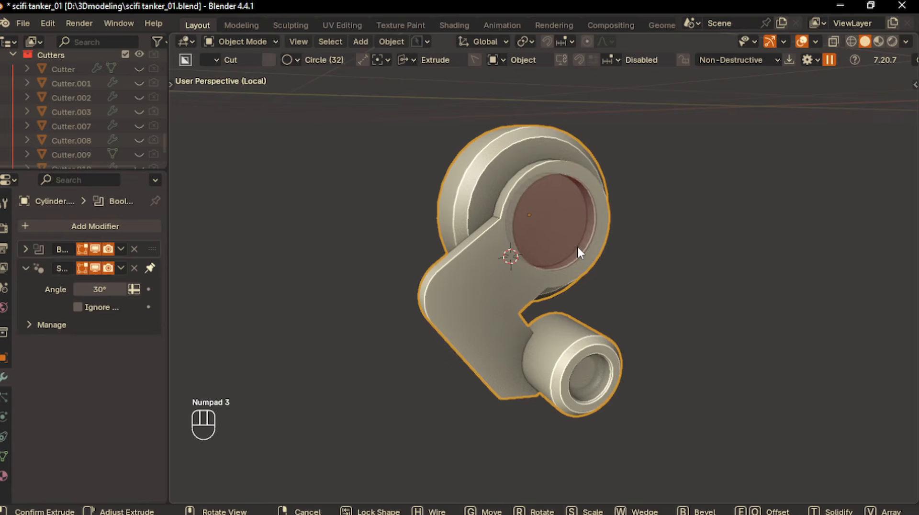
# Step: Lock the circular cutter, centre it on the arm's round face in the right view, and confirm the cut
pyautogui.press('Tab')
pyautogui.press('KP_3')
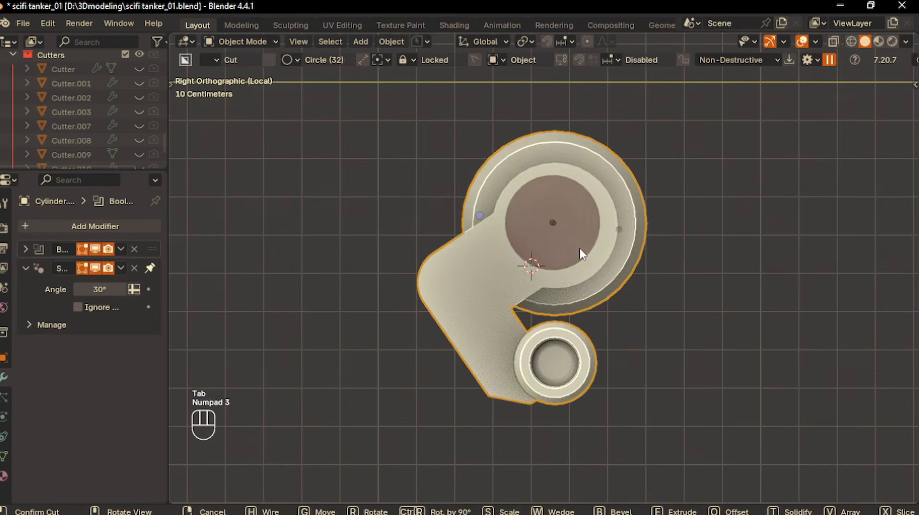
pyautogui.press('g')
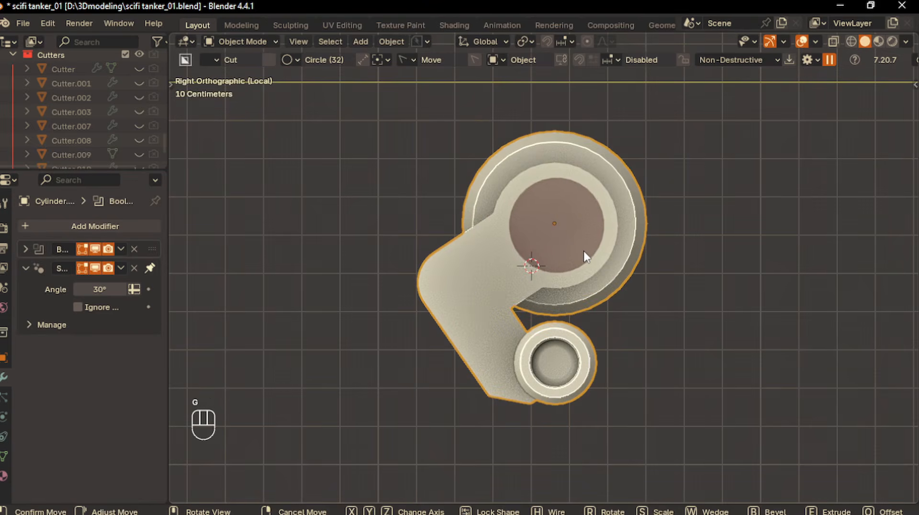
pyautogui.press('Return')
# Step: Leave local view and extrude the pin's recessed end face -0.15512 m along its normal as a thin shaft to the backing bar
pyautogui.moveTo(583, 248); pyautogui.dragTo(640, 386, button='middle')
pyautogui.scroll(6, 532, 309)
pyautogui.scroll(-4, 590, 348)
pyautogui.press('/')
pyautogui.press('Tab')
pyautogui.press('/')
pyautogui.press('/')
pyautogui.scroll(8, 640, 386)
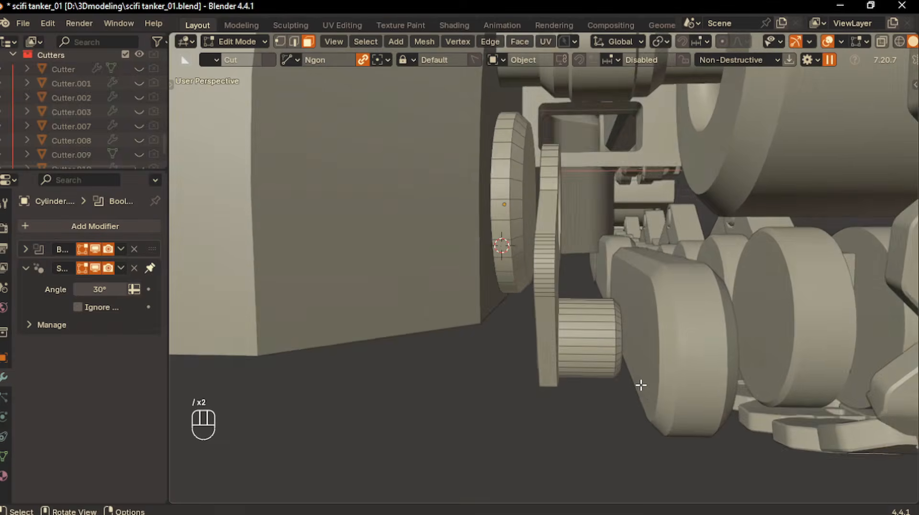
pyautogui.press('e')
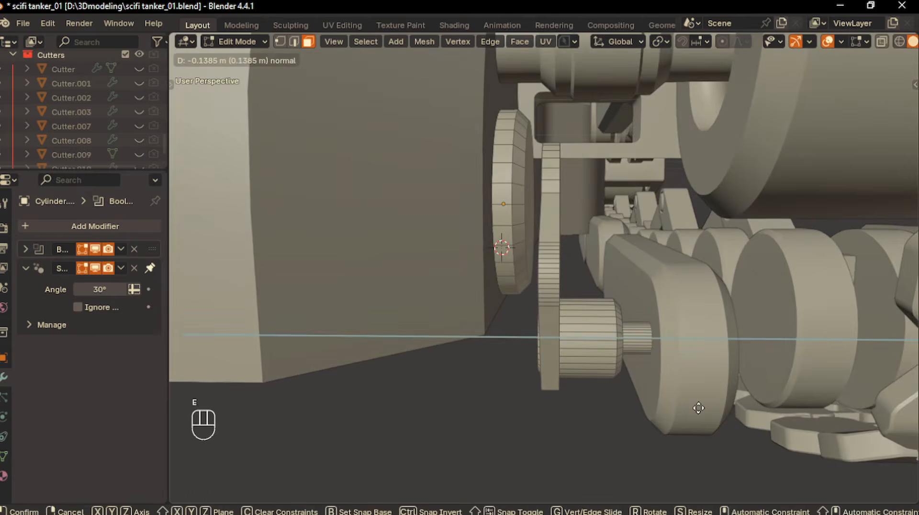
pyautogui.click(668, 386)
# Step: Add a single loop cut around the thin shaft at a slide factor of about -0.23 and return to face selection
pyautogui.scroll(2, 662, 369)
pyautogui.hotkey('ctrl', 'r')
pyautogui.click(661, 371)
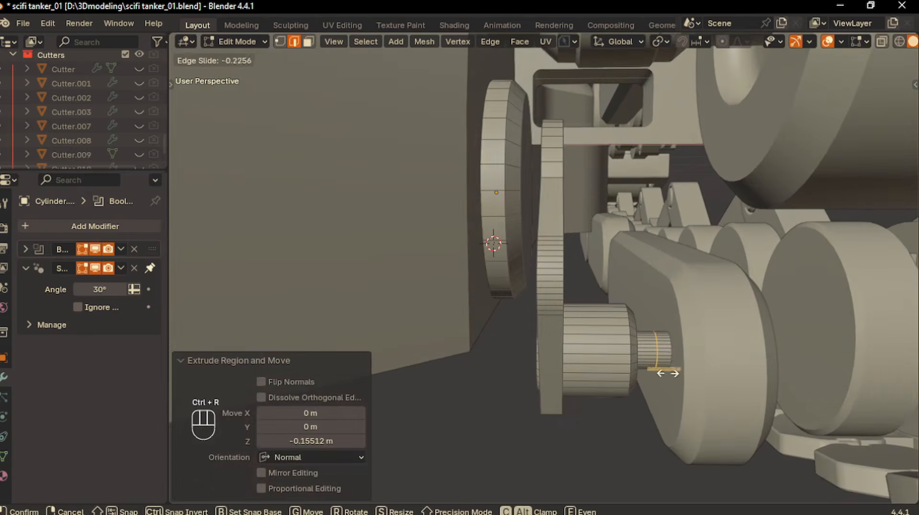
pyautogui.click(667, 372)
pyautogui.click(309, 42)
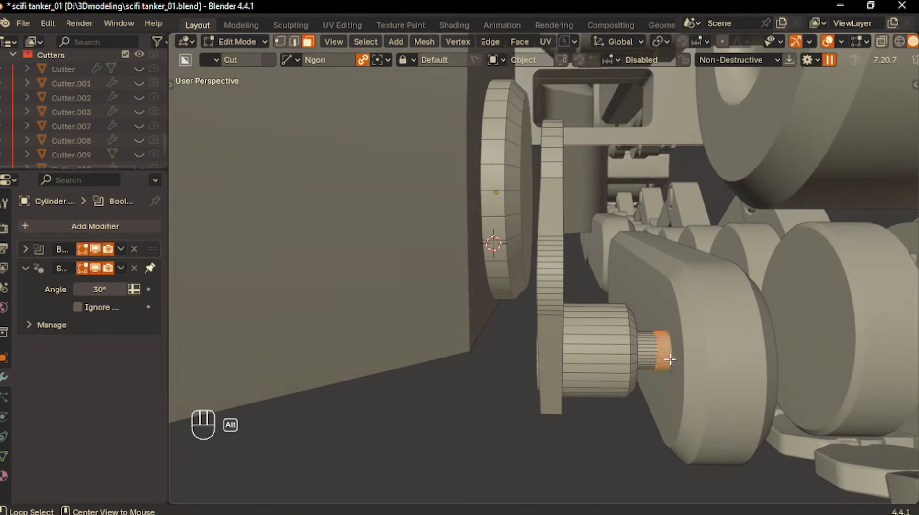
# Step: Extrude the thin shaft's end ring outward along its normals by about -0.04 m as a collar and return to Object Mode
pyautogui.hotkey('alt', 'e')
pyautogui.click(668, 355)
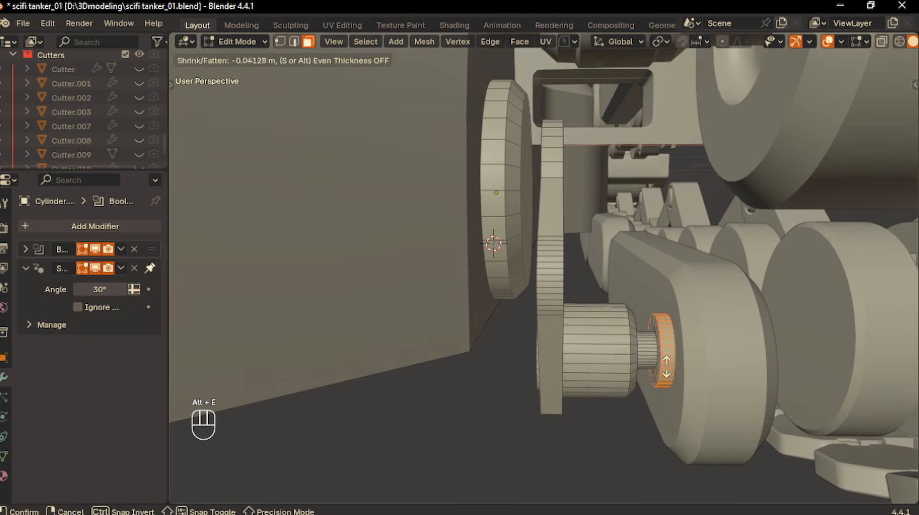
pyautogui.click(666, 366)
pyautogui.press('Tab')
pyautogui.click(664, 308)
pyautogui.moveTo(664, 309); pyautogui.dragTo(575, 462, button='middle')
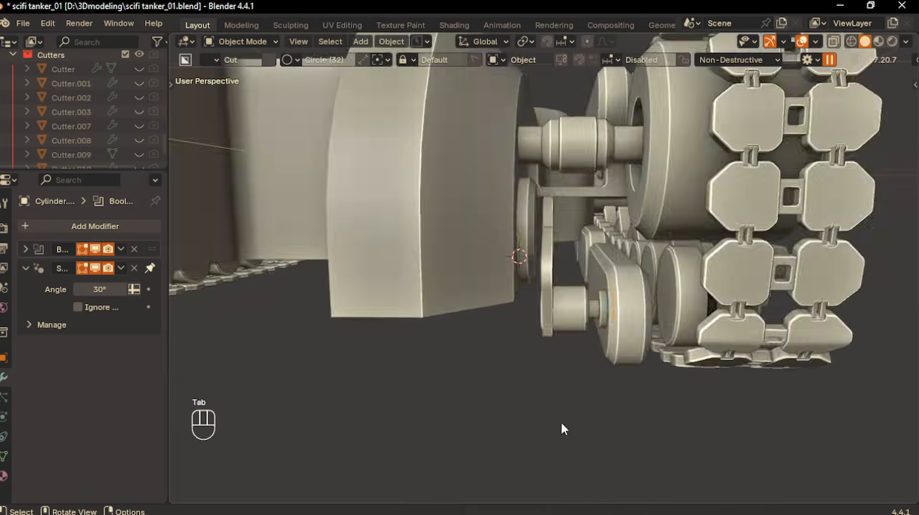
# Step: Duplicate the front arm mount 0.9528 m along Y in the right view
pyautogui.scroll(-4, 561, 420)
pyautogui.moveTo(561, 421); pyautogui.dragTo(549, 404, button='middle')
pyautogui.scroll(2, 550, 420)
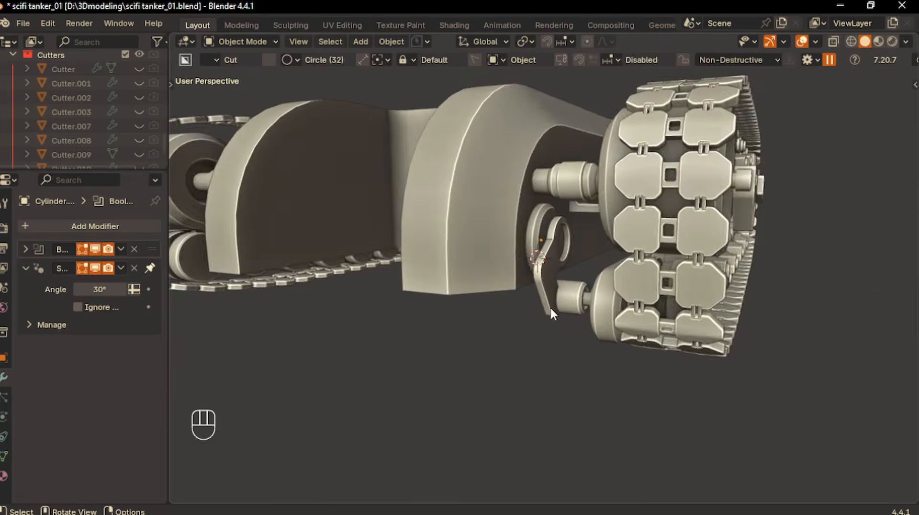
pyautogui.click(551, 312)
pyautogui.moveTo(551, 312); pyautogui.dragTo(566, 349, button='middle')
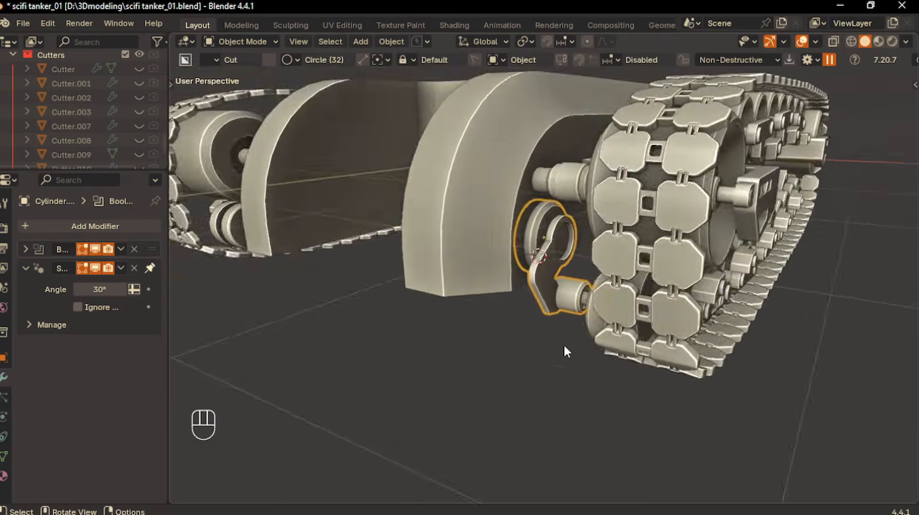
pyautogui.press('KP_3')
pyautogui.hotkey('shift', 'd')
pyautogui.press('y')
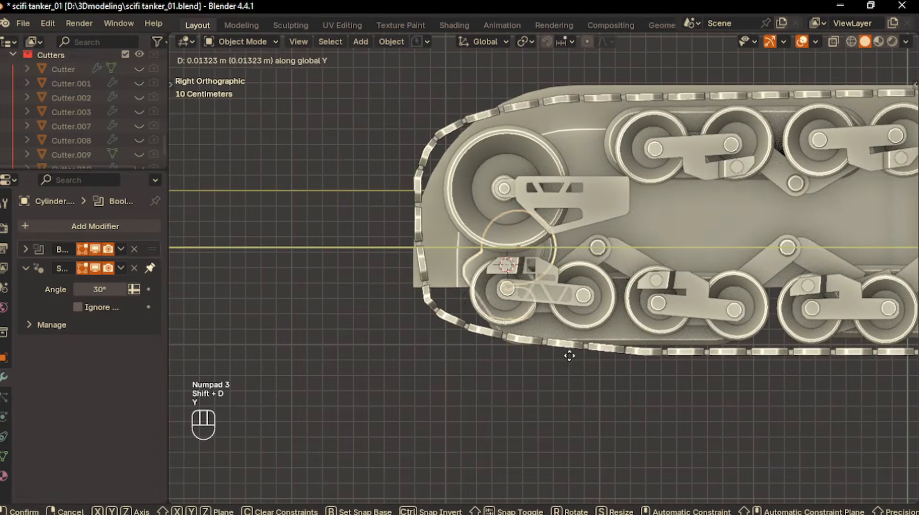
pyautogui.click(702, 349)
pyautogui.moveTo(702, 349); pyautogui.dragTo(549, 357, button='middle')
# Step: Duplicate the arm copy again about 0.99 m along Y and move the new one -0.021637 m along Z
pyautogui.press('KP_3')
pyautogui.hotkey('shift', 'd')
pyautogui.press('y')
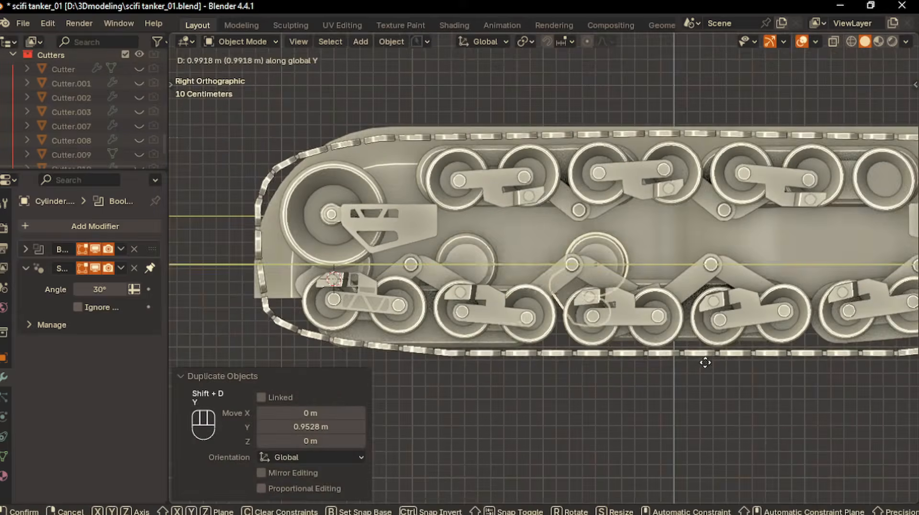
pyautogui.click(705, 362)
pyautogui.scroll(1, 670, 364)
pyautogui.keyDown('shift'); pyautogui.moveTo(665, 364); pyautogui.dragTo(590, 370, button='middle'); pyautogui.keyUp('shift')
pyautogui.press('g')
pyautogui.press('z')
pyautogui.click(627, 371)
# Step: Add two more arm copies along Y toward the rear, placing the first about 0.93 m further on
pyautogui.hotkey('shift', 'd')
pyautogui.press('y')
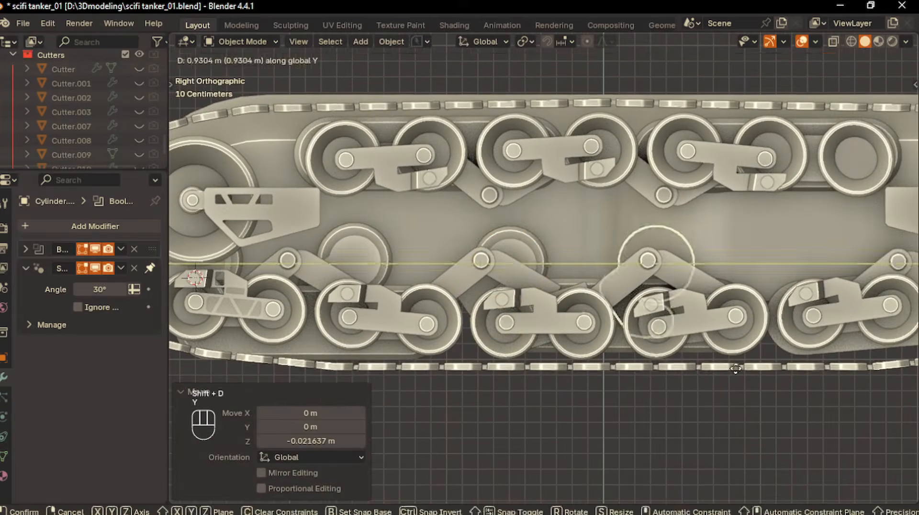
pyautogui.click(733, 368)
pyautogui.keyDown('shift'); pyautogui.moveTo(719, 369); pyautogui.dragTo(591, 376, button='middle'); pyautogui.keyUp('shift')
pyautogui.hotkey('shift', 'd')
pyautogui.press('y')
pyautogui.click(808, 372)
# Step: Align the last arm copy with the rearmost lower bogie by moving it along Z and within the side view's plane
pyautogui.keyDown('shift'); pyautogui.moveTo(743, 377); pyautogui.dragTo(656, 388, button='middle'); pyautogui.keyUp('shift')
pyautogui.press('g')
pyautogui.press('z')
pyautogui.click(666, 378)
pyautogui.press('g')
pyautogui.click(685, 385)
pyautogui.click(500, 411)
pyautogui.hotkey('ctrl', 'z')
# Step: Move the rearmost arm copy 0.55727 m along X, outward from the hull
pyautogui.moveTo(500, 411); pyautogui.dragTo(511, 377, button='middle')
pyautogui.press('g')
pyautogui.press('y')
pyautogui.press('x')
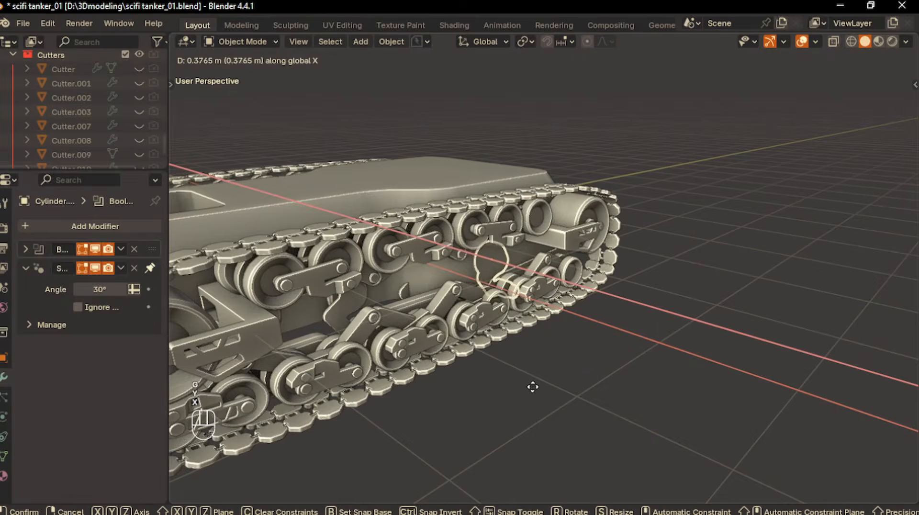
pyautogui.click(517, 394)
pyautogui.moveTo(516, 394); pyautogui.dragTo(424, 323, button='middle')
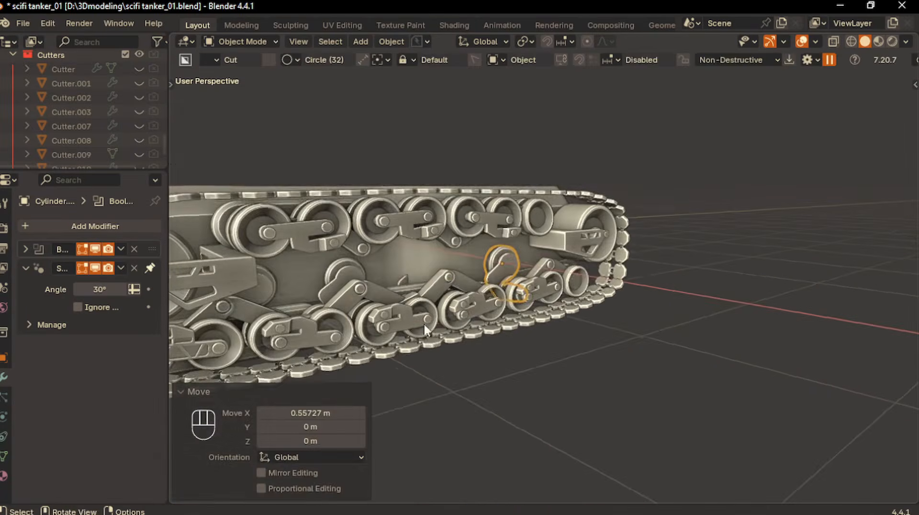
# Step: Move the arm copy ahead of the rearmost one 0.27273 m along X and rotate it about Z
pyautogui.moveTo(401, 282); pyautogui.dragTo(457, 332, button='middle')
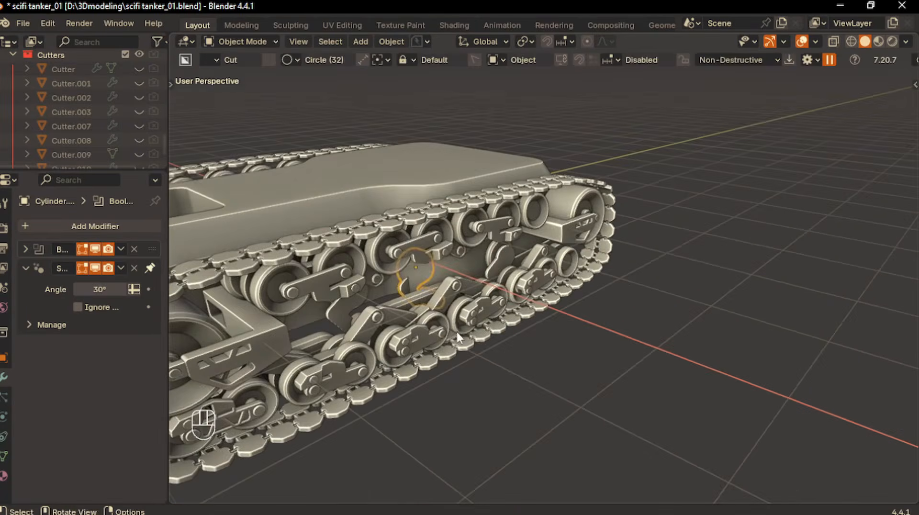
pyautogui.press('g')
pyautogui.press('y')
pyautogui.press('x')
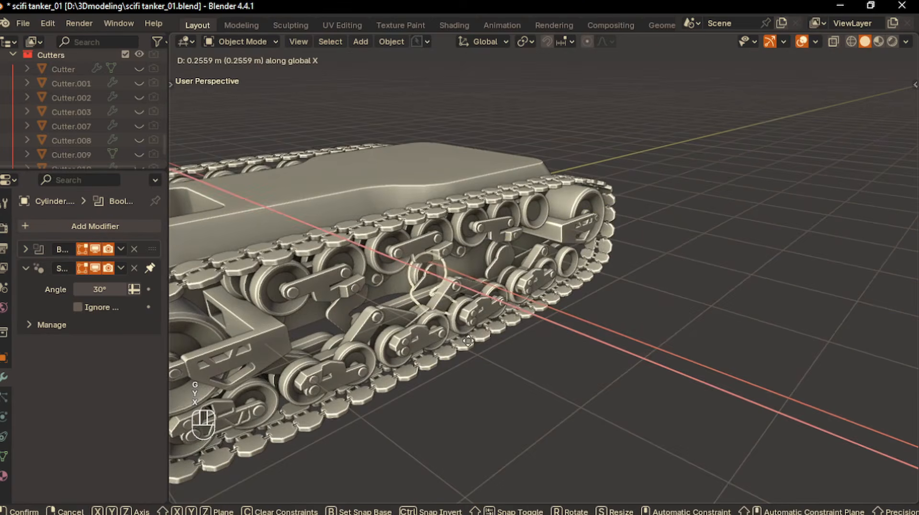
pyautogui.click(468, 341)
pyautogui.moveTo(450, 320); pyautogui.dragTo(450, 320, button='middle')
pyautogui.press('r')
pyautogui.press('z')
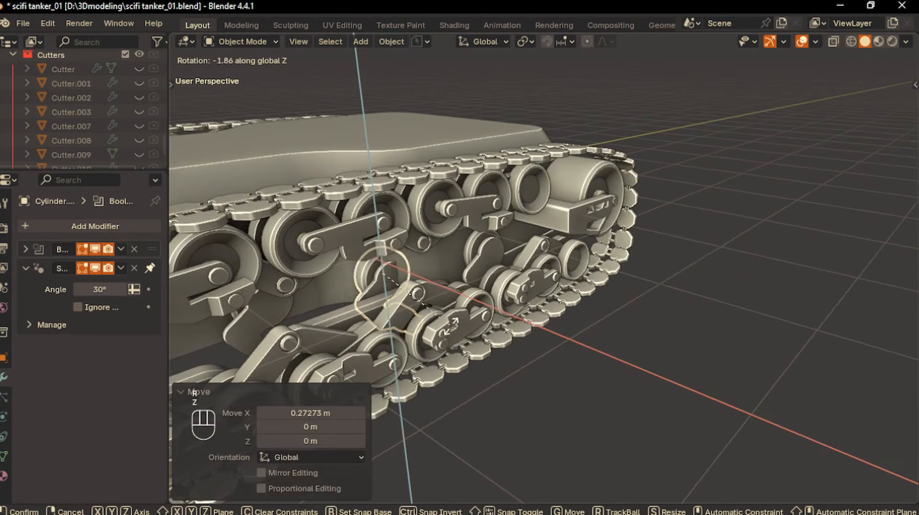
pyautogui.click(421, 340)
# Step: Delete the rotated arm copy
pyautogui.moveTo(421, 341); pyautogui.dragTo(485, 298, button='middle')
pyautogui.press('x')
pyautogui.click(440, 318)
pyautogui.scroll(-3, 437, 317)
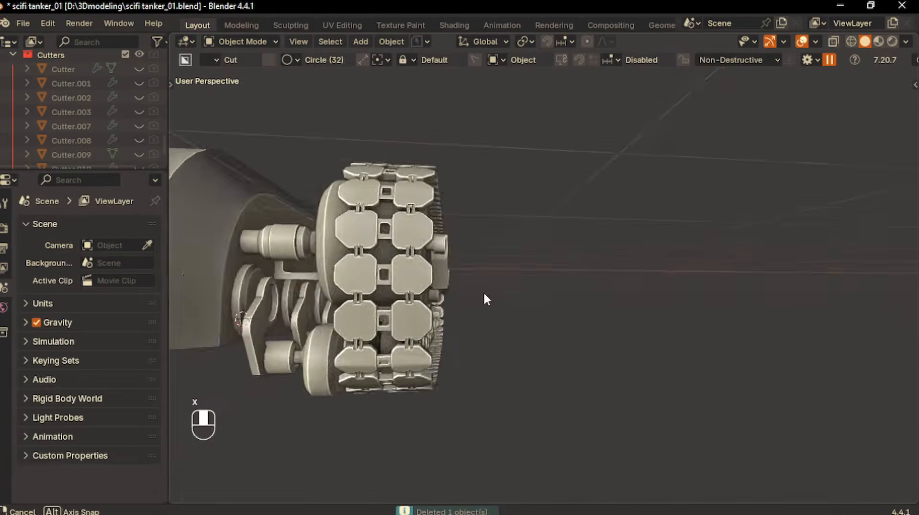
pyautogui.press('KP_1')
pyautogui.scroll(1, 439, 342)
pyautogui.keyDown('shift'); pyautogui.moveTo(379, 363); pyautogui.dragTo(426, 372, button='middle'); pyautogui.keyUp('shift')
pyautogui.click(421, 363)
pyautogui.scroll(2, 430, 365)
pyautogui.click(360, 369)
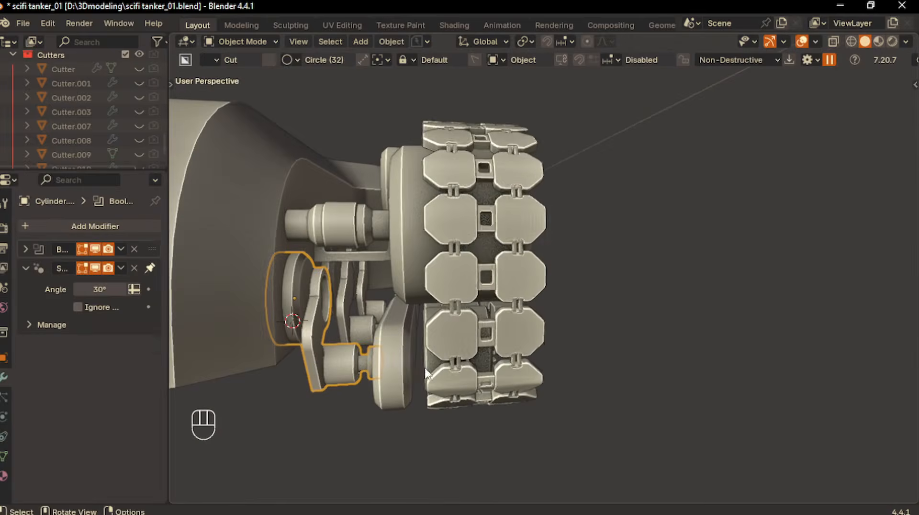
pyautogui.moveTo(425, 368); pyautogui.dragTo(408, 353)
pyautogui.rightClick(408, 353)
# Step: Duplicate and shrink the inner face of the front lower road wheel, and extrude the copy into a thin disc
pyautogui.moveTo(559, 347); pyautogui.dragTo(593, 345, button='middle')
pyautogui.keyDown('shift'); pyautogui.moveTo(431, 351); pyautogui.dragTo(479, 331, button='middle'); pyautogui.keyUp('shift')
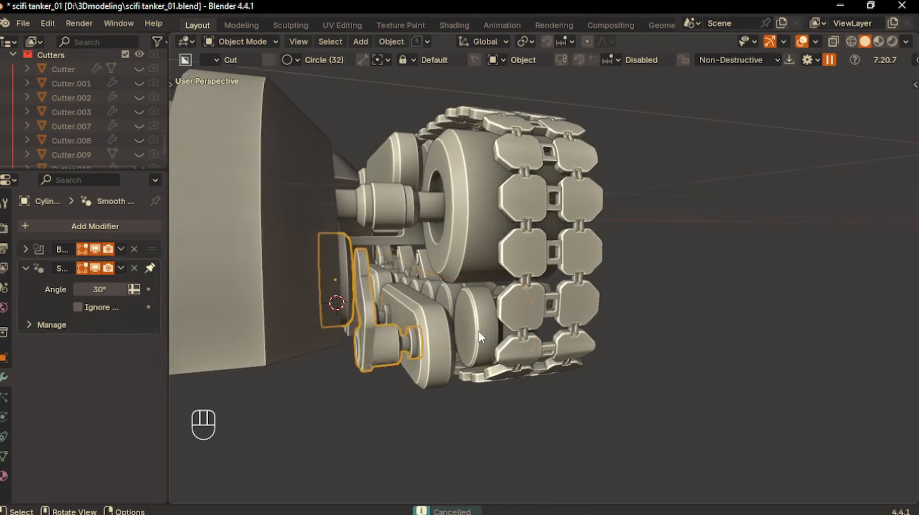
pyautogui.click(479, 331)
pyautogui.press('Tab')
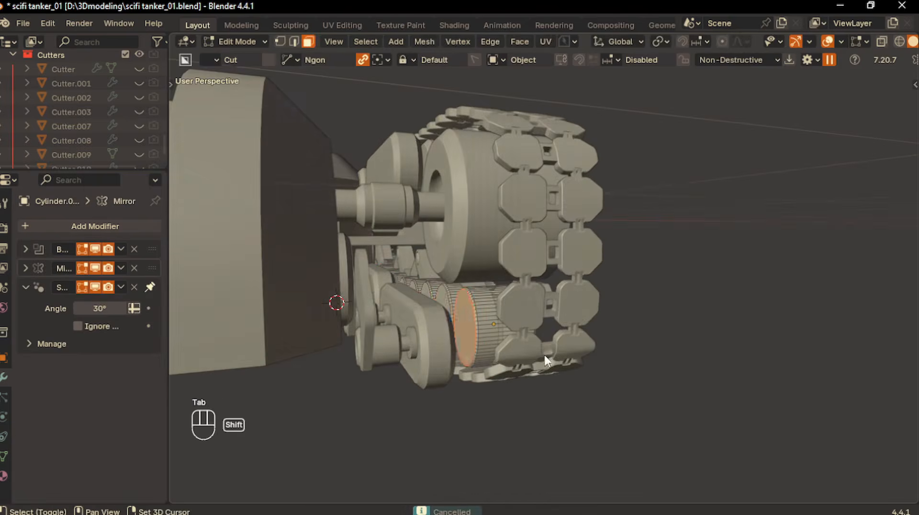
pyautogui.hotkey('shift', 's')
pyautogui.hotkey('shift', 'd')
pyautogui.rightClick(607, 368)
pyautogui.press('s')
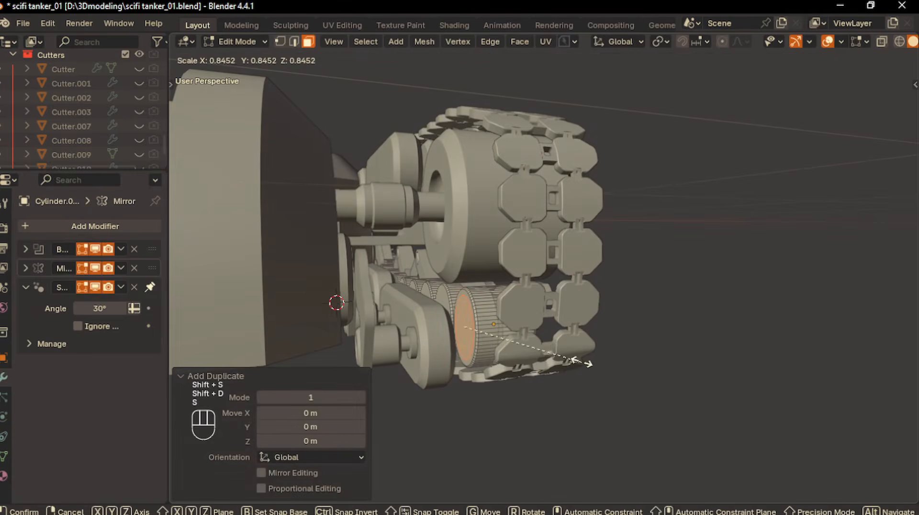
pyautogui.click(550, 351)
pyautogui.moveTo(551, 351); pyautogui.dragTo(521, 308, button='middle')
pyautogui.press('e')
pyautogui.click(528, 358)
# Step: Extrude the disc's lower rim faces downward and flatten their end by scaling it to 0 along Z
pyautogui.click(463, 334)
pyautogui.keyDown('ctrl'); pyautogui.click(494, 354); pyautogui.keyUp('ctrl')
pyautogui.press('e')
pyautogui.click(497, 382)
pyautogui.press('s')
pyautogui.press('z')
pyautogui.press('KP_0')
pyautogui.press('Return')
pyautogui.press('Tab')
pyautogui.press('Tab')
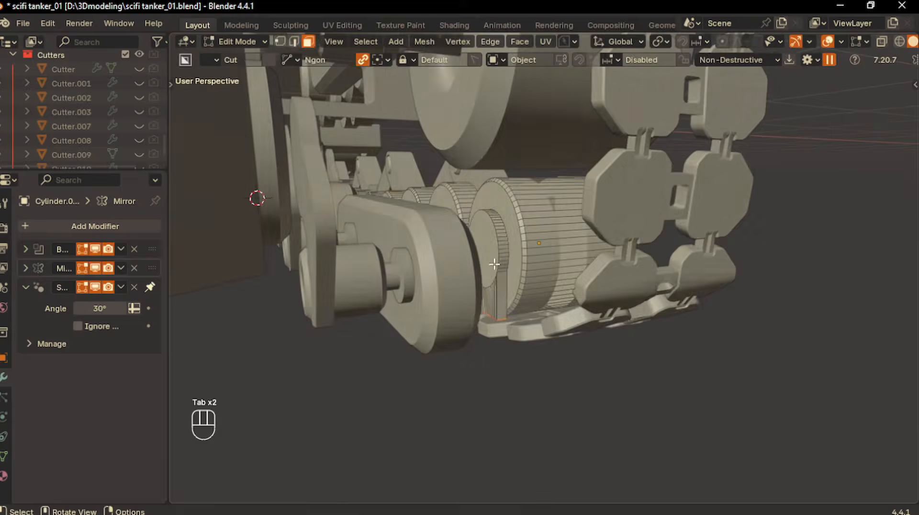
# Step: Grow the selection to the whole plate, separate it into its own object, and return to Object Mode
pyautogui.press('ctrl+KP_Add')
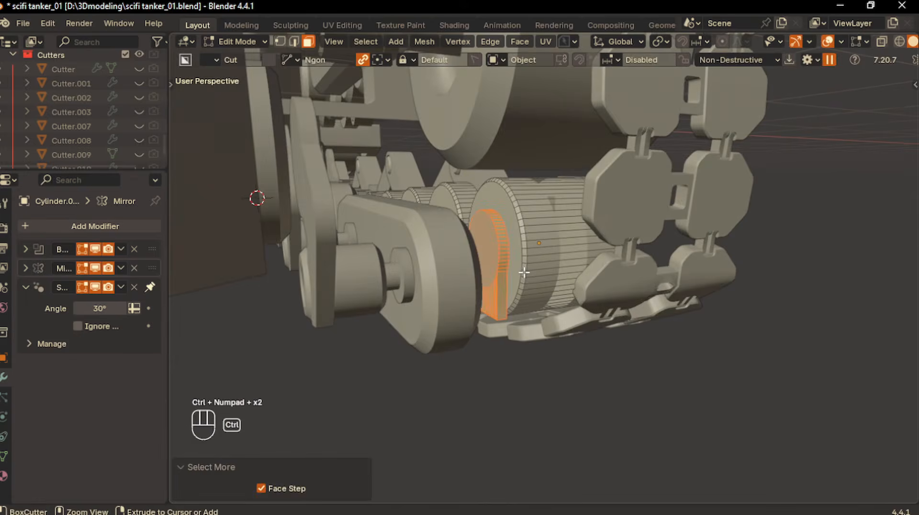
pyautogui.press('p')
pyautogui.click(524, 271)
pyautogui.press('Tab')
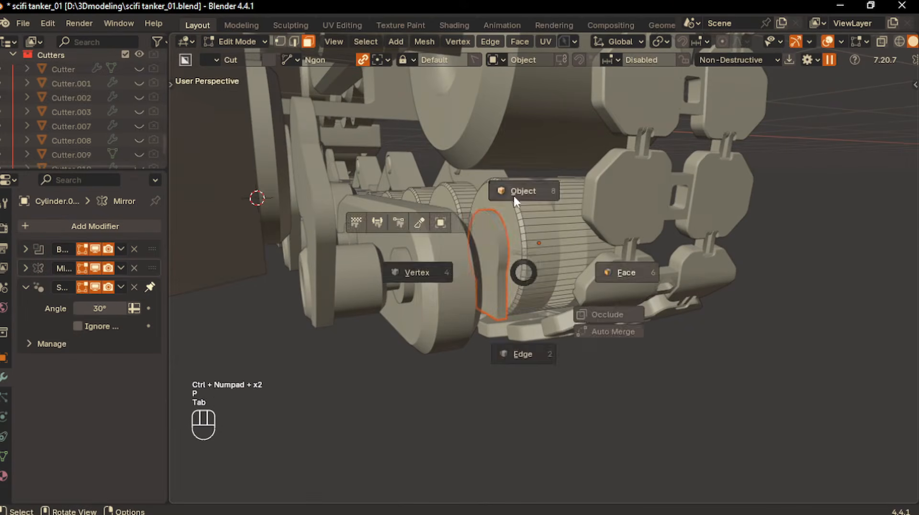
pyautogui.click(513, 195)
# Step: Move the separated plate -0.004202 m along X and 0.02311 m along Z in the front view
pyautogui.click(512, 265)
pyautogui.press('KP_3')
pyautogui.press('KP_1')
pyautogui.press('g')
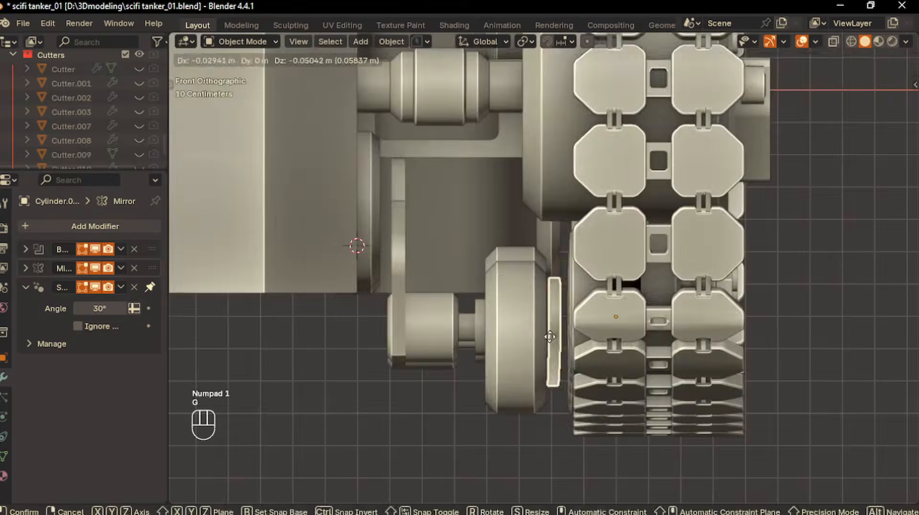
pyautogui.click(558, 317)
pyautogui.moveTo(558, 318); pyautogui.dragTo(538, 300, button='middle')
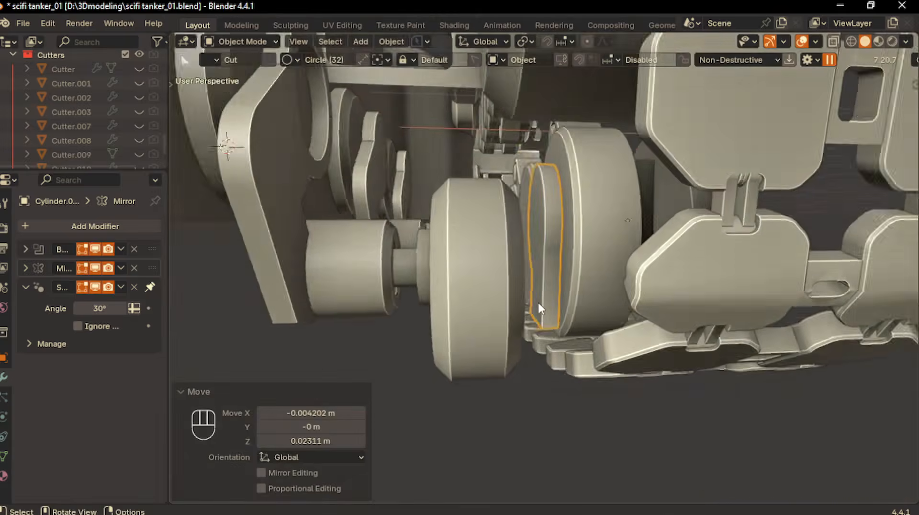
# Step: Add a 32-vertex cylinder beside the plate's lower end in the front view and scale it to 0.059
pyautogui.press('KP_2')
pyautogui.press('KP_3')
pyautogui.press('KP_1')
pyautogui.hotkey('shift', 'a')
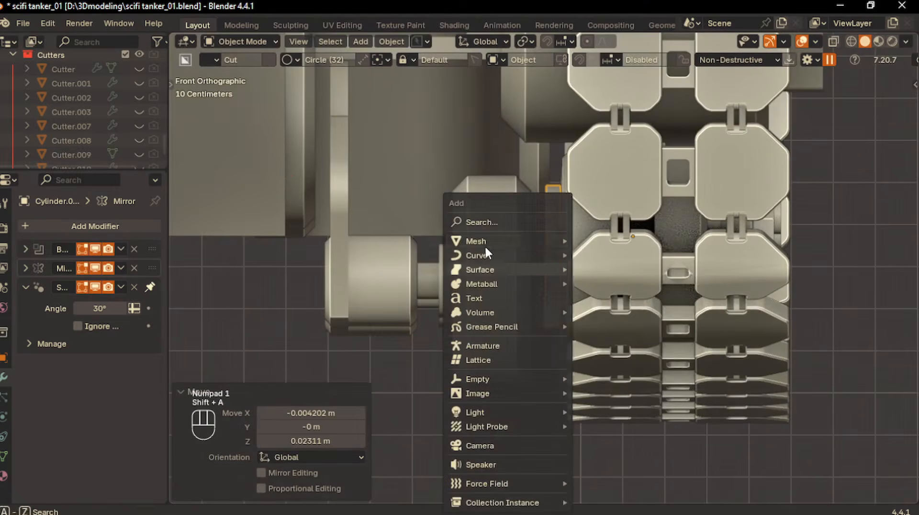
pyautogui.moveTo(484, 242)
pyautogui.click(600, 324)
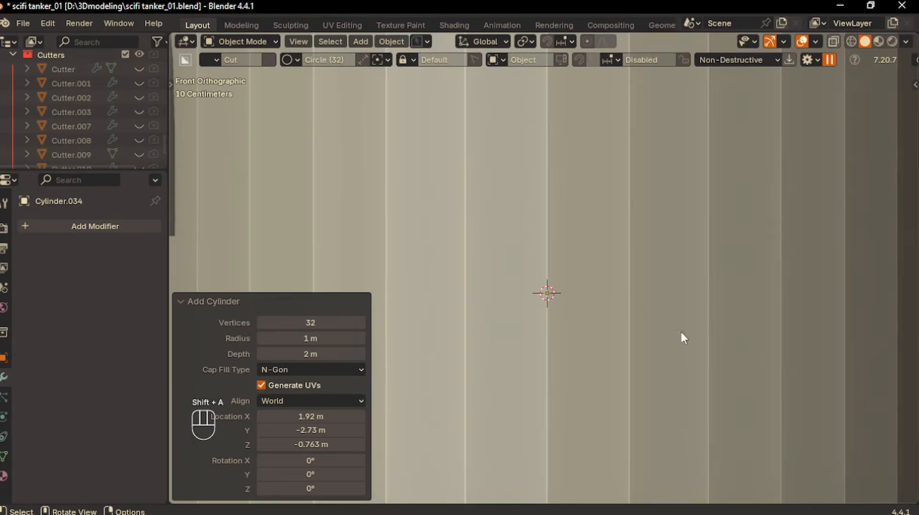
pyautogui.press('s')
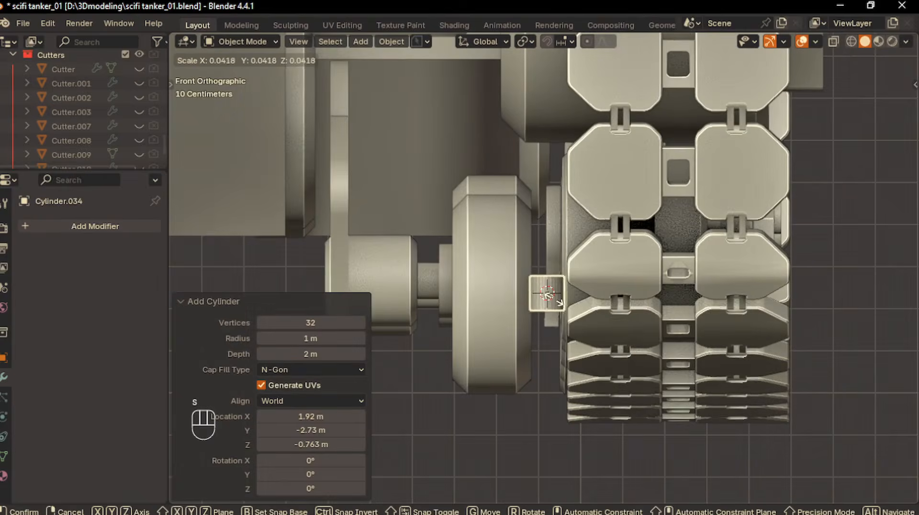
pyautogui.click(550, 297)
# Step: Rotate the small cylinder 90° about the Y axis
pyautogui.press('r')
pyautogui.press('x')
pyautogui.press('y')
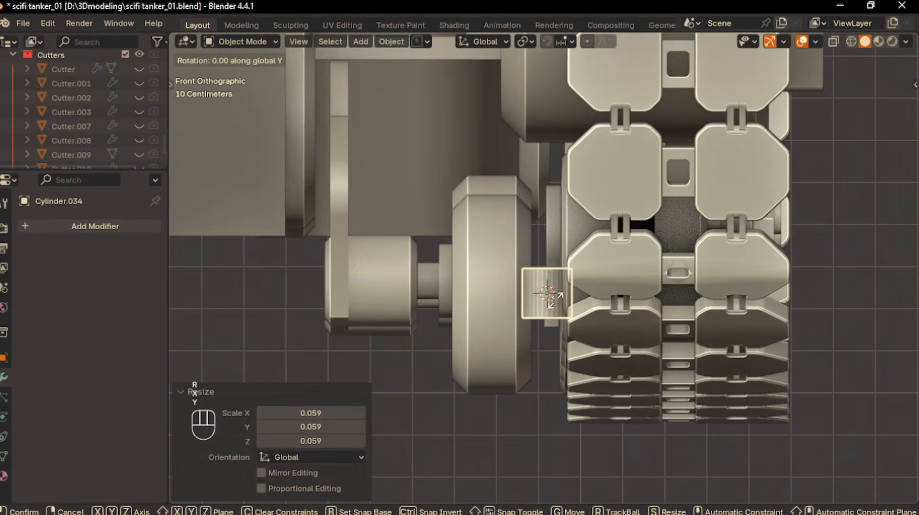
pyautogui.press('KP_9')
pyautogui.press('KP_0')
pyautogui.press('Return')
# Step: Move the small cylinder 0.12271 m along Y and apply Shade Auto Smooth at 30°
pyautogui.moveTo(556, 308); pyautogui.dragTo(595, 354, button='middle')
pyautogui.press('g')
pyautogui.press('y')
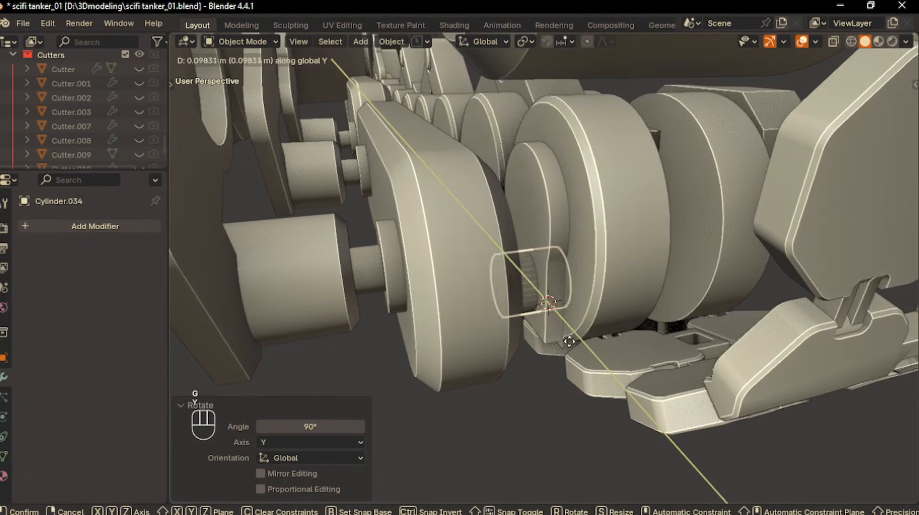
pyautogui.click(567, 333)
pyautogui.rightClick(536, 271)
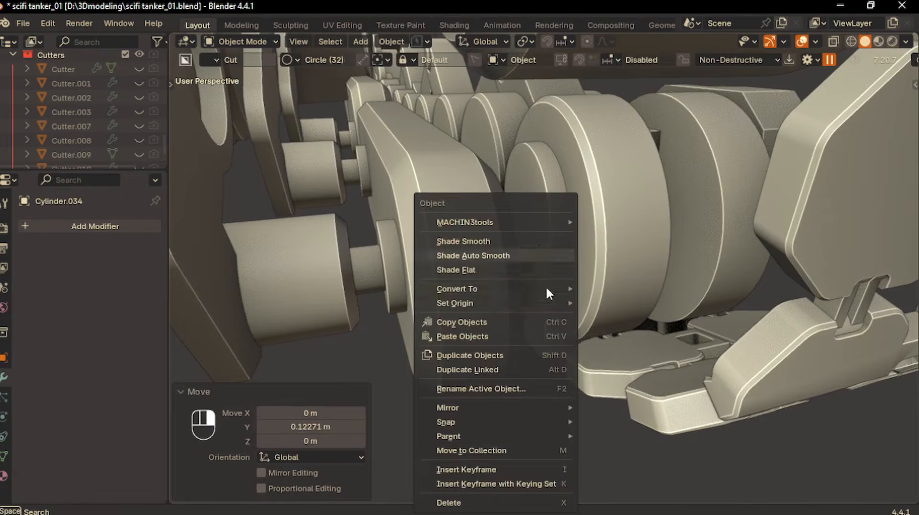
pyautogui.click(507, 256)
pyautogui.moveTo(507, 259); pyautogui.dragTo(539, 251, button='middle')
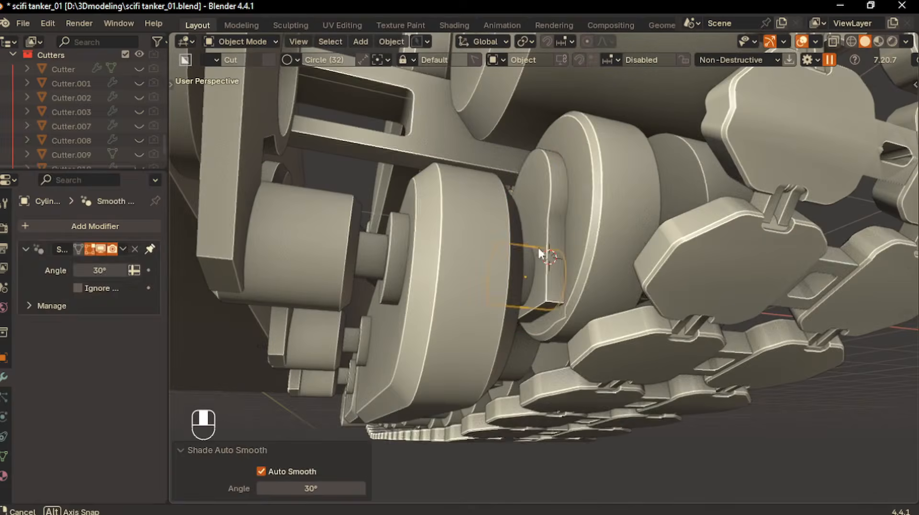
# Step: Remove the redundant radiating edges from the plate's flat face and clean up its whole mesh
pyautogui.click(553, 294)
pyautogui.press('Tab')
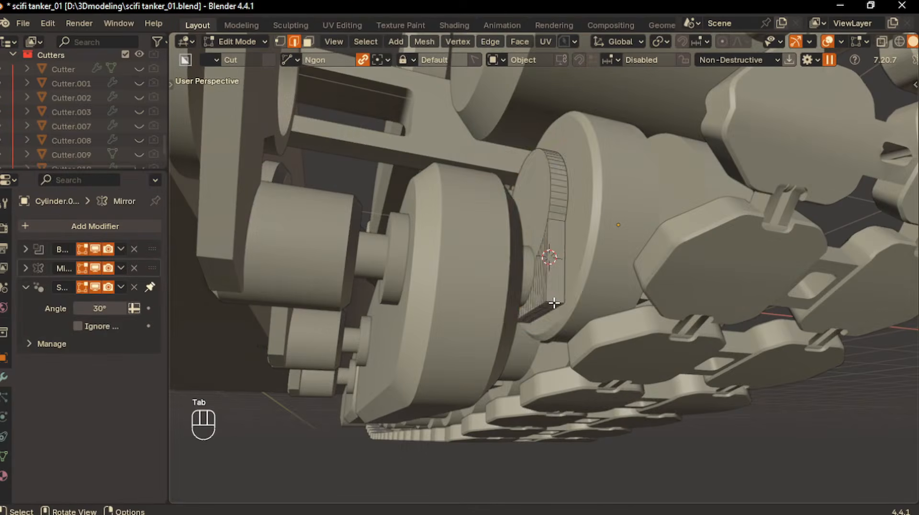
pyautogui.press('a')
pyautogui.press('x')
pyautogui.click(554, 302)
pyautogui.click(538, 316)
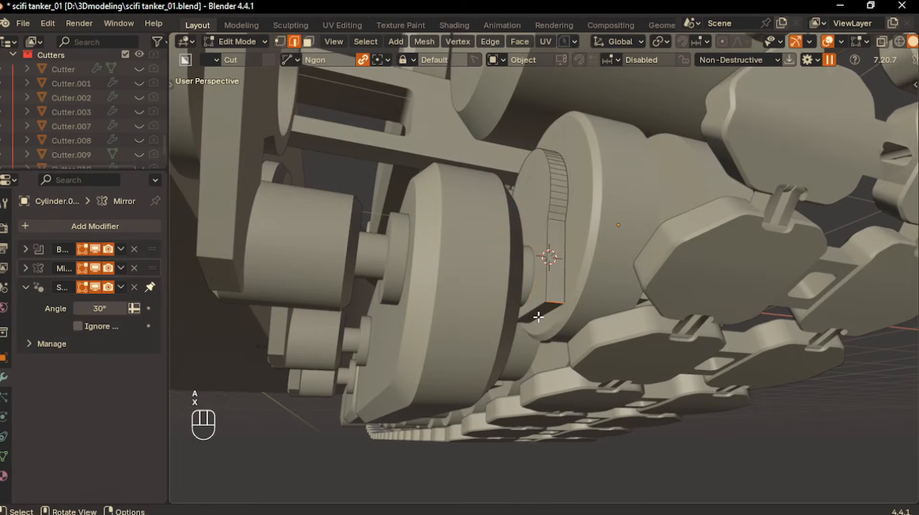
pyautogui.press('a')
pyautogui.press('3')
# Step: Try to bevel the plate's two bottom corner edges with one segment
pyautogui.click(552, 299)
pyautogui.keyDown('shift'); pyautogui.click(521, 320); pyautogui.keyUp('shift')
pyautogui.hotkey('ctrl', 'b')
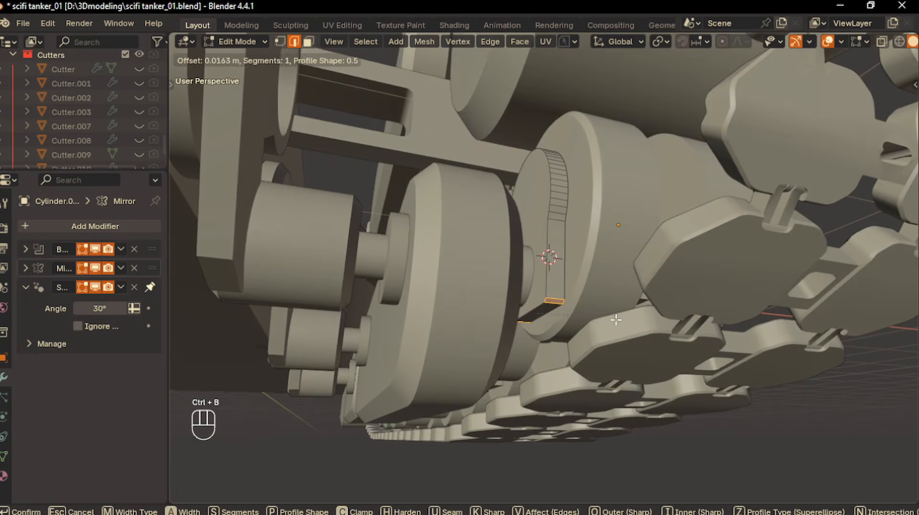
pyautogui.click(637, 320)
pyautogui.hotkey('ctrl', 'z')
# Step: Isolate the plate in local view and fill the open hole in its lower part with a face
pyautogui.keyDown('shift'); pyautogui.moveTo(585, 337); pyautogui.dragTo(645, 310, button='middle'); pyautogui.keyUp('shift')
pyautogui.press('/')
pyautogui.scroll(4, 691, 365)
pyautogui.scroll(1, 715, 379)
pyautogui.scroll(1, 658, 376)
pyautogui.scroll(1, 638, 361)
pyautogui.keyDown('ctrl'); pyautogui.click(684, 283); pyautogui.keyUp('ctrl')
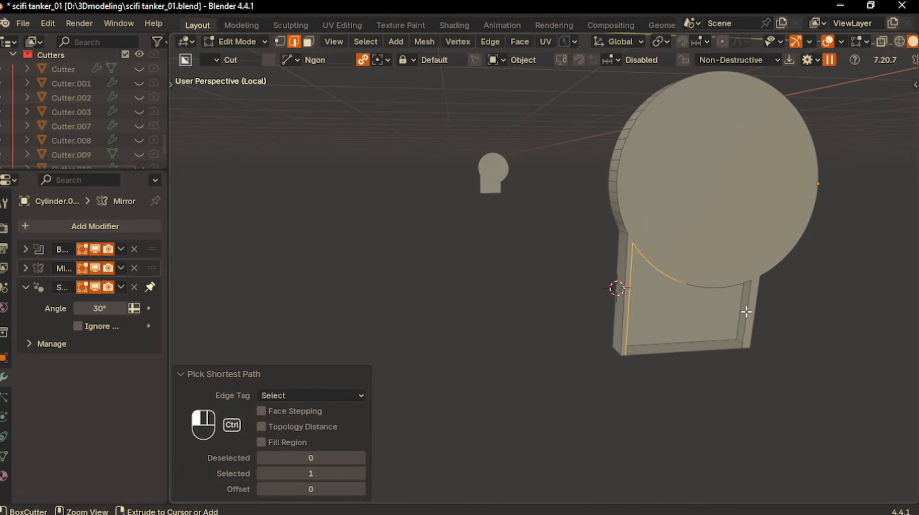
pyautogui.press('f')
# Step: Join the filled lower face with the round face into one and run Clean Up on the whole mesh
pyautogui.keyDown('shift'); pyautogui.click(310, 40); pyautogui.keyUp('shift')
pyautogui.keyDown('shift'); pyautogui.click(697, 254); pyautogui.keyUp('shift')
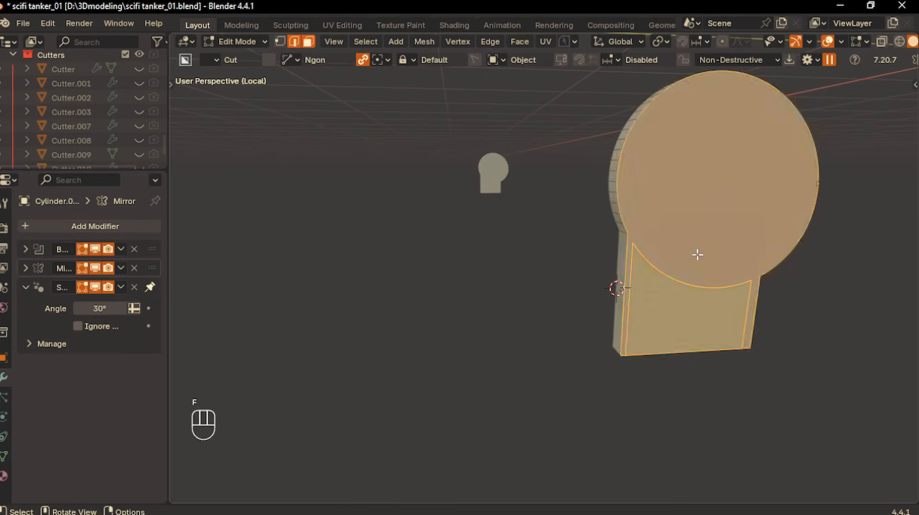
pyautogui.press('f')
pyautogui.moveTo(698, 258); pyautogui.dragTo(672, 275, button='middle')
pyautogui.press('a')
pyautogui.press('3')
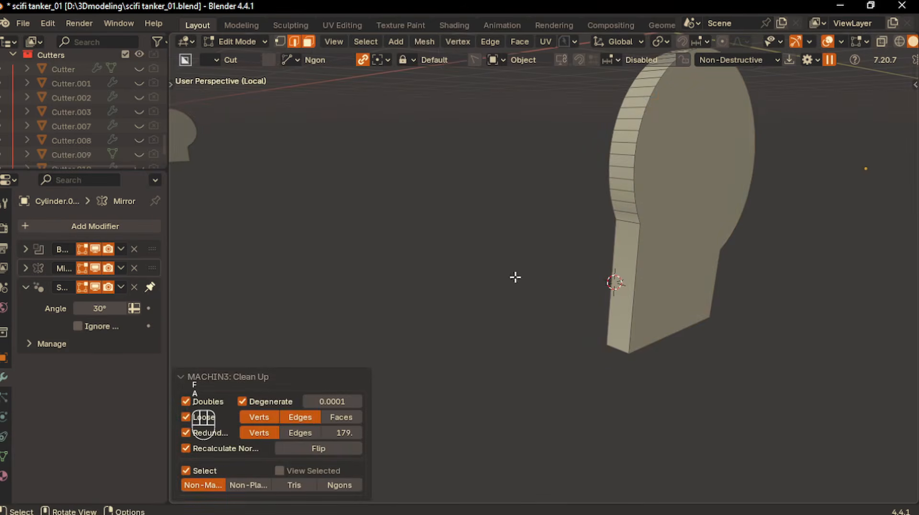
# Step: Try to bevel the plate's two short bottom corner edges with one segment, and undo the result
pyautogui.moveTo(652, 363); pyautogui.dragTo(721, 387, button='middle')
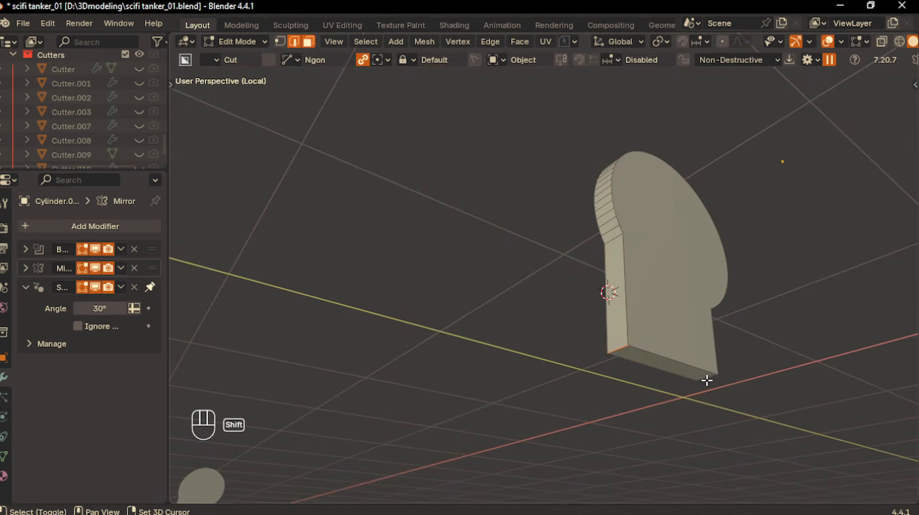
pyautogui.hotkey('ctrl', 'b')
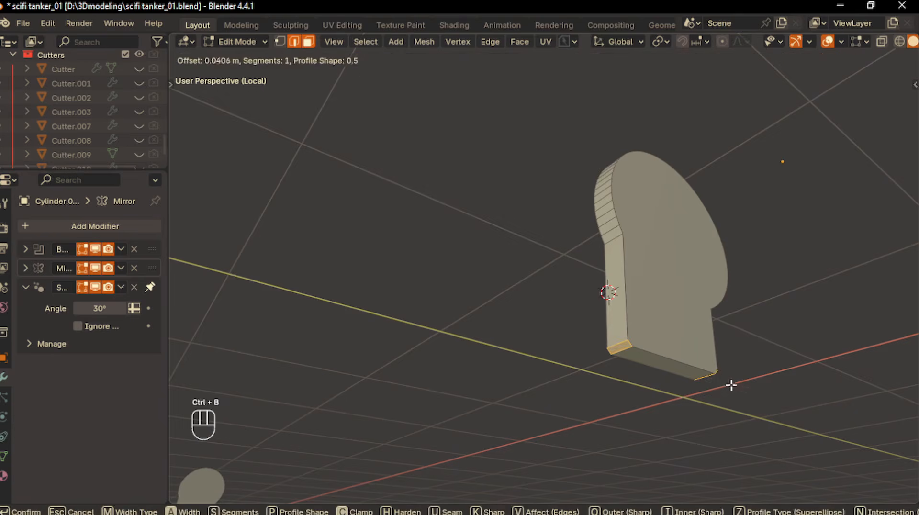
pyautogui.click(783, 413)
pyautogui.moveTo(637, 402); pyautogui.dragTo(644, 370, button='middle')
pyautogui.scroll(3, 708, 422)
pyautogui.hotkey('ctrl', 'z')
# Step: Select the plate's whole mesh, and try to bevel only one short bottom corner edge
pyautogui.press('a')
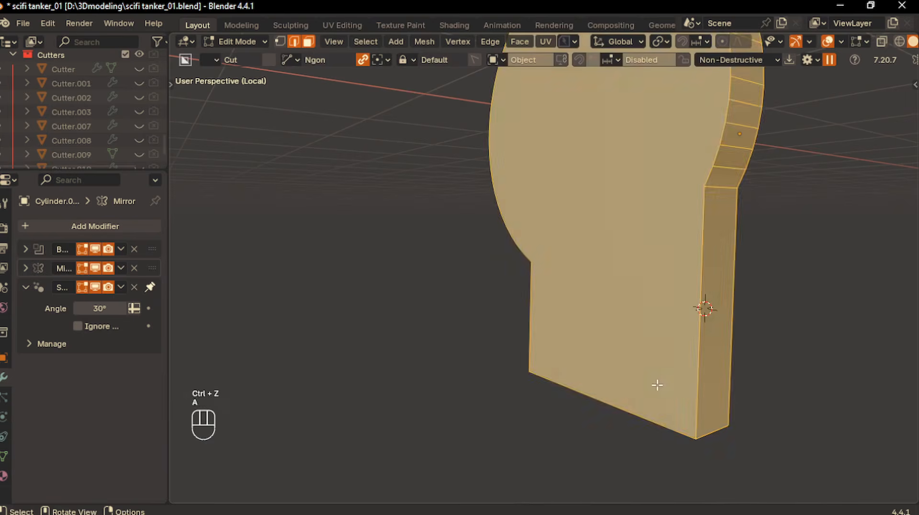
pyautogui.press('3')
pyautogui.scroll(-2, 657, 384)
pyautogui.moveTo(589, 358); pyautogui.dragTo(667, 375, button='middle')
pyautogui.click(669, 382)
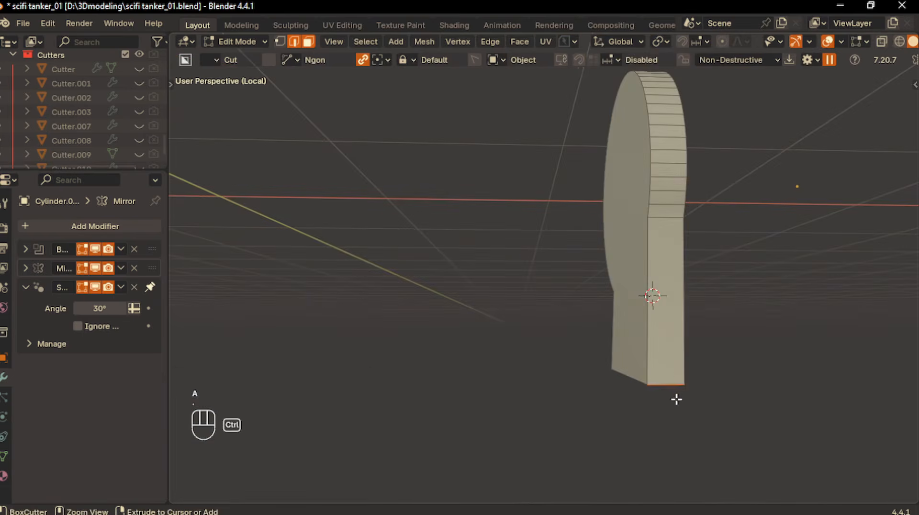
pyautogui.hotkey('ctrl', 'b')
pyautogui.hotkey('ctrl', 'z')
# Step: Try deleting the plate's large flat face, first by its edges and again as a face, and undo the deletions
pyautogui.moveTo(613, 386); pyautogui.dragTo(569, 327, button='middle')
pyautogui.press('x')
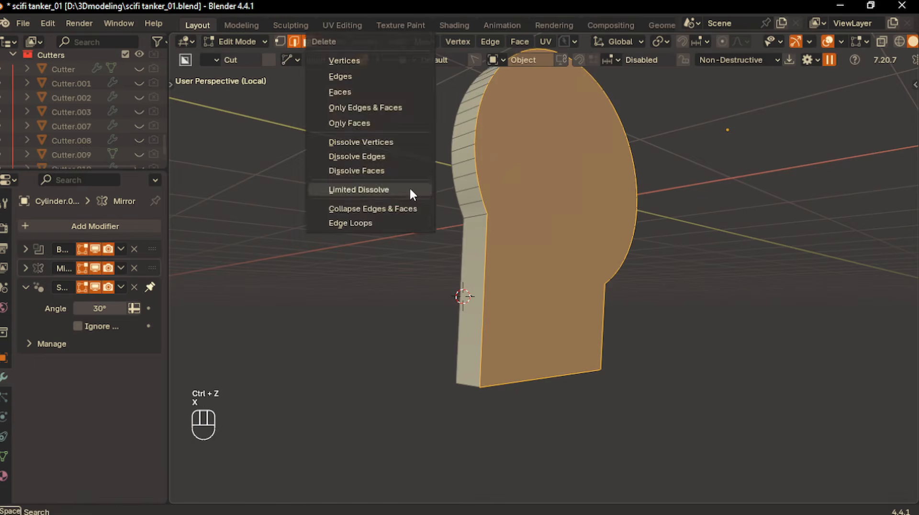
pyautogui.click(342, 75)
pyautogui.hotkey('ctrl', 'z')
pyautogui.press('x')
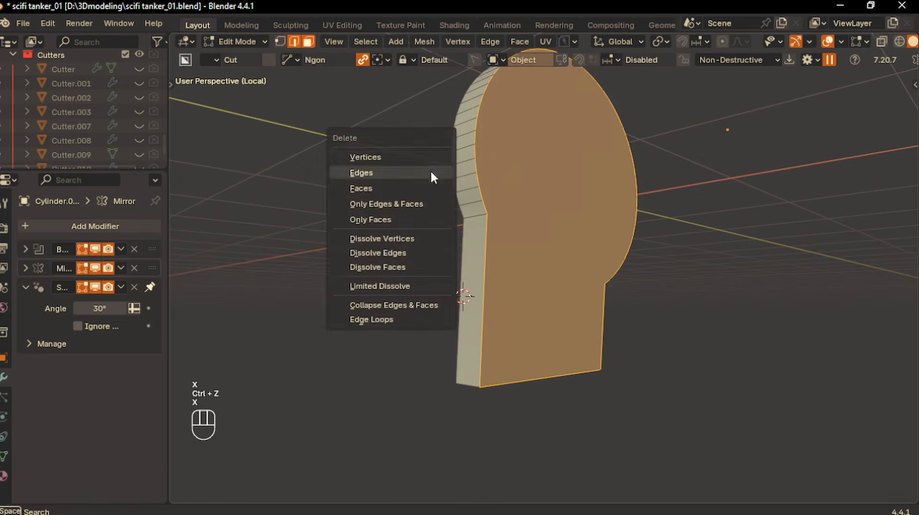
pyautogui.click(395, 187)
pyautogui.moveTo(578, 273); pyautogui.dragTo(524, 339, button='middle')
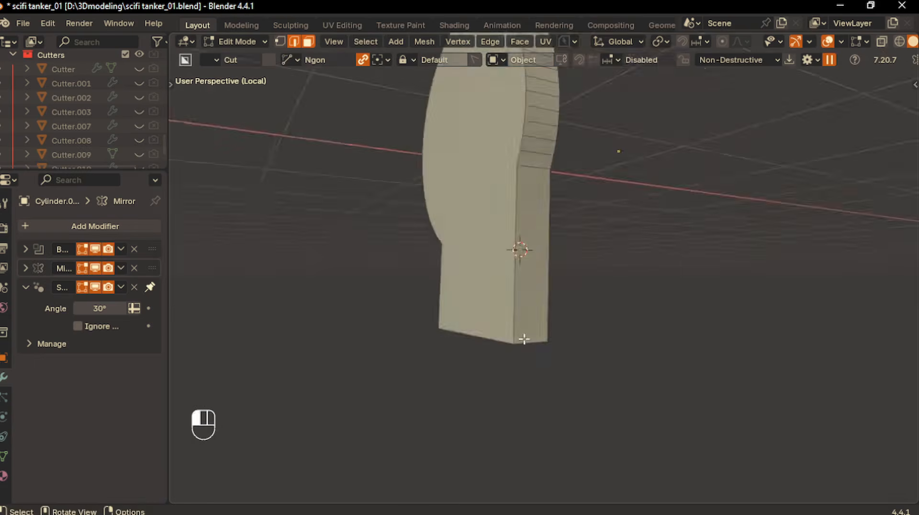
pyautogui.click(524, 339)
pyautogui.hotkey('ctrl', 'z')
pyautogui.hotkey('ctrl', 'z')
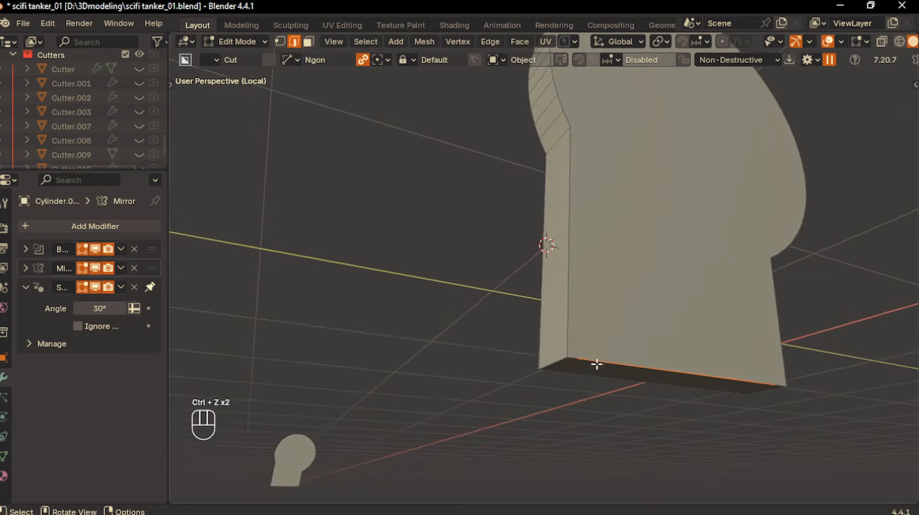
# Step: Dissolve the stray vertex beside the corner on the plate's long bottom edge and return to edge selection
pyautogui.moveTo(596, 365); pyautogui.dragTo(531, 309, button='middle')
pyautogui.scroll(3, 603, 349)
pyautogui.keyDown('shift'); pyautogui.moveTo(603, 349); pyautogui.dragTo(539, 352, button='middle'); pyautogui.keyUp('shift')
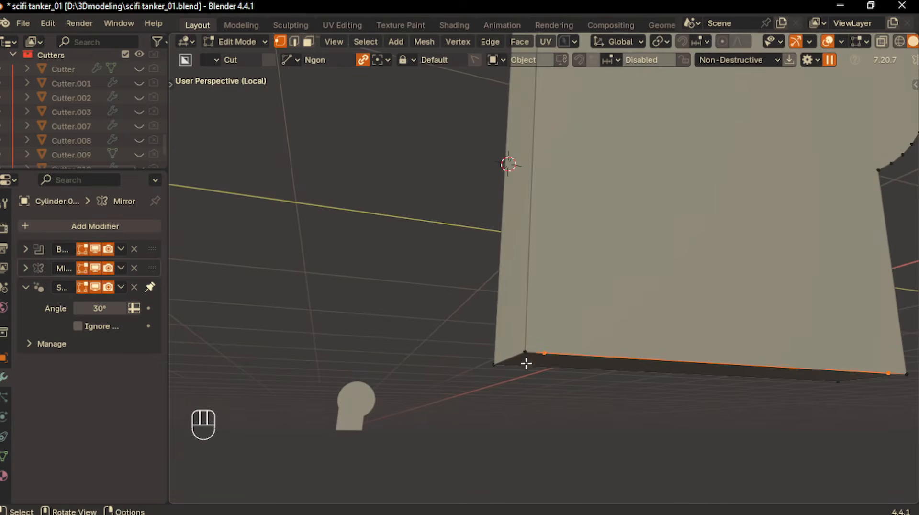
pyautogui.press('x')
pyautogui.click(538, 341)
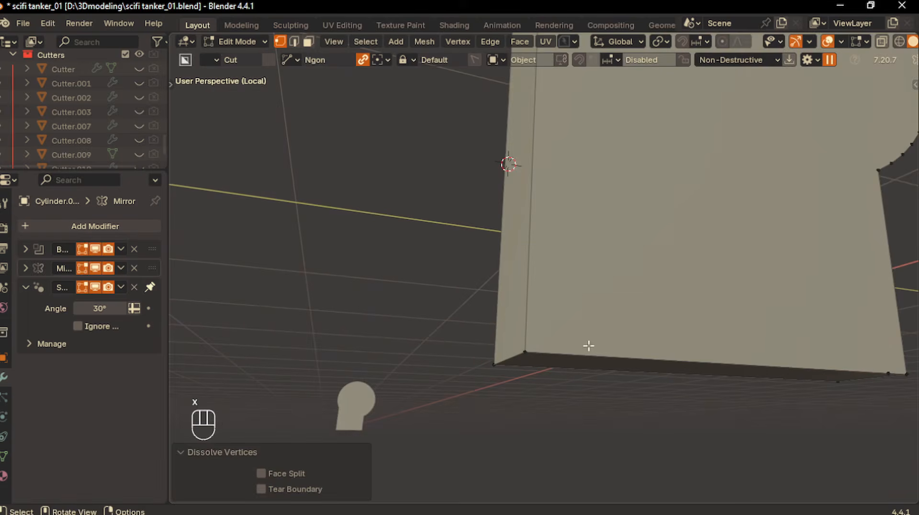
pyautogui.click(298, 42)
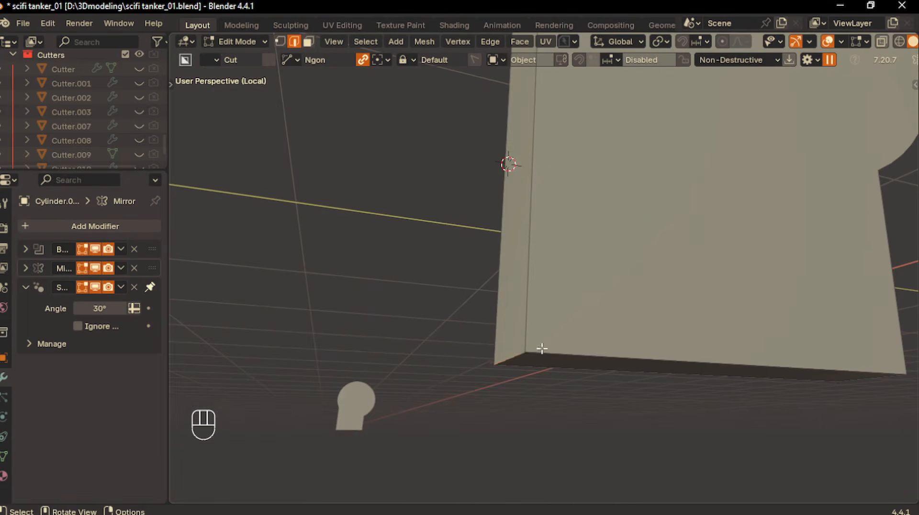
# Step: Bevel the bottom corner edge of the isolated axle plate into a round with 7 segments and return to Object Mode
pyautogui.moveTo(542, 348); pyautogui.dragTo(581, 361, button='middle')
pyautogui.hotkey('ctrl', 'b')
pyautogui.scroll(6, 712, 374)
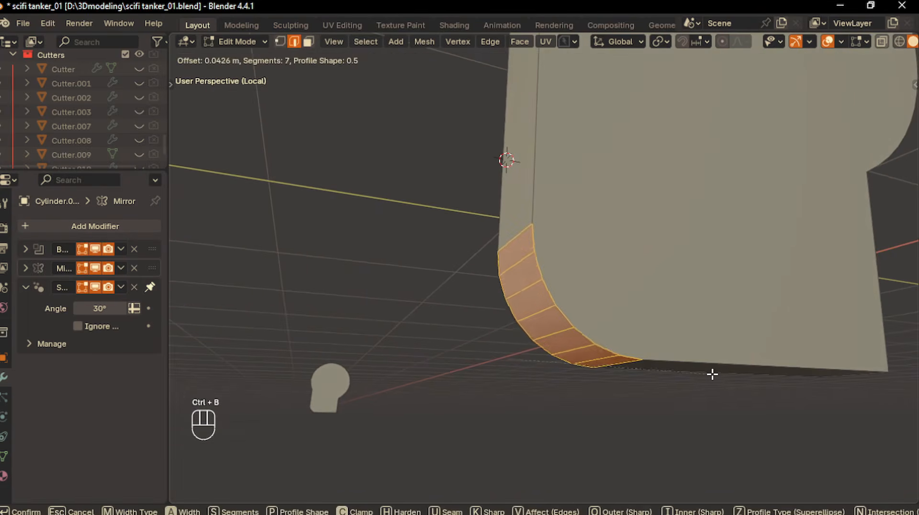
pyautogui.click(718, 374)
pyautogui.press('Tab')
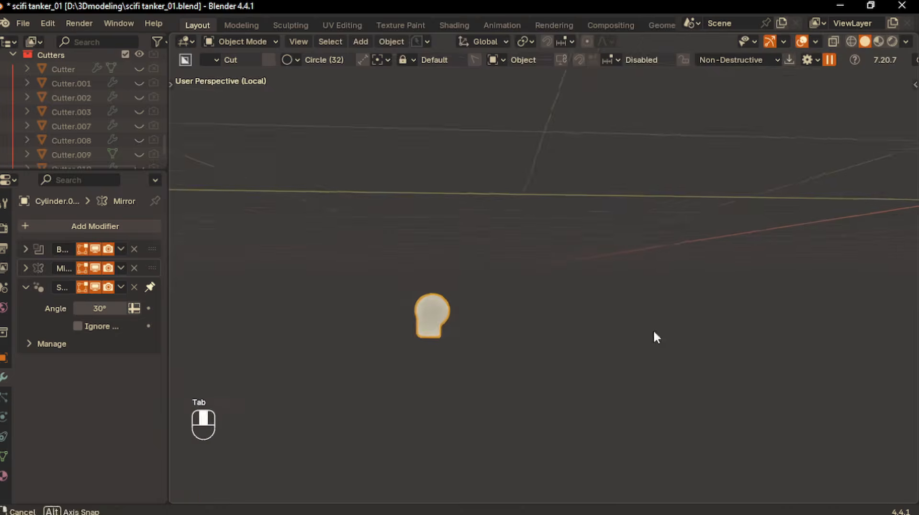
# Step: Mirror the plate across the cursor along Y with Bisect and Flip enabled, and leave the isolated view
pyautogui.scroll(-6, 618, 291)
pyautogui.click(481, 396)
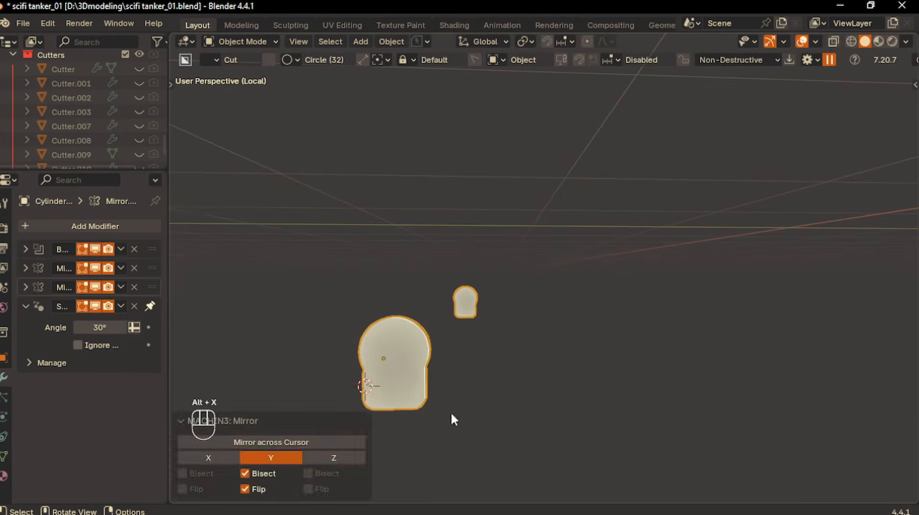
pyautogui.moveTo(450, 412); pyautogui.dragTo(421, 375, button='middle')
pyautogui.press('/')
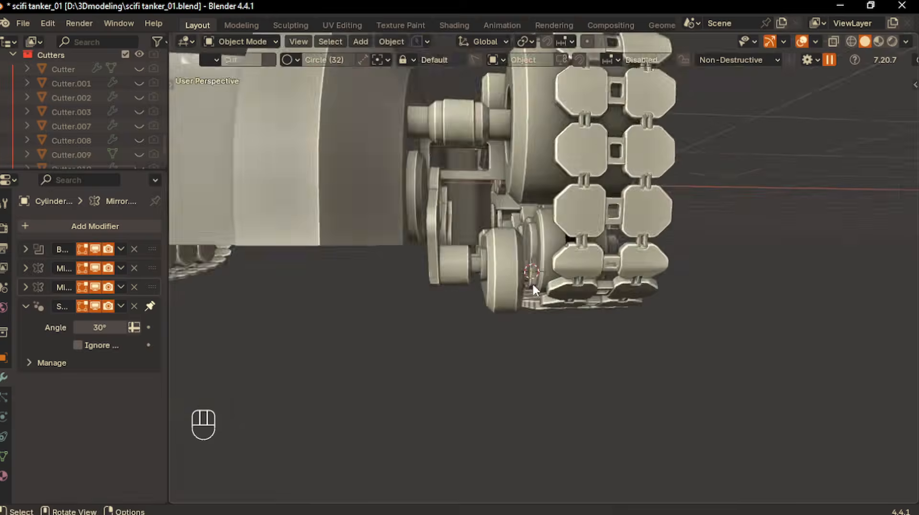
# Step: Add the small cylinder to the plate selection, duplicate both along Y and nudge the copy about 0.02 m along Y
pyautogui.moveTo(532, 282); pyautogui.dragTo(595, 327, button='middle')
pyautogui.keyDown('shift'); pyautogui.click(519, 293); pyautogui.keyUp('shift')
pyautogui.press('KP_3')
pyautogui.press('KP_1')
pyautogui.press('KP_3')
pyautogui.hotkey('shift', 'd')
pyautogui.press('y')
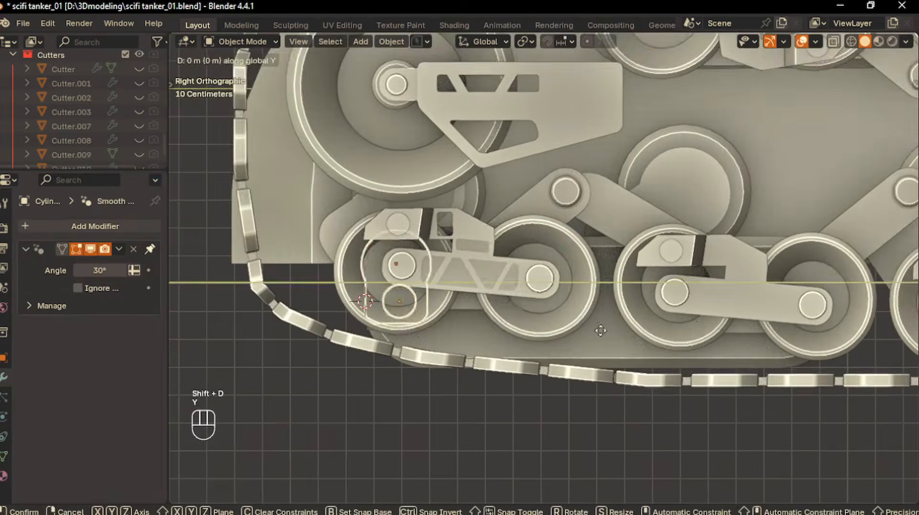
pyautogui.click(732, 349)
pyautogui.press('g')
pyautogui.press('y')
pyautogui.click(653, 352)
# Step: Place another copy of the plate and cylinder at the next lower wheel pair and fine-tune its position in the side view
pyautogui.keyDown('shift'); pyautogui.moveTo(653, 352); pyautogui.dragTo(498, 351, button='middle'); pyautogui.keyUp('shift')
pyautogui.scroll(-2, 598, 334)
pyautogui.scroll(-1, 597, 335)
pyautogui.hotkey('shift', 'd')
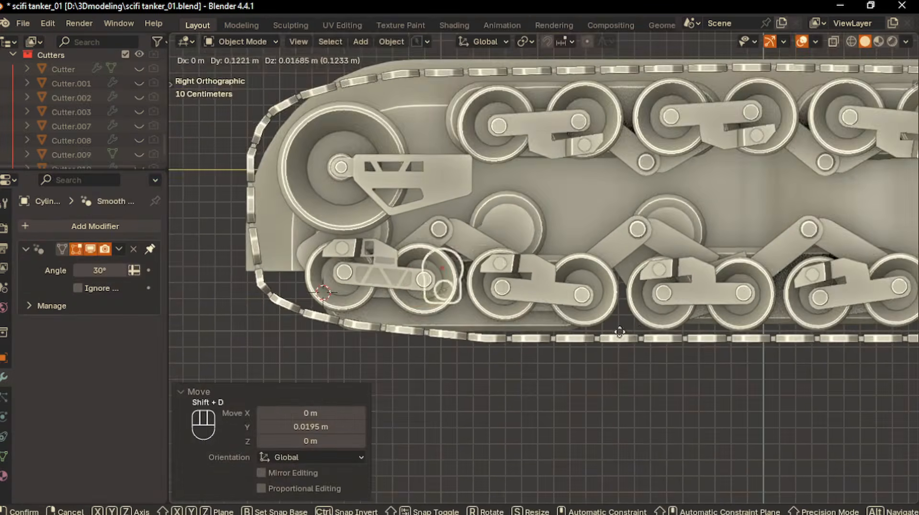
pyautogui.click(677, 328)
pyautogui.scroll(3, 675, 327)
pyautogui.press('g')
pyautogui.keyDown('shift'); pyautogui.moveTo(671, 322); pyautogui.dragTo(585, 327, button='middle'); pyautogui.keyUp('shift')
pyautogui.click(618, 339)
# Step: Place three more copies of the plate and cylinder at successive wheels along the middle of the lower wheel row
pyautogui.scroll(-1, 585, 325)
pyautogui.hotkey('shift', 'd')
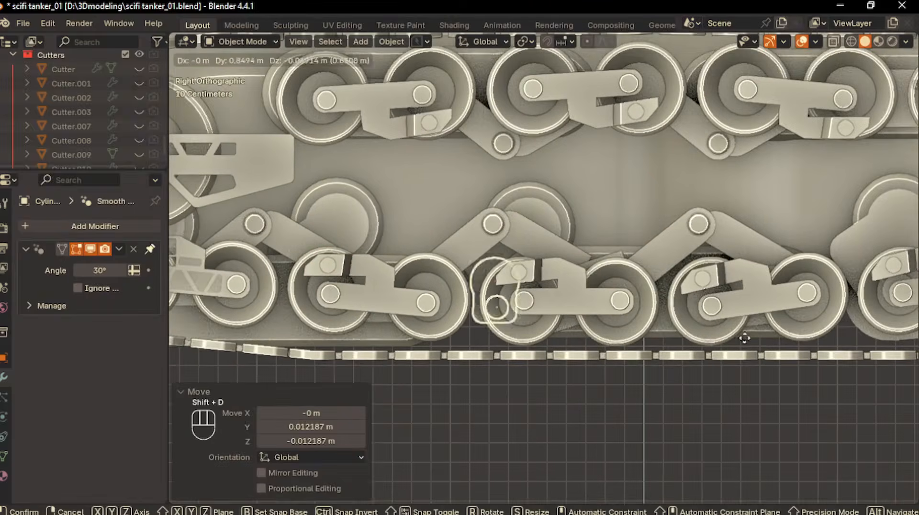
pyautogui.click(772, 339)
pyautogui.keyDown('shift'); pyautogui.moveTo(754, 339); pyautogui.dragTo(706, 340, button='middle'); pyautogui.keyUp('shift')
pyautogui.hotkey('shift', 'd')
pyautogui.click(791, 344)
pyautogui.hotkey('shift', 'd')
pyautogui.keyDown('shift'); pyautogui.moveTo(792, 344); pyautogui.dragTo(694, 348, button='middle'); pyautogui.keyUp('shift')
pyautogui.click(805, 347)
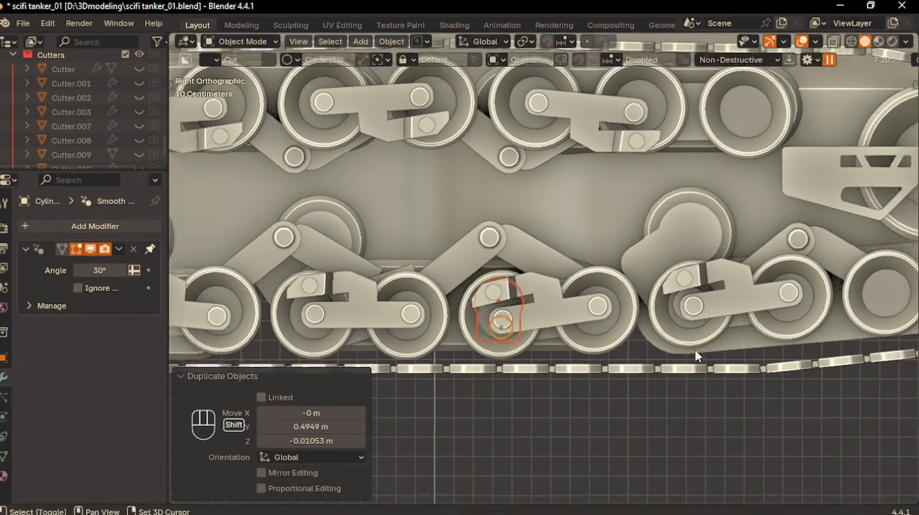
# Step: Continue the plate and cylinder duplicates with three copies, ending at the last lower wheel on the positive Y end
pyautogui.hotkey('shift', 'd')
pyautogui.click(859, 331)
pyautogui.keyDown('shift'); pyautogui.moveTo(859, 332); pyautogui.dragTo(771, 341, button='middle'); pyautogui.keyUp('shift')
pyautogui.hotkey('shift', 'd')
pyautogui.click(872, 335)
pyautogui.scroll(-2, 686, 330)
pyautogui.keyDown('shift'); pyautogui.moveTo(686, 334); pyautogui.dragTo(654, 359, button='middle'); pyautogui.keyUp('shift')
pyautogui.hotkey('shift', 'd')
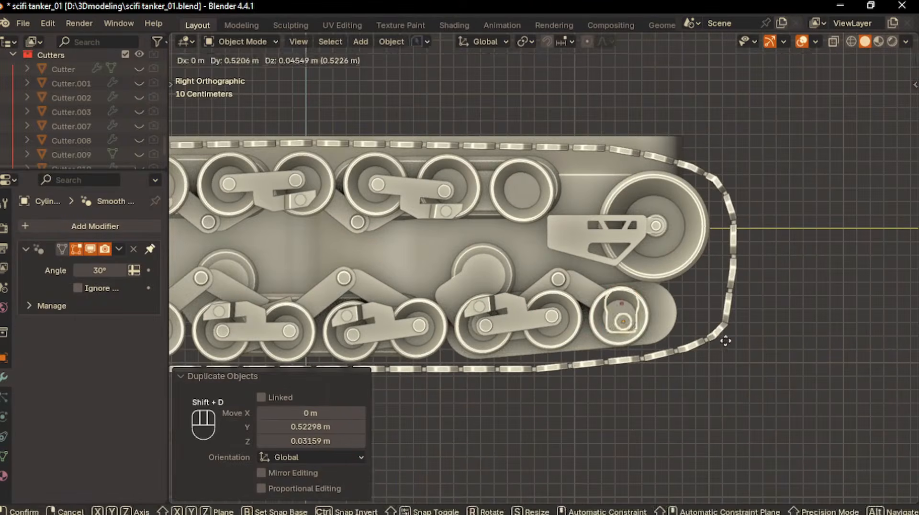
pyautogui.click(726, 340)
pyautogui.click(473, 395)
pyautogui.keyDown('shift'); pyautogui.moveTo(470, 381); pyautogui.dragTo(512, 389, button='middle'); pyautogui.keyUp('shift')
pyautogui.hotkey('ctrl', 'z')
# Step: Duplicate the plate and cylinder about -0.73 m along Y, raise the copy along Z to the upper wheel row and align it from above
pyautogui.press('KP_1')
pyautogui.keyDown('shift'); pyautogui.moveTo(478, 362); pyautogui.dragTo(499, 192, button='middle'); pyautogui.keyUp('shift')
pyautogui.press('KP_7')
pyautogui.scroll(-2, 551, 337)
pyautogui.hotkey('shift', 'd')
pyautogui.click(607, 375)
pyautogui.moveTo(607, 376); pyautogui.dragTo(608, 337, button='middle')
pyautogui.press('g')
pyautogui.press('z')
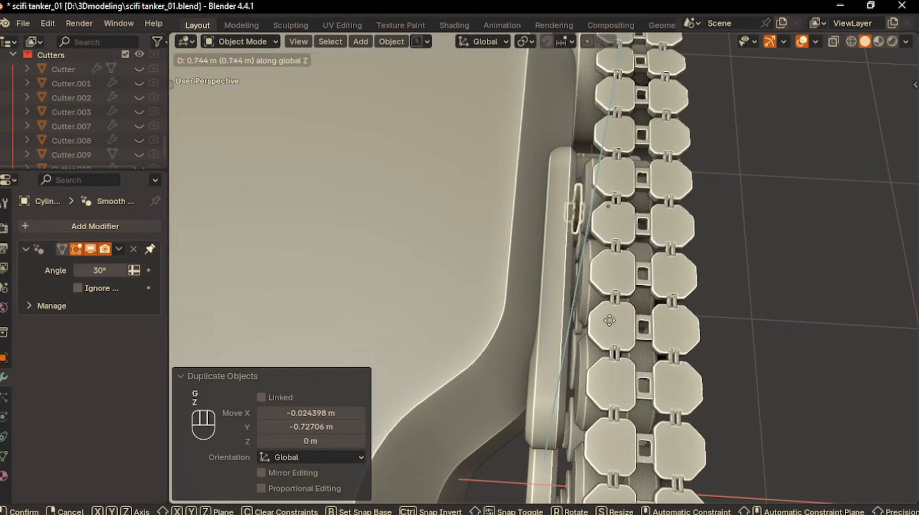
pyautogui.click(611, 307)
pyautogui.scroll(3, 611, 307)
pyautogui.press('KP_7')
pyautogui.press('g')
pyautogui.click(630, 289)
pyautogui.scroll(-2, 630, 289)
# Step: Place two further copies of the raised plate and cylinder toward negative Y, the second about 0.55 m further on
pyautogui.keyDown('shift'); pyautogui.moveTo(631, 304); pyautogui.dragTo(612, 220, button='middle'); pyautogui.keyUp('shift')
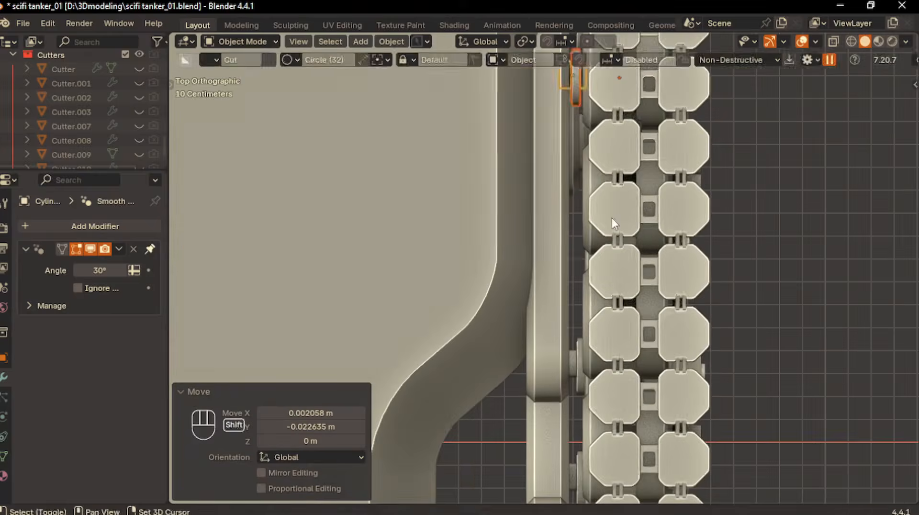
pyautogui.hotkey('shift', 'd')
pyautogui.click(610, 344)
pyautogui.scroll(-2, 607, 344)
pyautogui.hotkey('shift', 'd')
pyautogui.click(585, 368)
# Step: Duplicate the plate and cylinder roughly 0.9 m toward negative Y and fine-tune the copy's position in the top view
pyautogui.keyDown('shift'); pyautogui.moveTo(585, 372); pyautogui.dragTo(581, 266, button='middle'); pyautogui.keyUp('shift')
pyautogui.hotkey('shift', 'd')
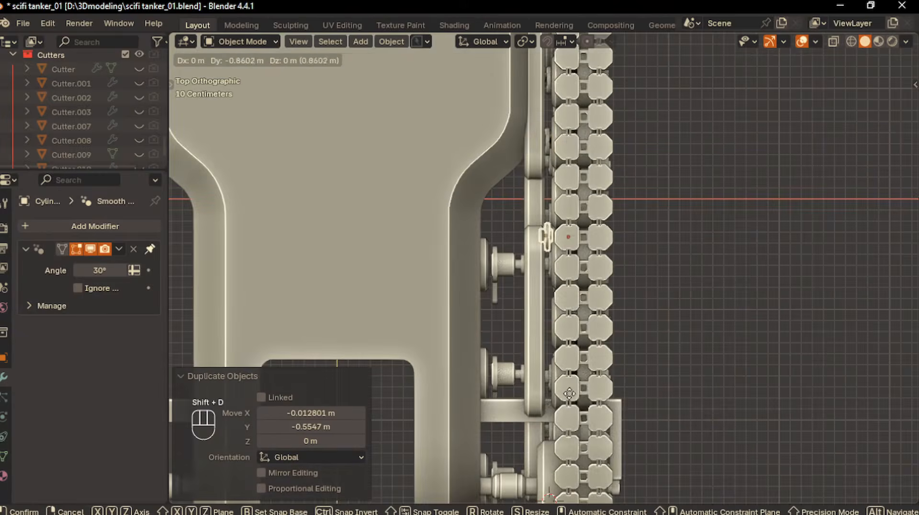
pyautogui.click(577, 398)
pyautogui.scroll(6, 580, 394)
pyautogui.press('g')
pyautogui.click(584, 388)
# Step: Add the last two copies of the plate and cylinder toward the negative Y end of the track
pyautogui.keyDown('shift'); pyautogui.moveTo(581, 384); pyautogui.dragTo(583, 184, button='middle'); pyautogui.keyUp('shift')
pyautogui.hotkey('shift', 'd')
pyautogui.click(585, 424)
pyautogui.keyDown('shift'); pyautogui.moveTo(574, 353); pyautogui.dragTo(568, 268, button='middle'); pyautogui.keyUp('shift')
pyautogui.hotkey('shift', 'd')
pyautogui.click(569, 451)
# Step: Select the one-sided suspension parts plus the hull as the active object, and mirror the parts across the hull to the opposite track
pyautogui.scroll(-6, 622, 383)
pyautogui.moveTo(684, 335); pyautogui.dragTo(718, 274, button='middle')
pyautogui.moveTo(645, 307)
pyautogui.mouseDown(button='middle')
pyautogui.moveTo(550, 276)
pyautogui.moveTo(637, 311)
pyautogui.mouseUp(button='middle')
pyautogui.click(595, 290)
pyautogui.press('KP_7')
pyautogui.click(663, 296)
pyautogui.keyDown('shift'); pyautogui.click(657, 225); pyautogui.keyUp('shift')
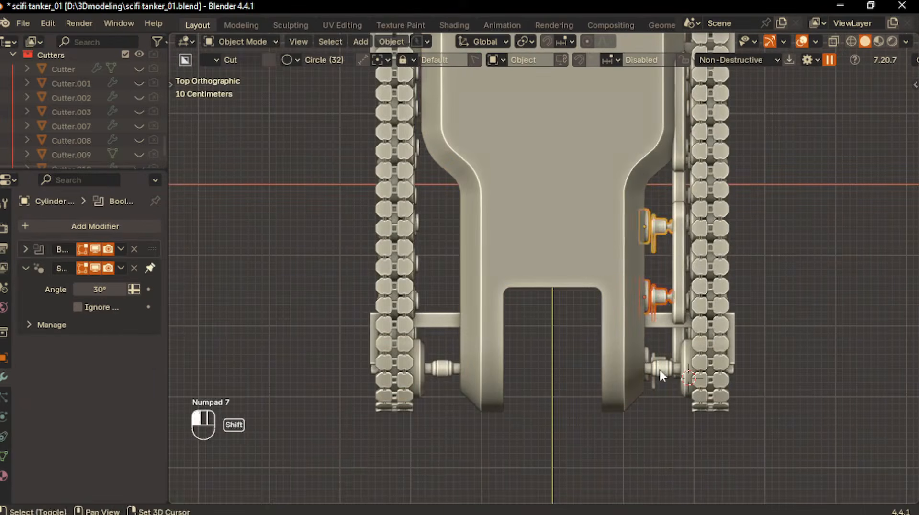
pyautogui.hotkey('ctrl', 'z')
pyautogui.moveTo(664, 386); pyautogui.dragTo(649, 359, button='middle')
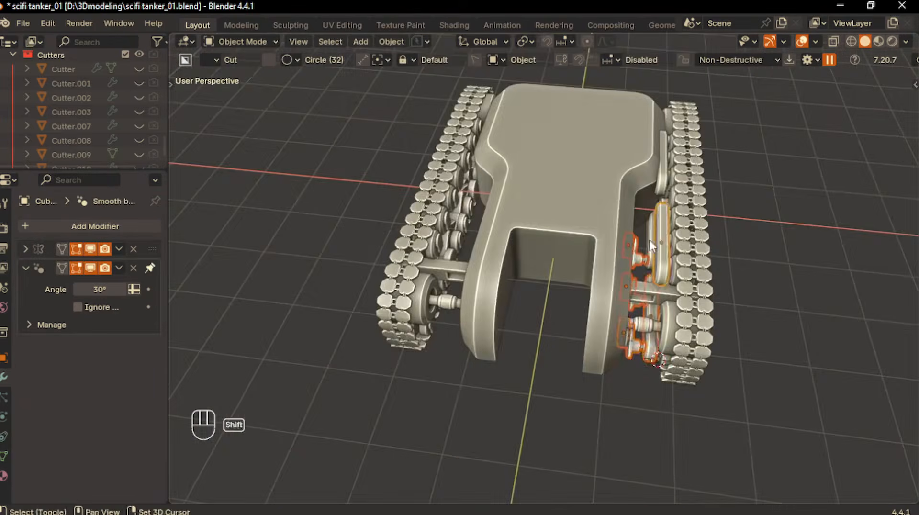
pyautogui.moveTo(650, 239); pyautogui.dragTo(572, 349, button='middle')
pyautogui.hotkey('ctrl', 'z')
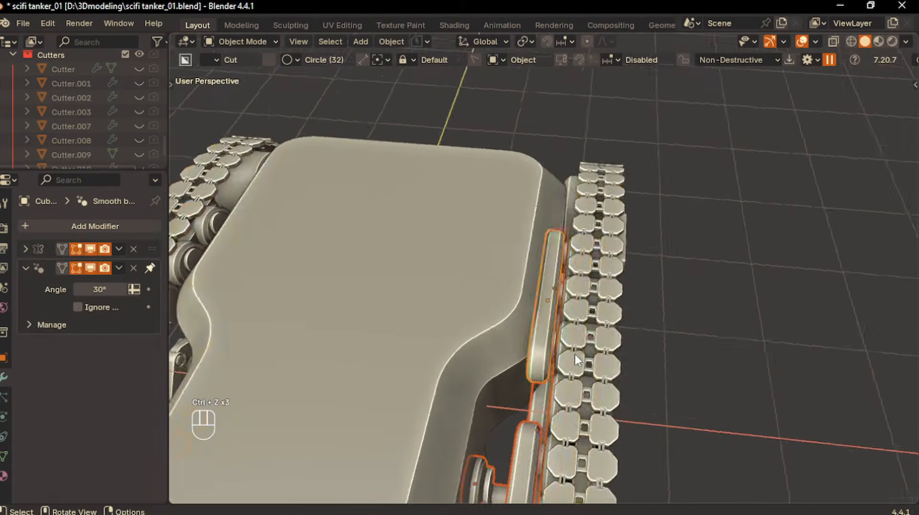
pyautogui.keyDown('shift'); pyautogui.click(539, 339); pyautogui.keyUp('shift')
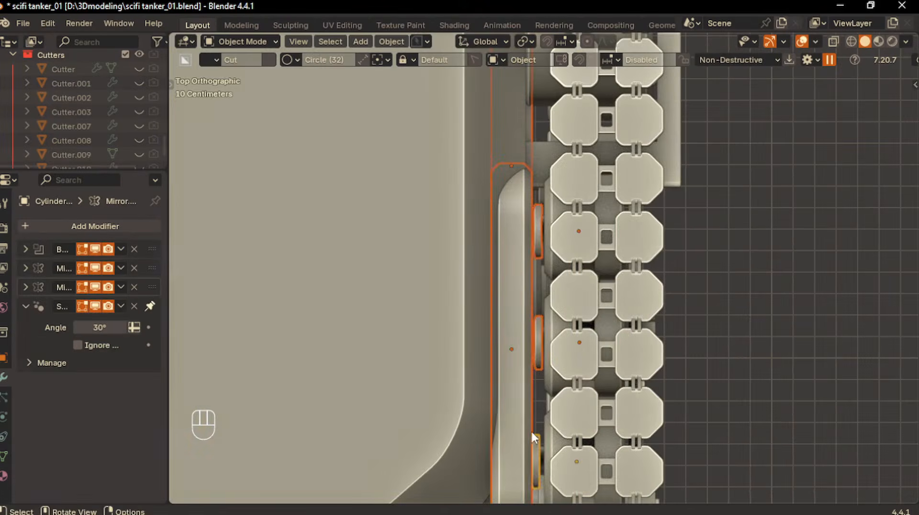
pyautogui.scroll(-6, 532, 430)
pyautogui.keyDown('shift'); pyautogui.moveTo(540, 392); pyautogui.dragTo(564, 372, button='middle'); pyautogui.keyUp('shift')
pyautogui.scroll(-2, 526, 363)
pyautogui.keyDown('shift'); pyautogui.click(440, 261); pyautogui.keyUp('shift')
pyautogui.keyDown('shift'); pyautogui.moveTo(440, 261); pyautogui.dragTo(462, 232, button='middle'); pyautogui.keyUp('shift')
pyautogui.hotkey('alt', 'x')
pyautogui.click(689, 340)
pyautogui.scroll(1, 509, 412)
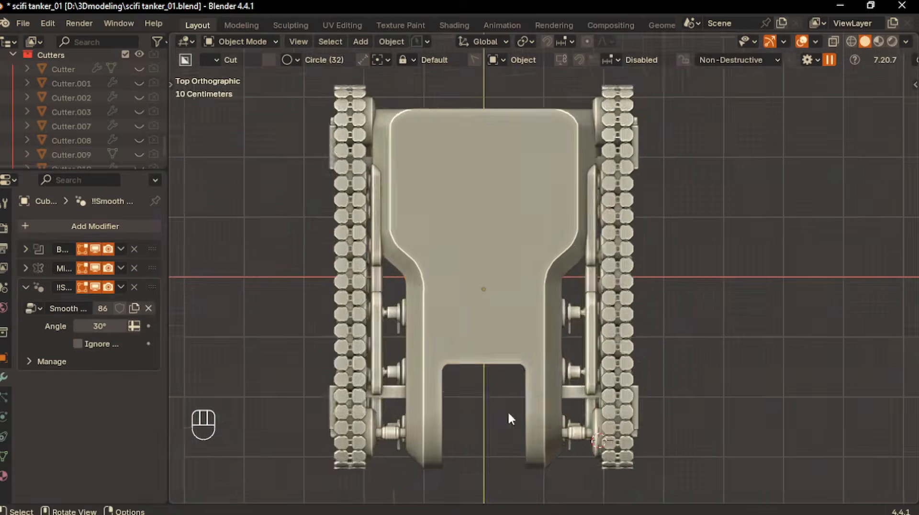
# Step: Unhide Cutter.002 and move the recess cutter up about 0.43 m along Z
pyautogui.moveTo(509, 418); pyautogui.dragTo(555, 406, button='middle')
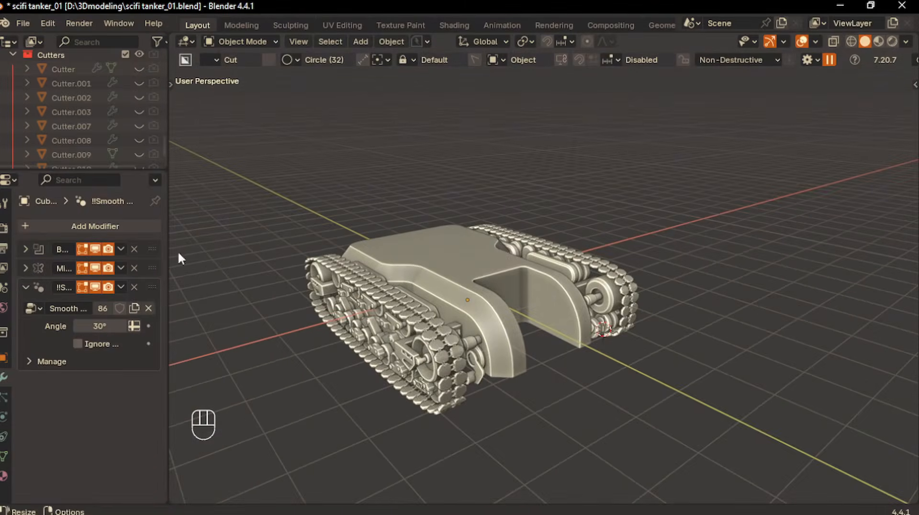
pyautogui.scroll(5, 134, 81)
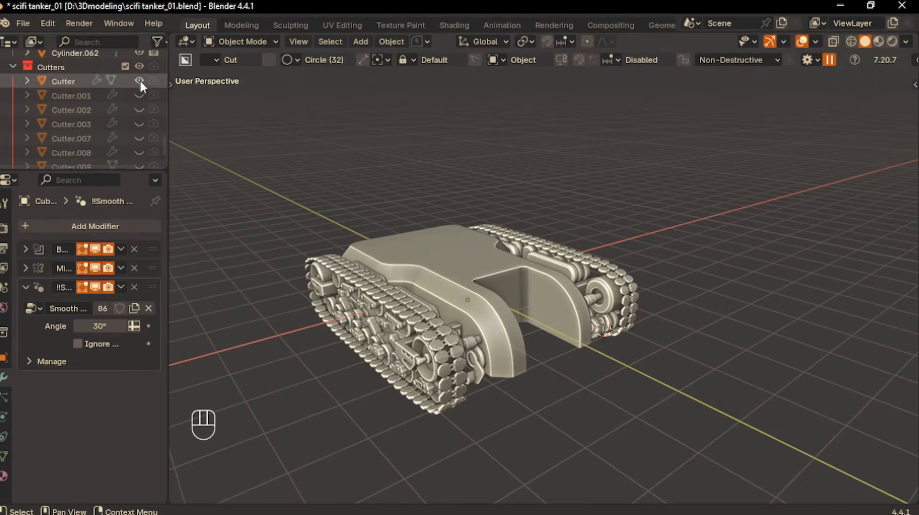
pyautogui.click(139, 110)
pyautogui.click(568, 356)
pyautogui.press('g')
pyautogui.press('z')
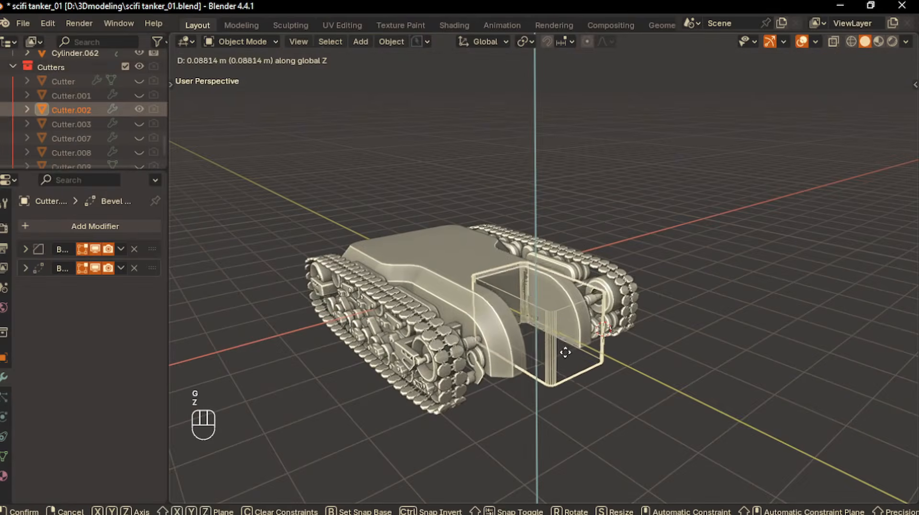
pyautogui.click(564, 338)
# Step: Scale the recess cutter to about 1.145 along X and hide it again
pyautogui.moveTo(564, 338); pyautogui.dragTo(535, 301, button='middle')
pyautogui.press('s')
pyautogui.press('x')
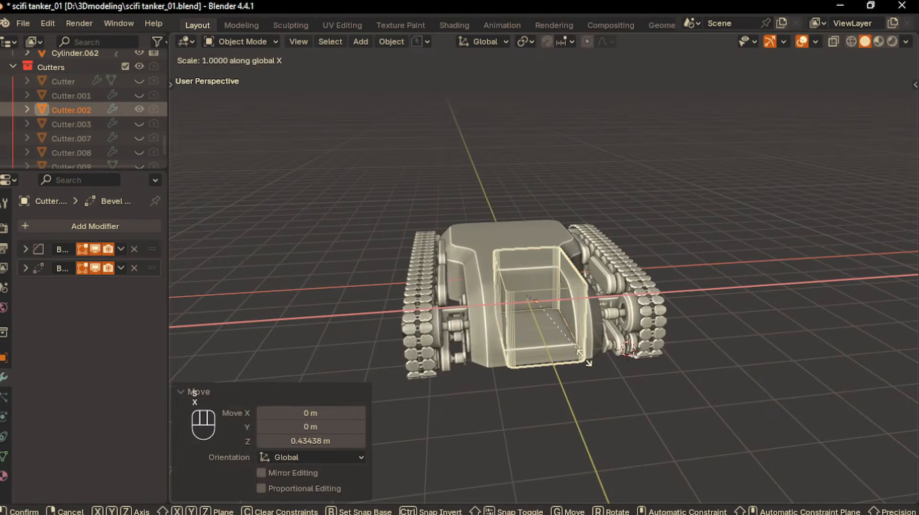
pyautogui.click(599, 366)
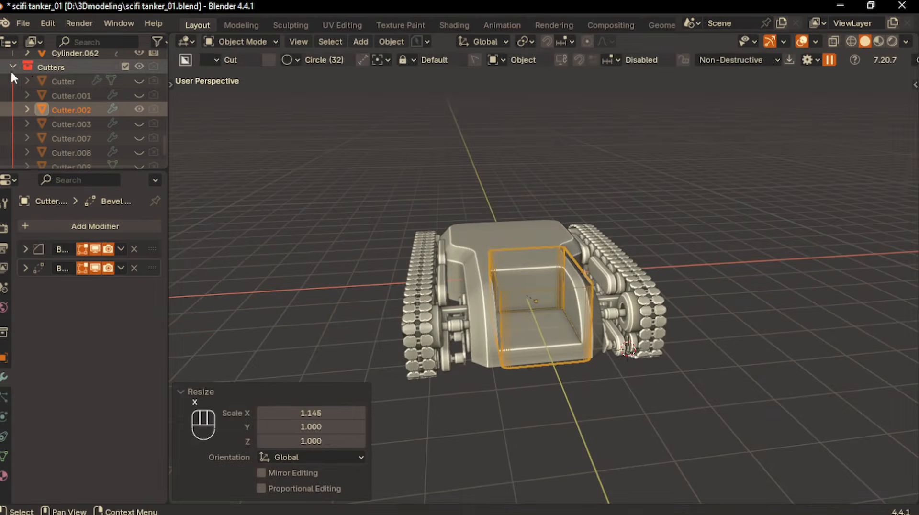
pyautogui.click(139, 109)
# Step: Select the hull and apply its Boolean modifier for the front recess
pyautogui.moveTo(596, 354); pyautogui.dragTo(520, 356, button='middle')
pyautogui.scroll(2, 574, 334)
pyautogui.scroll(1, 528, 345)
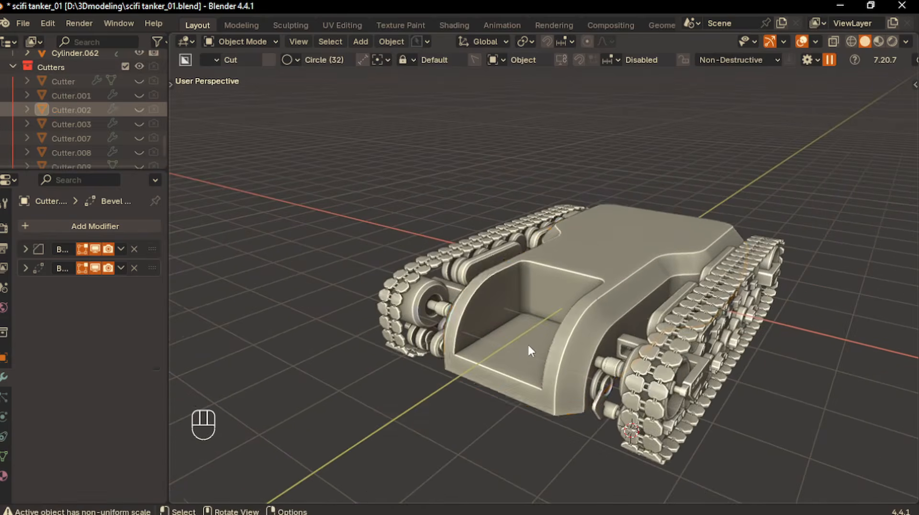
pyautogui.click(524, 348)
pyautogui.press('q')
pyautogui.click(414, 444)
# Step: Select the recess's inner faces on the hull, duplicate them in place, separate them into a new object and select it
pyautogui.press('Tab')
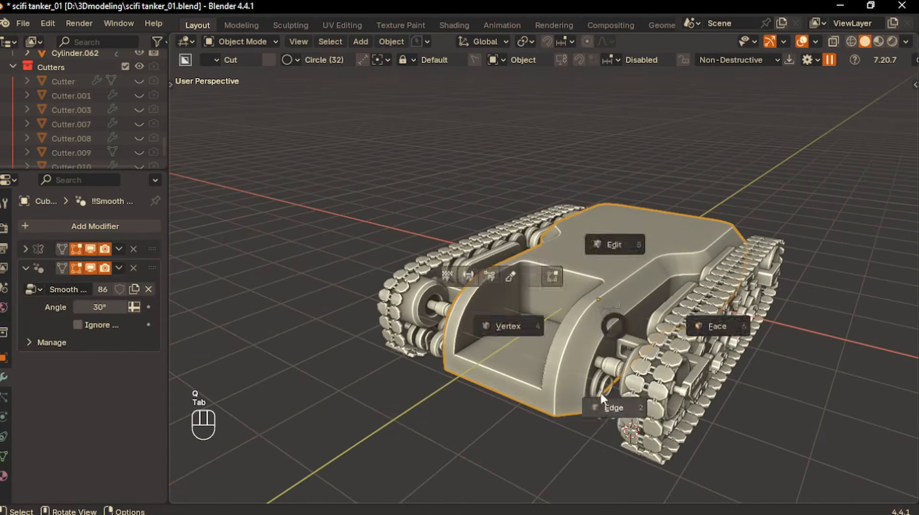
pyautogui.click(603, 400)
pyautogui.hotkey('ctrl', 'z')
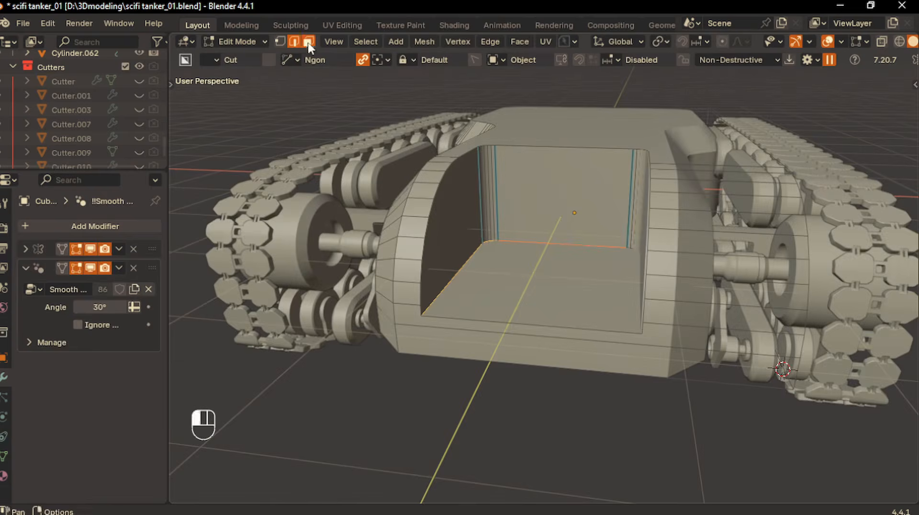
pyautogui.click(455, 206)
pyautogui.keyDown('ctrl'); pyautogui.click(540, 199); pyautogui.keyUp('ctrl')
pyautogui.moveTo(576, 222); pyautogui.dragTo(634, 243, button='middle')
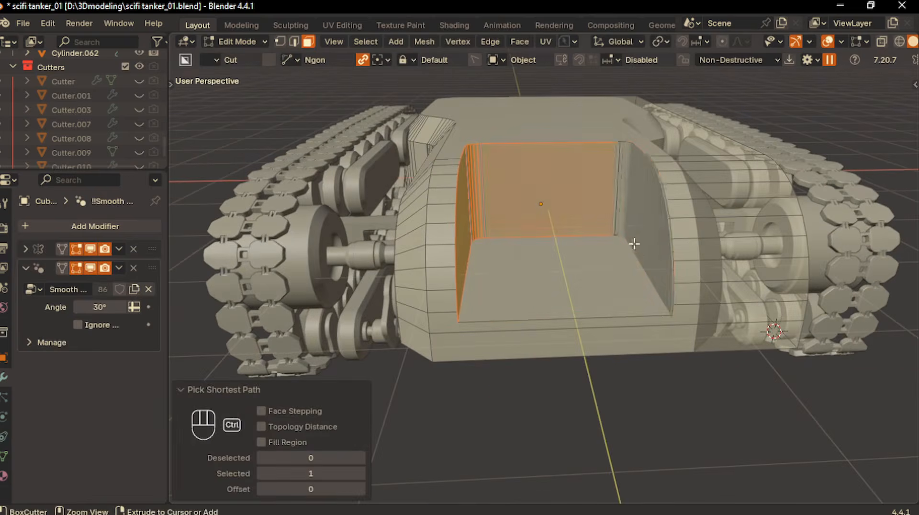
pyautogui.hotkey('shift', 'd')
pyautogui.rightClick(613, 274)
pyautogui.press('p')
pyautogui.click(610, 273)
pyautogui.press('Tab')
pyautogui.click(589, 191)
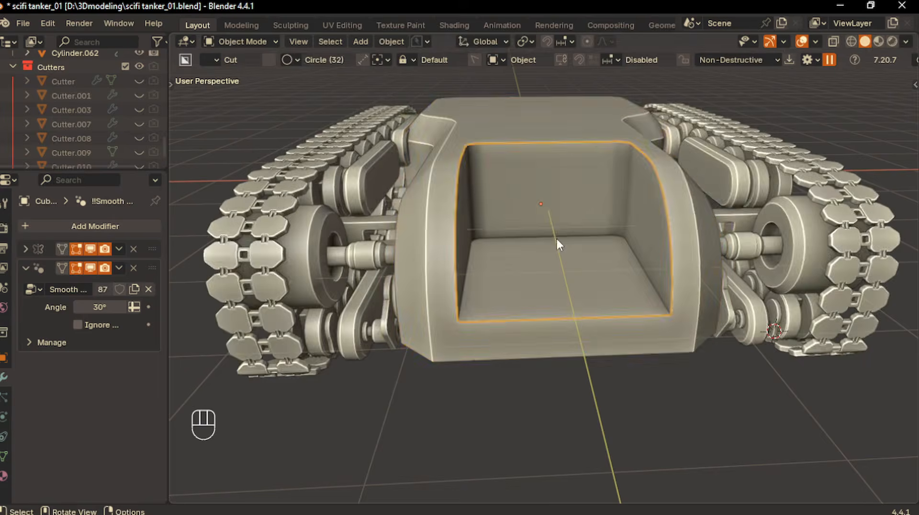
# Step: Isolate the separated recess liner and apply its Mirror modifier
pyautogui.press('KP_Divide')
pyautogui.scroll(-5, 516, 254)
pyautogui.hotkey('ctrl', 'a')
# Step: Bevel the liner's floor edges along the walls with 12 segments and about 0.079 m width, and leave the isolated view
pyautogui.press('Tab')
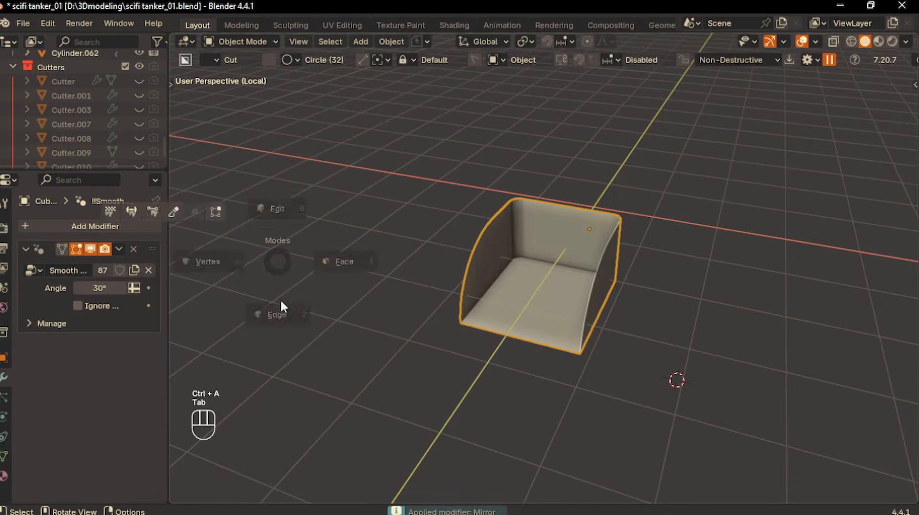
pyautogui.click(280, 311)
pyautogui.scroll(4, 457, 377)
pyautogui.keyDown('shift'); pyautogui.moveTo(457, 377); pyautogui.dragTo(490, 341, button='middle'); pyautogui.keyUp('shift')
pyautogui.click(462, 287)
pyautogui.keyDown('ctrl'); pyautogui.click(672, 344); pyautogui.keyUp('ctrl')
pyautogui.moveTo(673, 344); pyautogui.dragTo(684, 297, button='middle')
pyautogui.scroll(3, 684, 297)
pyautogui.keyDown('shift'); pyautogui.moveTo(685, 296); pyautogui.dragTo(777, 371, button='middle'); pyautogui.keyUp('shift')
pyautogui.hotkey('ctrl', 'b')
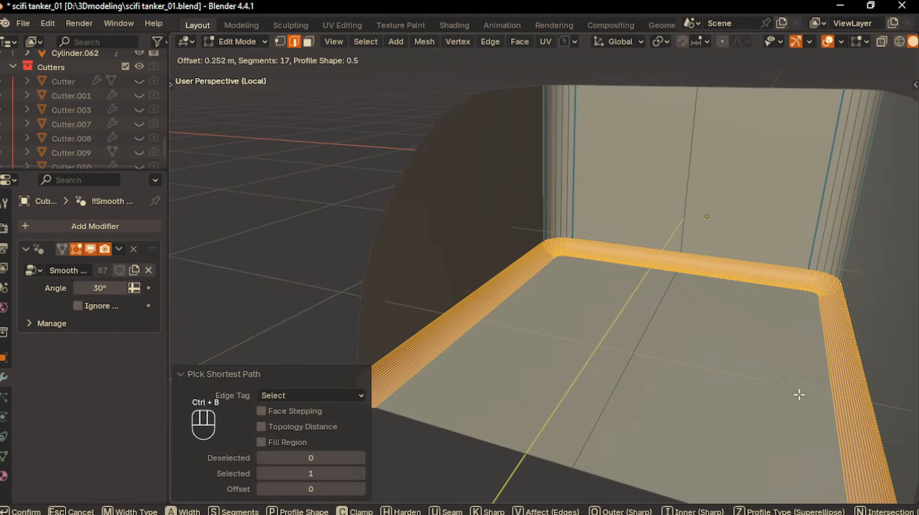
pyautogui.scroll(-5, 778, 386)
pyautogui.click(776, 388)
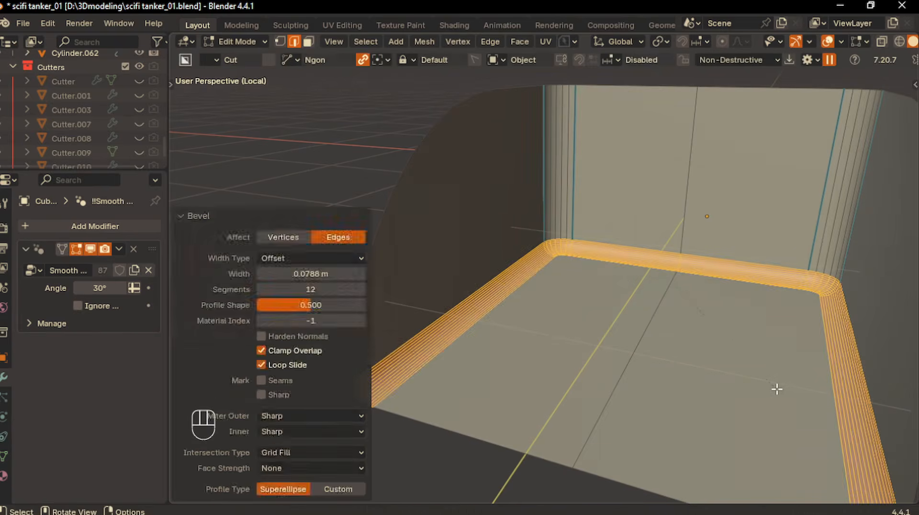
pyautogui.press('Tab')
pyautogui.scroll(-7, 721, 333)
pyautogui.moveTo(689, 335); pyautogui.dragTo(722, 336, button='middle')
pyautogui.press('/')
# Step: Add a Solidify modifier to the recess liner with a thickness of -0.07 m
pyautogui.click(77, 225)
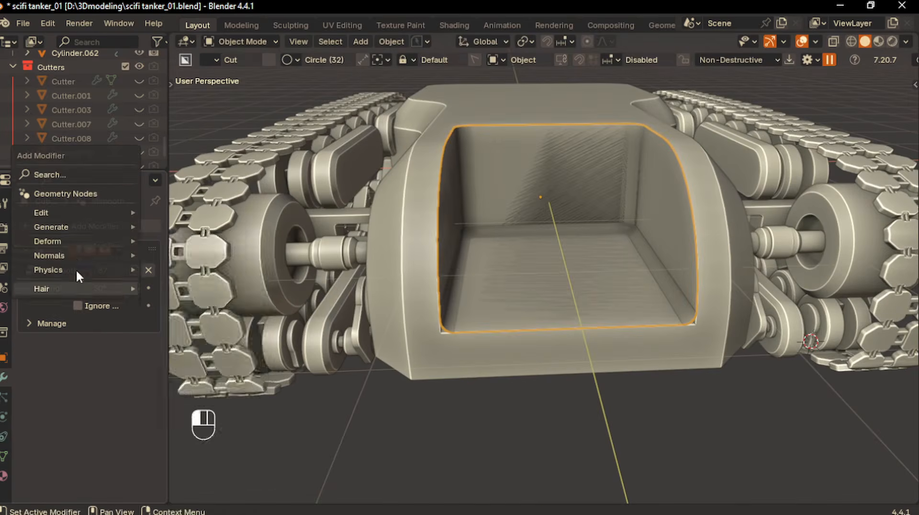
pyautogui.moveTo(73, 224)
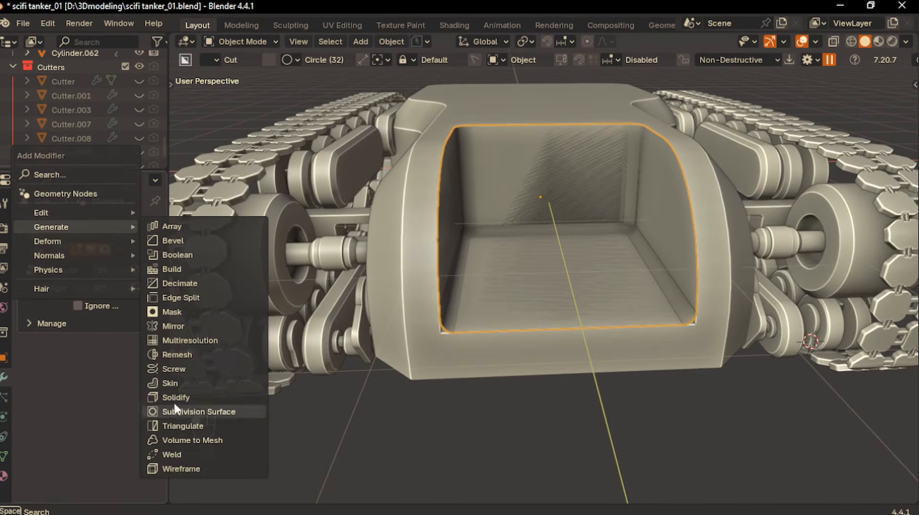
pyautogui.click(175, 398)
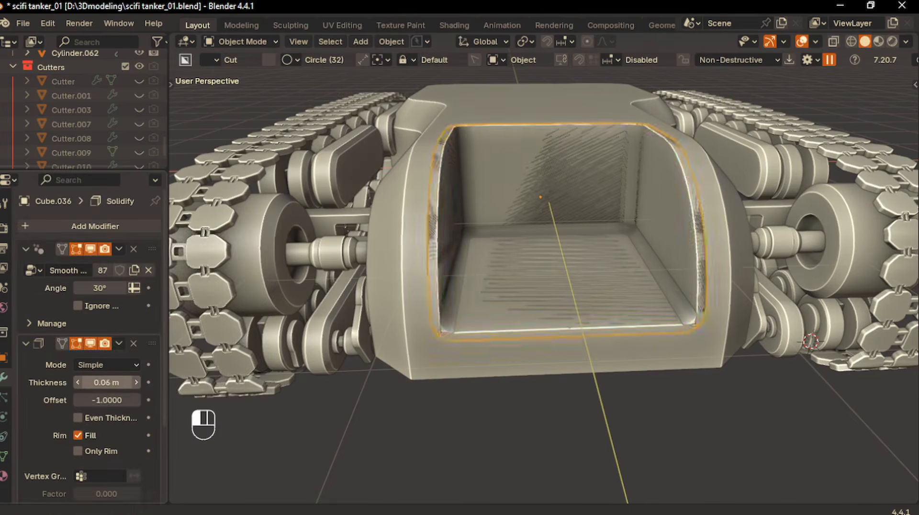
pyautogui.moveTo(106, 382); pyautogui.dragTo(78, 382)
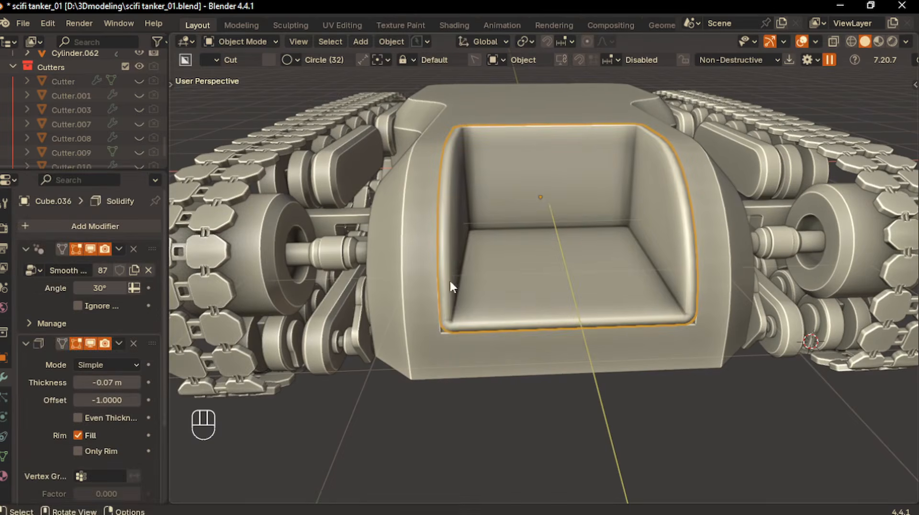
# Step: Apply Shade Auto Smooth at 30° to the recess liner and set its Solidify thickness to -0.045 m
pyautogui.rightClick(450, 282)
pyautogui.click(453, 257)
pyautogui.rightClick(447, 264)
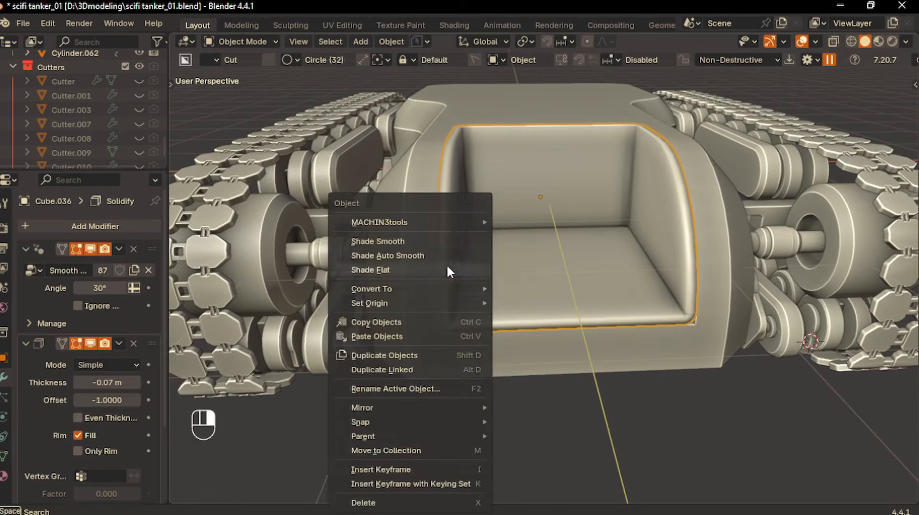
pyautogui.click(411, 256)
pyautogui.click(148, 272)
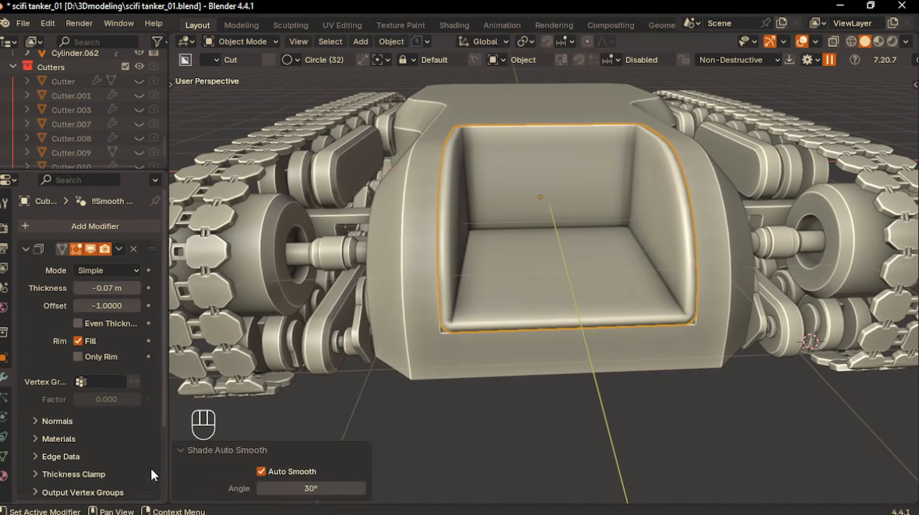
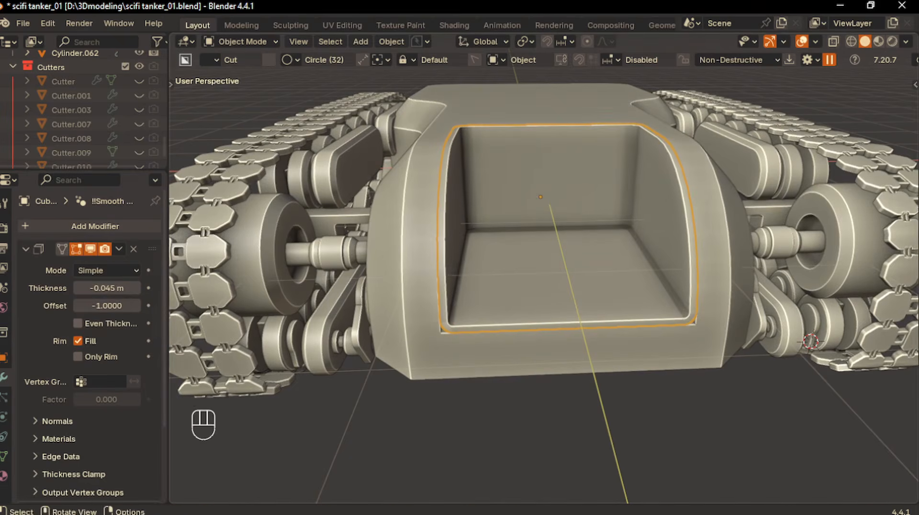
# Step: Scale the recess liner up uniformly to about 1.015
pyautogui.press('s')
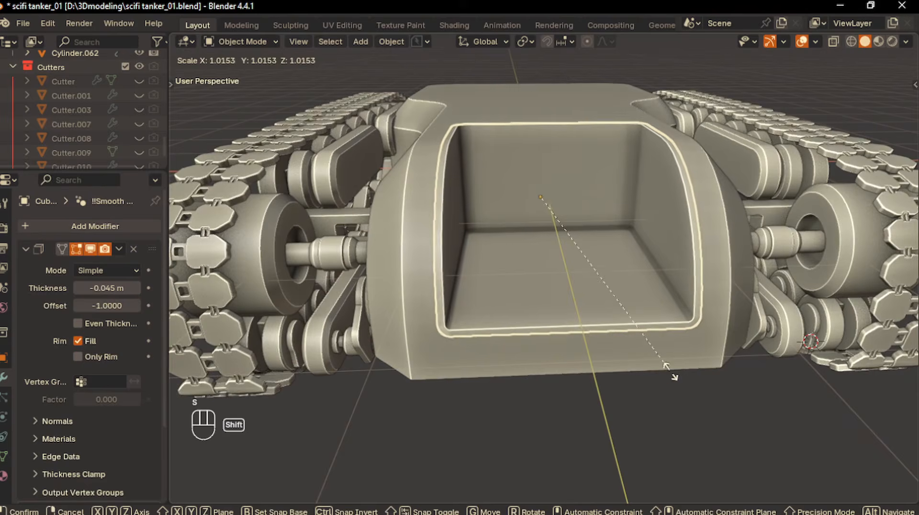
pyautogui.click(675, 374)
pyautogui.moveTo(676, 369); pyautogui.dragTo(434, 389, button='middle')
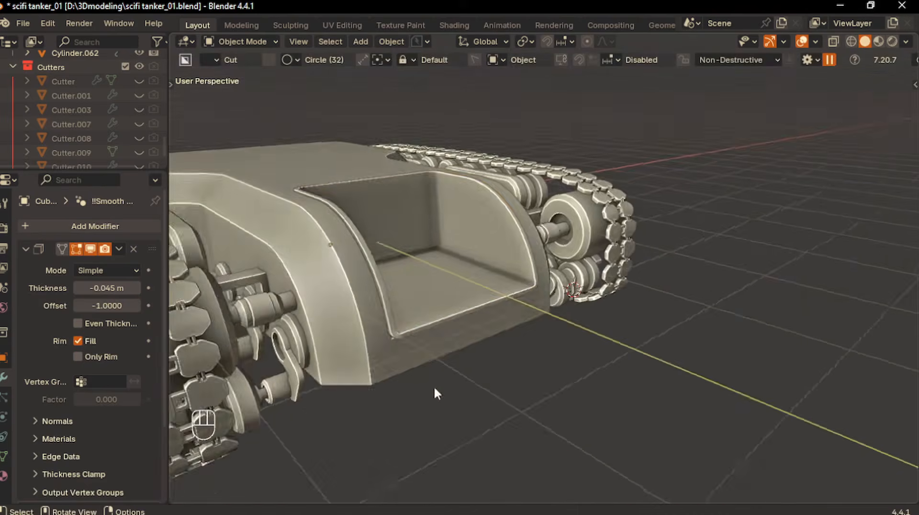
# Step: Try to lower the recess liner about 0.03 m along the Z axis, and undo the move
pyautogui.click(519, 332)
pyautogui.scroll(3, 519, 332)
pyautogui.press('g')
pyautogui.press('z')
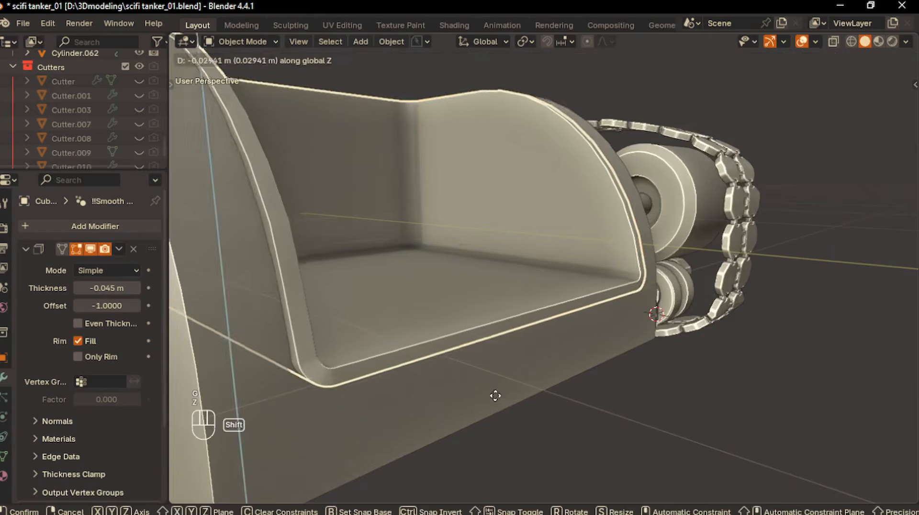
pyautogui.click(495, 395)
pyautogui.scroll(-5, 483, 400)
pyautogui.hotkey('ctrl', 'z')
# Step: Scale the recess liner to about 1.02 along Z and adjust its height to fit the hull opening
pyautogui.press('s')
pyautogui.press('z')
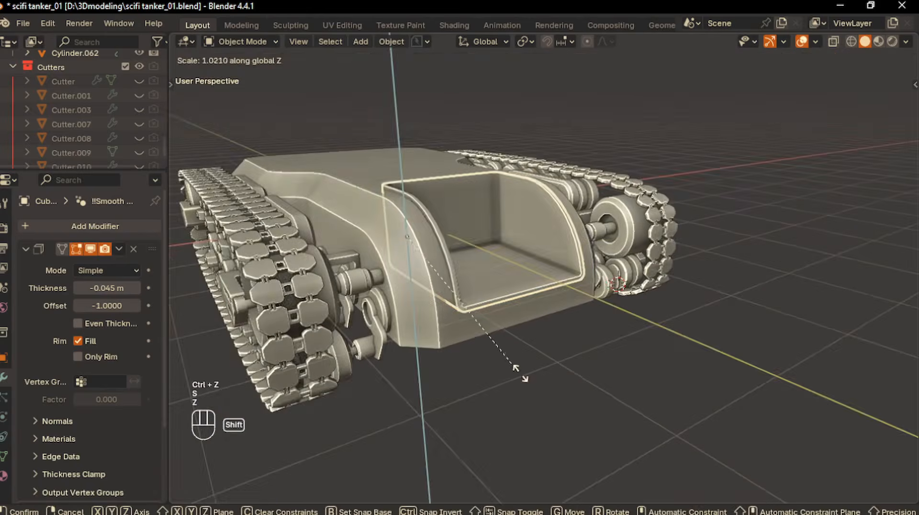
pyautogui.click(519, 371)
pyautogui.scroll(3, 518, 371)
pyautogui.keyDown('shift'); pyautogui.moveTo(519, 371); pyautogui.dragTo(467, 376, button='middle'); pyautogui.keyUp('shift')
pyautogui.press('g')
pyautogui.press('z')
pyautogui.click(521, 380)
pyautogui.scroll(-4, 519, 335)
pyautogui.moveTo(519, 335); pyautogui.dragTo(481, 366, button='middle')
pyautogui.moveTo(497, 287); pyautogui.dragTo(515, 275, button='middle')
pyautogui.scroll(-3, 515, 275)
pyautogui.moveTo(545, 352); pyautogui.dragTo(550, 299, button='middle')
pyautogui.moveTo(543, 346); pyautogui.dragTo(541, 363)
pyautogui.press('Tab')
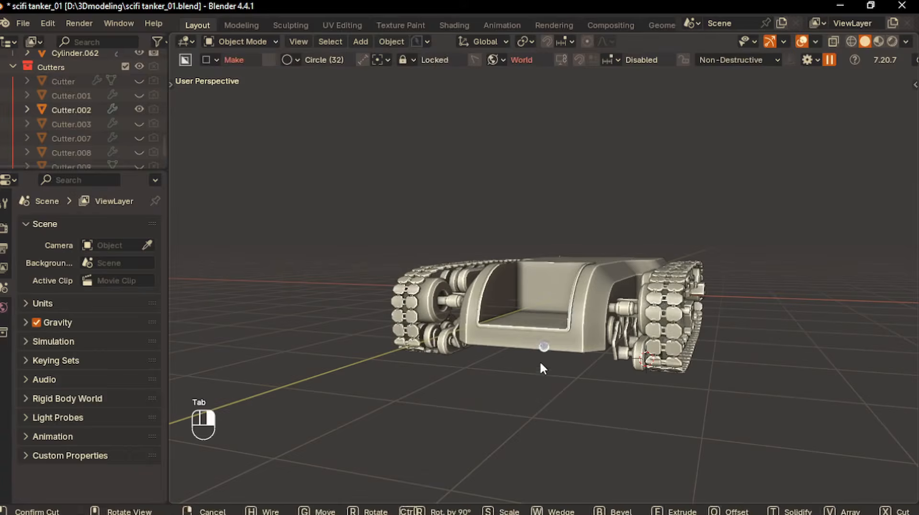
pyautogui.rightClick(540, 364)
# Step: Bevel the hull's lower front edge and the adjoining lower corner edge about 0.13 m with one segment
pyautogui.press('Tab')
pyautogui.click(541, 406)
pyautogui.moveTo(540, 407)
pyautogui.mouseDown(button='middle')
pyautogui.moveTo(568, 357)
pyautogui.moveTo(375, 349)
pyautogui.mouseUp(button='middle')
pyautogui.keyDown('shift'); pyautogui.click(494, 396); pyautogui.keyUp('shift')
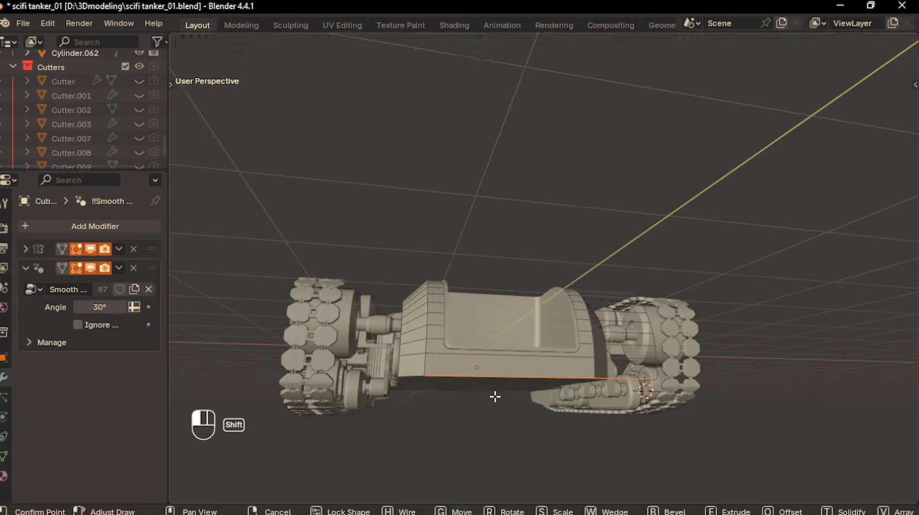
pyautogui.moveTo(495, 396)
pyautogui.mouseDown(button='middle')
pyautogui.moveTo(419, 374)
pyautogui.moveTo(430, 378)
pyautogui.mouseUp(button='middle')
pyautogui.rightClick(397, 382)
pyautogui.keyDown('shift'); pyautogui.click(402, 370); pyautogui.keyUp('shift')
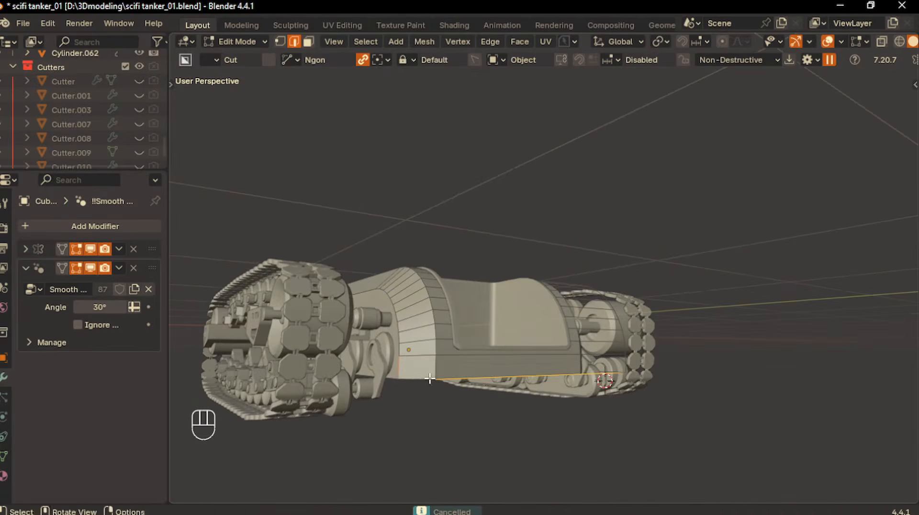
pyautogui.hotkey('ctrl', 'b')
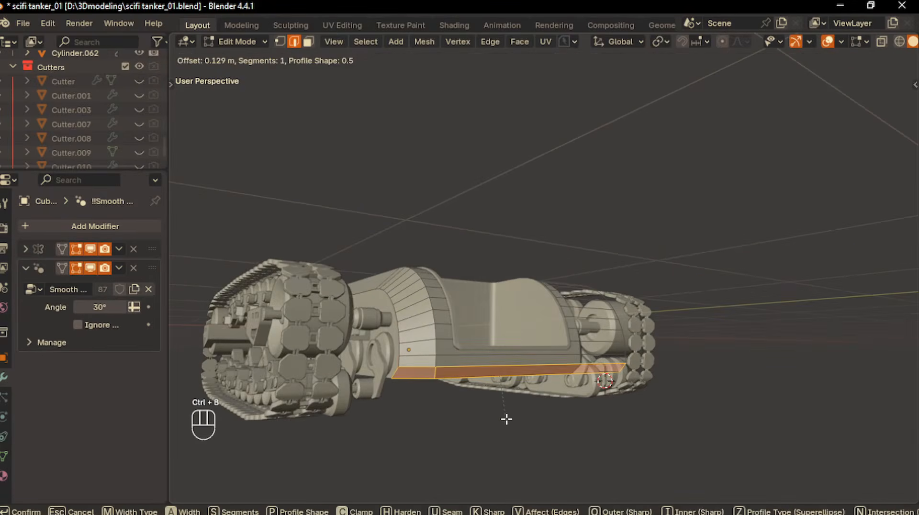
pyautogui.click(506, 419)
pyautogui.press('Tab')
pyautogui.moveTo(506, 419); pyautogui.dragTo(658, 452, button='middle')
# Step: Add a 32-vertex cylinder with 1 m radius and 2 m depth, and rotate it 90° about the Y axis
pyautogui.click(400, 358)
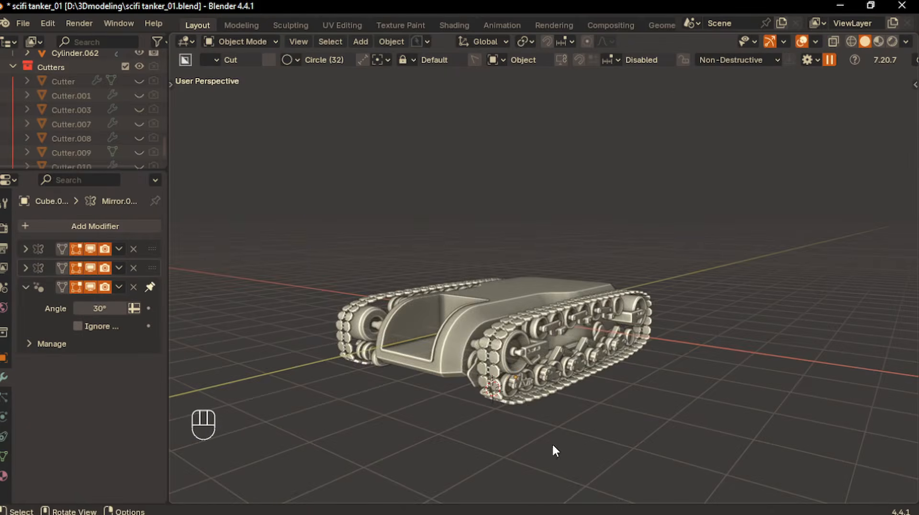
pyautogui.moveTo(469, 380); pyautogui.dragTo(504, 313, button='middle')
pyautogui.click(461, 345)
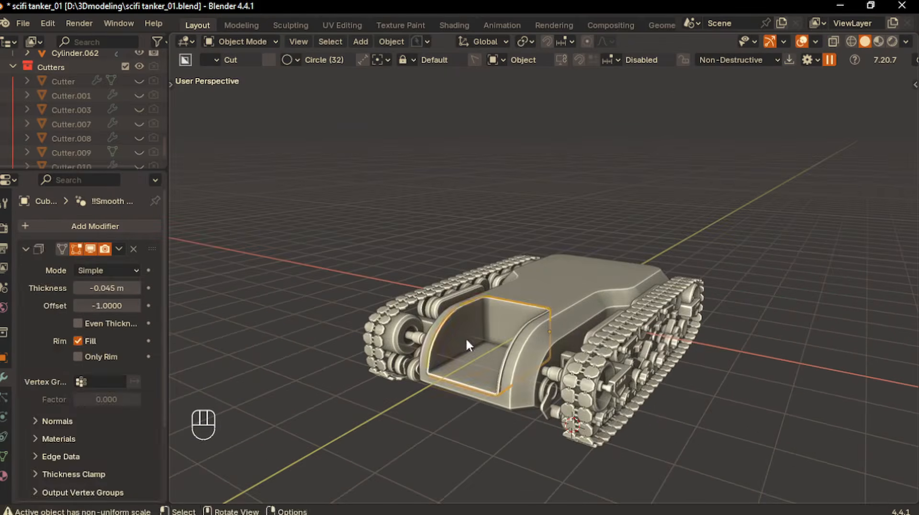
pyautogui.hotkey('shift', 'a')
pyautogui.click(529, 293)
pyautogui.press('KP_7')
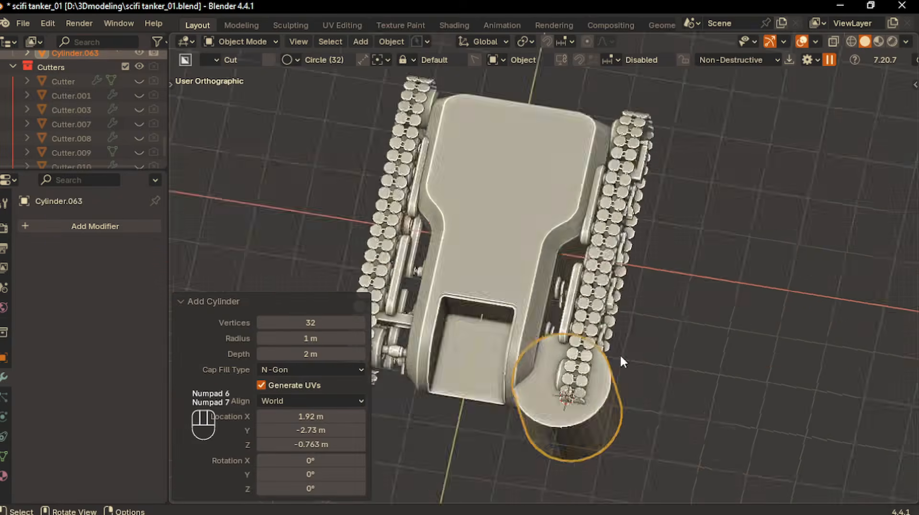
pyautogui.press('r')
pyautogui.press('x')
pyautogui.press('y')
pyautogui.press('KP_9')
pyautogui.press('KP_0')
pyautogui.press('Return')
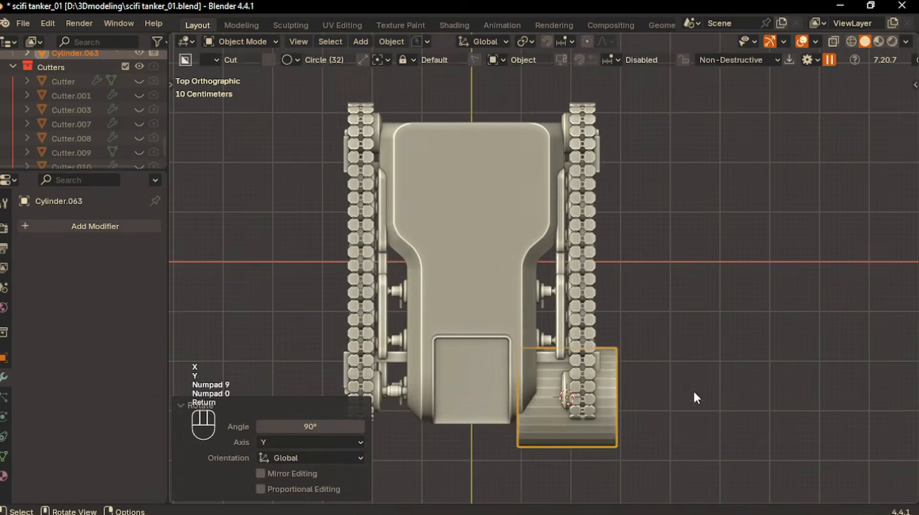
# Step: Scale the cylinder to 0.521 and move it about -1.91 m in X and 0.15 m in Y over the front recess
pyautogui.press('s')
pyautogui.click(657, 433)
pyautogui.press('g')
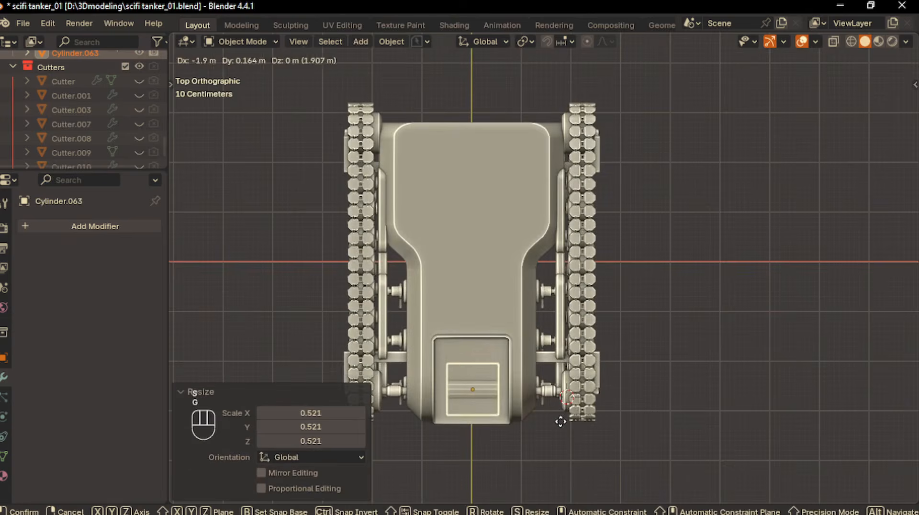
pyautogui.click(559, 421)
# Step: Stretch the cylinder to 1.48 along X and raise it about 0.87 m into the recess
pyautogui.press('s')
pyautogui.press('x')
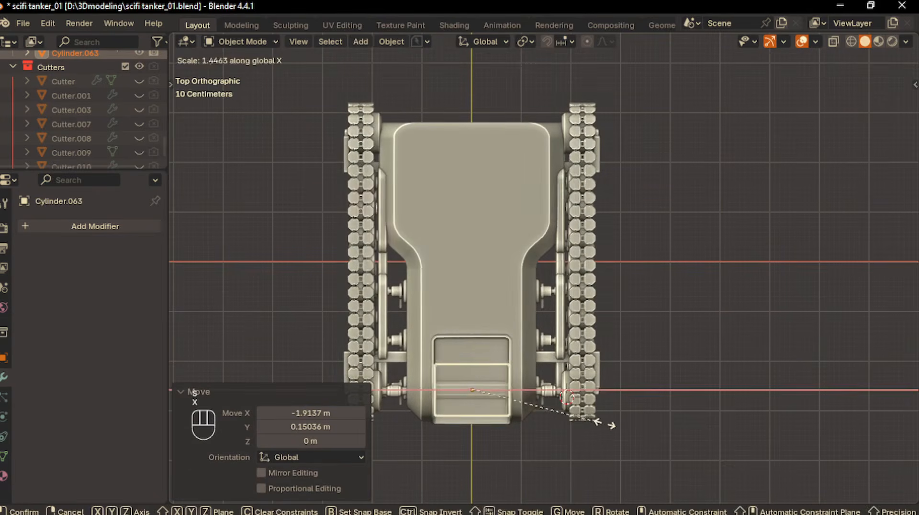
pyautogui.click(604, 420)
pyautogui.press('KP_1')
pyautogui.press('g')
pyautogui.press('z')
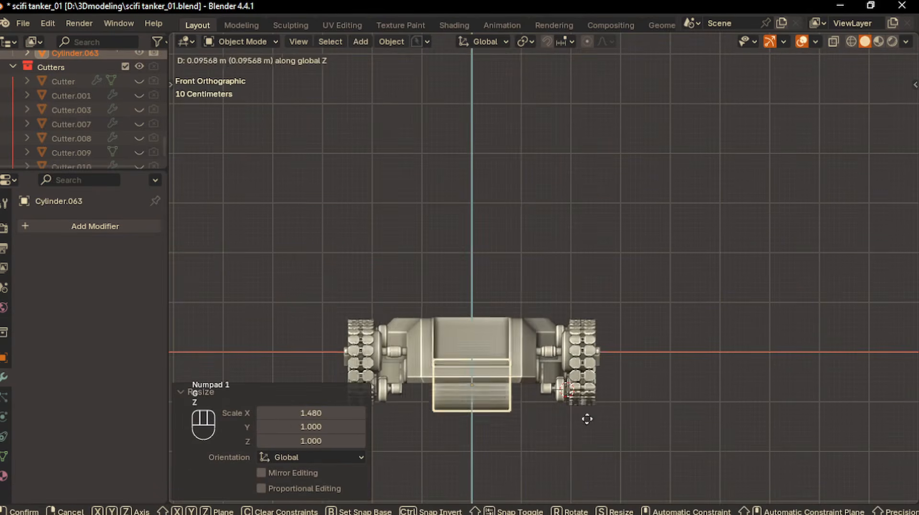
pyautogui.click(593, 390)
pyautogui.scroll(3, 593, 390)
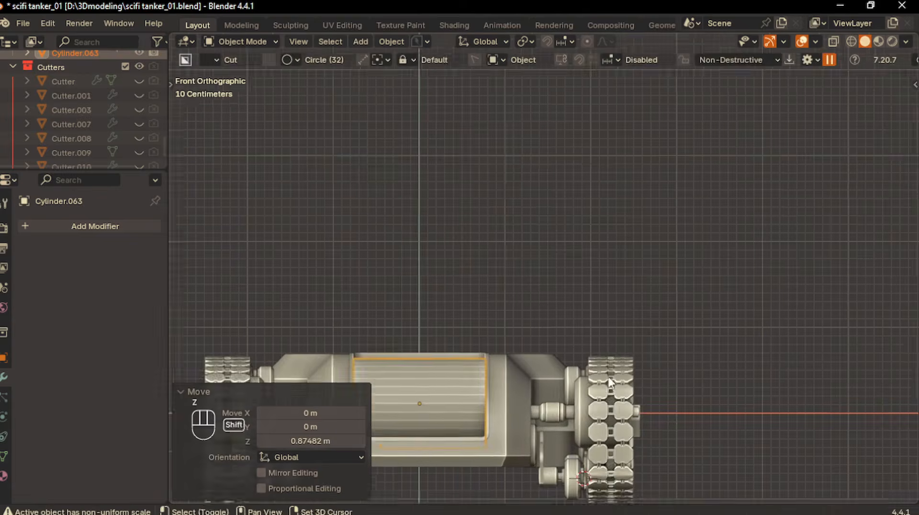
# Step: Narrow the cylinder to 0.779 along X, shrink it slightly overall, and widen it to 1.039 along X
pyautogui.press('s')
pyautogui.press('x')
pyautogui.click(574, 381)
pyautogui.press('s')
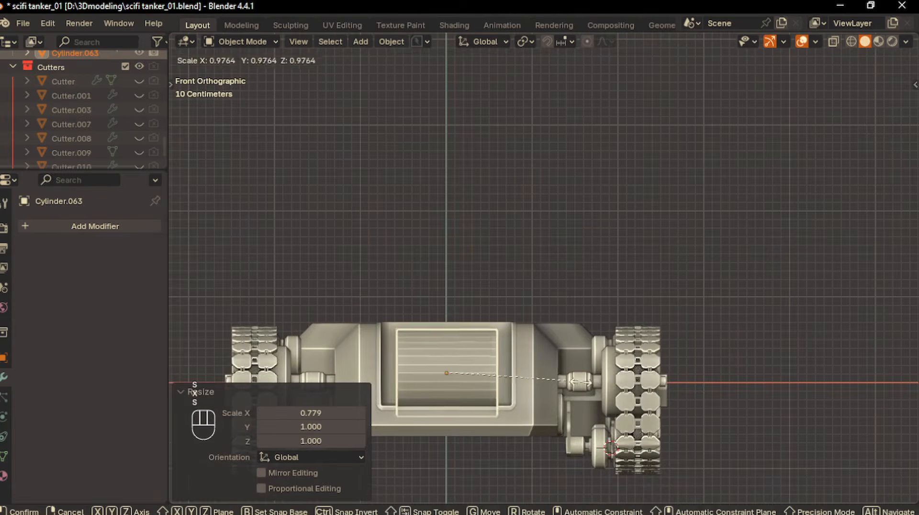
pyautogui.click(544, 382)
pyautogui.press('s')
pyautogui.press('x')
pyautogui.click(551, 381)
# Step: Apply Shade Auto Smooth to the cylinder
pyautogui.moveTo(550, 381); pyautogui.dragTo(485, 403, button='middle')
pyautogui.rightClick(482, 392)
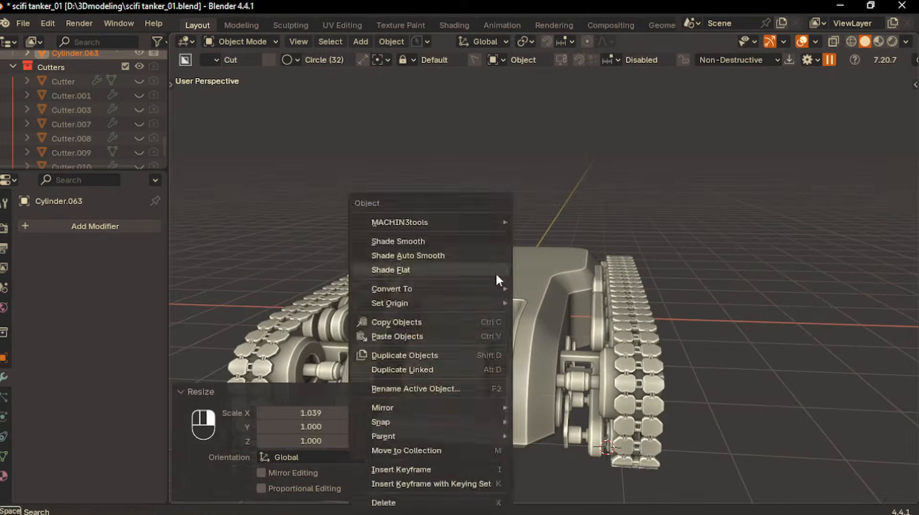
pyautogui.click(495, 271)
pyautogui.rightClick(379, 271)
pyautogui.click(379, 256)
pyautogui.click(373, 239)
# Step: Bevel the rims of both cylinder end caps about 0.13 m with one segment
pyautogui.moveTo(467, 315); pyautogui.dragTo(416, 400, button='middle')
pyautogui.scroll(4, 493, 358)
pyautogui.click(463, 371)
pyautogui.press('Tab')
pyautogui.click(476, 372)
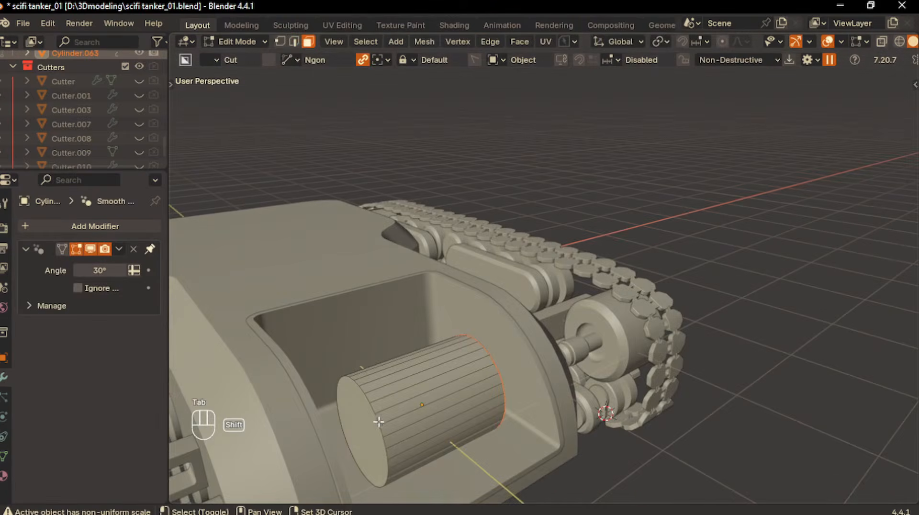
pyautogui.hotkey('ctrl', 'b')
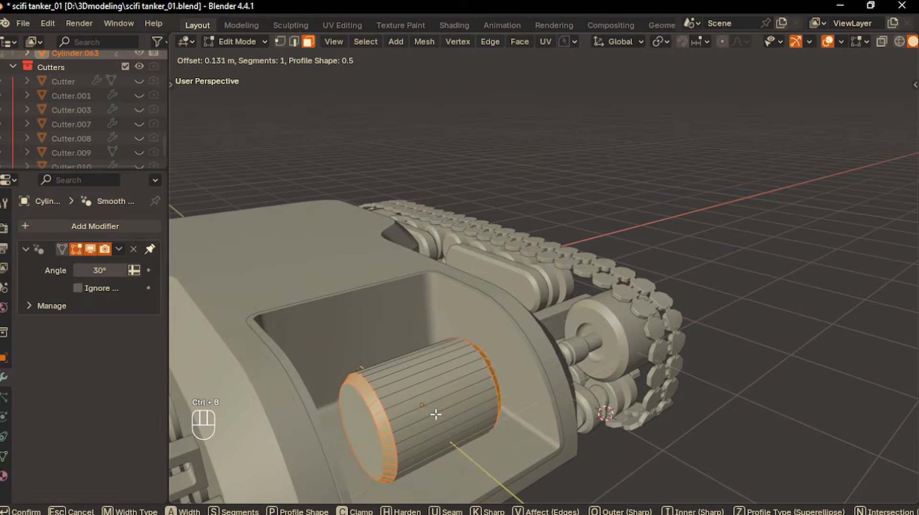
pyautogui.click(436, 414)
# Step: Isolate the cylinder, select a run of long side faces from its top around toward the rear, and leave the isolated view
pyautogui.scroll(3, 478, 349)
pyautogui.moveTo(570, 297); pyautogui.dragTo(521, 287, button='middle')
pyautogui.press('/')
pyautogui.moveTo(617, 247); pyautogui.dragTo(560, 236, button='middle')
pyautogui.click(560, 236)
pyautogui.moveTo(694, 229); pyautogui.dragTo(620, 230, button='middle')
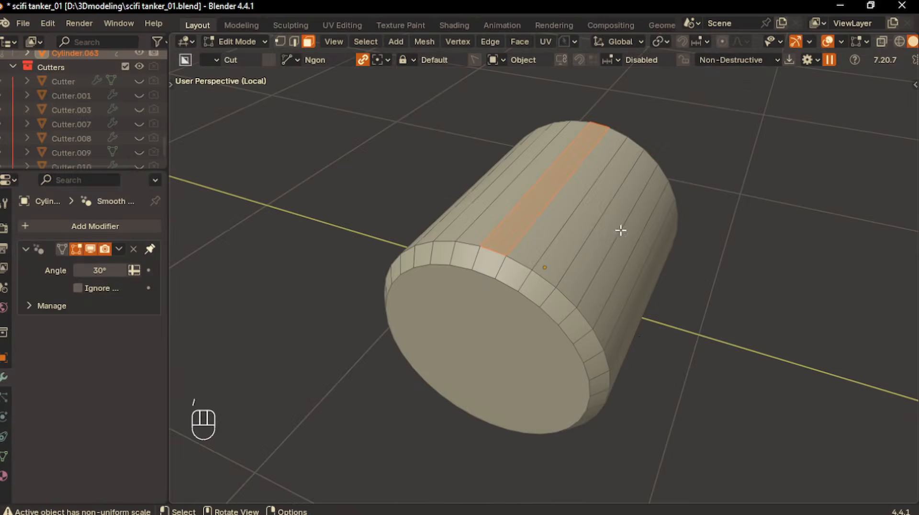
pyautogui.keyDown('ctrl'); pyautogui.click(633, 359); pyautogui.keyUp('ctrl')
pyautogui.press('/')
# Step: Extrude the selected cylinder faces about 0.76 m along their normal and shift them about 0.08 m in Y and -0.12 m in Z
pyautogui.press('e')
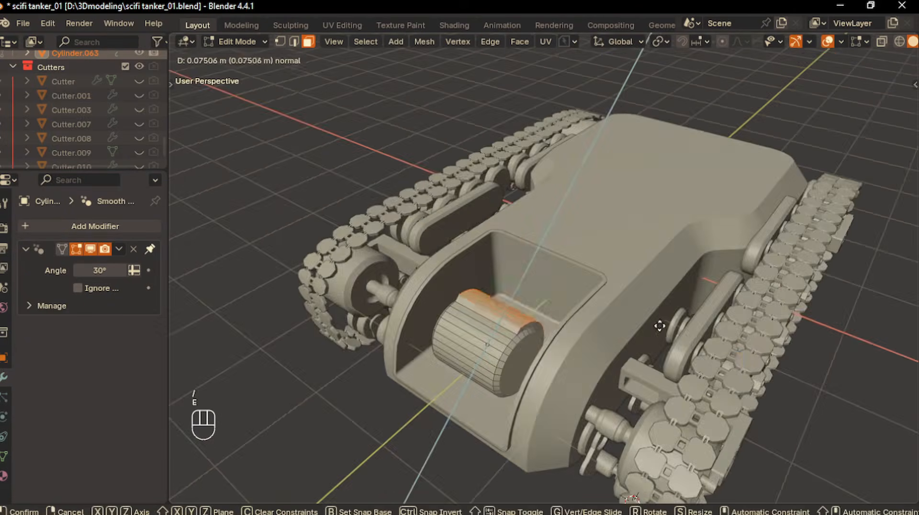
pyautogui.click(702, 293)
pyautogui.press('KP_1')
pyautogui.press('KP_4')
pyautogui.press('KP_3')
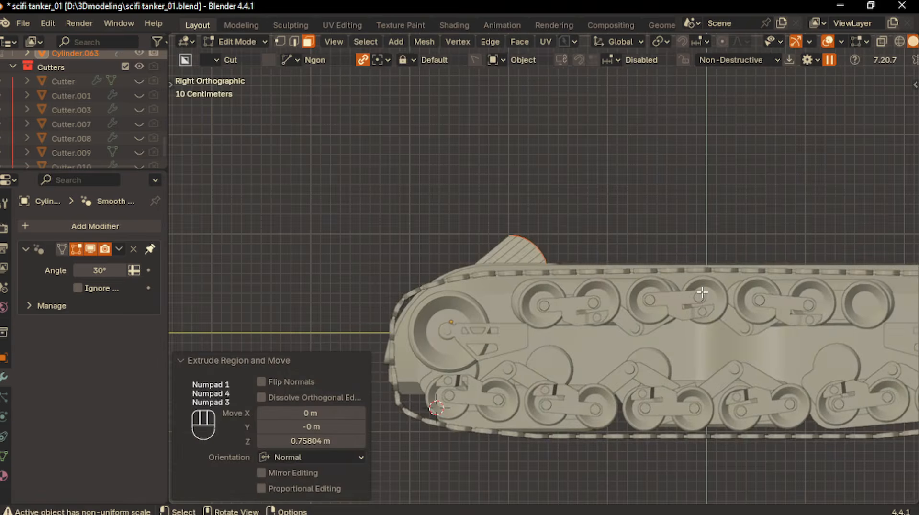
pyautogui.press('g')
pyautogui.click(706, 301)
pyautogui.moveTo(705, 301); pyautogui.dragTo(657, 339, button='middle')
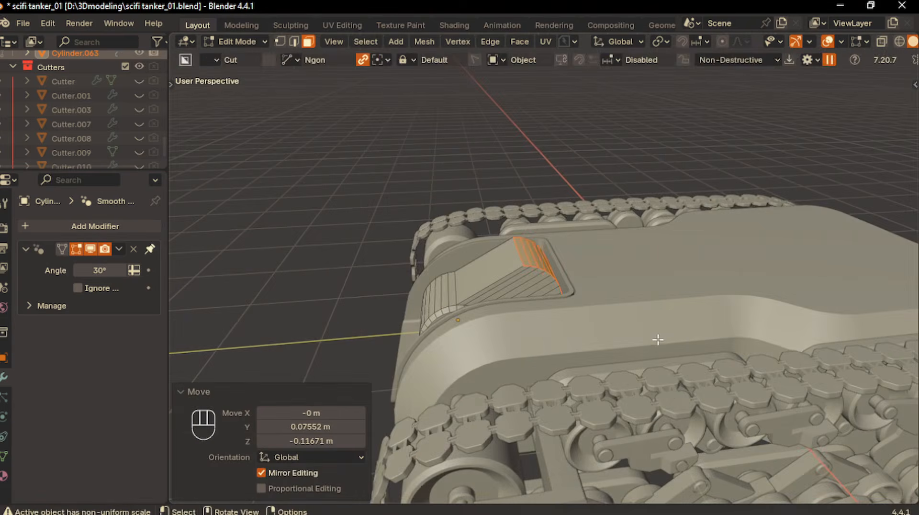
# Step: Lower the extruded faces about 0.17 m, move them about 0.5 m along Y toward the recess's back wall, and fine-tune their height
pyautogui.press('g')
pyautogui.press('z')
pyautogui.click(667, 349)
pyautogui.press('g')
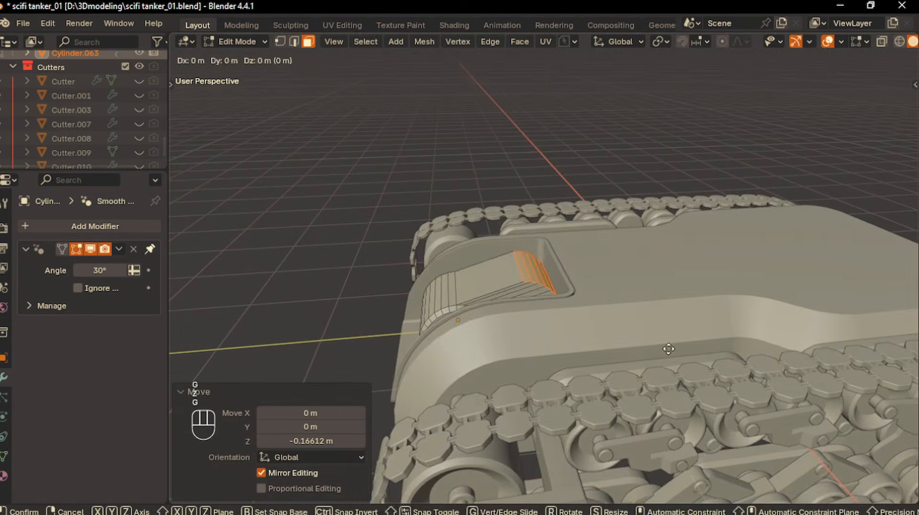
pyautogui.press('y')
pyautogui.click(710, 344)
pyautogui.press('g')
pyautogui.press('z')
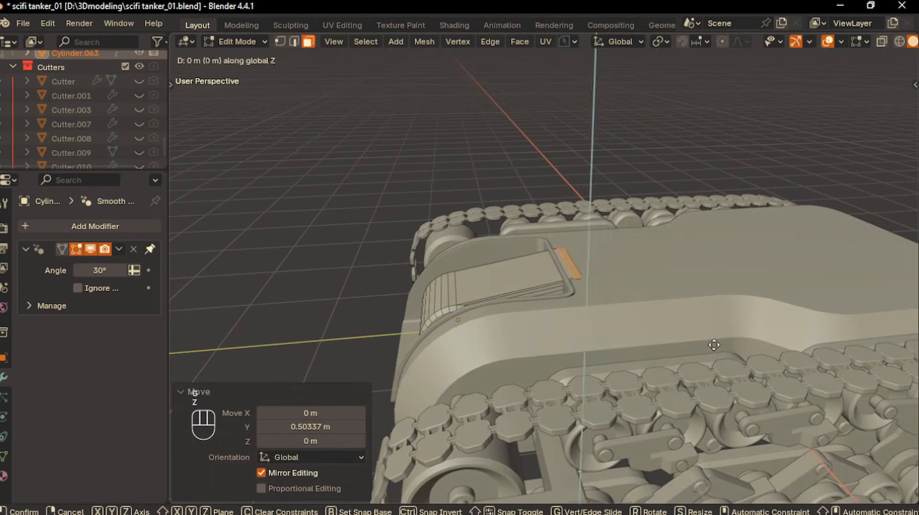
pyautogui.click(713, 349)
pyautogui.moveTo(713, 349); pyautogui.dragTo(633, 335, button='middle')
# Step: Select the whole extended cylinder mesh and simplify it with Limited Dissolve at a 5° maximum angle
pyautogui.press('a')
pyautogui.press('x')
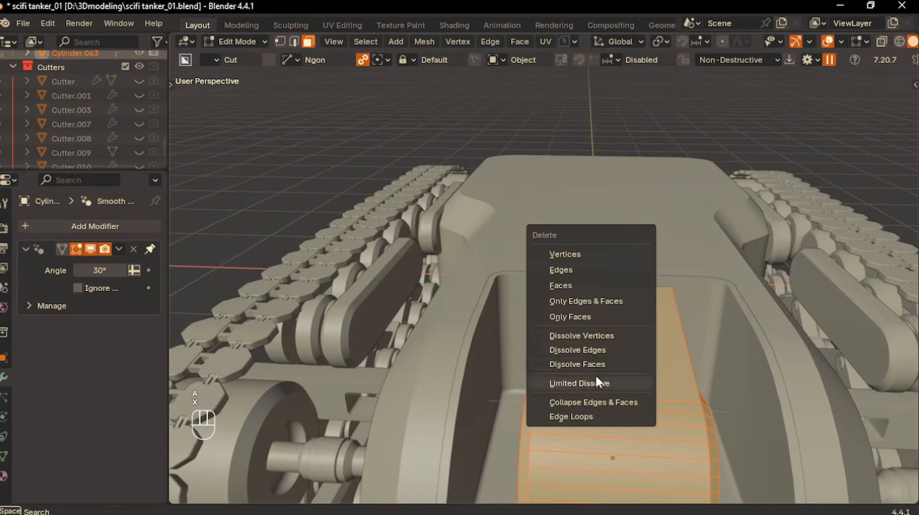
pyautogui.click(597, 377)
pyautogui.scroll(-3, 595, 376)
pyautogui.moveTo(595, 376); pyautogui.dragTo(516, 364, button='middle')
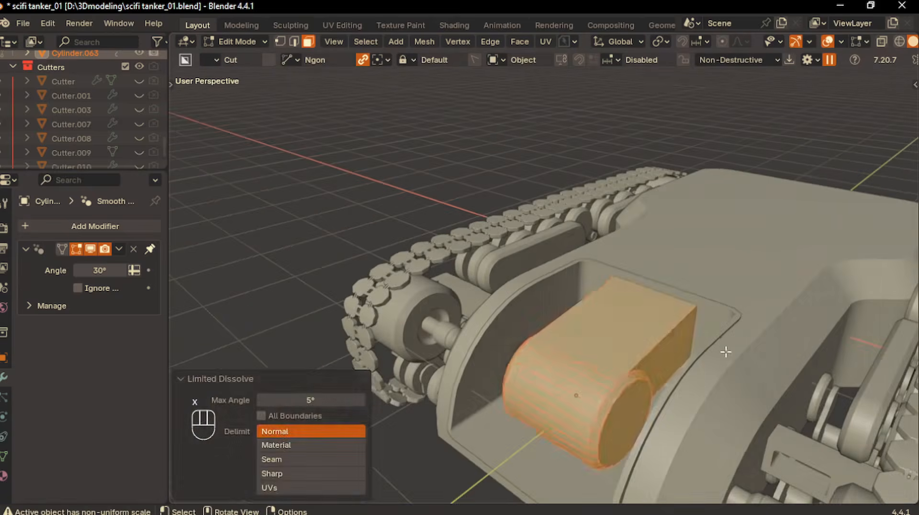
pyautogui.click(726, 353)
# Step: Add one centred loop cut around the extended cylinder and bevel it to a band with a width of 0.573 m
pyautogui.moveTo(619, 355)
pyautogui.mouseDown(button='middle')
pyautogui.moveTo(662, 342)
pyautogui.moveTo(613, 354)
pyautogui.mouseUp(button='middle')
pyautogui.hotkey('ctrl', 'r')
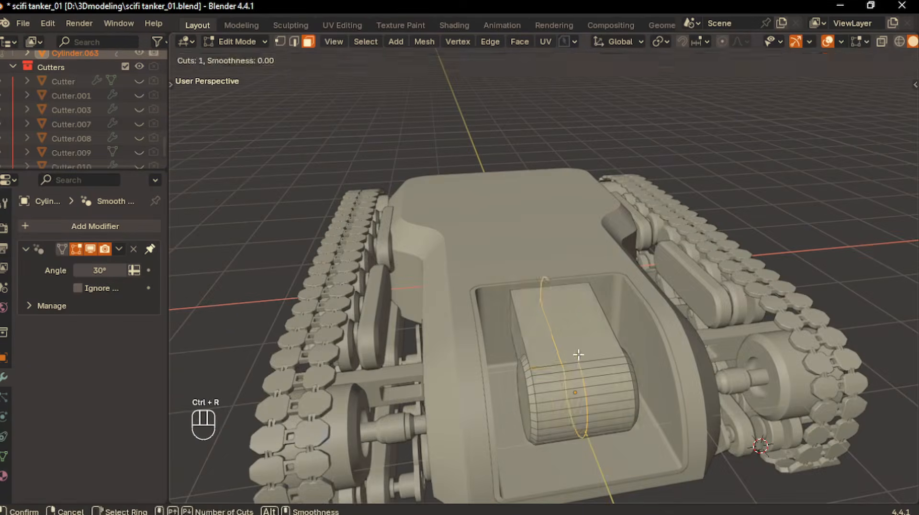
pyautogui.click(599, 362)
pyautogui.hotkey('ctrl', 'b')
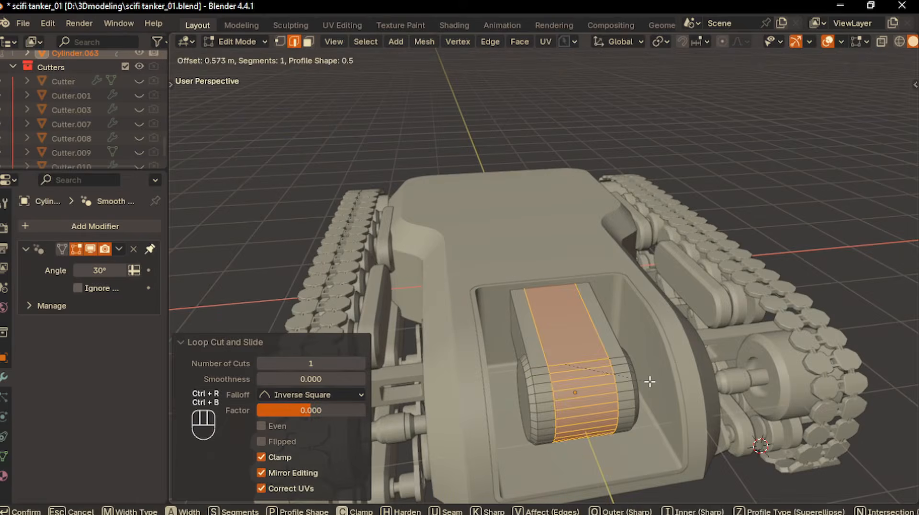
pyautogui.click(650, 382)
# Step: Extrude the central band's faces inward along their normals with an offset of -0.0905 m
pyautogui.hotkey('alt', 'e')
pyautogui.click(650, 381)
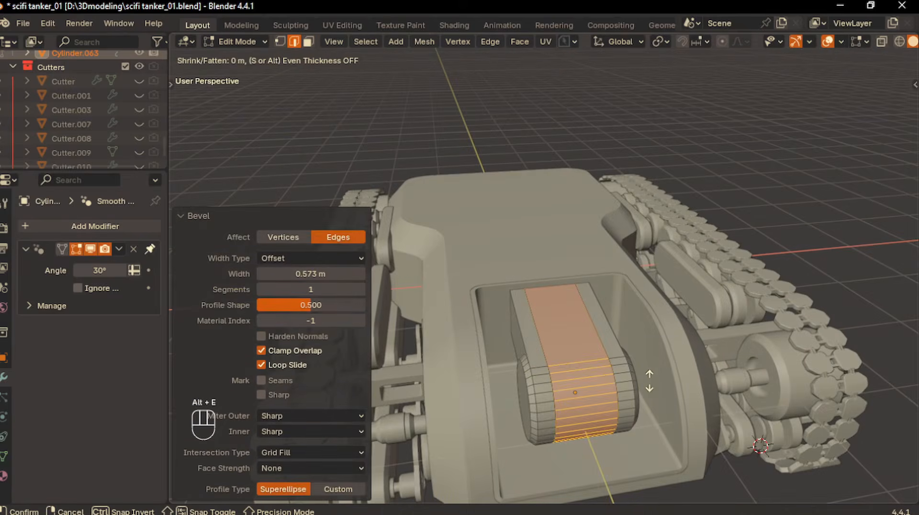
pyautogui.click(645, 385)
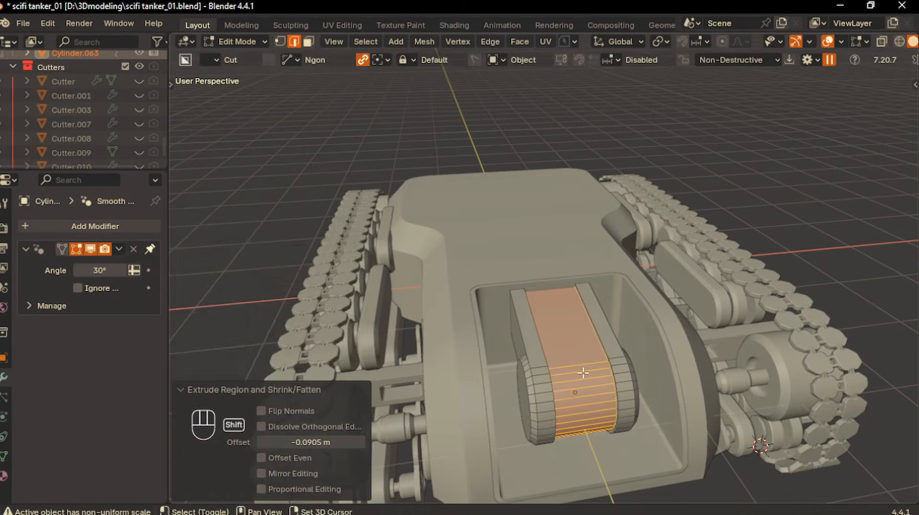
# Step: Inset the selected central band by about 0.046 m and extrude it outward along its normals by 0.0756 m
pyautogui.moveTo(645, 385); pyautogui.dragTo(679, 379, button='middle')
pyautogui.press('i')
pyautogui.click(688, 380)
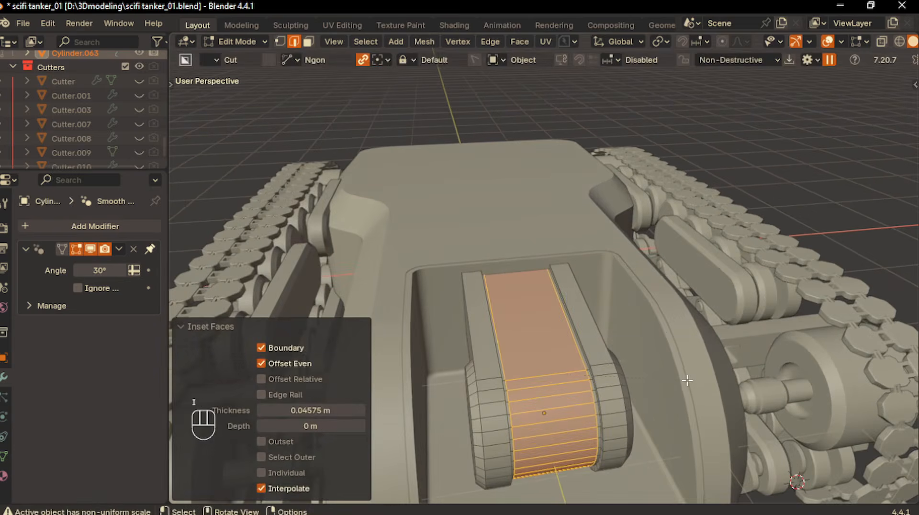
pyautogui.hotkey('alt', 'e')
pyautogui.click(686, 378)
pyautogui.click(687, 377)
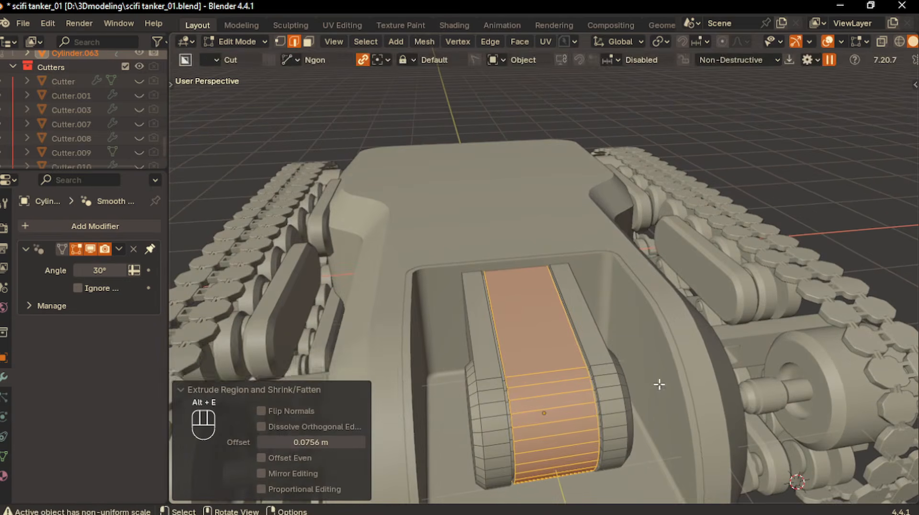
# Step: Scale the raised central band to 0.921 along the X axis
pyautogui.moveTo(658, 383); pyautogui.dragTo(732, 381, button='middle')
pyautogui.press('s')
pyautogui.press('x')
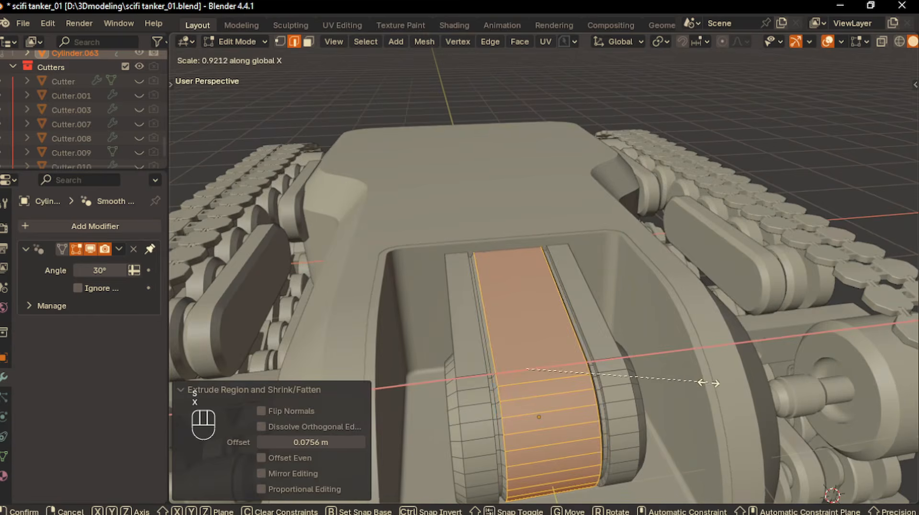
pyautogui.click(709, 383)
# Step: Add one centred loop cut around the raised band and bevel it to a width of 0.122 m
pyautogui.hotkey('ctrl', 'r')
pyautogui.click(547, 375)
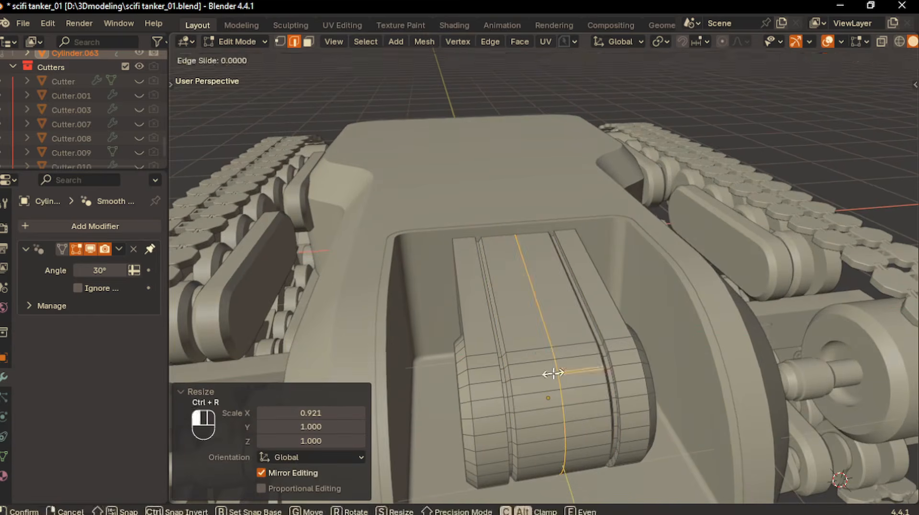
pyautogui.rightClick(668, 391)
pyautogui.hotkey('ctrl', 'b')
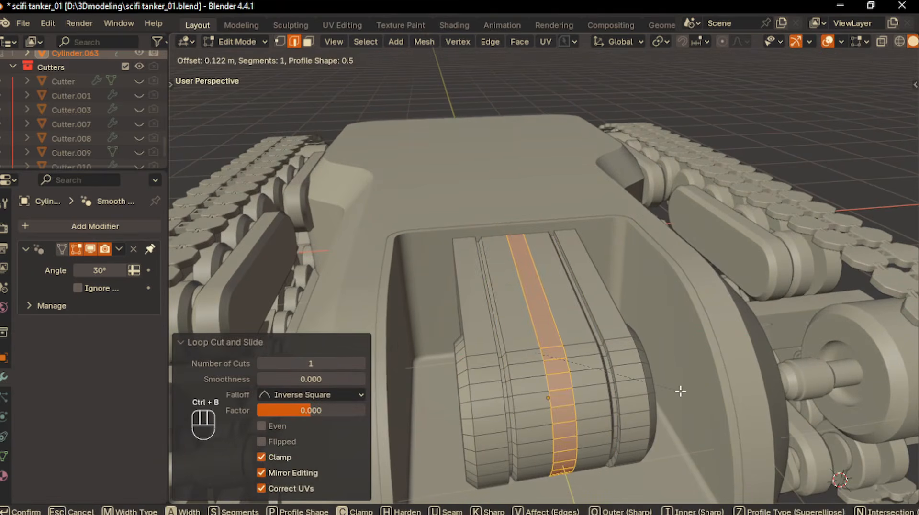
pyautogui.click(679, 390)
# Step: Extrude the narrow middle strip inward along its normals by about -0.161 m to form a groove
pyautogui.hotkey('alt', 'e')
pyautogui.click(677, 390)
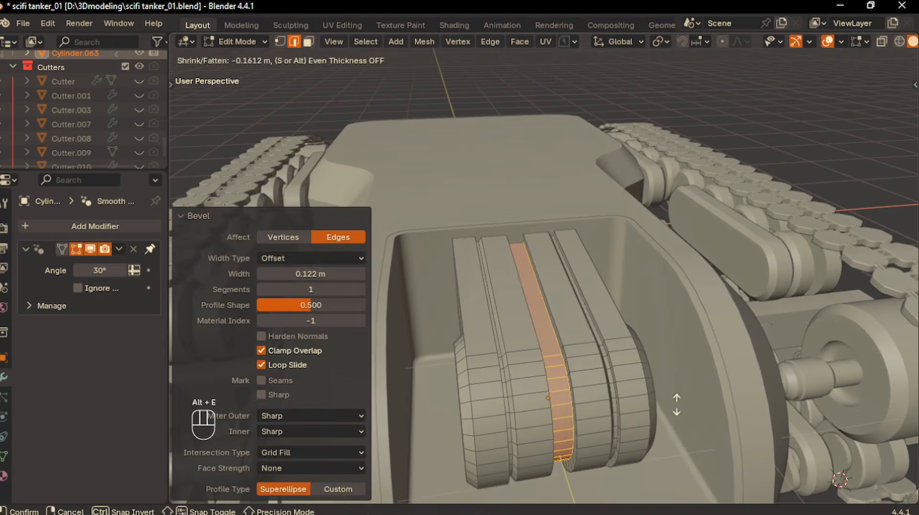
pyautogui.click(676, 404)
# Step: Select both upper edge loops of the middle groove and bevel them with a width of 0.0479 m
pyautogui.keyDown('alt'); pyautogui.middleClick(531, 266); pyautogui.keyUp('alt')
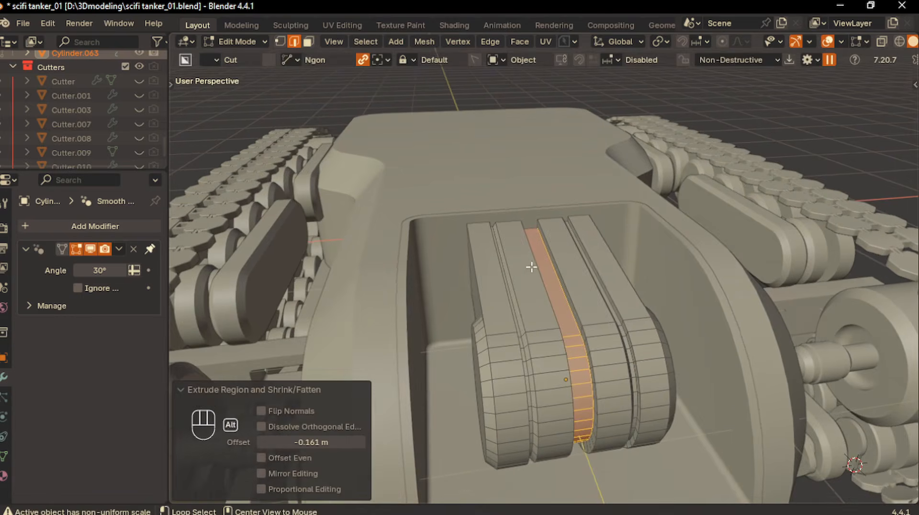
pyautogui.keyDown('alt'); pyautogui.click(562, 266); pyautogui.keyUp('alt')
pyautogui.hotkey('ctrl', 'b')
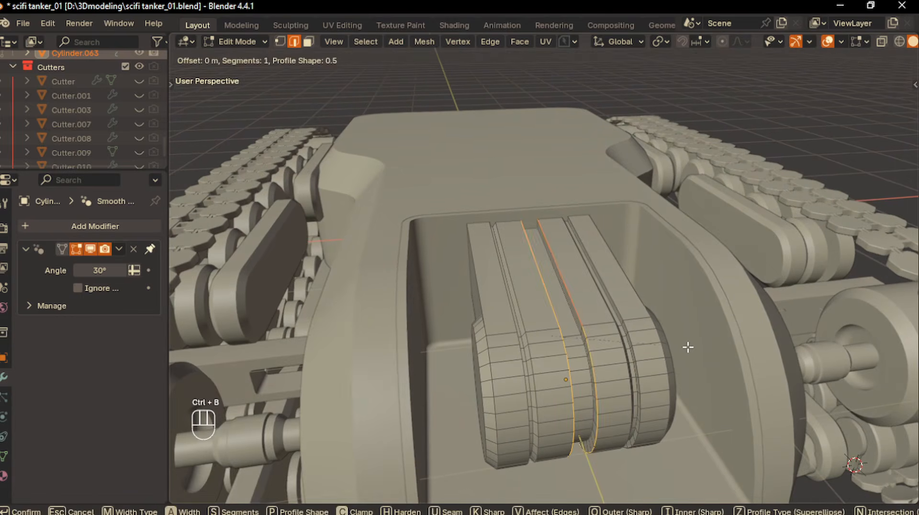
pyautogui.click(690, 347)
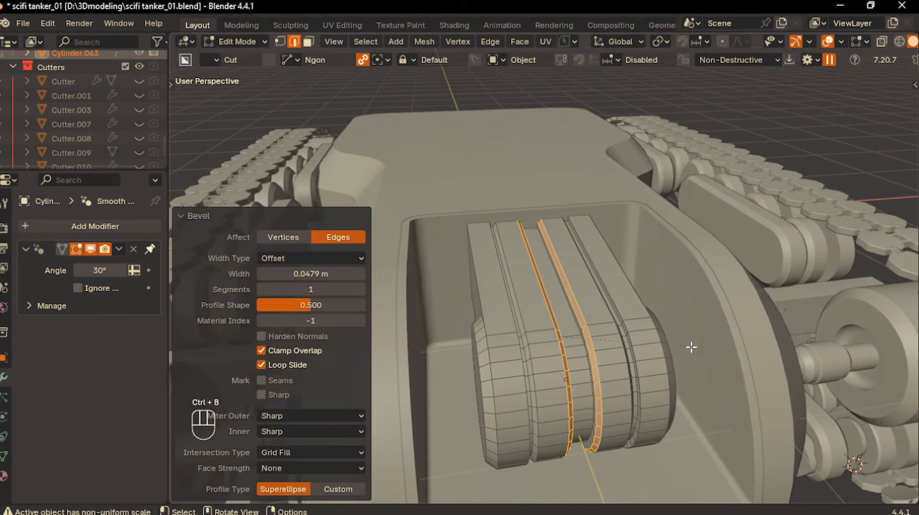
# Step: Add one centred loop cut across the long flat strips of the grooved part, behind its rounded end
pyautogui.press('Tab')
pyautogui.click(684, 282)
pyautogui.scroll(-4, 681, 289)
pyautogui.moveTo(681, 288); pyautogui.dragTo(657, 294, button='middle')
pyautogui.click(856, 247)
pyautogui.moveTo(754, 321); pyautogui.dragTo(552, 260, button='middle')
pyautogui.click(553, 260)
pyautogui.press('Tab')
pyautogui.click(565, 319)
pyautogui.moveTo(592, 292); pyautogui.dragTo(575, 274, button='middle')
pyautogui.scroll(3, 577, 273)
pyautogui.hotkey('ctrl', 'r')
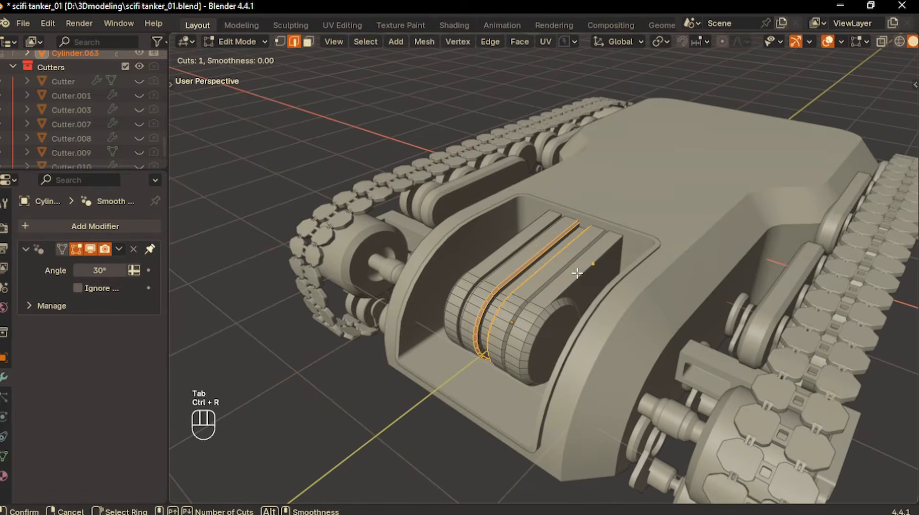
pyautogui.click(543, 257)
pyautogui.rightClick(543, 257)
# Step: Continue the crosswise cut over the outer strip to its edge with the Knife tool
pyautogui.scroll(6, 599, 325)
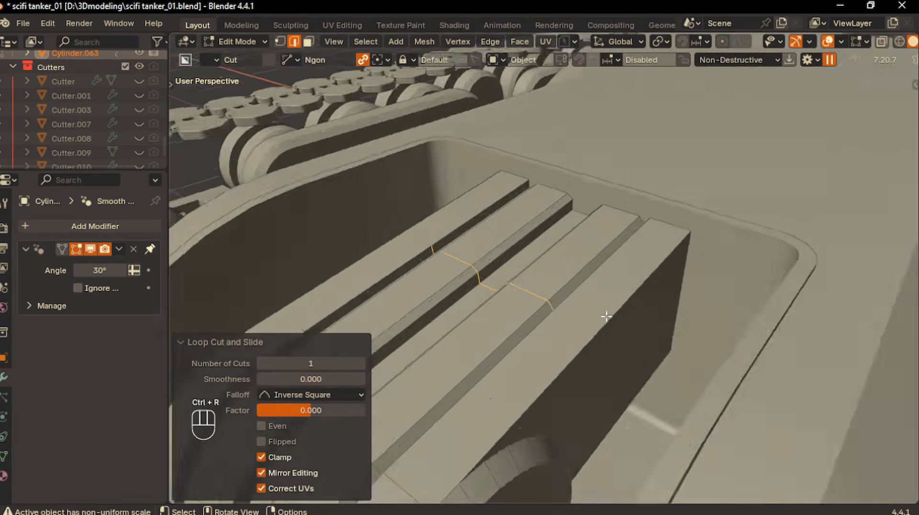
pyautogui.moveTo(615, 316); pyautogui.dragTo(619, 290, button='middle')
pyautogui.press('k')
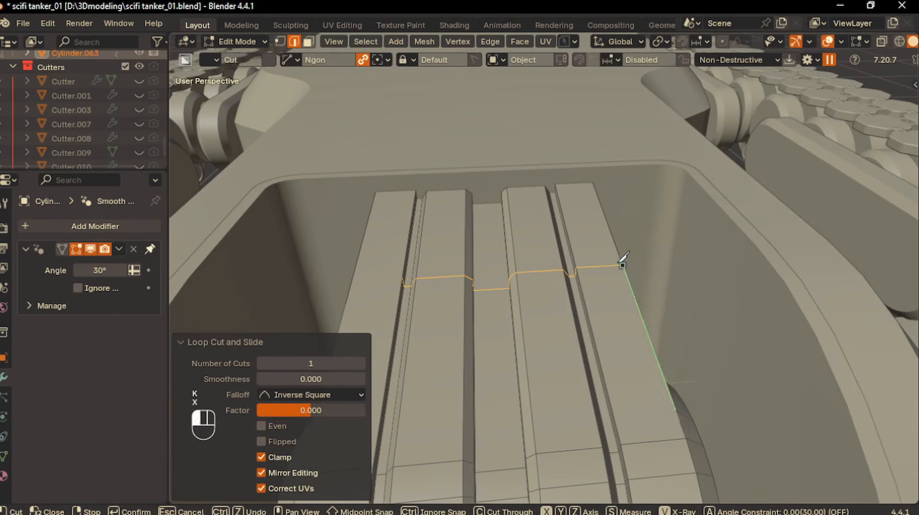
pyautogui.press('Return')
# Step: Mirror the grooved part with a Mirror modifier so the cut spans both halves, and resume edge editing
pyautogui.moveTo(586, 279); pyautogui.dragTo(562, 302, button='middle')
pyautogui.press('Tab')
pyautogui.click(593, 225)
pyautogui.scroll(-5, 565, 285)
pyautogui.hotkey('alt', 'x')
pyautogui.press('Tab')
pyautogui.click(563, 314)
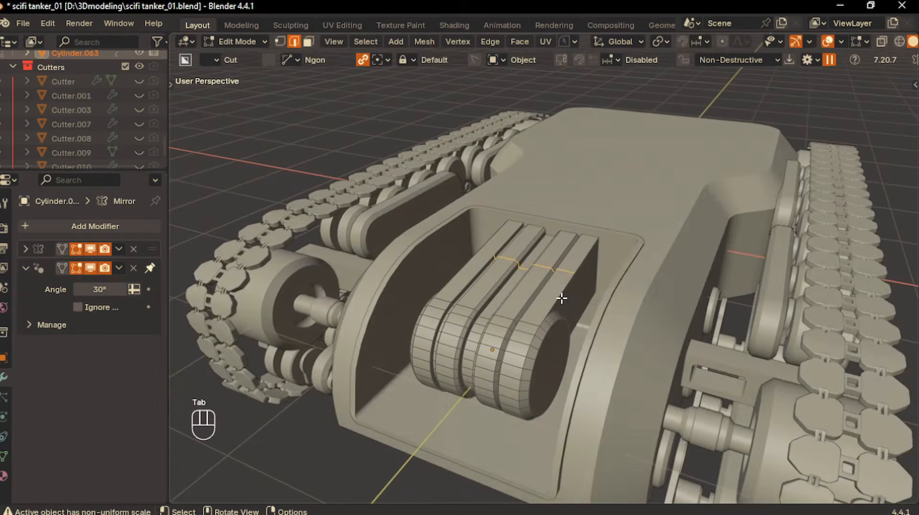
# Step: Enable proportional editing and slide the crosswise edge loop toward the rounded end with a factor of -0.152
pyautogui.press('o')
pyautogui.press('g')
pyautogui.press('g')
pyautogui.press('g')
pyautogui.click(557, 305)
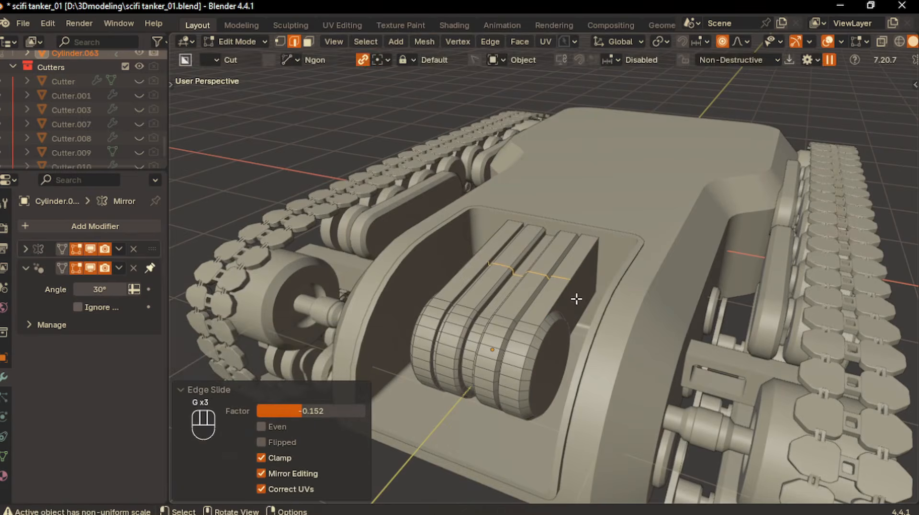
pyautogui.press('g')
pyautogui.press('z')
pyautogui.hotkey('ctrl', 'z')
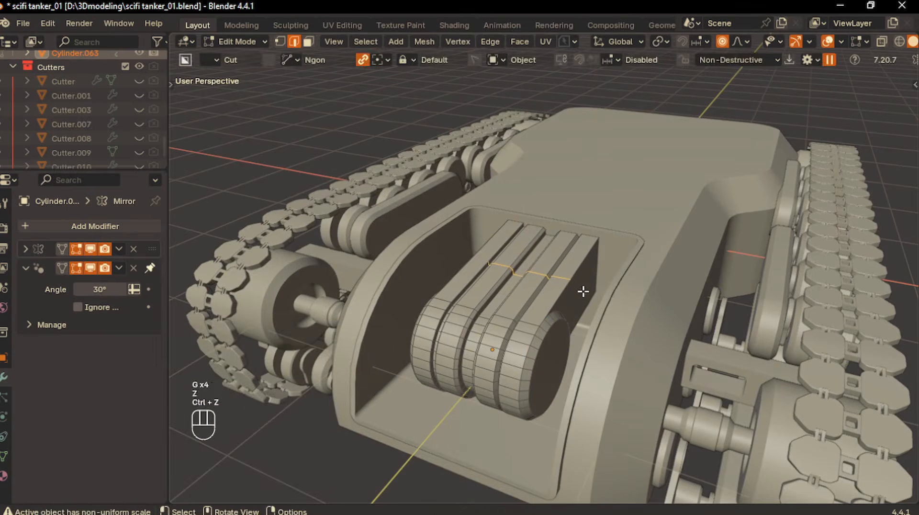
# Step: Reduce the proportional editing size to about 0.65 m and raise the crosswise loop about 0.127 m along Z
pyautogui.press('g')
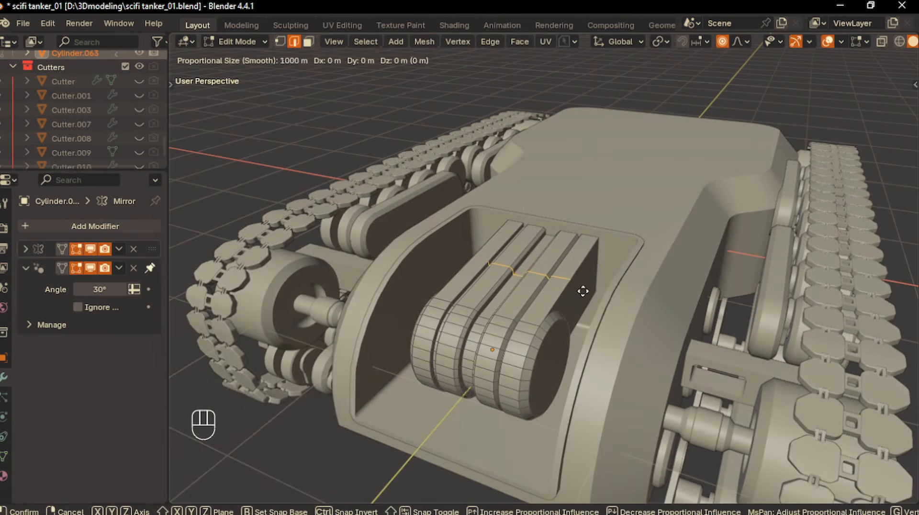
pyautogui.scroll(12, 582, 291)
pyautogui.click(582, 291)
pyautogui.scroll(-15, 581, 291)
pyautogui.press('g')
pyautogui.scroll(-6, 580, 290)
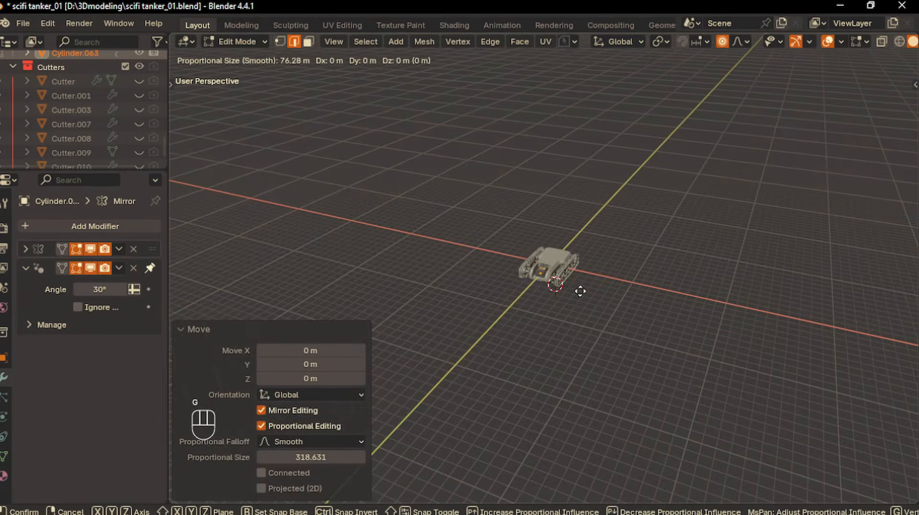
pyautogui.scroll(20, 580, 291)
pyautogui.click(580, 291)
pyautogui.scroll(15, 580, 291)
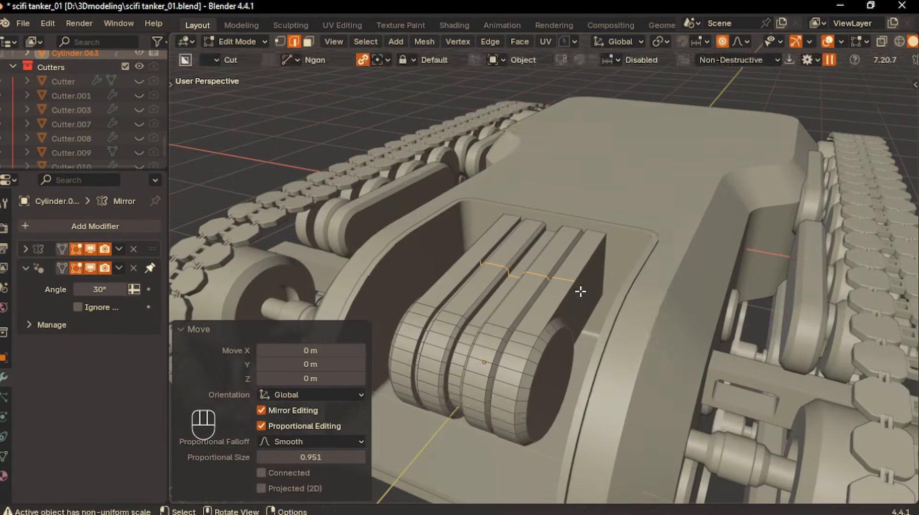
pyautogui.press('g')
pyautogui.scroll(4, 579, 291)
pyautogui.press('z')
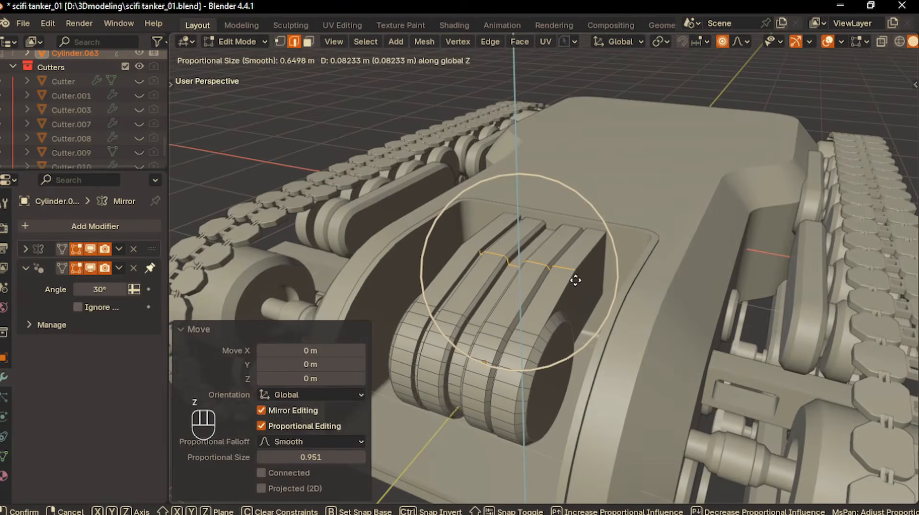
pyautogui.click(574, 271)
# Step: Turn off proportional editing and bevel the raised crosswise loop to soften the part's bend
pyautogui.moveTo(574, 271); pyautogui.dragTo(755, 86, button='middle')
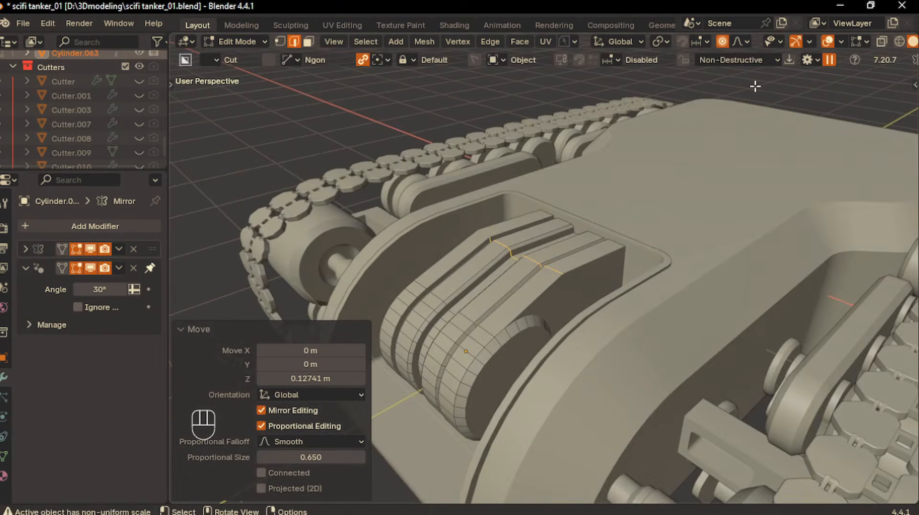
pyautogui.press('Tab')
pyautogui.press('Tab')
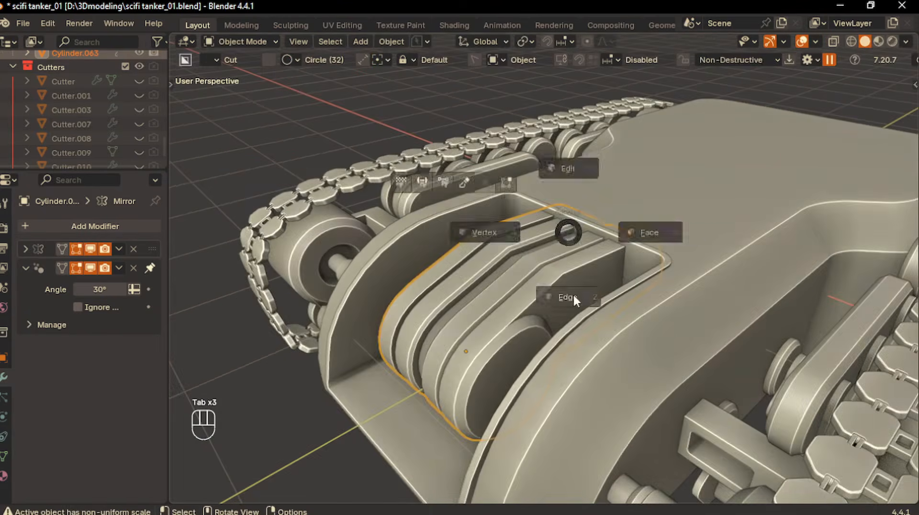
pyautogui.press('o')
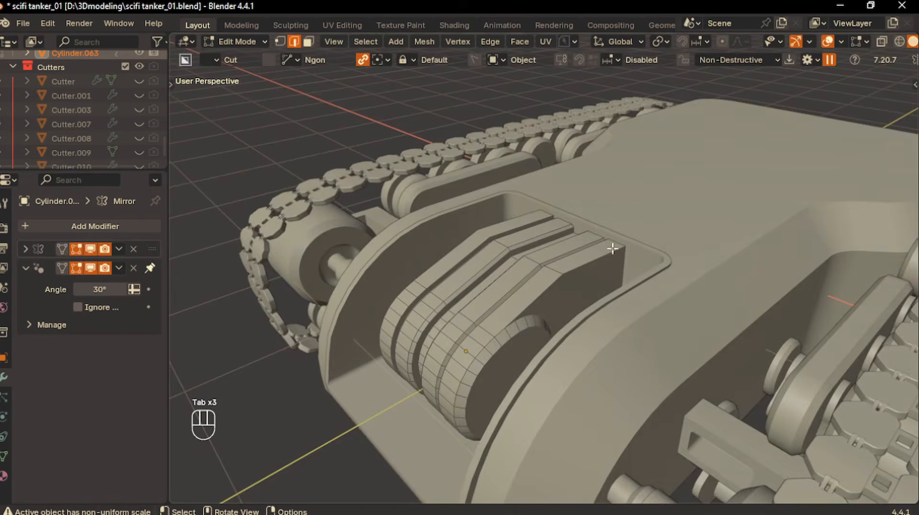
pyautogui.keyDown('alt'); pyautogui.click(531, 262); pyautogui.keyUp('alt')
pyautogui.moveTo(531, 262); pyautogui.dragTo(697, 446, button='middle')
pyautogui.hotkey('ctrl', 'b')
pyautogui.click(674, 278)
pyautogui.press('Tab')
# Step: Add a plane and move it in front view about -1.91 m in X and 0.98 m in Z, centring it over the recess
pyautogui.scroll(-3, 655, 263)
pyautogui.press('KP_1')
pyautogui.moveTo(560, 389); pyautogui.dragTo(550, 426, button='middle')
pyautogui.scroll(-3, 523, 299)
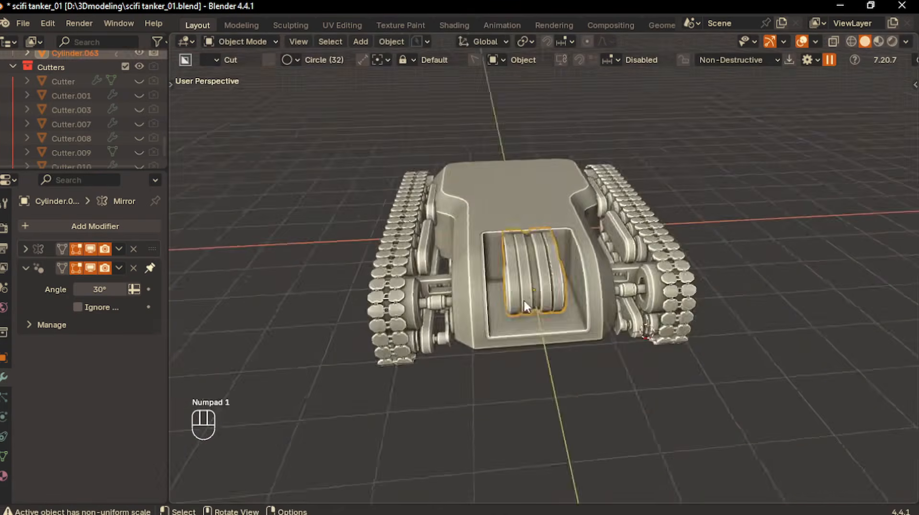
pyautogui.scroll(3, 524, 307)
pyautogui.moveTo(524, 306); pyautogui.dragTo(497, 321, button='middle')
pyautogui.hotkey('shift', 'a')
pyautogui.moveTo(449, 241)
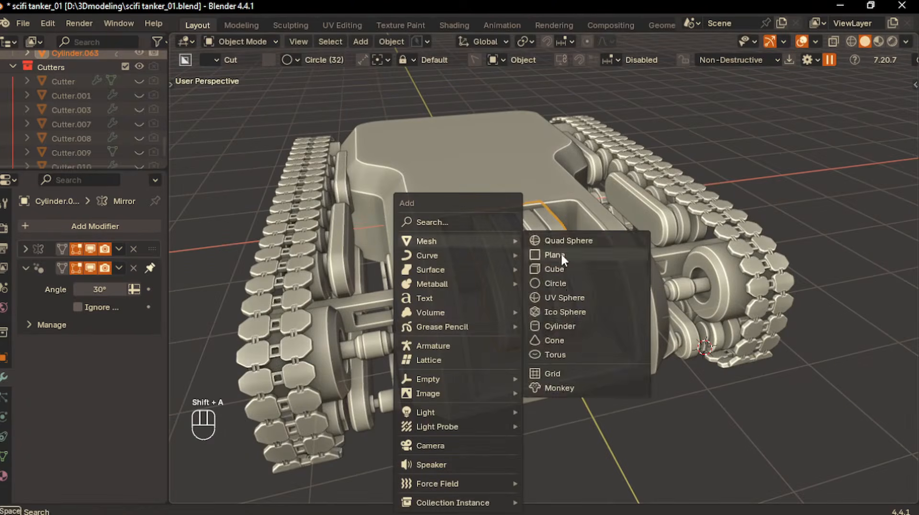
pyautogui.click(561, 255)
pyautogui.press('KP_1')
pyautogui.press('g')
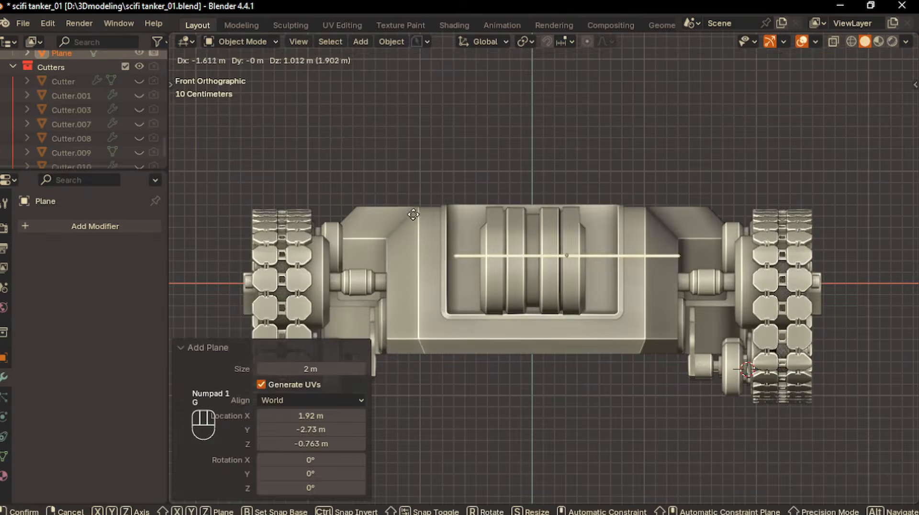
pyautogui.click(400, 219)
# Step: Collapse the plane to a single vertex by merging all its vertices at the center
pyautogui.press('Tab')
pyautogui.press('Tab')
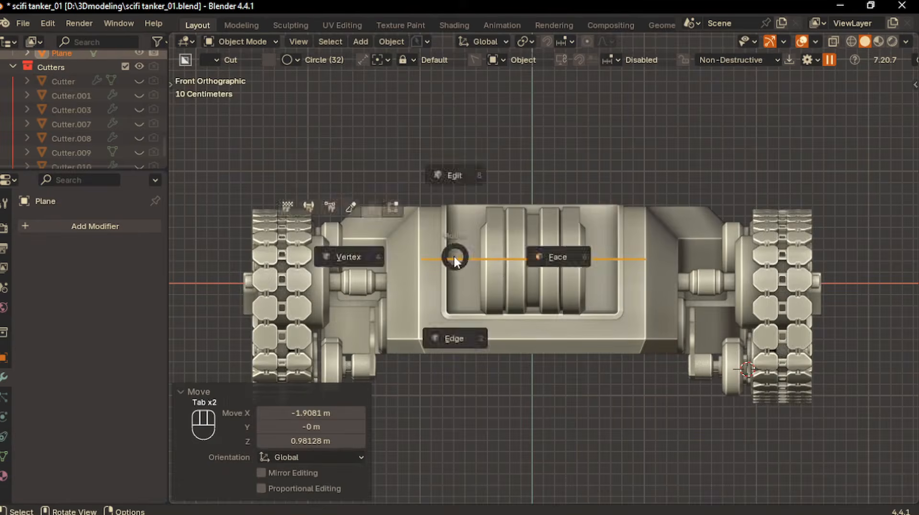
pyautogui.click(348, 257)
pyautogui.press('m')
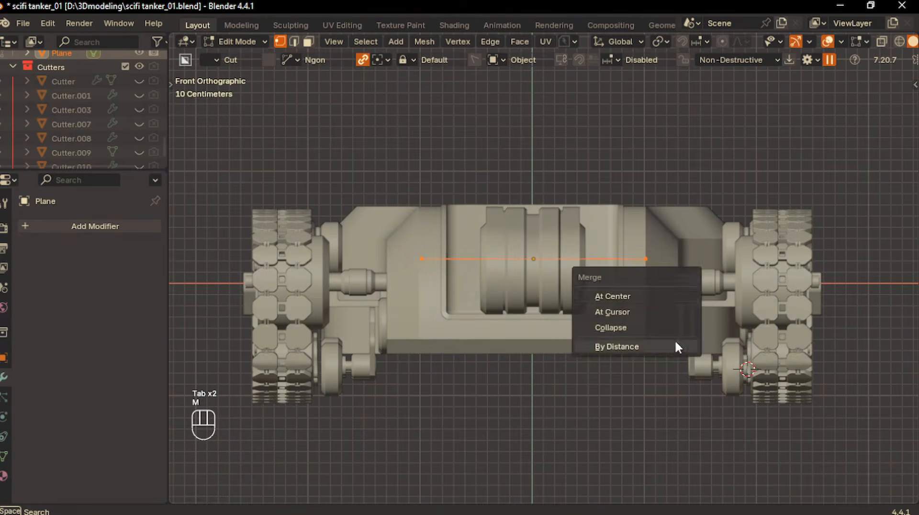
pyautogui.click(645, 299)
# Step: Extrude the single vertex about -0.632 m along X, past the side of the grooved part
pyautogui.scroll(-3, 484, 299)
pyautogui.moveTo(484, 300); pyautogui.dragTo(566, 322, button='middle')
pyautogui.scroll(2, 566, 325)
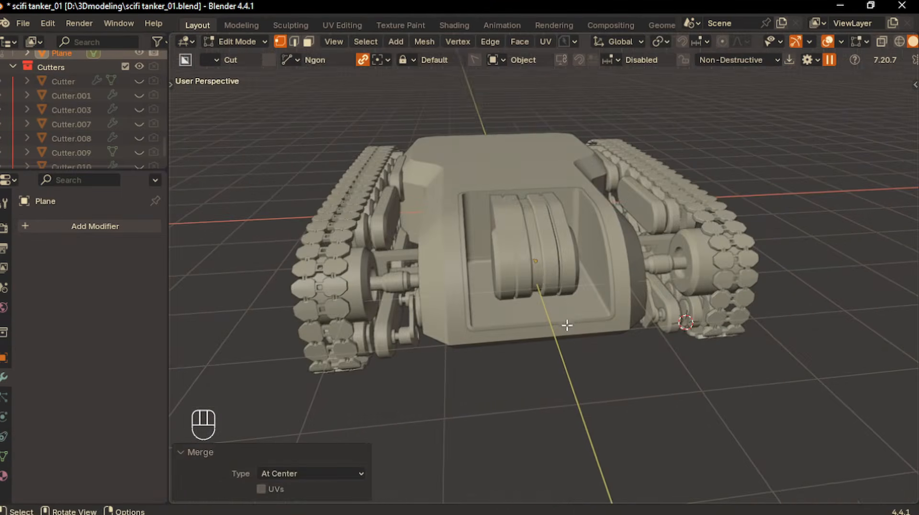
pyautogui.press('e')
pyautogui.press('y')
pyautogui.press('x')
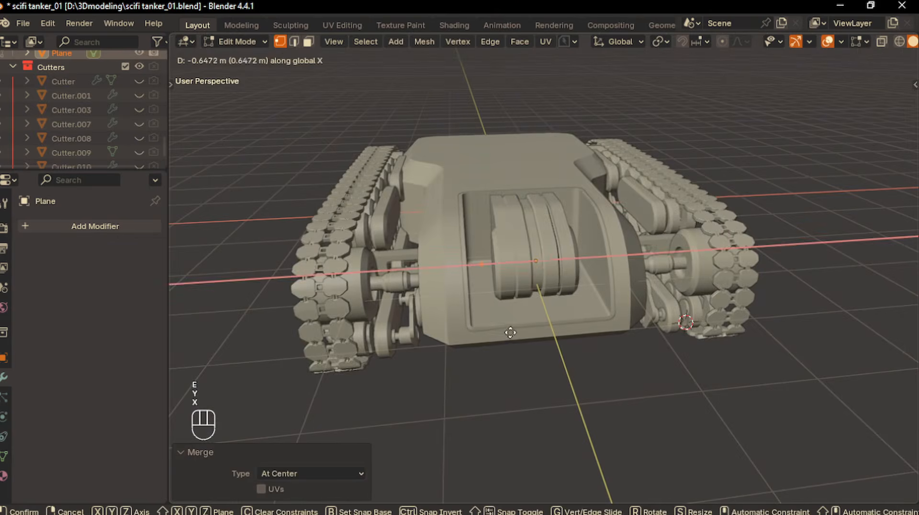
pyautogui.click(512, 331)
pyautogui.moveTo(553, 318); pyautogui.dragTo(587, 359, button='middle')
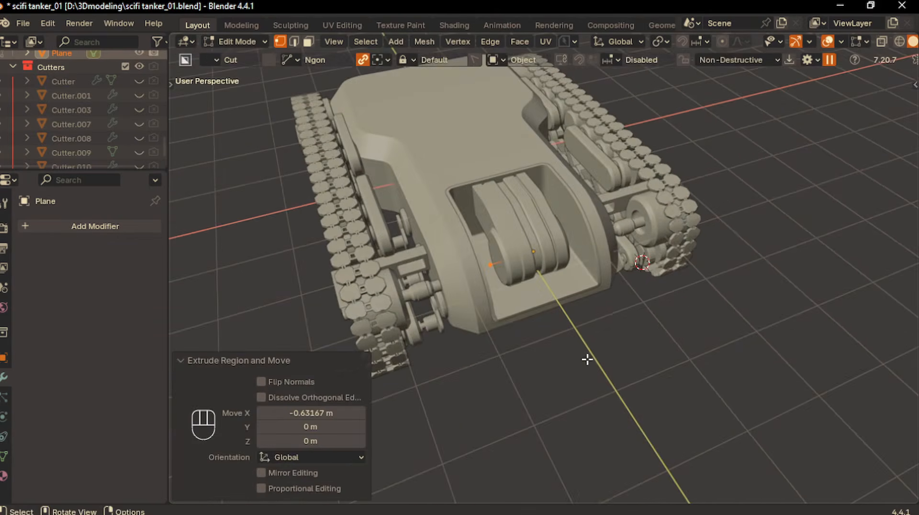
pyautogui.press('g')
pyautogui.press('y')
pyautogui.hotkey('ctrl', 'z')
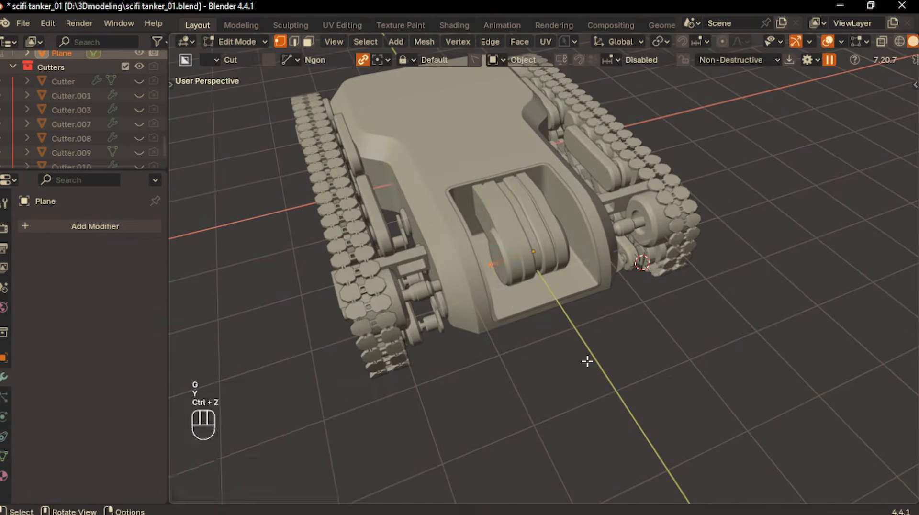
# Step: Extrude the end vertex about -0.431 m along Y toward the recess opening and fine-tune its Y position
pyautogui.press('e')
pyautogui.press('y')
pyautogui.click(598, 382)
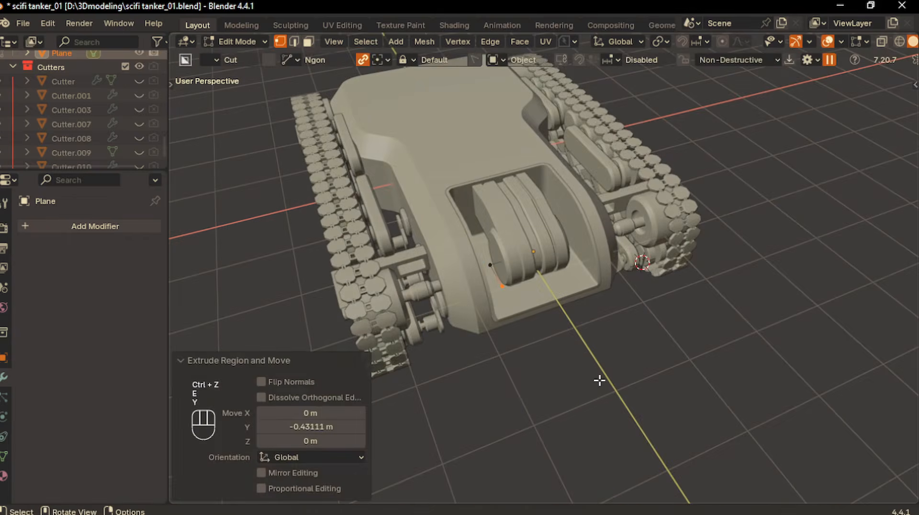
pyautogui.moveTo(670, 373); pyautogui.dragTo(627, 352, button='middle')
pyautogui.press('g')
pyautogui.press('y')
pyautogui.click(497, 320)
pyautogui.moveTo(497, 321); pyautogui.dragTo(531, 314, button='middle')
pyautogui.click(531, 314)
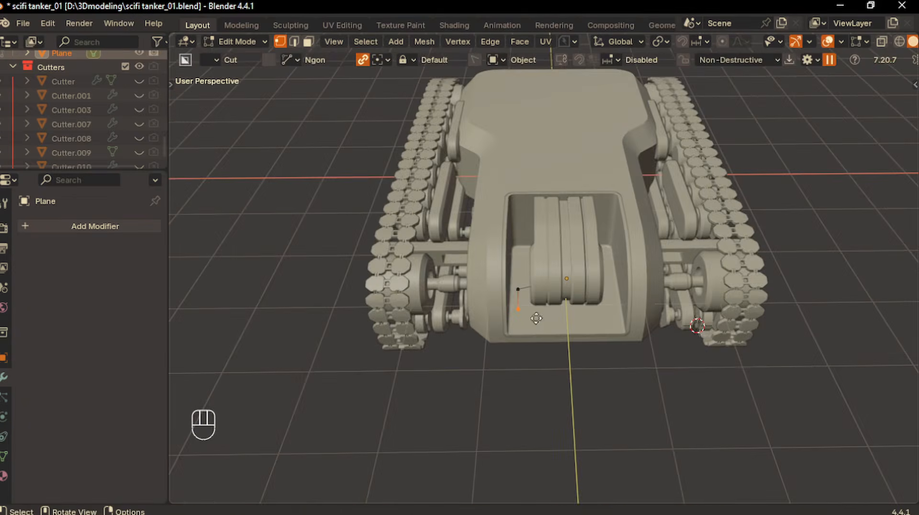
pyautogui.press('g')
pyautogui.press('y')
pyautogui.click(537, 320)
# Step: Extrude another vertex about -0.462 m along Y and shift it outward along X by about 0.3 m
pyautogui.press('e')
pyautogui.press('y')
pyautogui.click(538, 350)
pyautogui.press('g')
pyautogui.press('y')
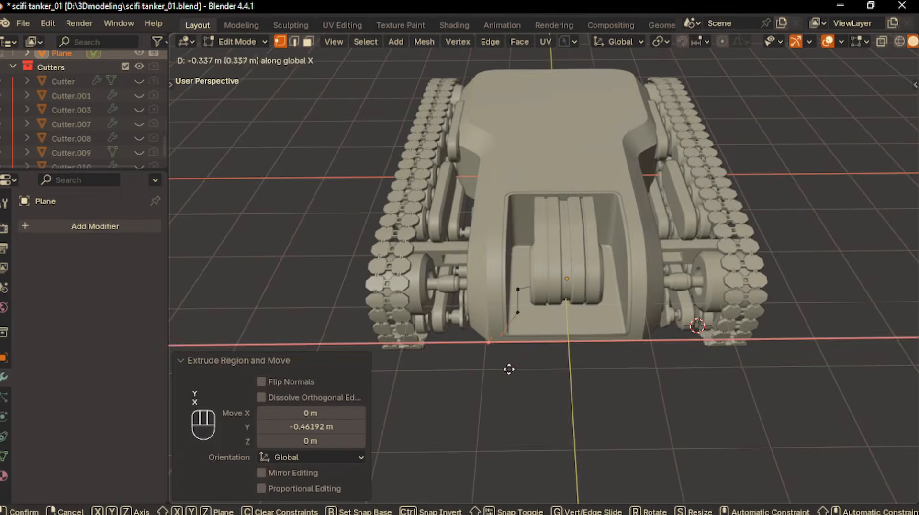
pyautogui.click(512, 366)
# Step: From the top view, reposition the arm path's end vertex and move its middle vertex outward past the recess opening
pyautogui.press('KP_7')
pyautogui.press('g')
pyautogui.click(518, 380)
pyautogui.press('g')
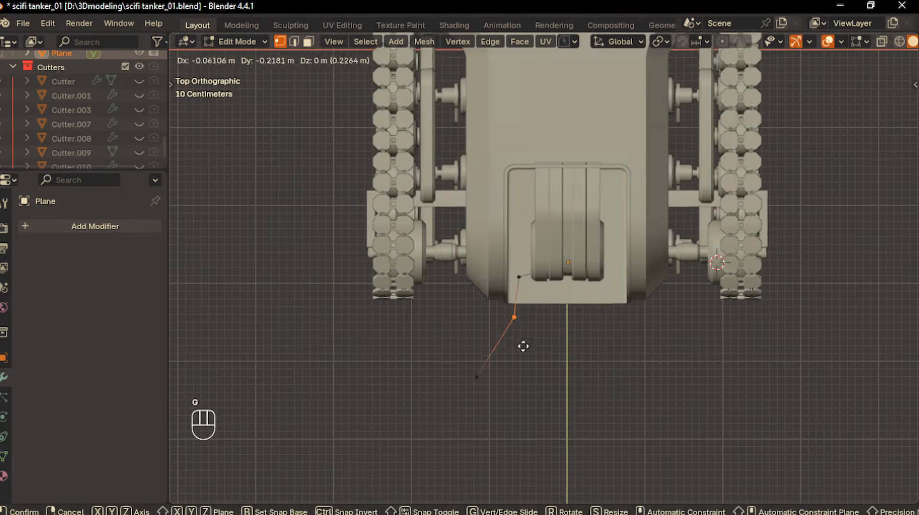
pyautogui.click(526, 347)
# Step: Bevel all vertices of the arm path with 5 segments and an offset of about 0.114 m, and leave Edit Mode
pyautogui.scroll(1, 551, 314)
pyautogui.press('a')
pyautogui.hotkey('ctrl', 'shift', 'b')
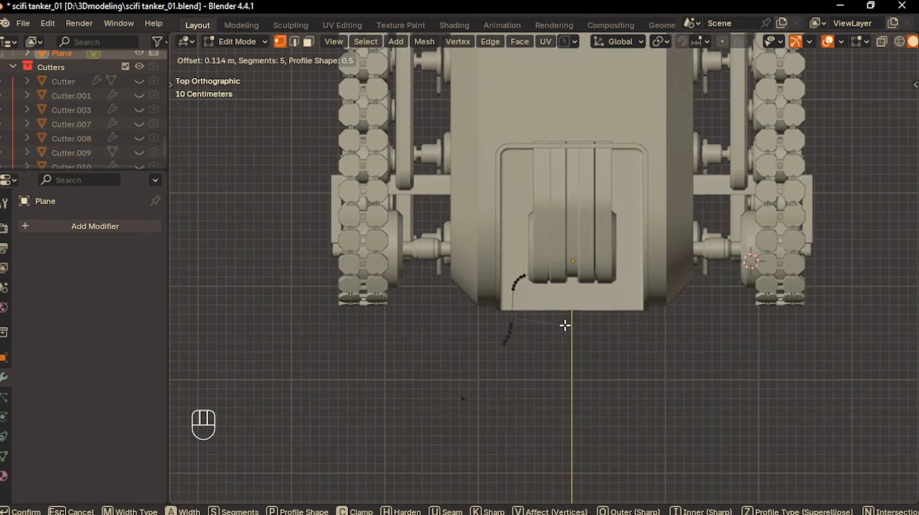
pyautogui.click(566, 325)
pyautogui.press('Tab')
# Step: Convert the arm path to a curve and save the project as the new version scifi tanker_02
pyautogui.click(562, 254)
pyautogui.moveTo(561, 363); pyautogui.dragTo(558, 319, button='middle')
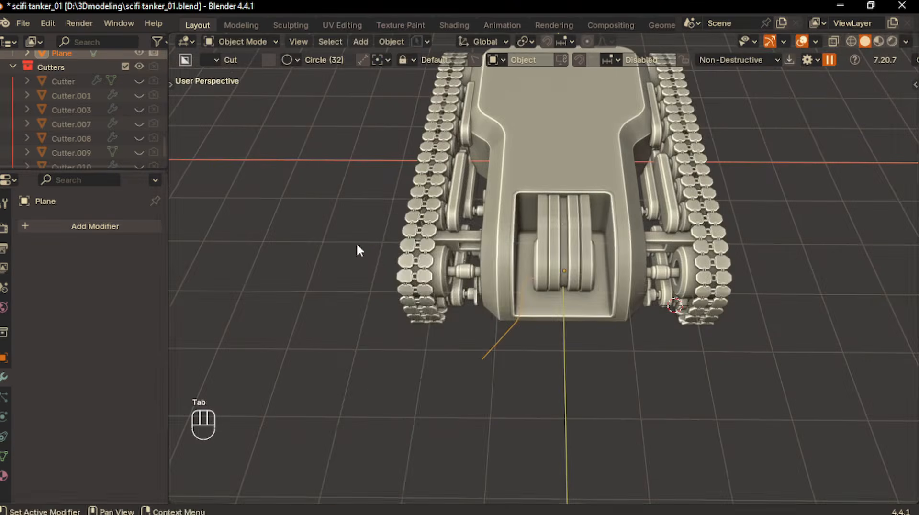
pyautogui.rightClick(452, 251)
pyautogui.moveTo(430, 282)
pyautogui.click(515, 302)
pyautogui.click(423, 40)
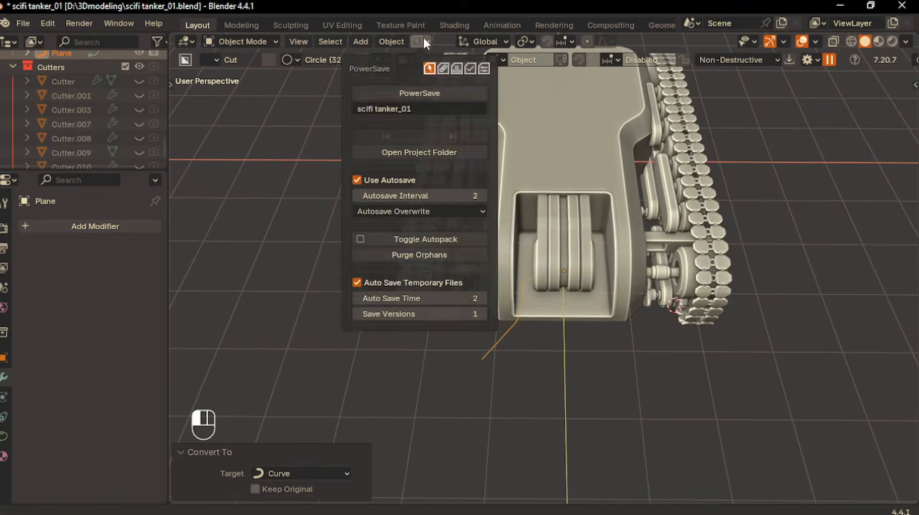
pyautogui.click(412, 94)
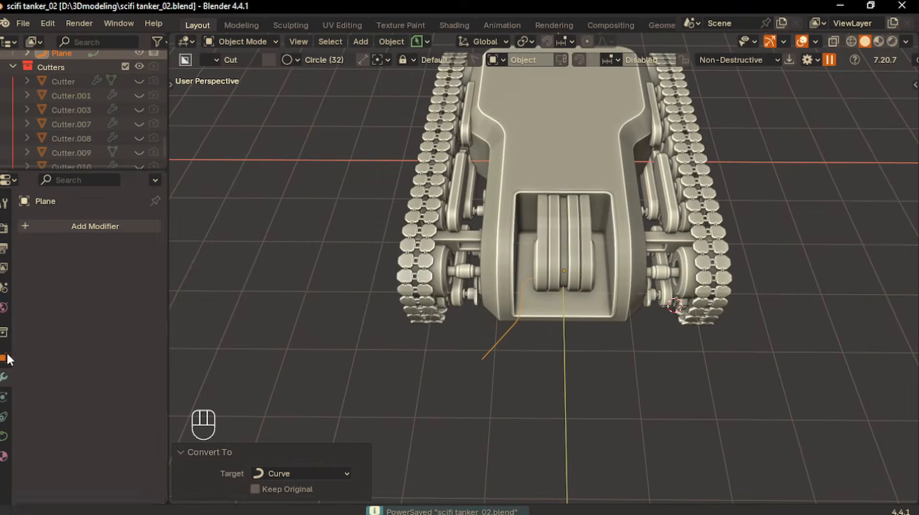
# Step: Give the arm curve a round bevel with a depth of 0.07 m and shade it smooth
pyautogui.click(4, 436)
pyautogui.scroll(-5, 71, 354)
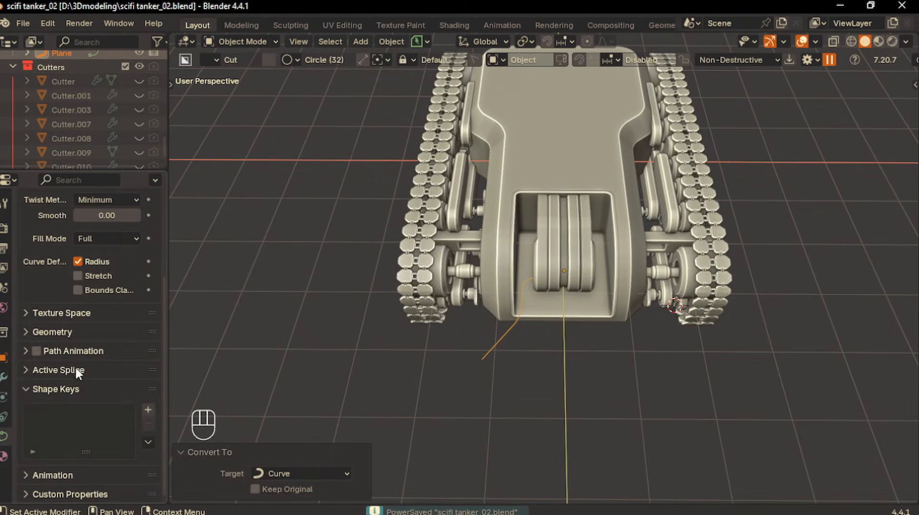
pyautogui.click(36, 333)
pyautogui.scroll(-5, 75, 377)
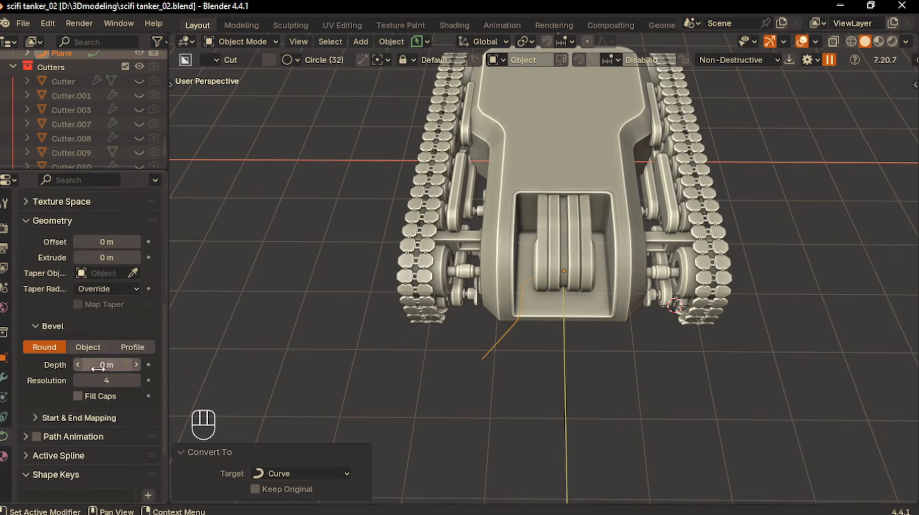
pyautogui.moveTo(106, 365); pyautogui.dragTo(123, 365)
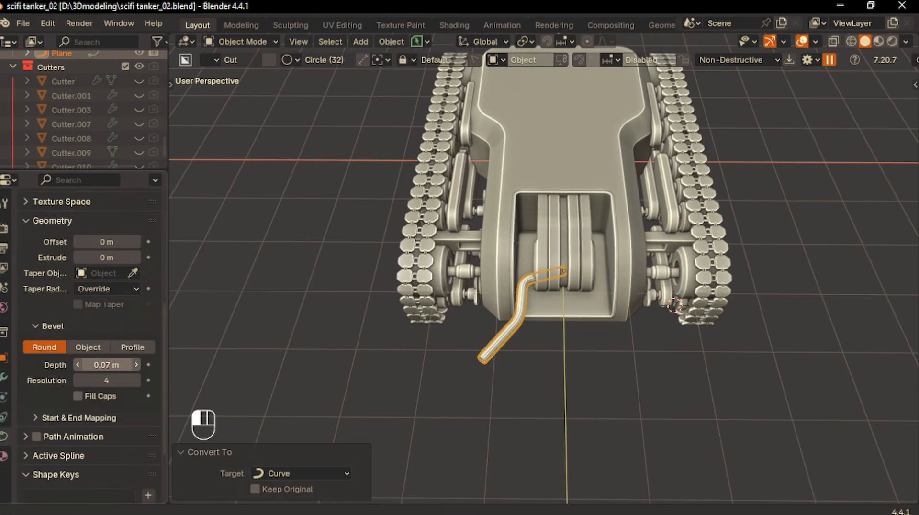
pyautogui.rightClick(407, 345)
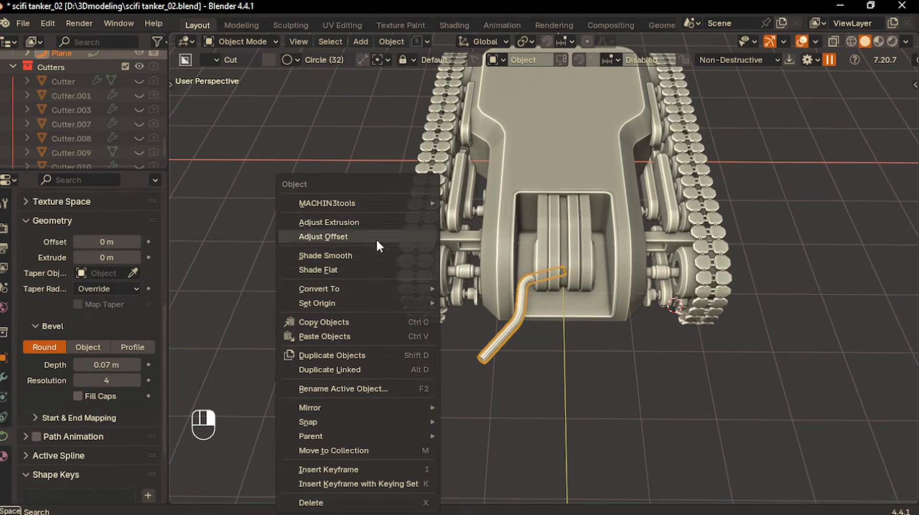
pyautogui.click(376, 256)
# Step: Move the arm pipe about 0.116 m along Y and lower it slightly along Z against the grooved part
pyautogui.moveTo(688, 435); pyautogui.dragTo(545, 386, button='middle')
pyautogui.press('g')
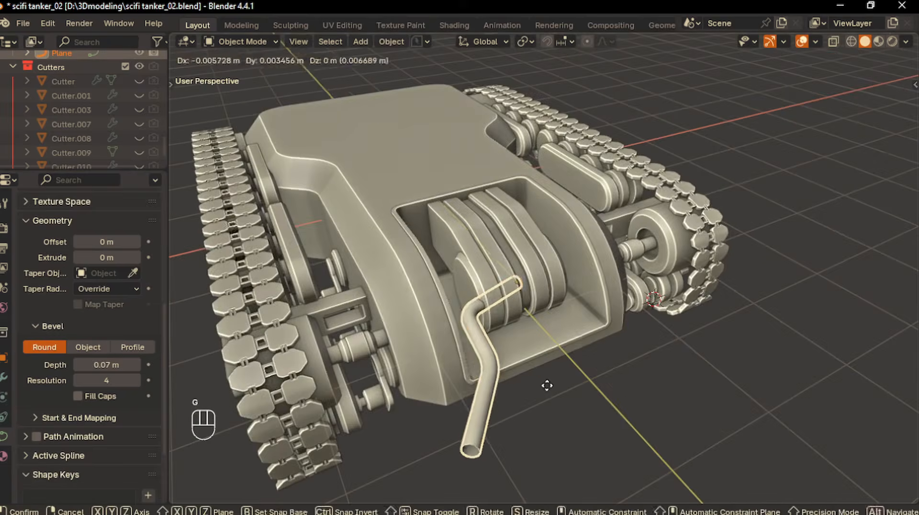
pyautogui.press('y')
pyautogui.click(537, 380)
pyautogui.press('KP_1')
pyautogui.press('g')
pyautogui.press('z')
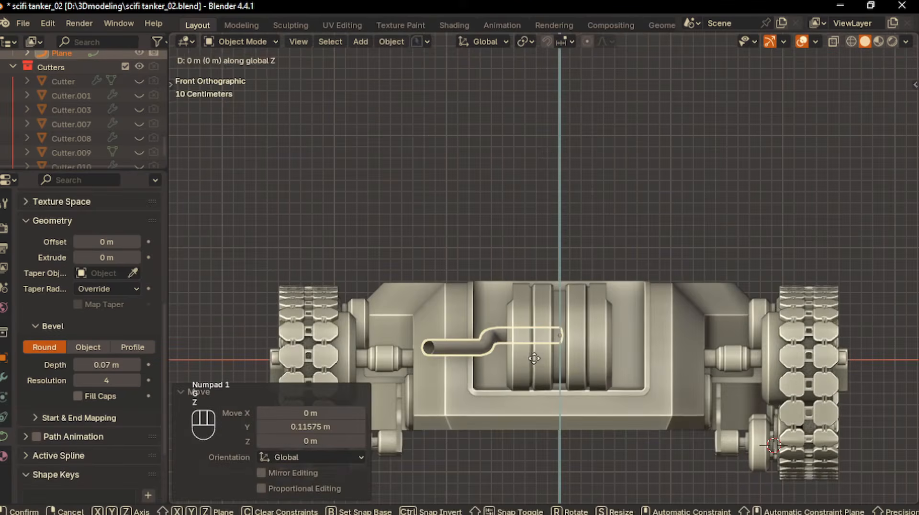
pyautogui.click(531, 366)
# Step: Mirror the arm pipe across X, using the grooved part as the mirror reference
pyautogui.click(567, 274)
pyautogui.moveTo(566, 274); pyautogui.dragTo(538, 376, button='middle')
pyautogui.scroll(-1, 479, 374)
pyautogui.click(479, 371)
pyautogui.keyDown('shift'); pyautogui.click(547, 311); pyautogui.keyUp('shift')
pyautogui.hotkey('alt', 'x')
pyautogui.click(622, 384)
# Step: Move the mirrored arm pipes about 0.168 m along Y into the recess and nudge their spacing along X
pyautogui.scroll(-2, 596, 435)
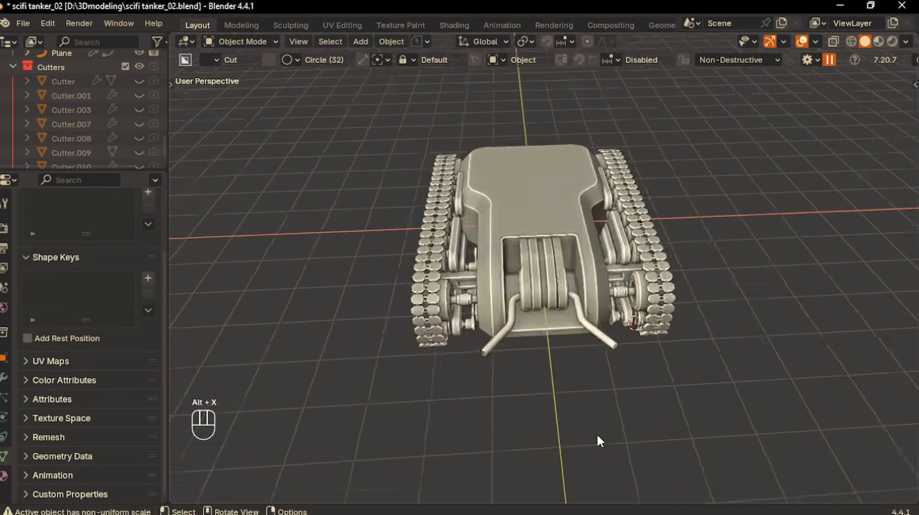
pyautogui.moveTo(600, 439); pyautogui.dragTo(581, 352, button='middle')
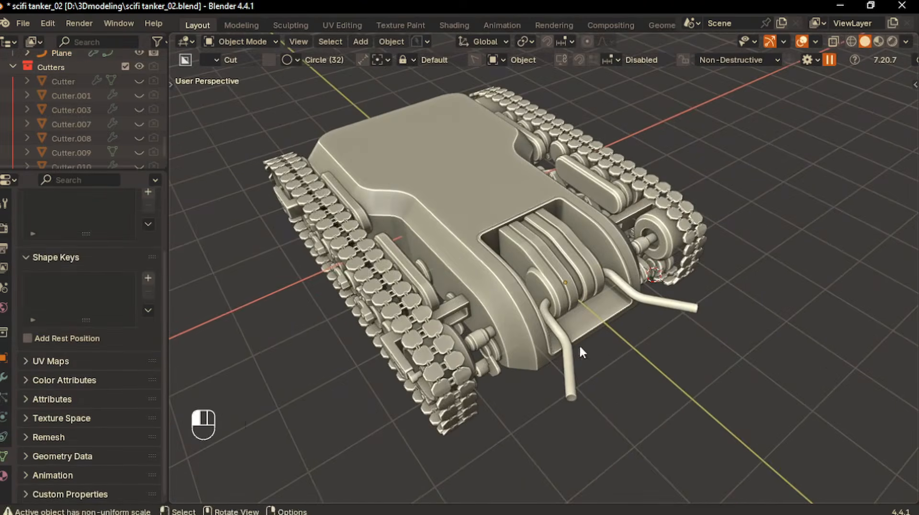
pyautogui.click(579, 346)
pyautogui.keyDown('shift'); pyautogui.click(680, 305); pyautogui.keyUp('shift')
pyautogui.click(572, 338)
pyautogui.press('g')
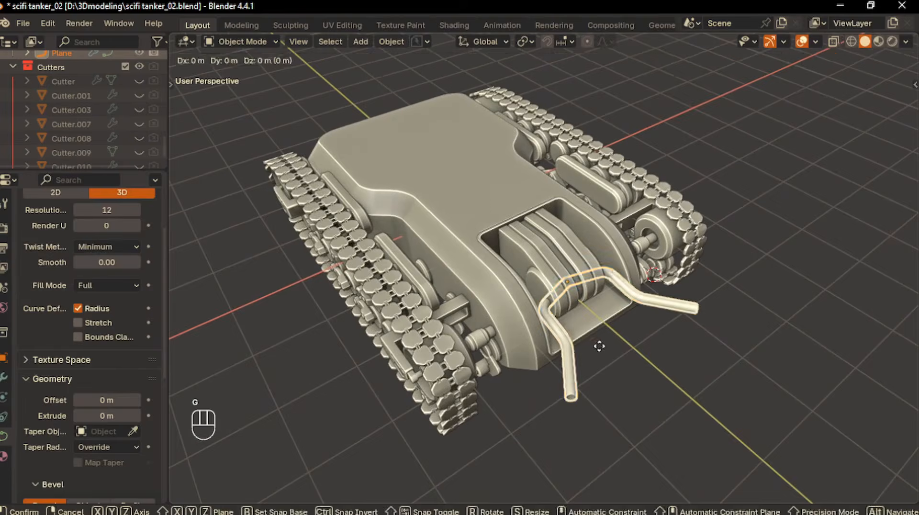
pyautogui.press('y')
pyautogui.click(591, 338)
pyautogui.moveTo(590, 337); pyautogui.dragTo(584, 326, button='middle')
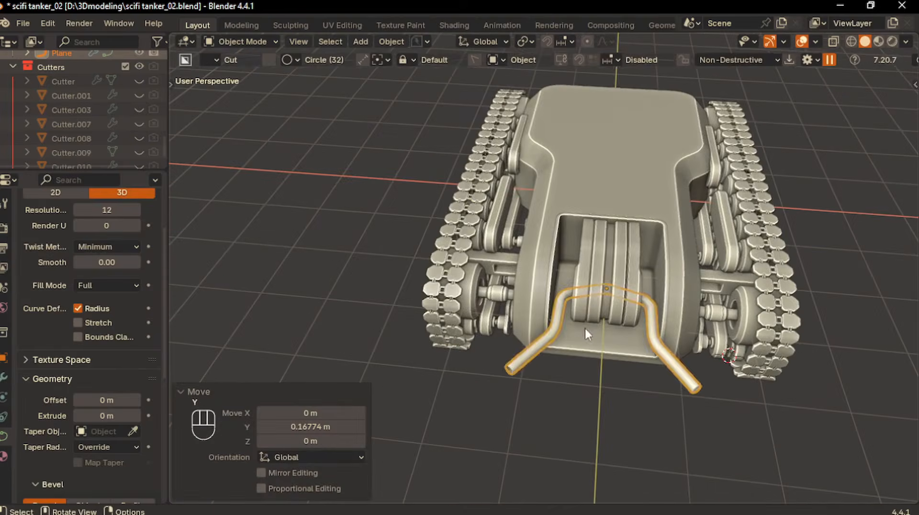
pyautogui.press('g')
pyautogui.press('x')
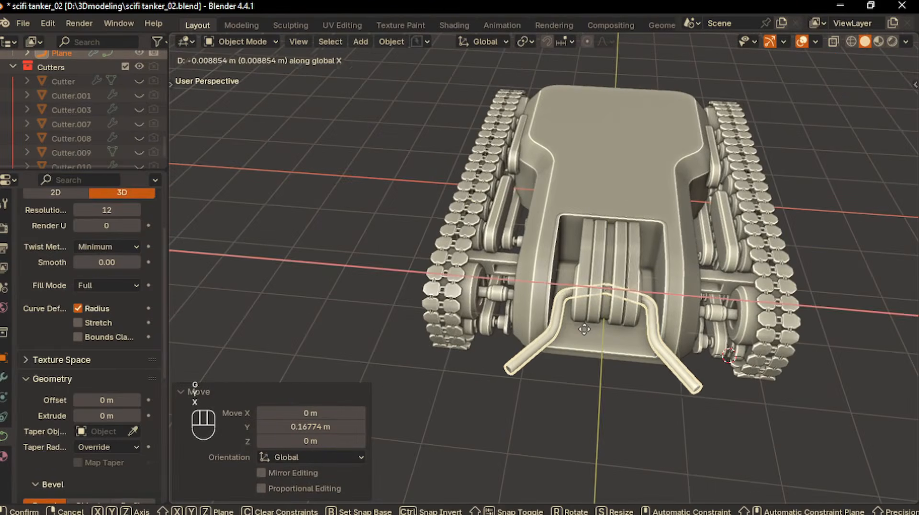
pyautogui.click(583, 331)
pyautogui.click(578, 400)
# Step: Close the open ends of the arm pipes by enabling Fill Caps for the curve
pyautogui.moveTo(579, 401); pyautogui.dragTo(578, 376, button='middle')
pyautogui.click(537, 356)
pyautogui.press('Tab')
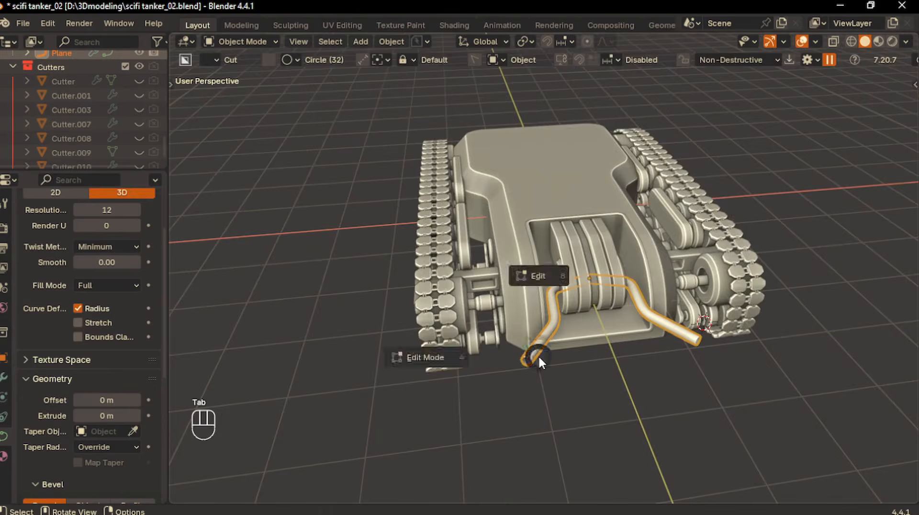
pyautogui.scroll(-8, 114, 403)
pyautogui.click(77, 331)
pyautogui.scroll(5, 490, 385)
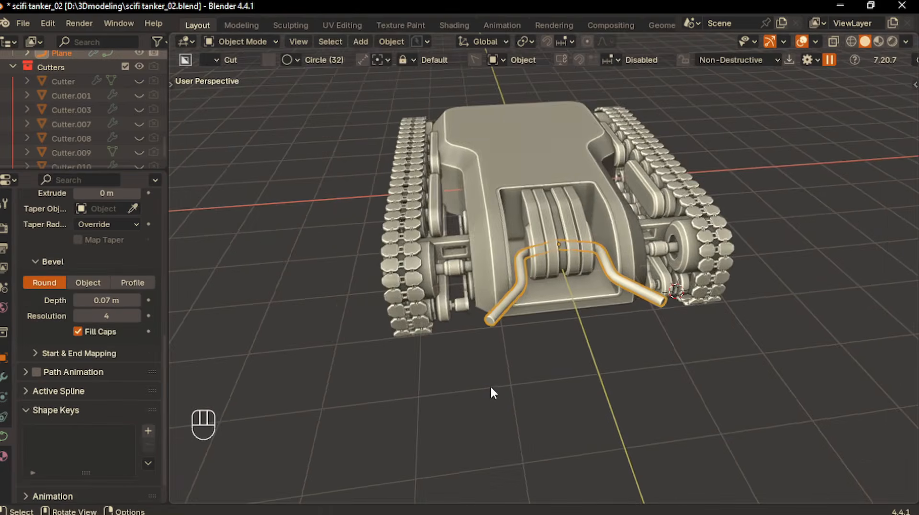
# Step: Add a 2 m cube and move it about -2.231 m in X and -0.748 m in Y, in front of the hull
pyautogui.press('KP_7')
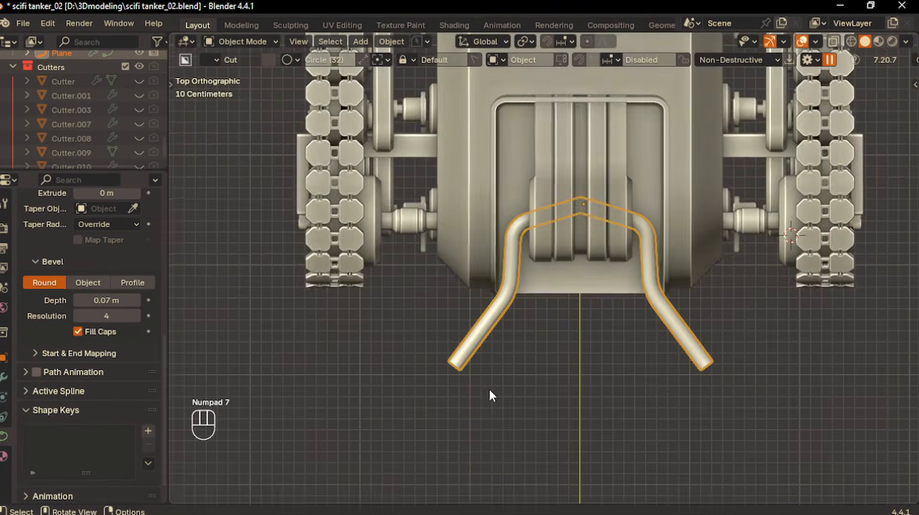
pyautogui.hotkey('shift', 'a')
pyautogui.moveTo(429, 243)
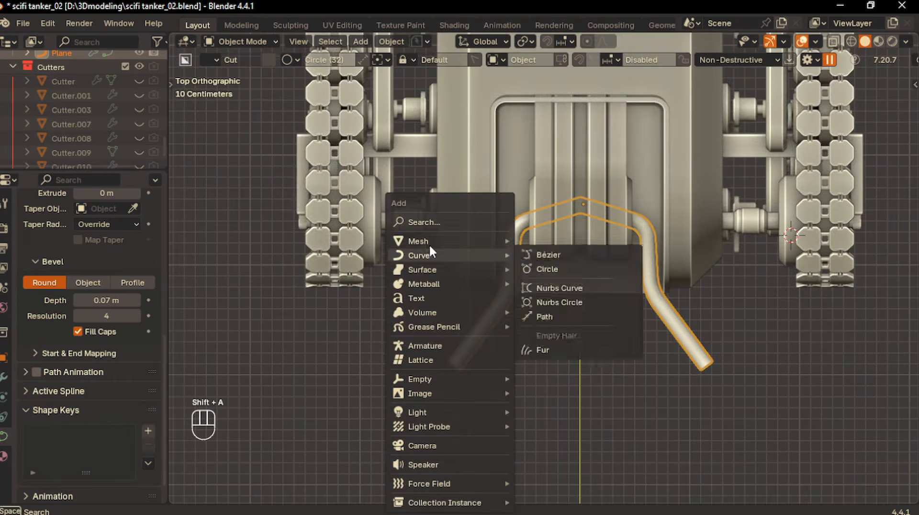
pyautogui.click(548, 269)
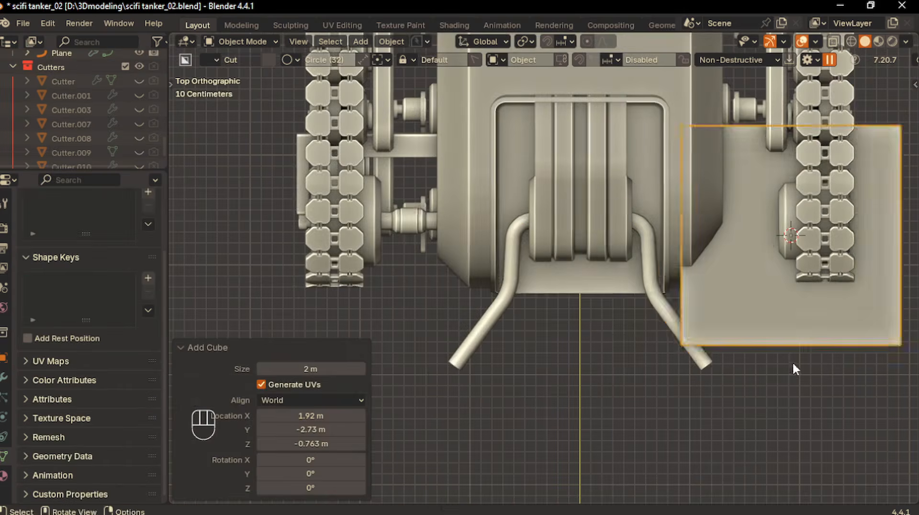
pyautogui.press('g')
pyautogui.click(553, 445)
pyautogui.press('s')
pyautogui.press('z')
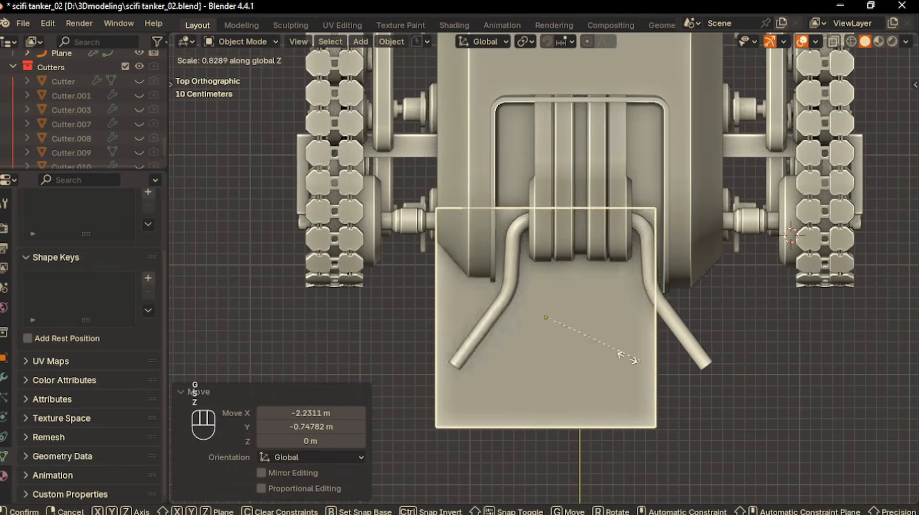
pyautogui.click(638, 348)
pyautogui.hotkey('ctrl', 'z')
# Step: Scale the cube uniformly to about 0.212 and move it about 0.241 m in X and -0.377 m in Y
pyautogui.press('s')
pyautogui.click(592, 336)
pyautogui.press('g')
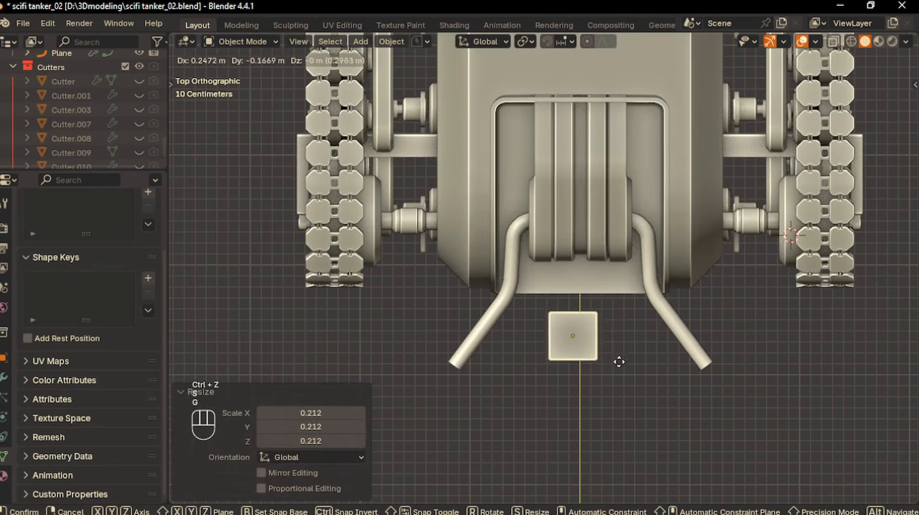
pyautogui.click(624, 370)
# Step: Stretch the cube into a wide bar by scaling it about 1.382 along Y and 6.678 along X
pyautogui.press('s')
pyautogui.press('z')
pyautogui.press('y')
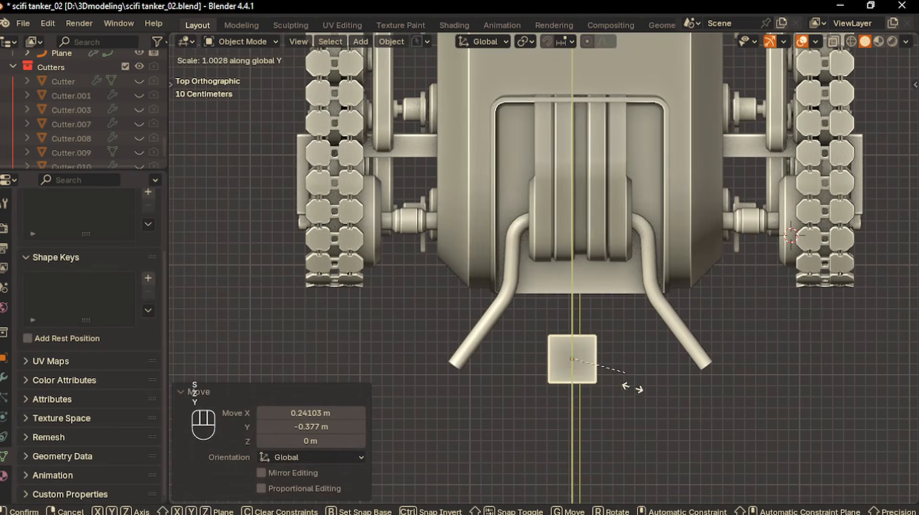
pyautogui.click(640, 389)
pyautogui.press('s')
pyautogui.press('x')
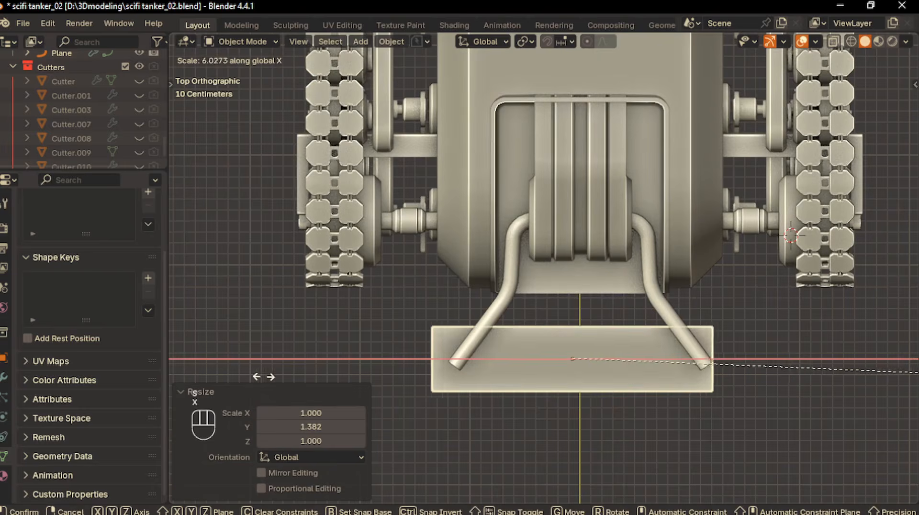
pyautogui.click(360, 373)
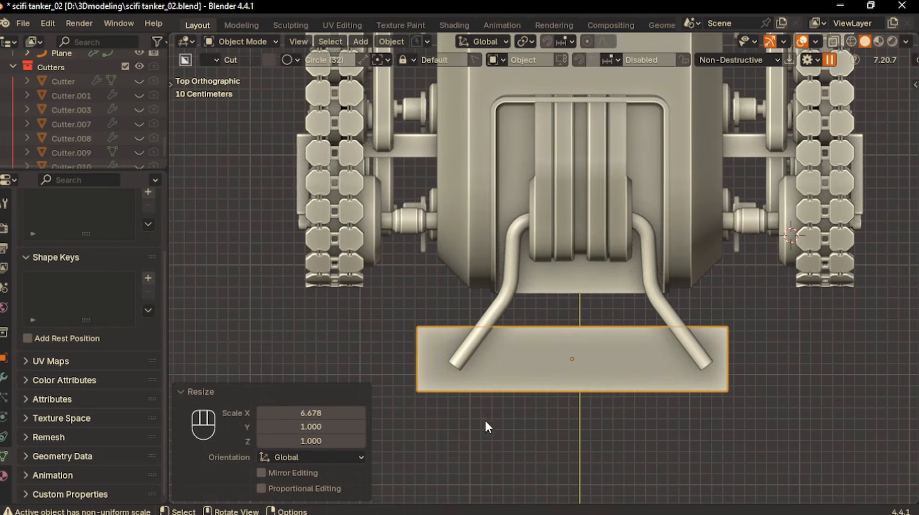
# Step: Cut a stepped notch into the bar's hull-facing edge with an Ngon cutter and trim its outer corner at an angle
pyautogui.keyDown('shift'); pyautogui.moveTo(541, 405); pyautogui.dragTo(505, 409, button='middle'); pyautogui.keyUp('shift')
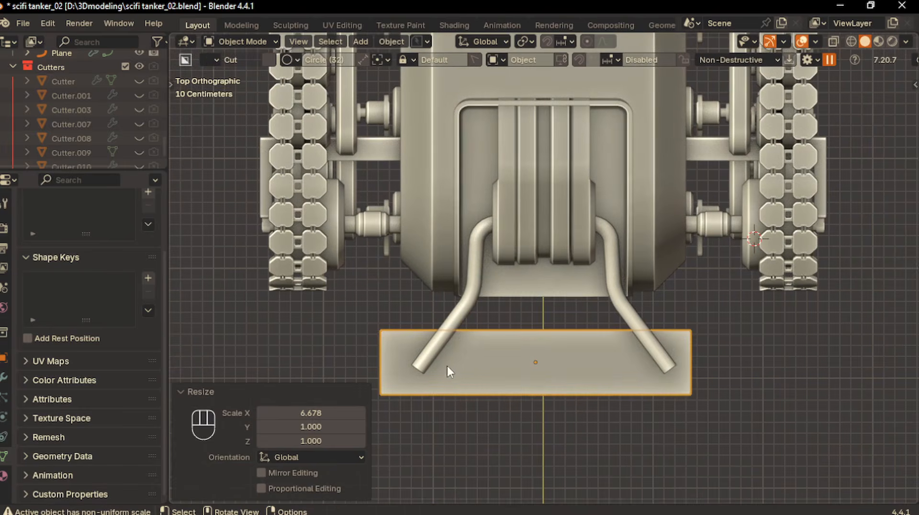
pyautogui.press('d')
pyautogui.click(439, 283)
pyautogui.click(368, 330)
pyautogui.moveTo(385, 336); pyautogui.dragTo(470, 337)
pyautogui.rightClick(359, 335)
pyautogui.moveTo(350, 327); pyautogui.dragTo(483, 350)
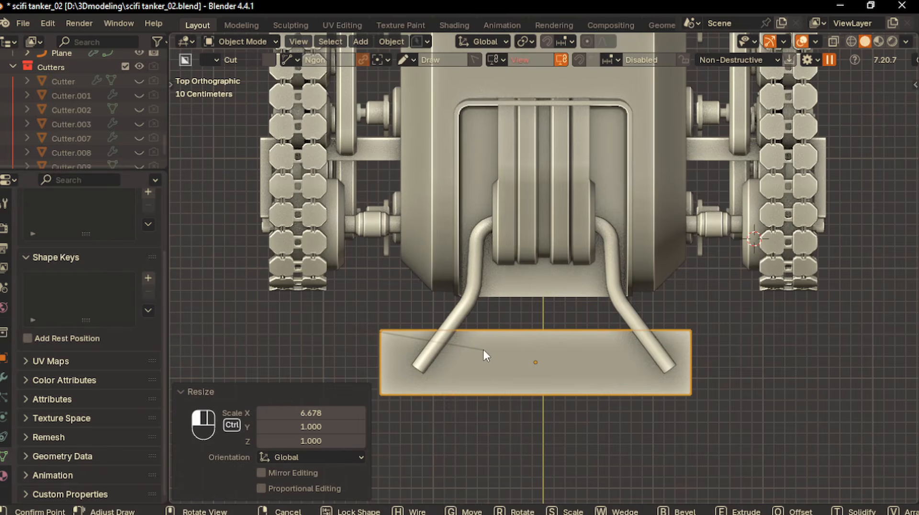
pyautogui.click(487, 349)
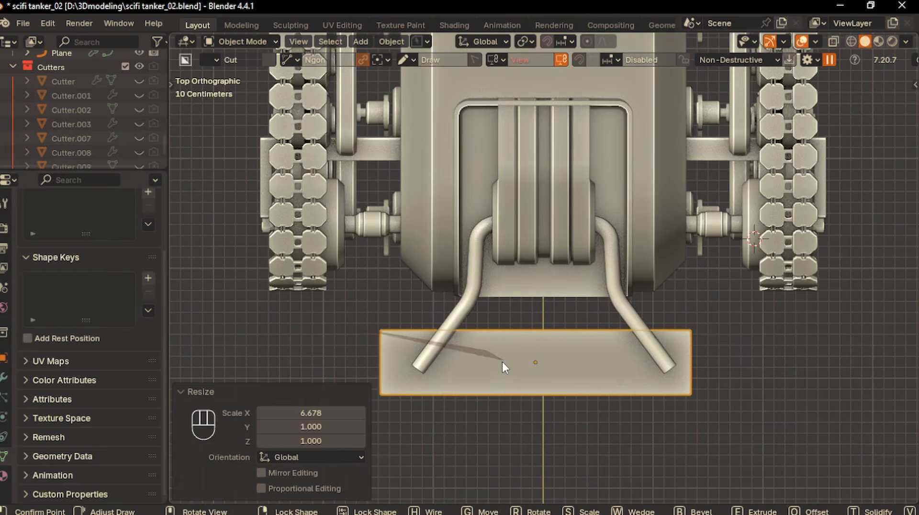
pyautogui.click(567, 361)
pyautogui.click(585, 330)
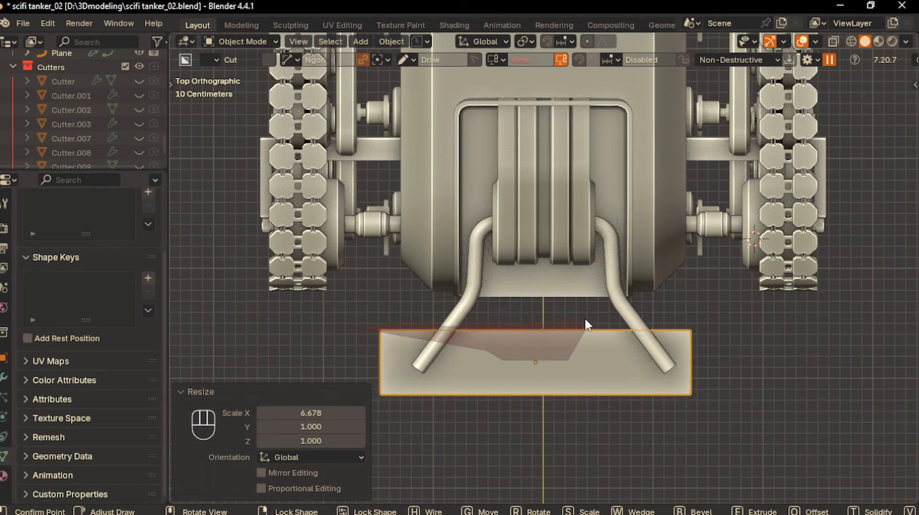
pyautogui.press('Return')
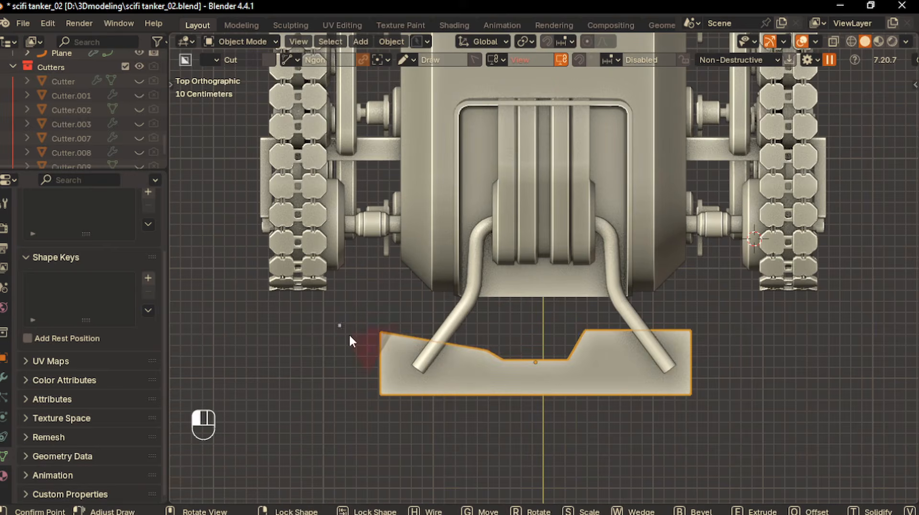
pyautogui.press('Return')
# Step: Move the bar's front face outward along Y to deepen the bar
pyautogui.moveTo(390, 346); pyautogui.dragTo(470, 400, button='middle')
pyautogui.press('Tab')
pyautogui.click(469, 400)
pyautogui.press('g')
pyautogui.press('y')
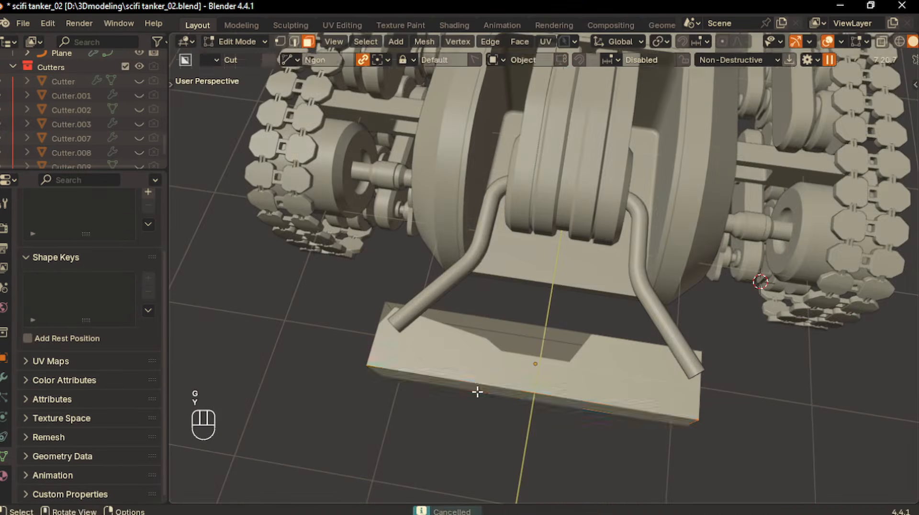
pyautogui.click(477, 390)
pyautogui.press('g')
pyautogui.press('y')
pyautogui.click(474, 407)
pyautogui.press('Tab')
# Step: Cut a long slanted profile off the bar's front corner with an Ngon cutter and mirror the bar across X
pyautogui.press('KP_7')
pyautogui.press('f')
pyautogui.moveTo(376, 247); pyautogui.dragTo(396, 261)
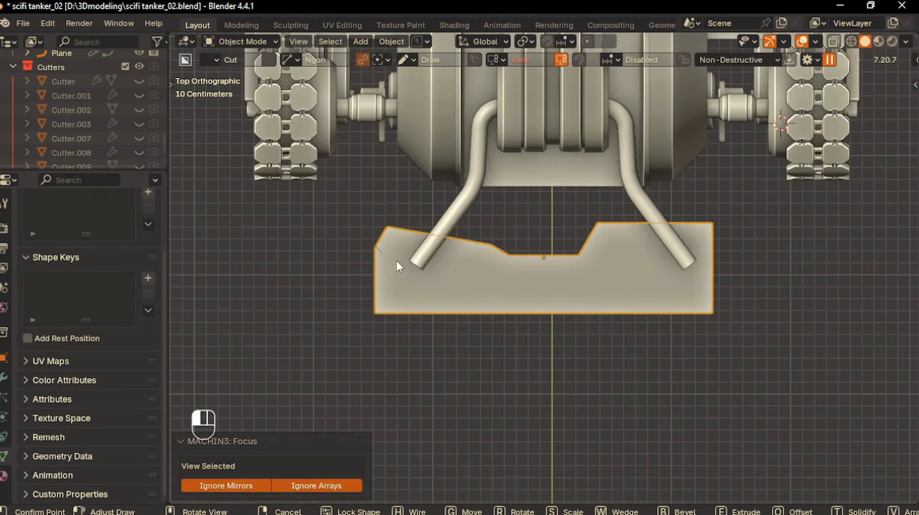
pyautogui.keyDown('ctrl'); pyautogui.moveTo(459, 301); pyautogui.dragTo(459, 301); pyautogui.keyUp('ctrl')
pyautogui.click(602, 305)
pyautogui.click(602, 337)
pyautogui.click(332, 352)
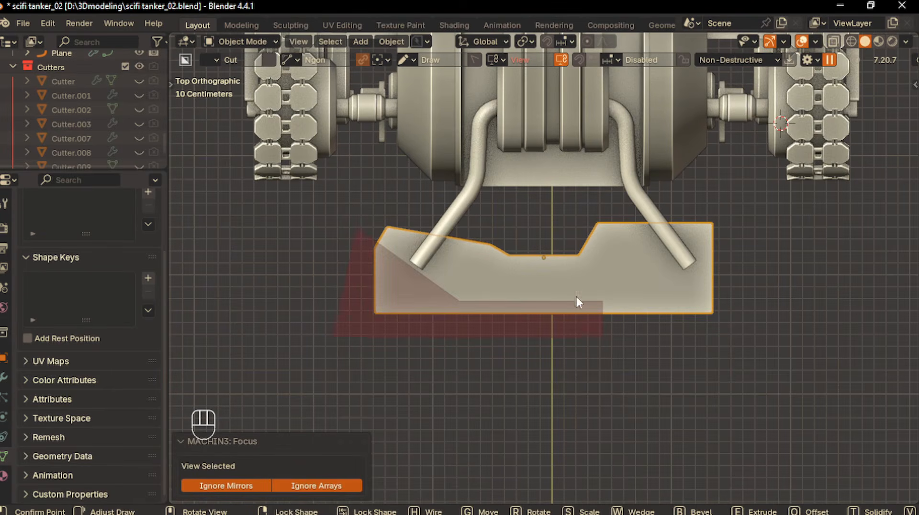
pyautogui.press('Return')
pyautogui.hotkey('alt', 'x')
pyautogui.click(527, 347)
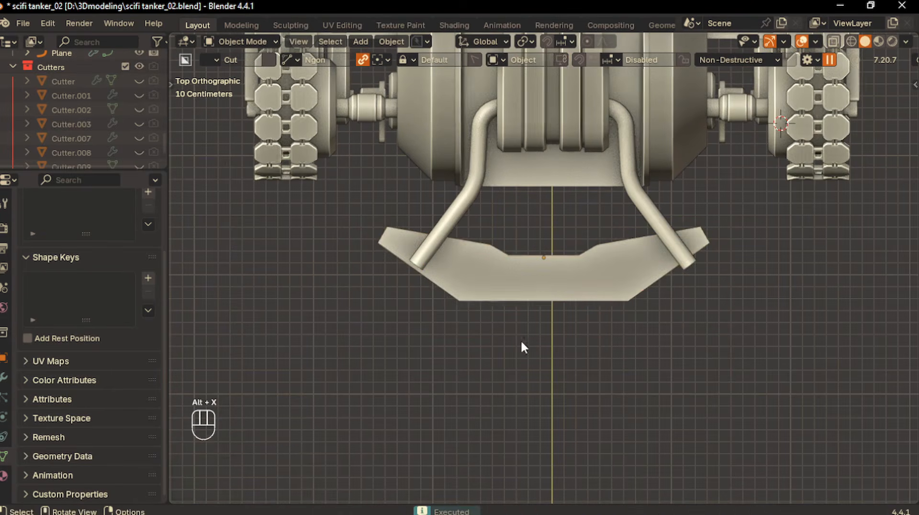
# Step: Apply the bar's cuts and deepen its hull-facing notch by moving the notch's middle face about -0.085 m along Y
pyautogui.scroll(1, 511, 330)
pyautogui.click(501, 303)
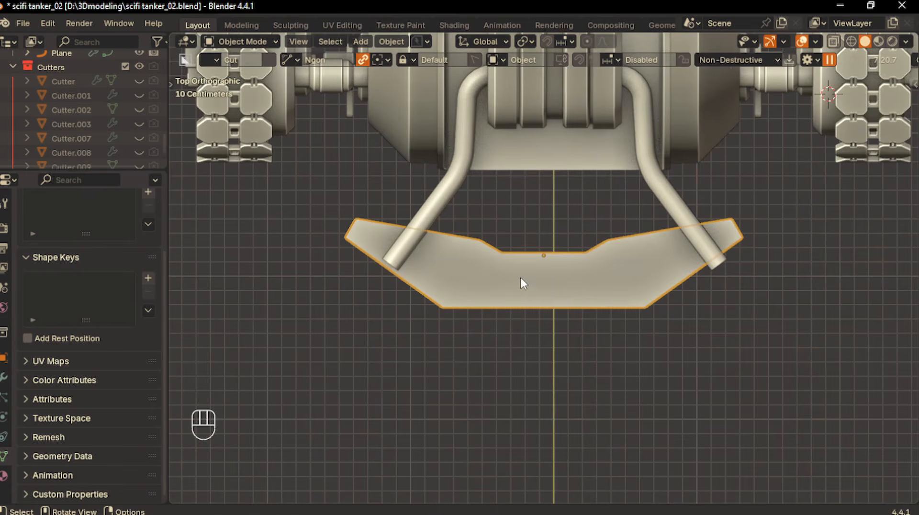
pyautogui.press('q')
pyautogui.click(439, 381)
pyautogui.press('Tab')
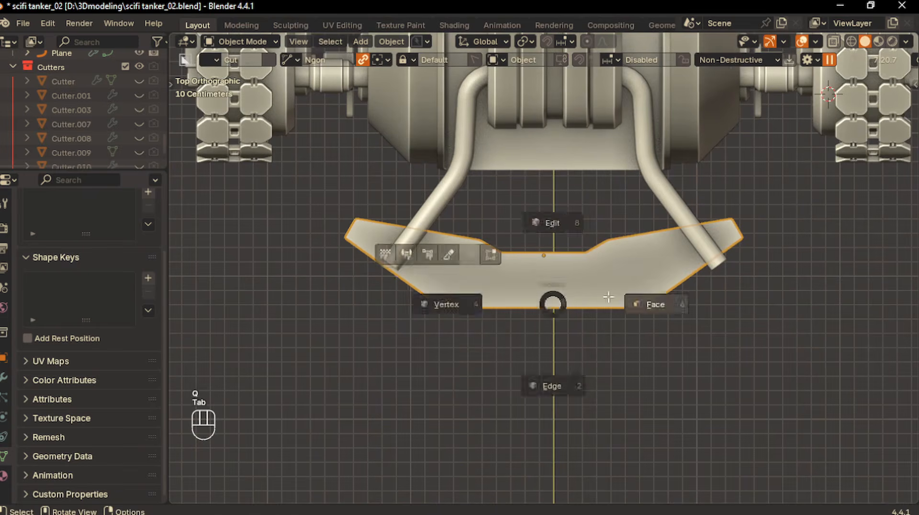
pyautogui.click(622, 299)
pyautogui.moveTo(587, 201); pyautogui.dragTo(566, 238, button='middle')
pyautogui.click(566, 238)
pyautogui.press('KP_7')
pyautogui.press('g')
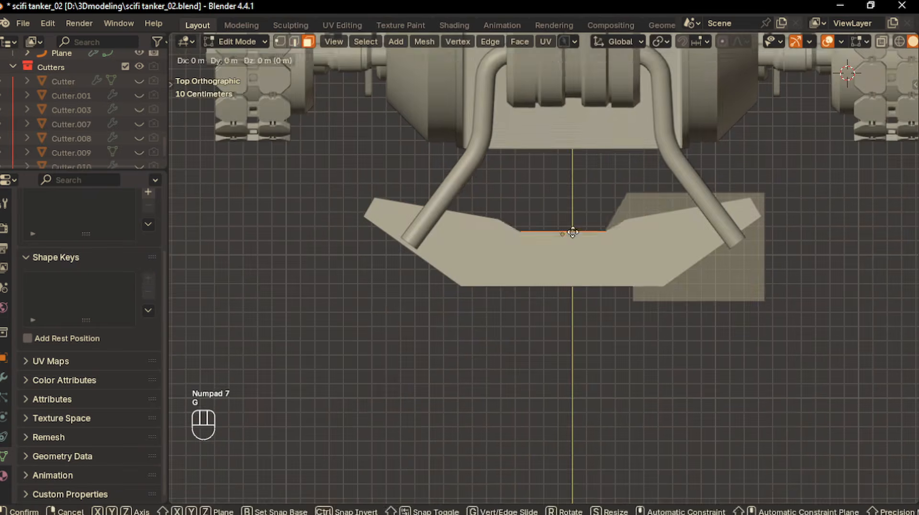
pyautogui.press('y')
pyautogui.click(572, 245)
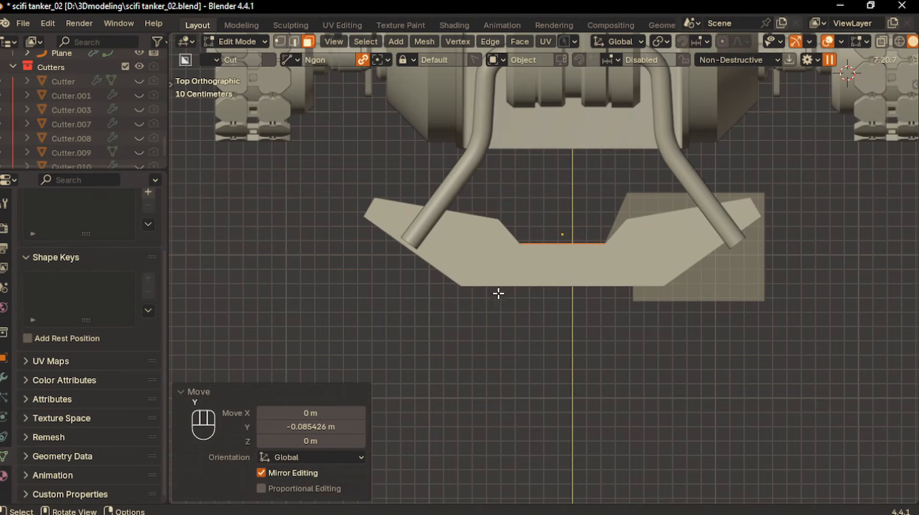
pyautogui.press('Tab')
# Step: Cut a small slanted notch with bevelled corners into the bar's front corner using an Ngon cutter and apply the cut
pyautogui.press('d')
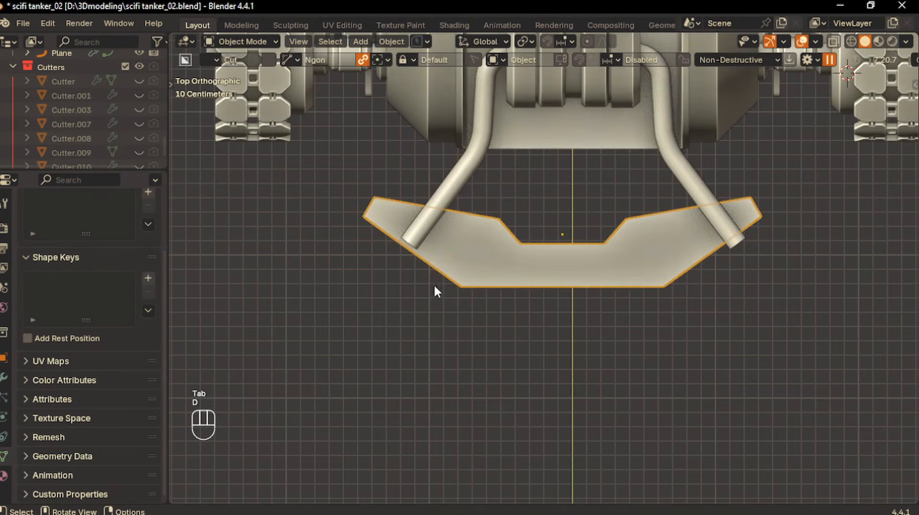
pyautogui.moveTo(429, 281); pyautogui.dragTo(447, 262)
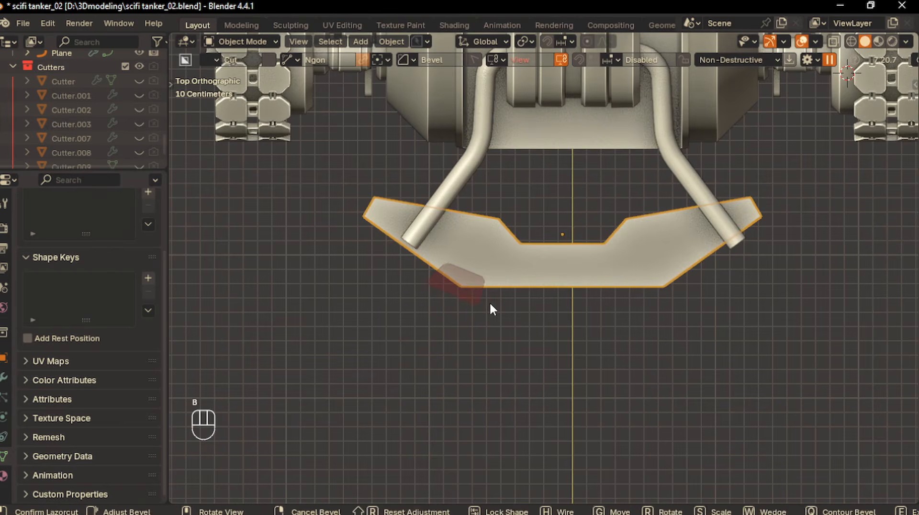
pyautogui.press('Return')
pyautogui.press('q')
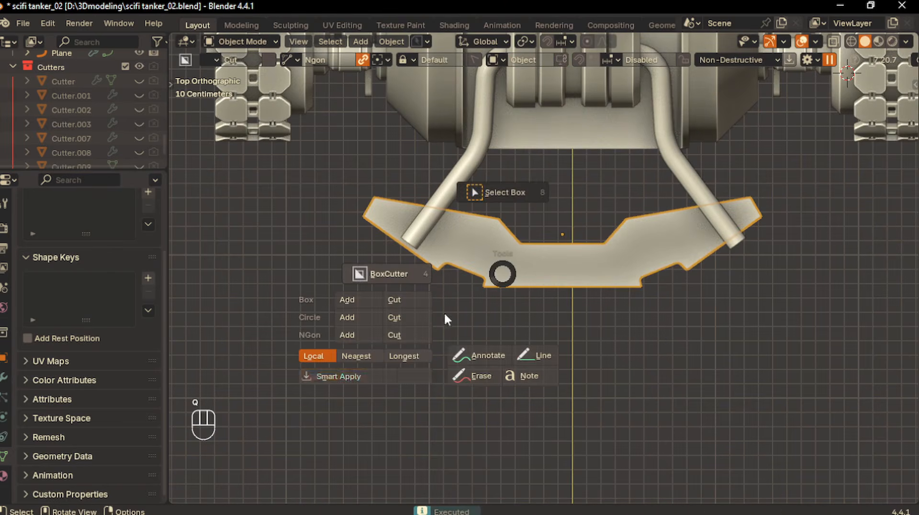
pyautogui.click(397, 370)
# Step: Bevel the vertical edges on both sides of the front notch with a 0.0257 m width and 5 segments
pyautogui.press('Tab')
pyautogui.click(472, 326)
pyautogui.moveTo(487, 248); pyautogui.dragTo(403, 288, button='middle')
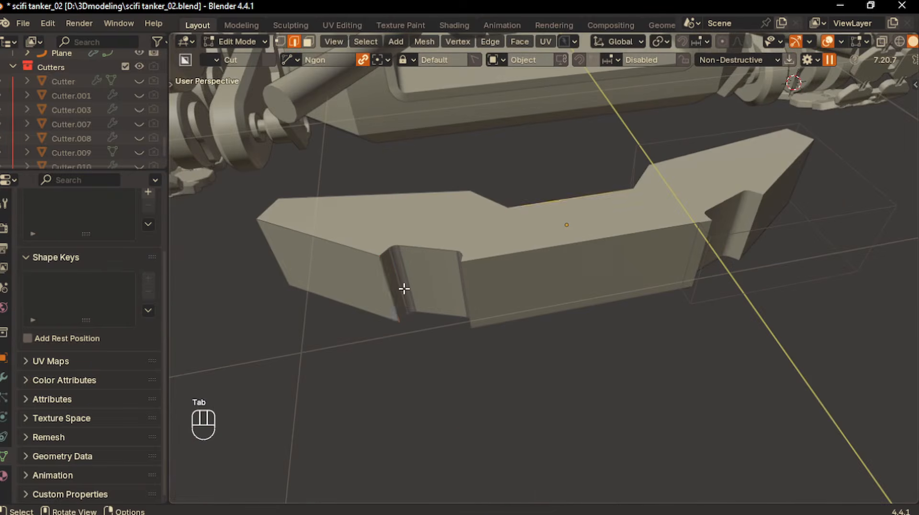
pyautogui.moveTo(469, 302); pyautogui.dragTo(545, 293, button='middle')
pyautogui.moveTo(524, 293); pyautogui.dragTo(550, 276, button='middle')
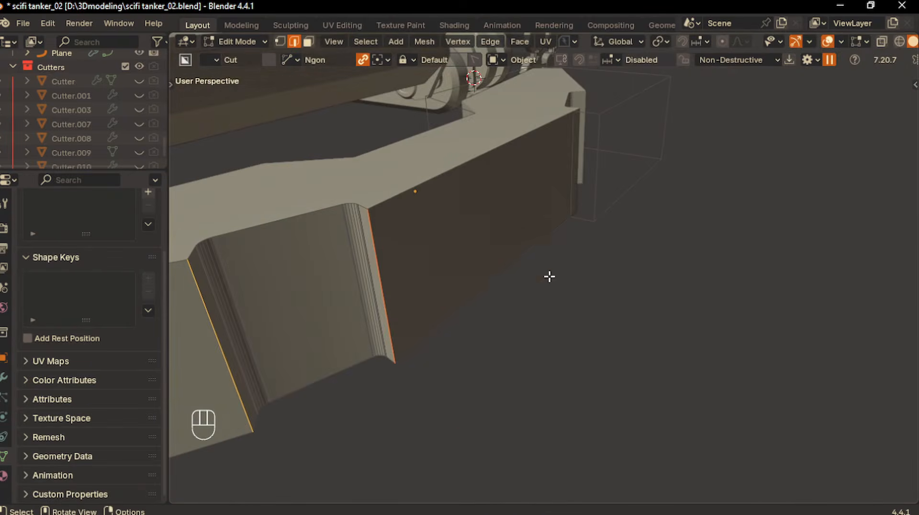
pyautogui.hotkey('ctrl', 'b')
pyautogui.click(507, 285)
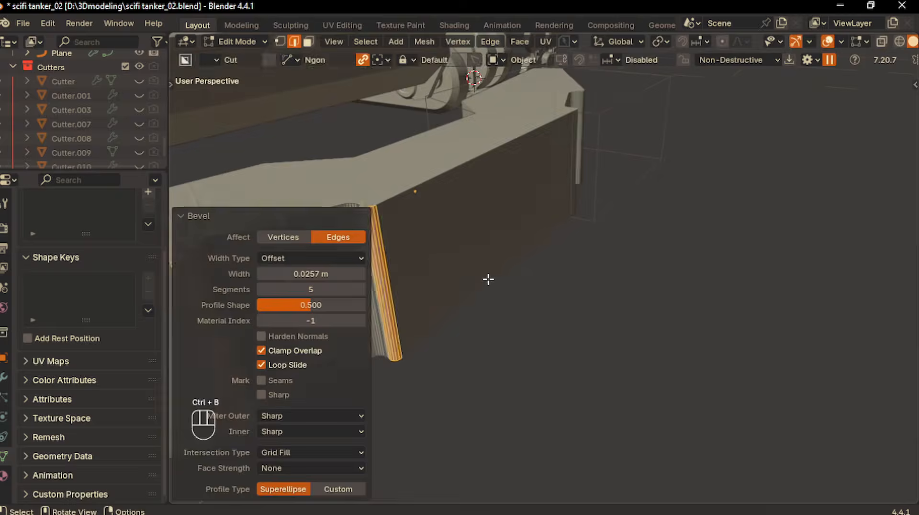
# Step: Bevel the vertical edges of the bar's outer end and hull-facing notch with a 0.0535 m width and 5 segments
pyautogui.scroll(-6, 488, 279)
pyautogui.moveTo(432, 271); pyautogui.dragTo(514, 346, button='middle')
pyautogui.click(490, 279)
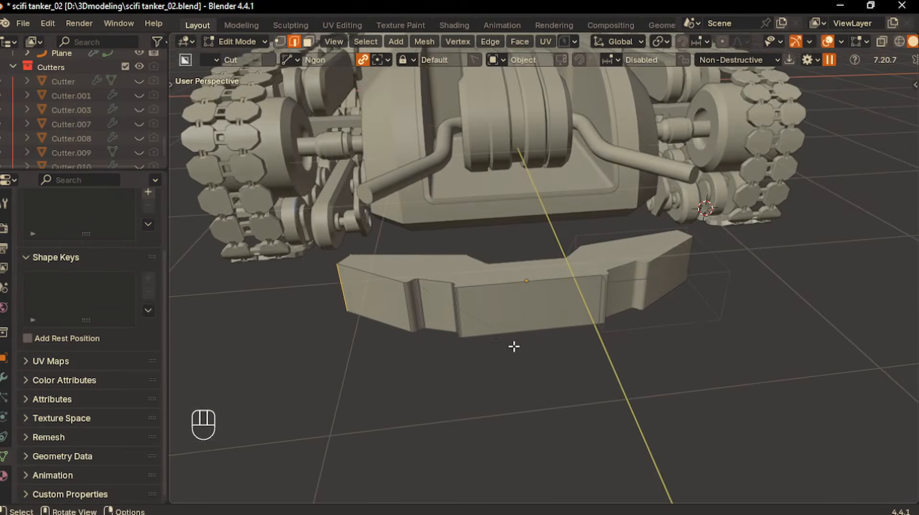
pyautogui.hotkey('ctrl', 'b')
pyautogui.click(520, 344)
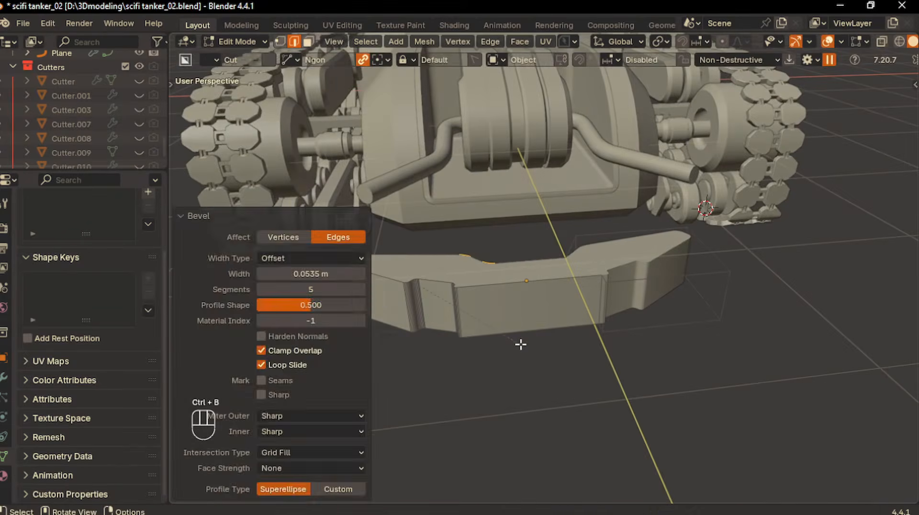
pyautogui.press('Tab')
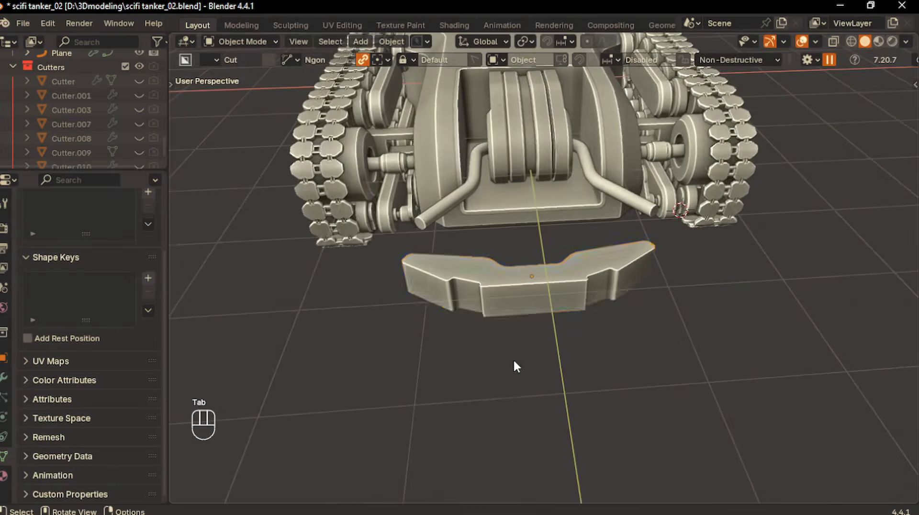
# Step: Flatten the bar by scaling it 0.280 along Z
pyautogui.press('KP_1')
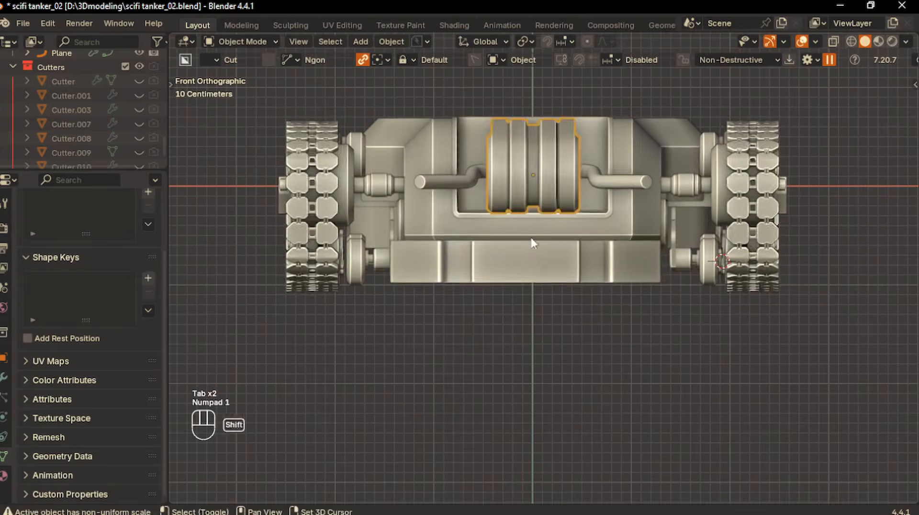
pyautogui.click(529, 251)
pyautogui.press('s')
pyautogui.press('z')
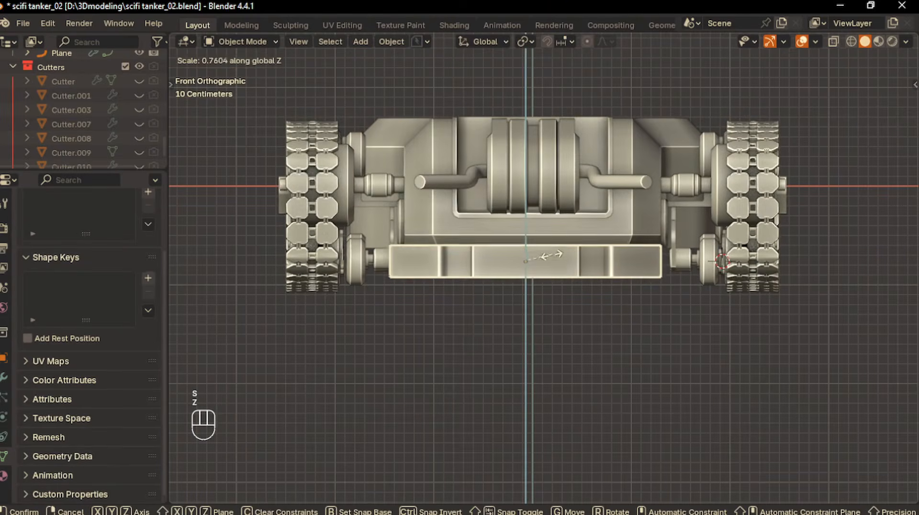
pyautogui.click(533, 266)
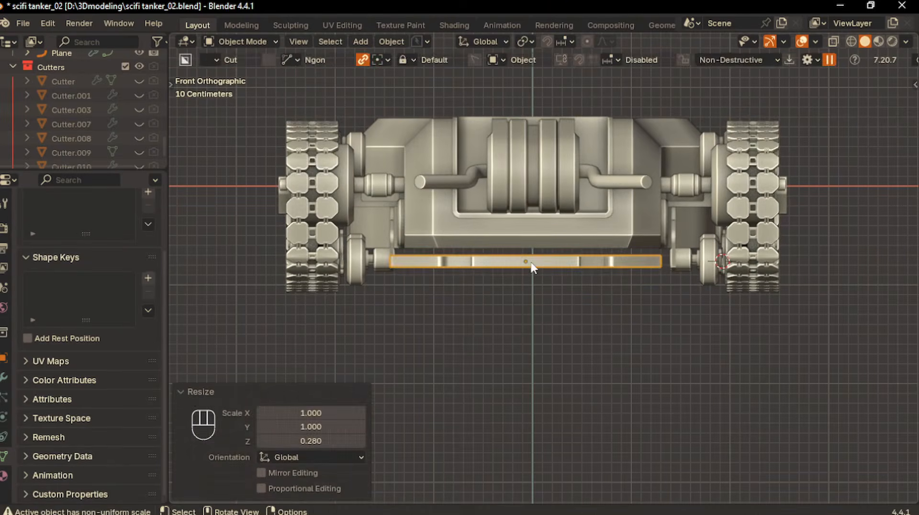
# Step: Raise the bar along Z by about 0.56 m to just below the pipe arms and thin it by 0.679 along Z
pyautogui.press('g')
pyautogui.press('z')
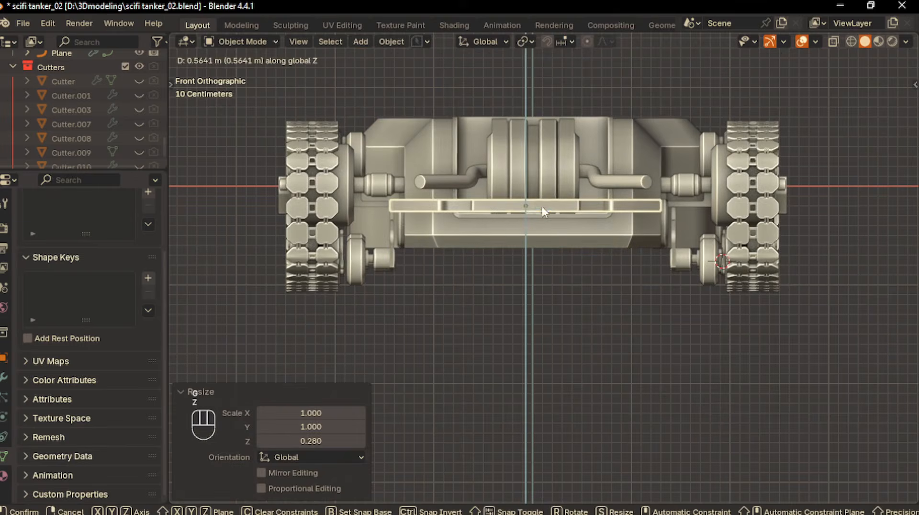
pyautogui.click(552, 208)
pyautogui.press('s')
pyautogui.press('z')
pyautogui.click(543, 211)
# Step: Tilt the bar 23.3° around the X axis
pyautogui.moveTo(543, 210); pyautogui.dragTo(524, 288, button='middle')
pyautogui.press('r')
pyautogui.press('x')
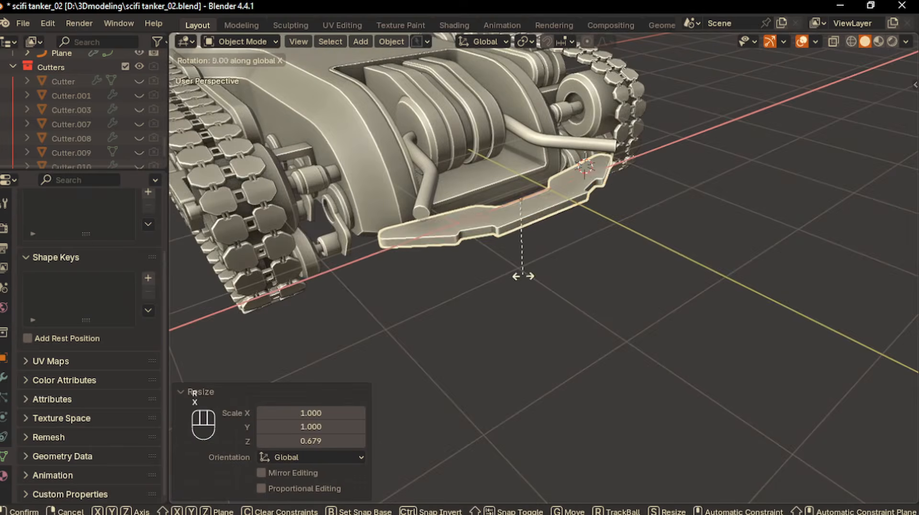
pyautogui.click(463, 341)
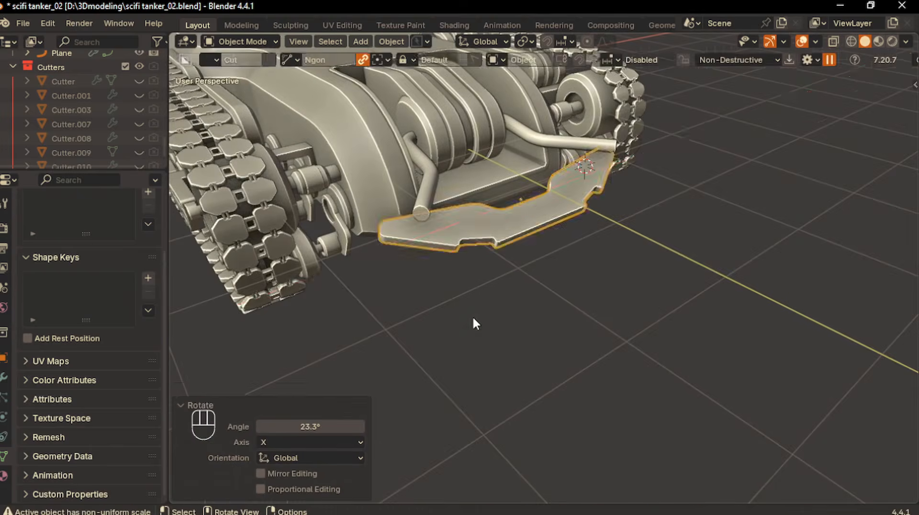
# Step: Move the tilted bar forward and slightly up in side view so it sits beneath the pipe arm ends
pyautogui.press('KP_1')
pyautogui.press('KP_3')
pyautogui.press('KP_3')
pyautogui.keyDown('shift'); pyautogui.moveTo(504, 313); pyautogui.dragTo(473, 348, button='middle'); pyautogui.keyUp('shift')
pyautogui.scroll(3, 515, 321)
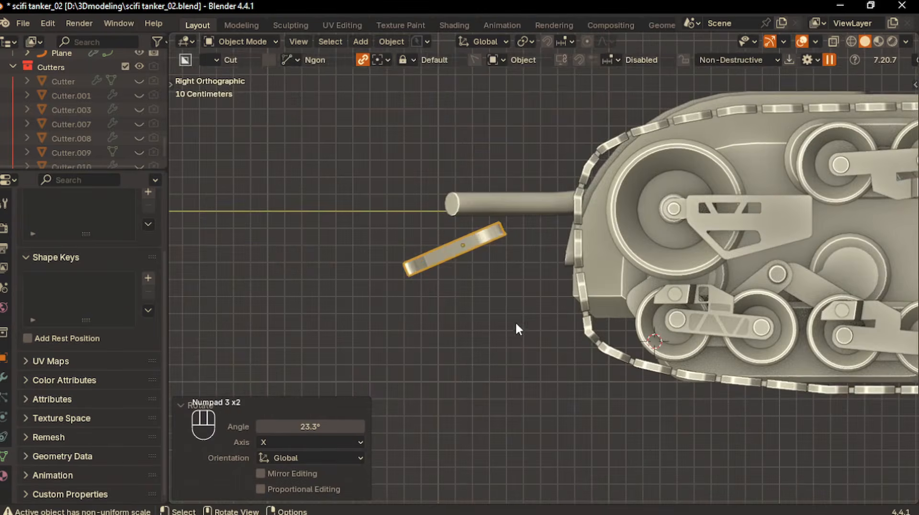
pyautogui.press('g')
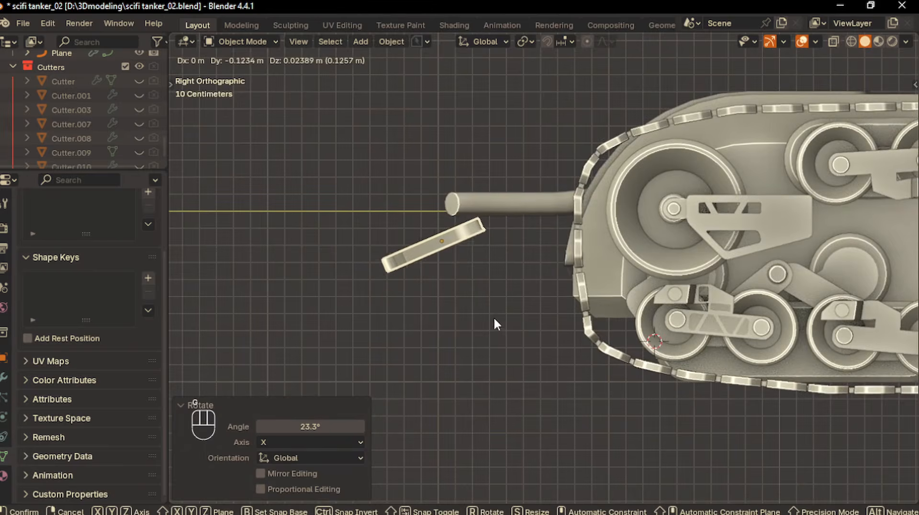
pyautogui.click(490, 318)
# Step: Add a 32-vertex cylinder to connect the pipe arm and bar, and scale it to 0.078
pyautogui.moveTo(489, 280); pyautogui.dragTo(620, 323, button='middle')
pyautogui.moveTo(539, 302); pyautogui.dragTo(410, 274, button='middle')
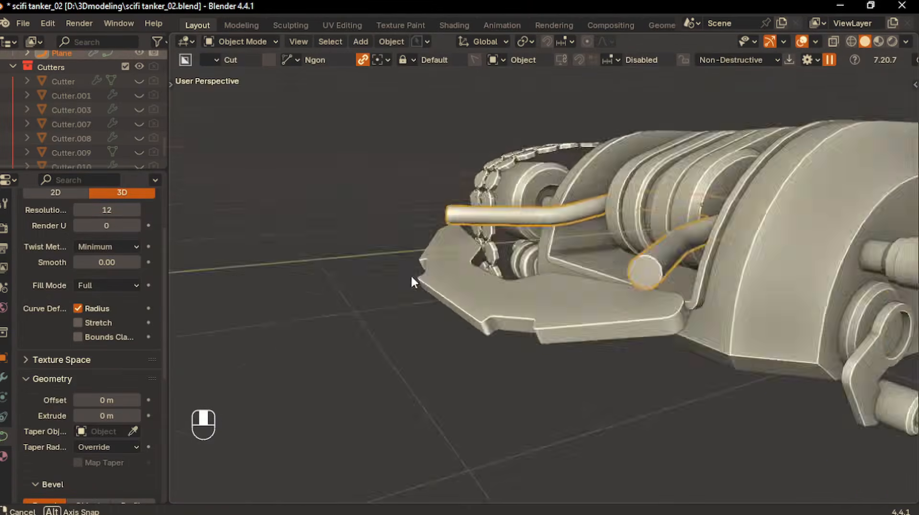
pyautogui.press('KP_1')
pyautogui.press('KP_3')
pyautogui.keyDown('shift'); pyautogui.moveTo(443, 243); pyautogui.dragTo(477, 314, button='middle'); pyautogui.keyUp('shift')
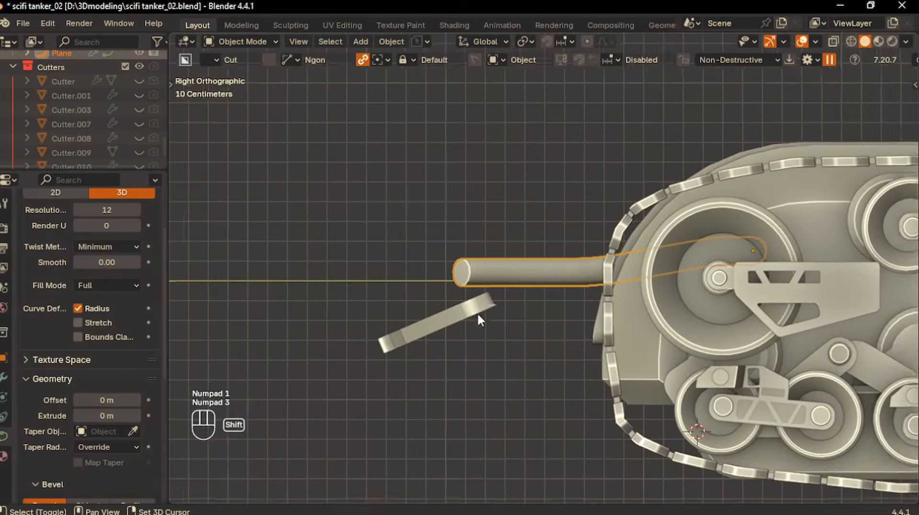
pyautogui.scroll(2, 477, 313)
pyautogui.hotkey('shift', 'a')
pyautogui.moveTo(413, 242)
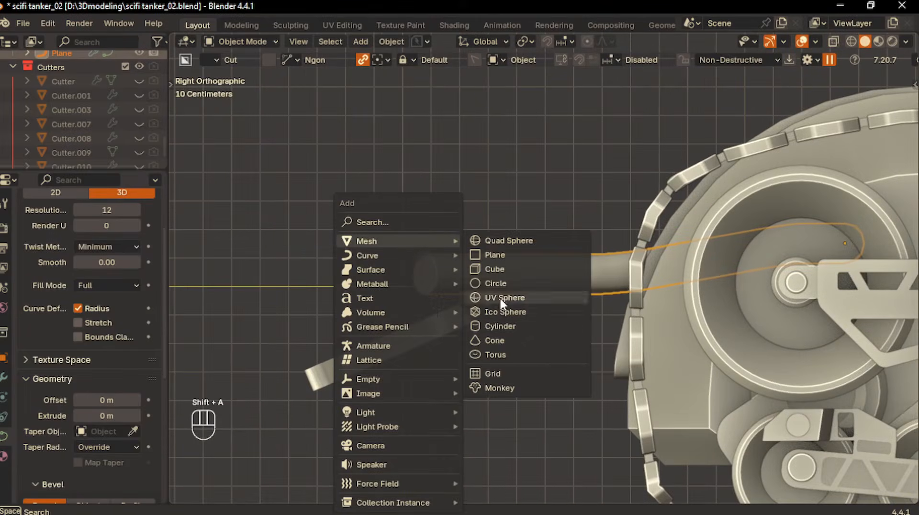
pyautogui.click(500, 326)
pyautogui.press('s')
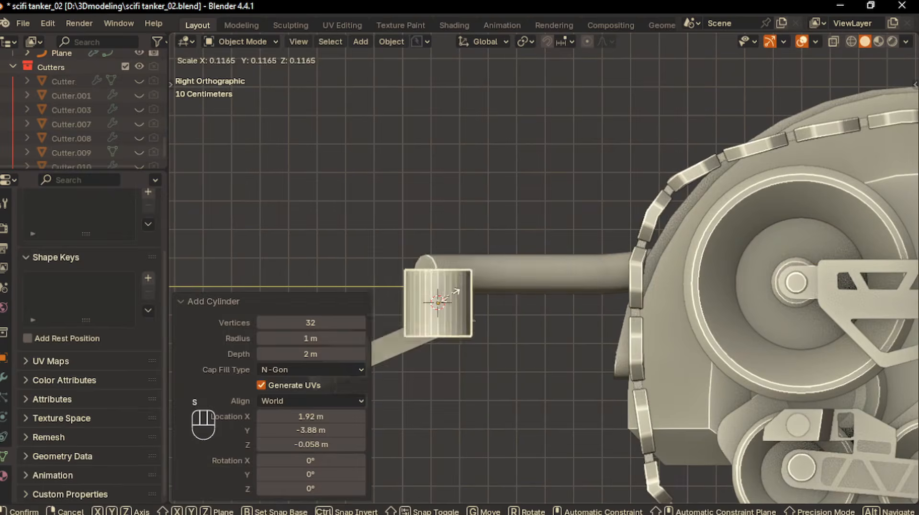
pyautogui.click(448, 306)
# Step: Place the cylinder under the pipe arm's end, scale it by 0.707, and centre it within the pipe's width
pyautogui.press('KP_7')
pyautogui.press('g')
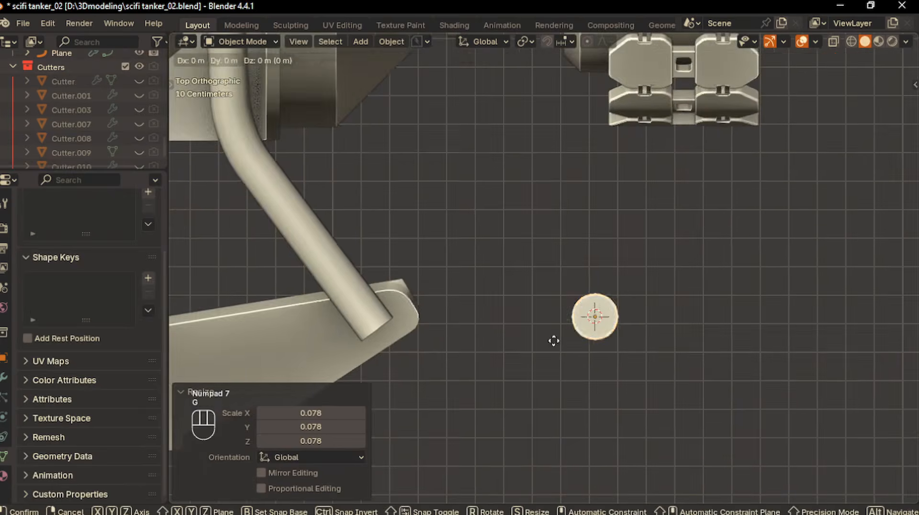
pyautogui.click(349, 345)
pyautogui.press('KP_3')
pyautogui.press('s')
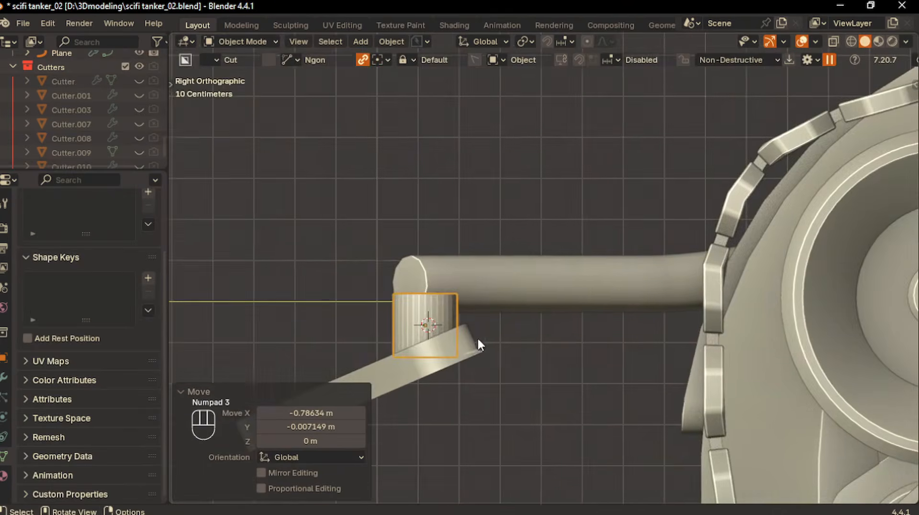
pyautogui.click(489, 352)
pyautogui.press('KP_7')
pyautogui.press('g')
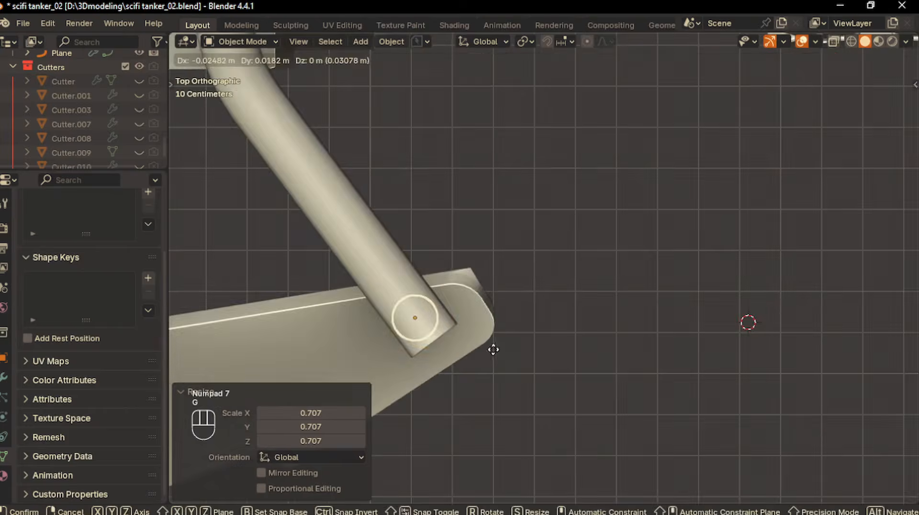
pyautogui.click(493, 349)
# Step: Stretch the cylinder slightly along Z to reach both pipe and bar, and shade it auto smooth at 30°
pyautogui.press('KP_1')
pyautogui.press('KP_1')
pyautogui.press('KP_3')
pyautogui.press('s')
pyautogui.press('z')
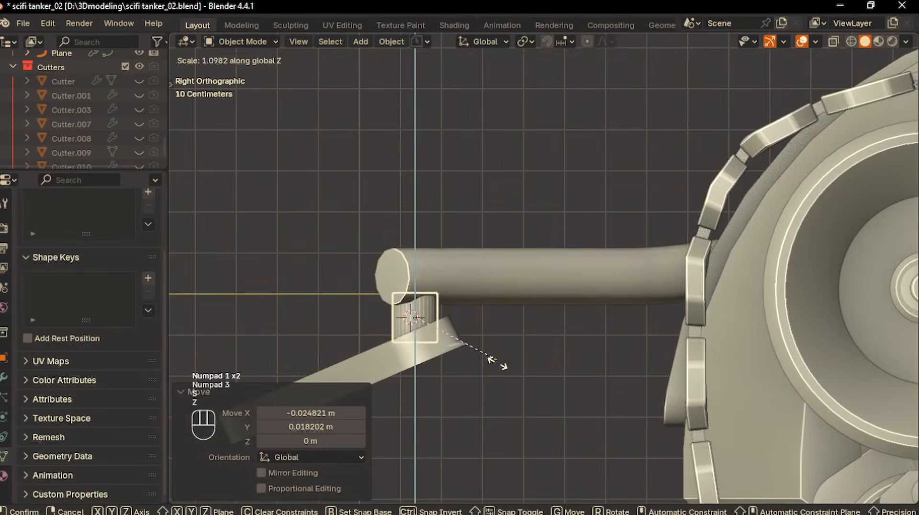
pyautogui.click(450, 322)
pyautogui.rightClick(440, 262)
pyautogui.click(441, 255)
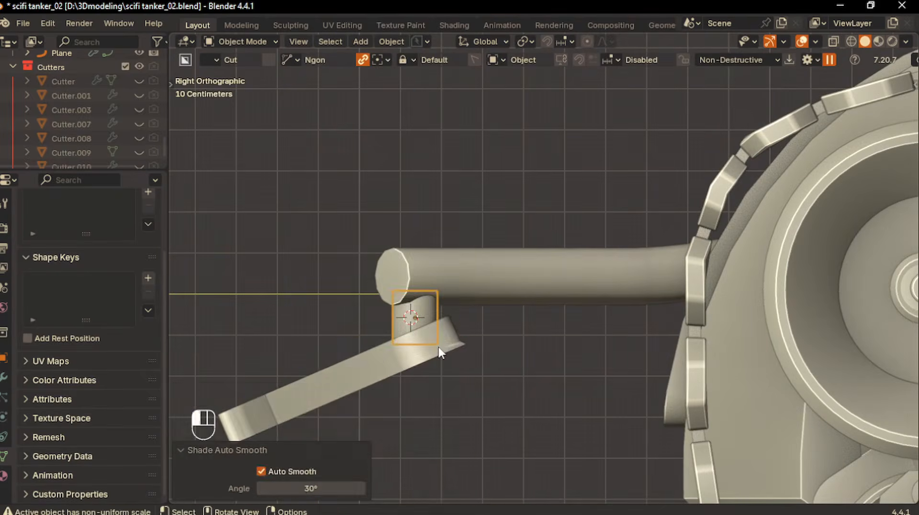
# Step: Isolate the tilted front bar in local view and select the last vertex of its malformed rounded corner for editing
pyautogui.press('Tab')
pyautogui.moveTo(459, 358); pyautogui.dragTo(487, 380, button='middle')
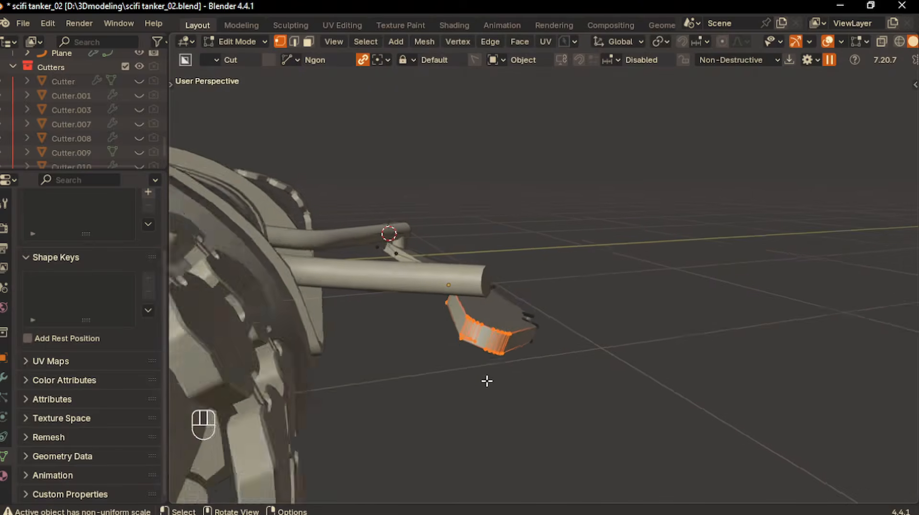
pyautogui.scroll(1, 487, 380)
pyautogui.click(458, 369)
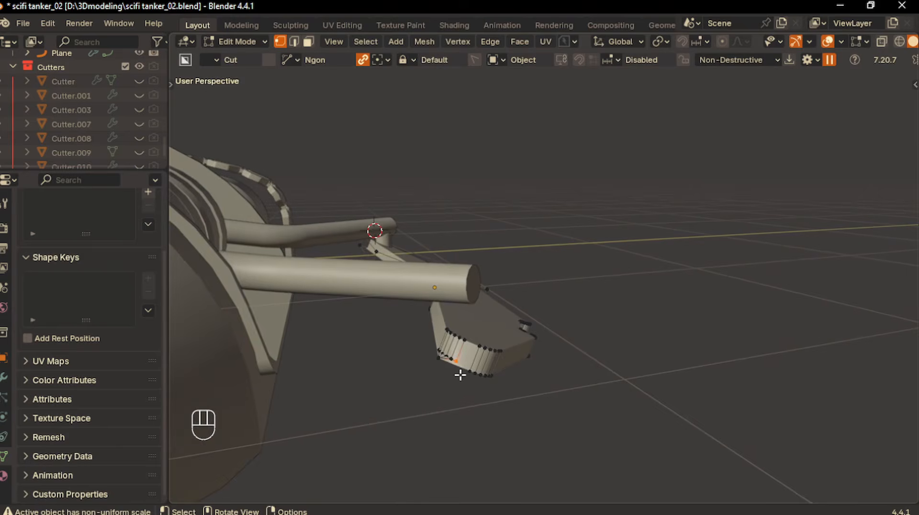
pyautogui.press('Tab')
pyautogui.click(461, 281)
pyautogui.press('f')
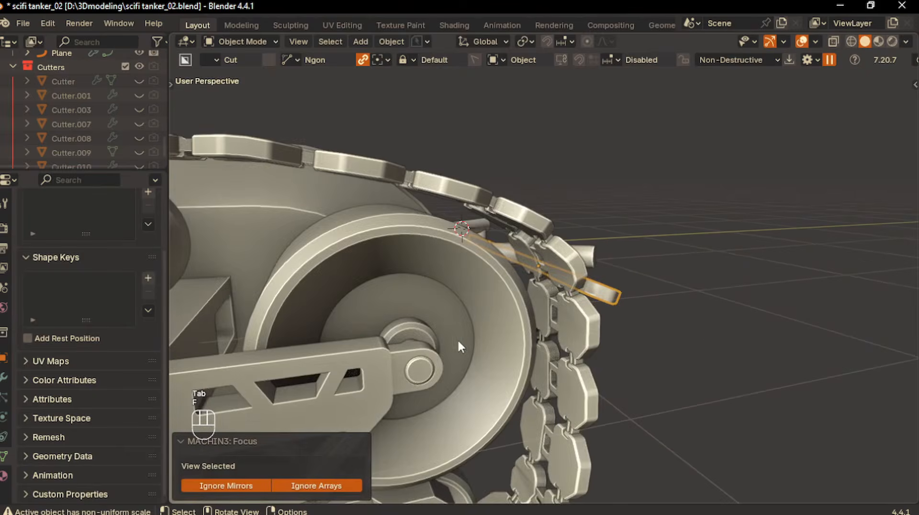
pyautogui.press('f')
pyautogui.press('Tab')
pyautogui.click(445, 358)
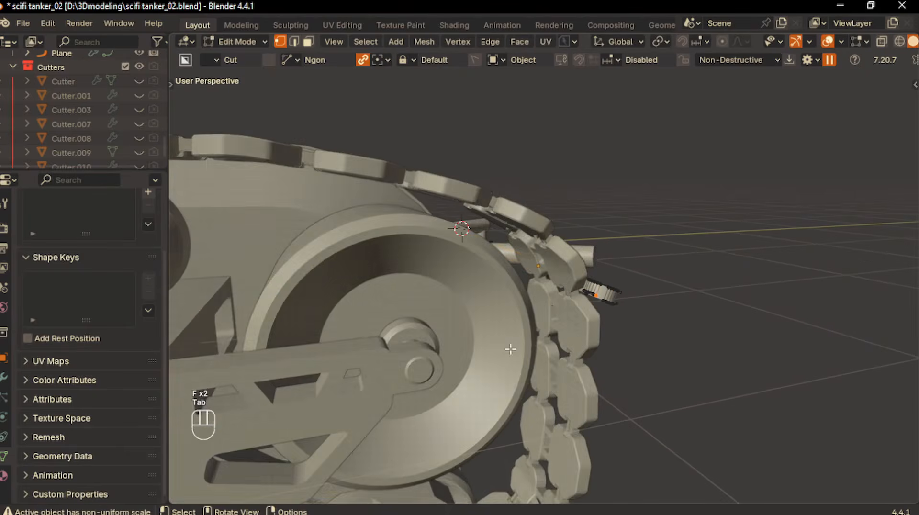
pyautogui.press('/')
pyautogui.scroll(8, 515, 354)
pyautogui.press('h')
pyautogui.hotkey('ctrl', 'z')
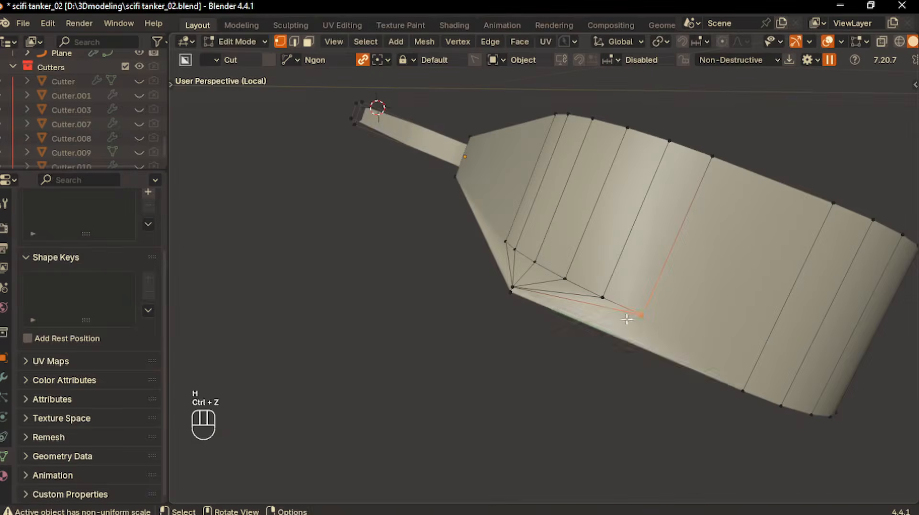
# Step: Knife-cut from the three front vertices of the rounded corner's arc down to the bar's lower edge
pyautogui.press('k')
pyautogui.click(621, 339)
pyautogui.press('Return')
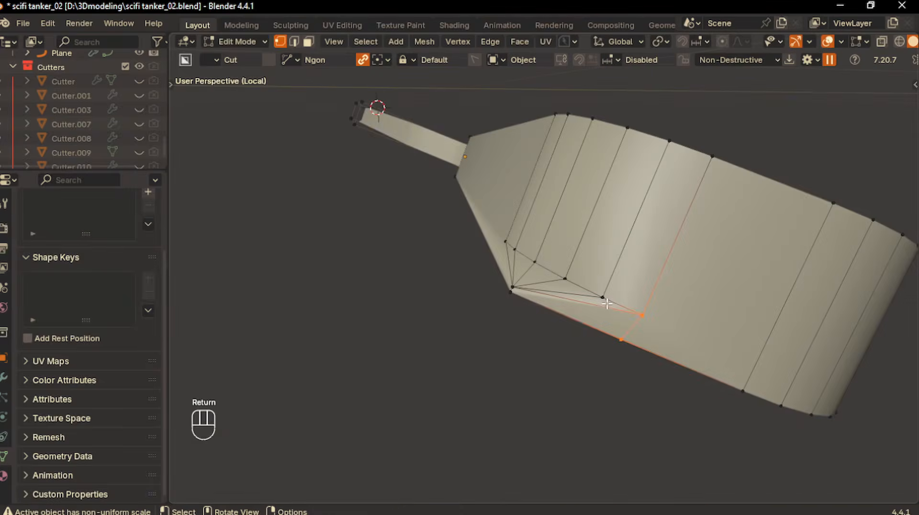
pyautogui.press('j')
pyautogui.press('k')
pyautogui.click(586, 323)
pyautogui.press('Return')
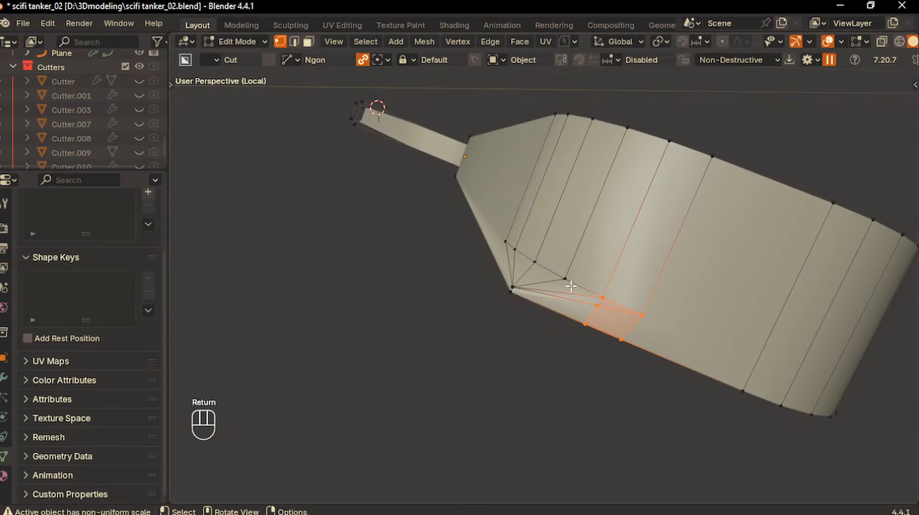
pyautogui.press('k')
pyautogui.press('Return')
# Step: Knife-cut from the three remaining arc vertices down to the lower edge on the corner's other side
pyautogui.moveTo(552, 301); pyautogui.dragTo(517, 277, button='middle')
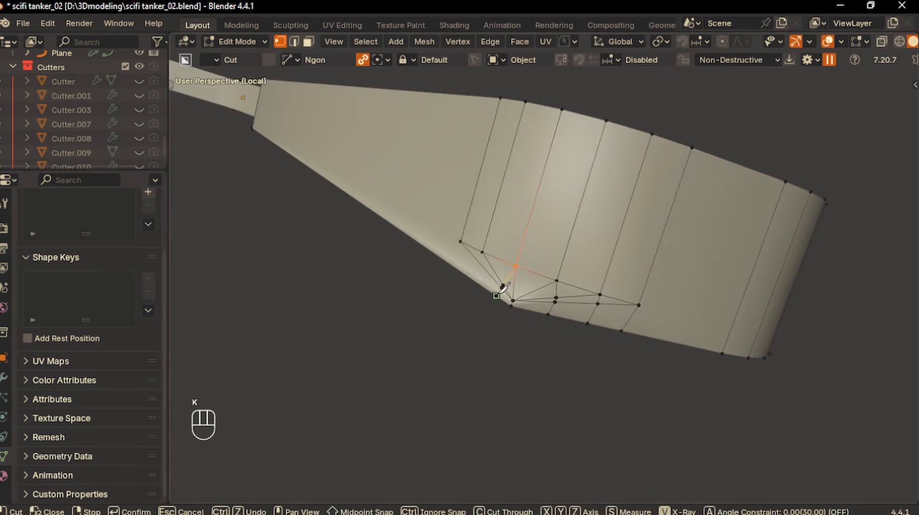
pyautogui.click(498, 294)
pyautogui.press('Return')
pyautogui.click(470, 276)
pyautogui.press('Return')
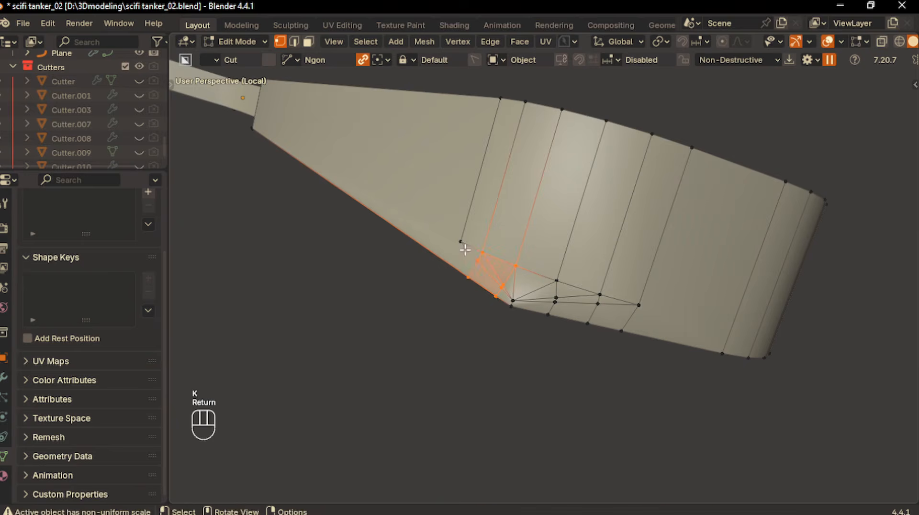
pyautogui.press('k')
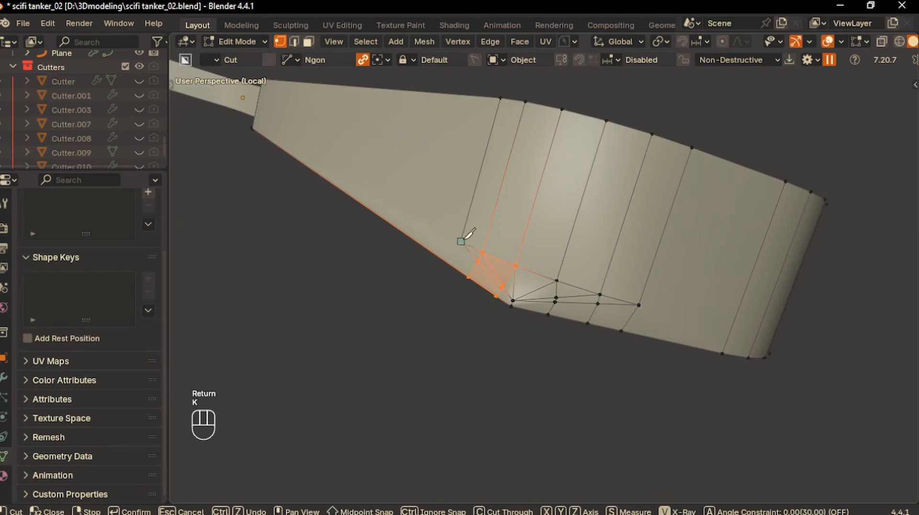
pyautogui.click(448, 263)
pyautogui.press('Return')
# Step: Dissolve the stray diagonal edges between the arc and the lower edge on the outer side of the corner
pyautogui.click(294, 43)
pyautogui.scroll(2, 532, 401)
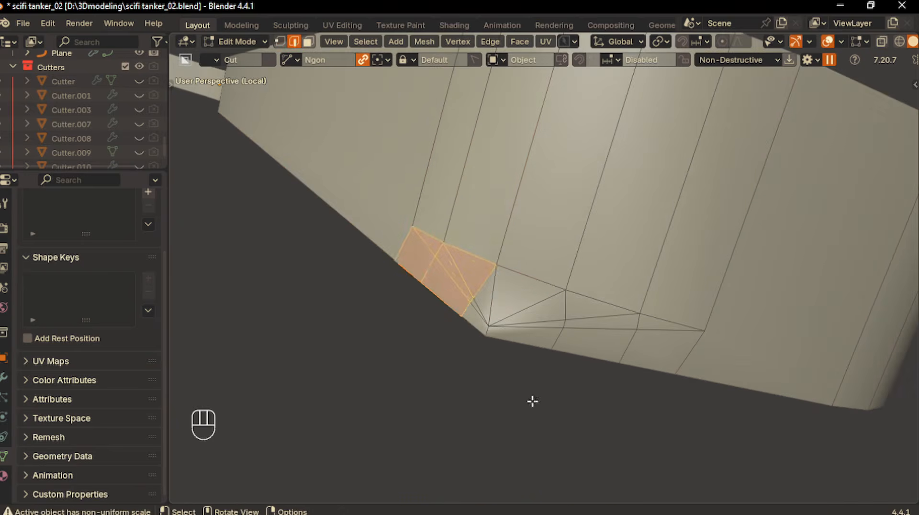
pyautogui.press('x')
pyautogui.click(444, 294)
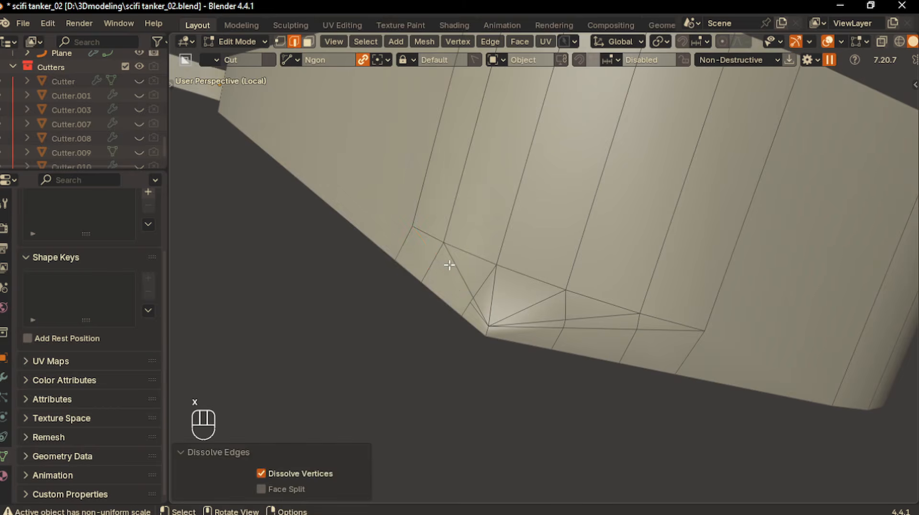
pyautogui.press('x')
pyautogui.click(450, 264)
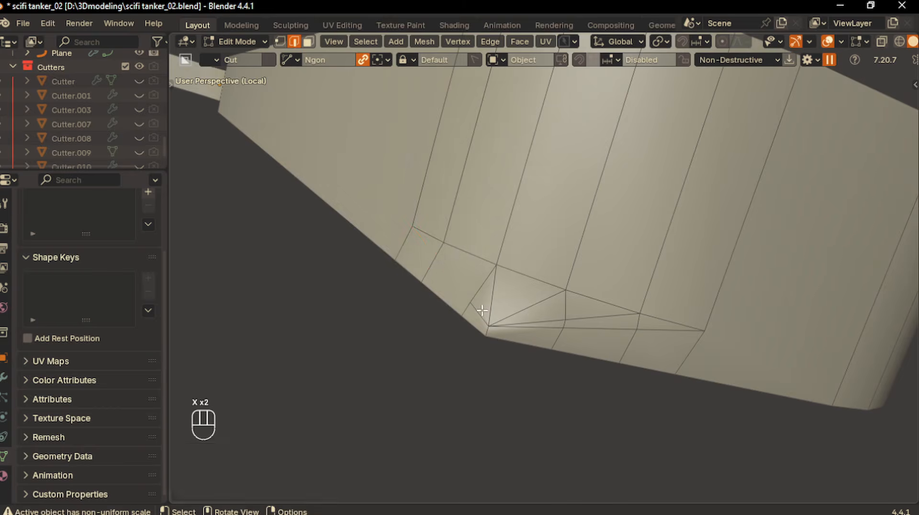
pyautogui.click(481, 311)
pyautogui.press('x')
pyautogui.click(481, 311)
# Step: Dissolve the leftover fan and sliver edges converging below the arc along the bar's front face
pyautogui.click(518, 308)
pyautogui.press('x')
pyautogui.click(518, 310)
pyautogui.press('x')
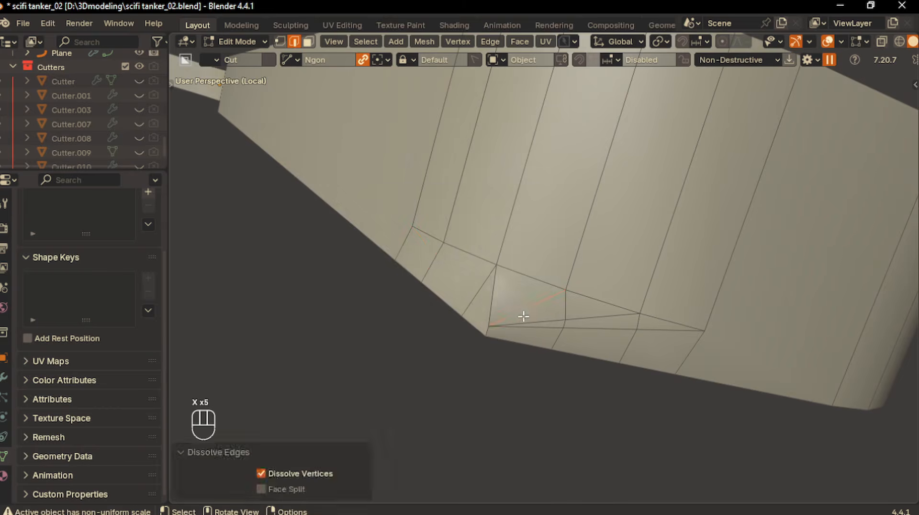
pyautogui.click(524, 317)
pyautogui.press('x')
pyautogui.click(523, 316)
pyautogui.click(526, 324)
pyautogui.press('x')
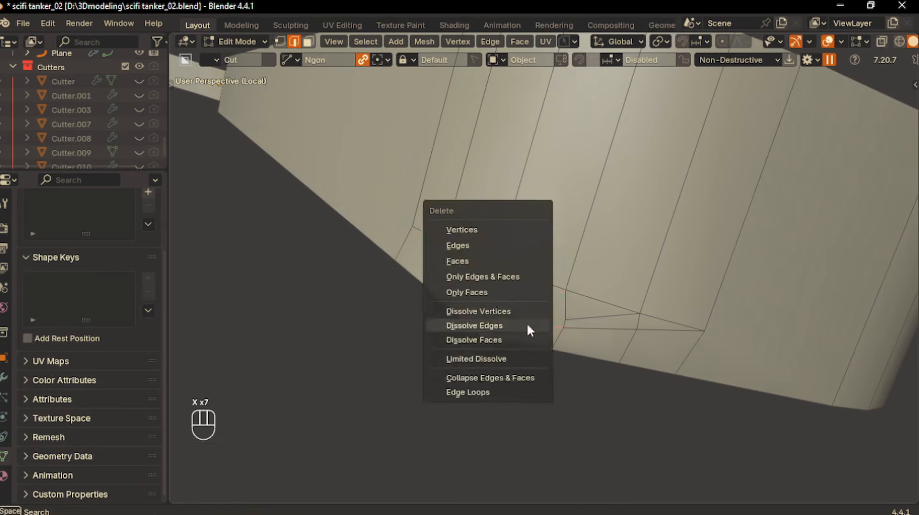
pyautogui.click(526, 324)
pyautogui.click(582, 317)
pyautogui.press('x')
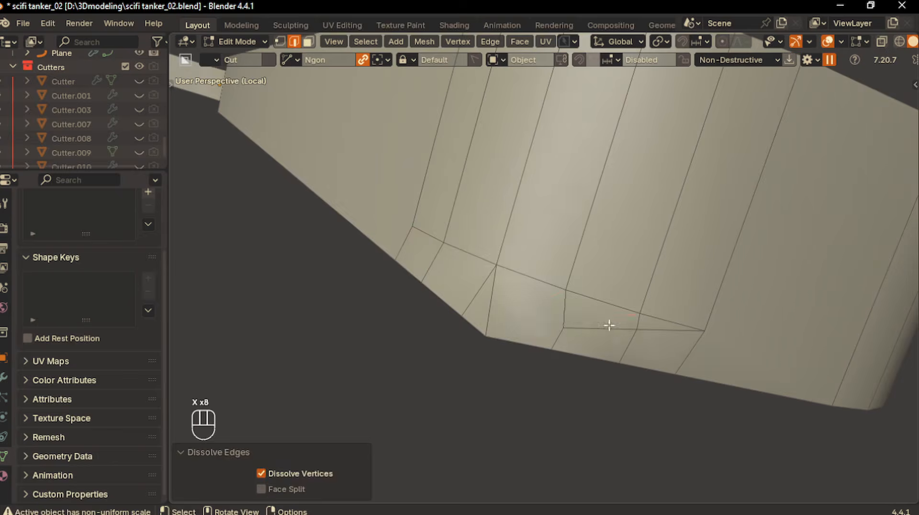
pyautogui.click(609, 326)
pyautogui.press('x')
pyautogui.click(608, 325)
pyautogui.click(644, 325)
pyautogui.press('x')
pyautogui.click(642, 326)
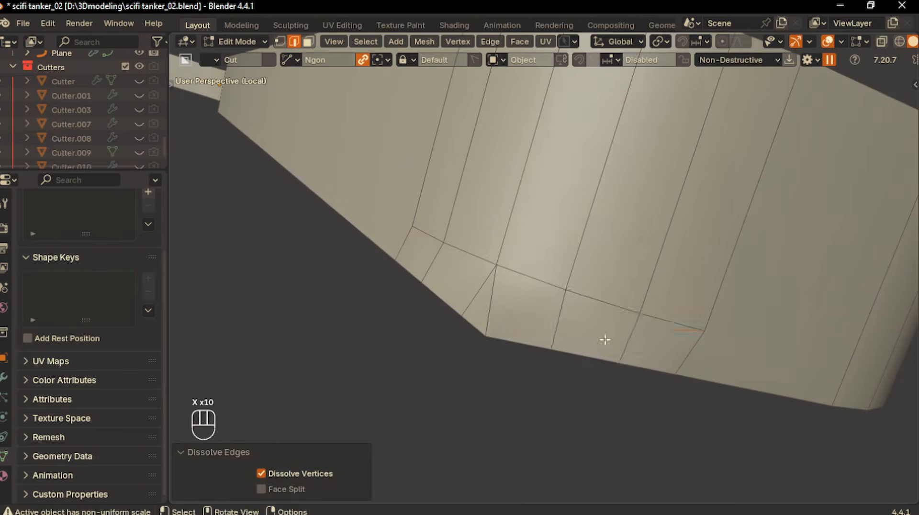
# Step: Enable proportional editing and move the protruding vertices at the corner's lower edge to soften its outline
pyautogui.moveTo(605, 339); pyautogui.dragTo(484, 306, button='middle')
pyautogui.click(280, 41)
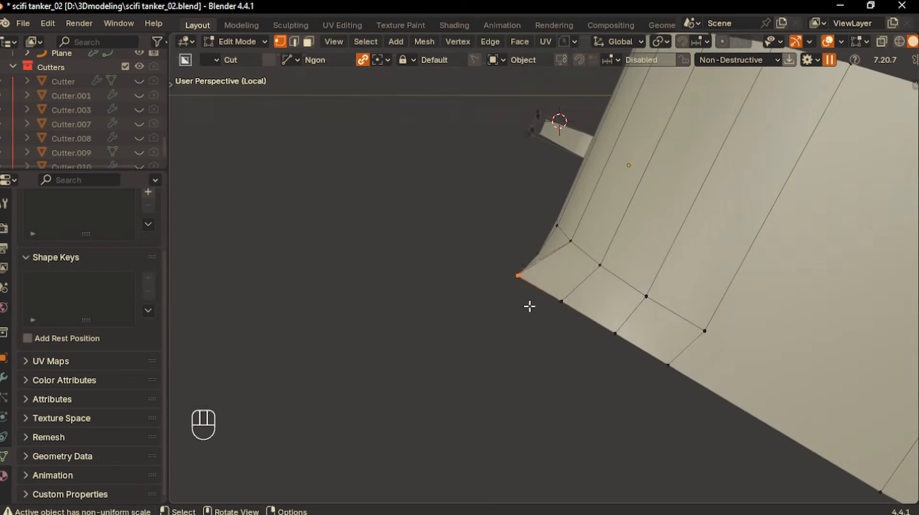
pyautogui.press('o')
pyautogui.press('g')
pyautogui.moveTo(533, 322); pyautogui.dragTo(513, 258, button='middle')
pyautogui.scroll(10, 546, 322)
pyautogui.press('g')
pyautogui.click(549, 322)
pyautogui.click(509, 251)
pyautogui.press('g')
pyautogui.click(509, 251)
# Step: Adjust the lower corner vertices in side view to even out the rounding, and check the outline from above
pyautogui.press('KP_3')
pyautogui.press('g')
pyautogui.click(509, 309)
pyautogui.moveTo(508, 308); pyautogui.dragTo(496, 285, button='middle')
pyautogui.click(522, 267)
pyautogui.press('KP_3')
pyautogui.press('g')
pyautogui.click(526, 290)
pyautogui.press('Tab')
pyautogui.click(497, 212)
pyautogui.press('KP_8')
pyautogui.press('KP_7')
pyautogui.keyDown('shift'); pyautogui.moveTo(253, 316); pyautogui.dragTo(548, 312, button='middle'); pyautogui.keyUp('shift')
pyautogui.scroll(-4, 410, 332)
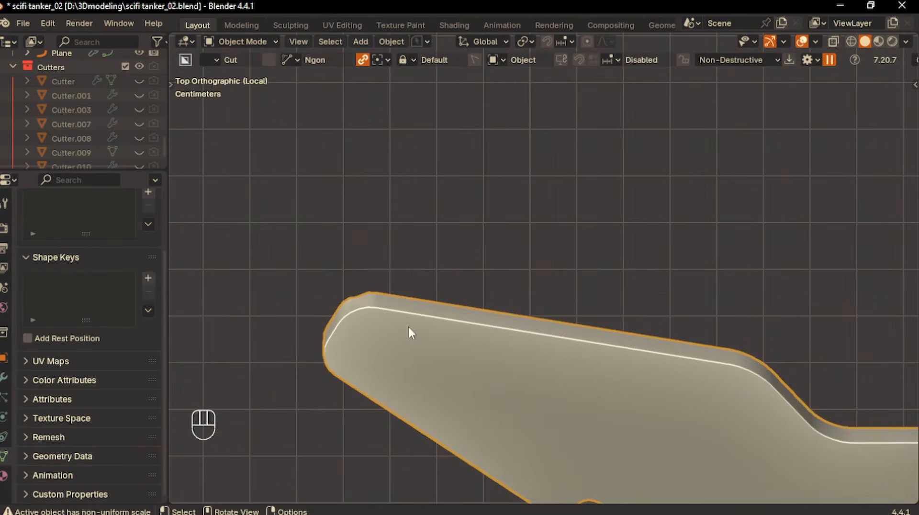
# Step: Dissolve the uneven short edges remaining along the bottom of the bar's rounded corner
pyautogui.moveTo(400, 332); pyautogui.dragTo(544, 382, button='middle')
pyautogui.press('Tab')
pyautogui.click(554, 321)
pyautogui.scroll(2, 559, 411)
pyautogui.press('2')
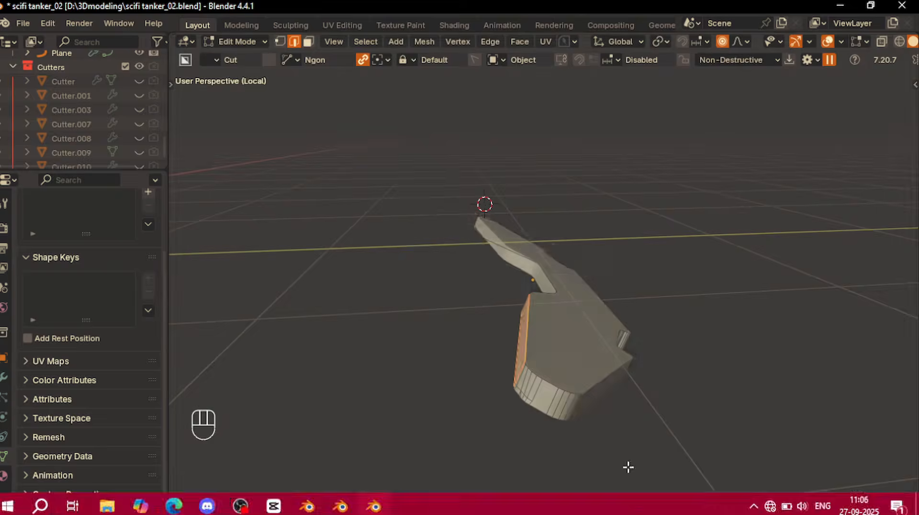
pyautogui.scroll(3, 585, 381)
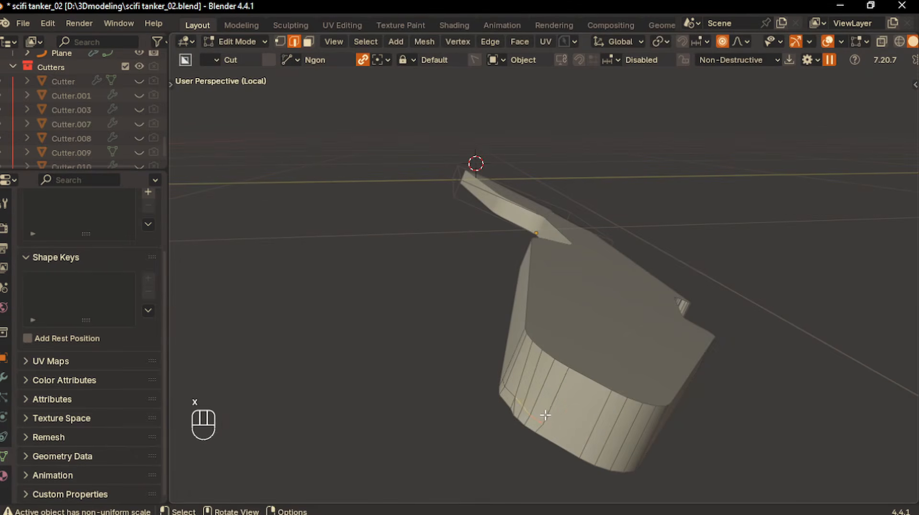
pyautogui.press('x')
pyautogui.click(507, 412)
pyautogui.scroll(2, 531, 378)
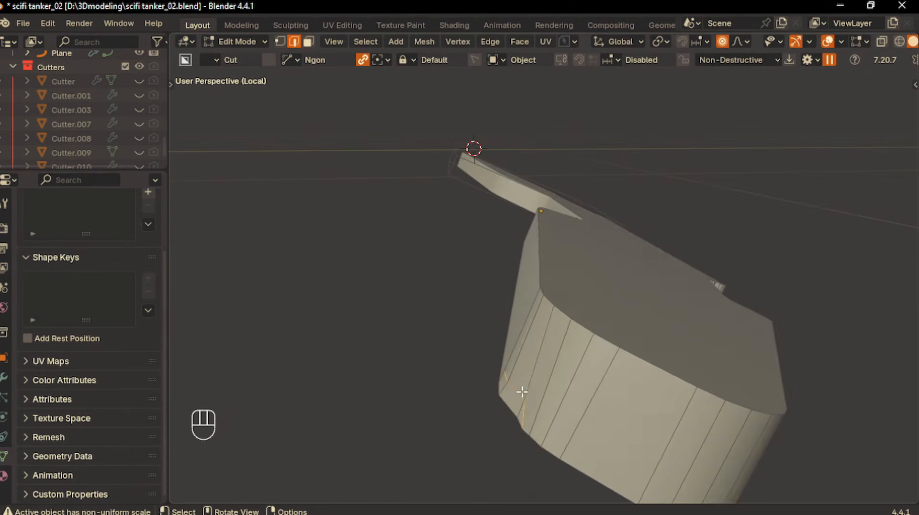
pyautogui.press('d')
pyautogui.press('x')
pyautogui.click(551, 202)
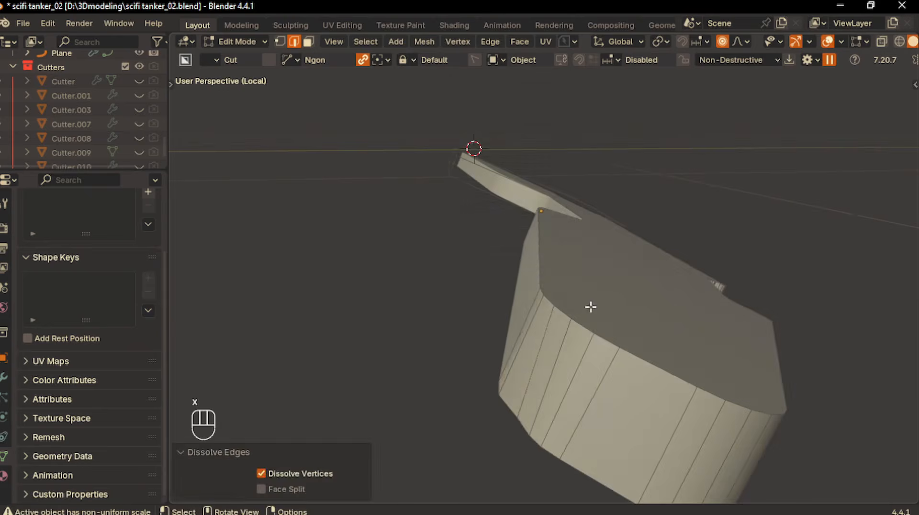
# Step: Dissolve the vertical segment edges of the faulty rounding until a single sharp corner edge remains
pyautogui.scroll(-2, 591, 308)
pyautogui.moveTo(591, 308); pyautogui.dragTo(516, 324, button='middle')
pyautogui.click(527, 320)
pyautogui.press('x')
pyautogui.click(528, 320)
pyautogui.click(526, 304)
pyautogui.press('x')
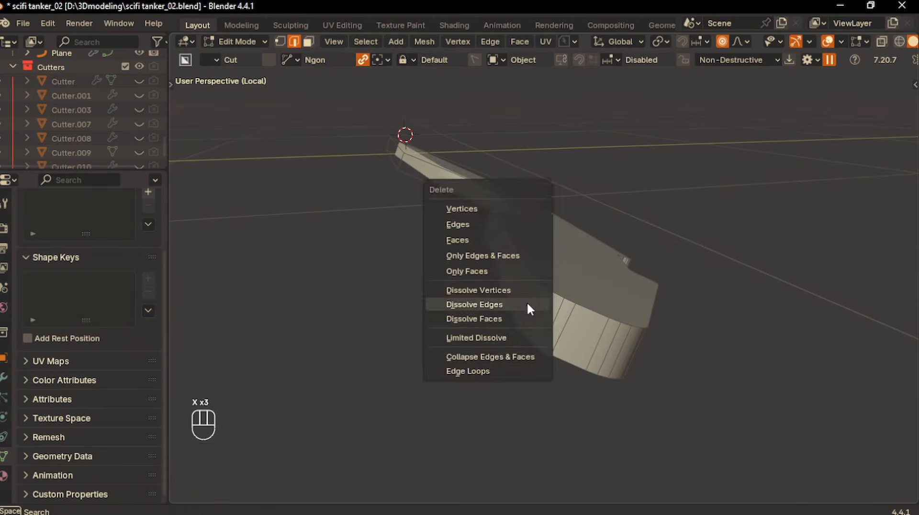
pyautogui.click(528, 305)
pyautogui.click(523, 298)
pyautogui.press('x')
pyautogui.click(524, 302)
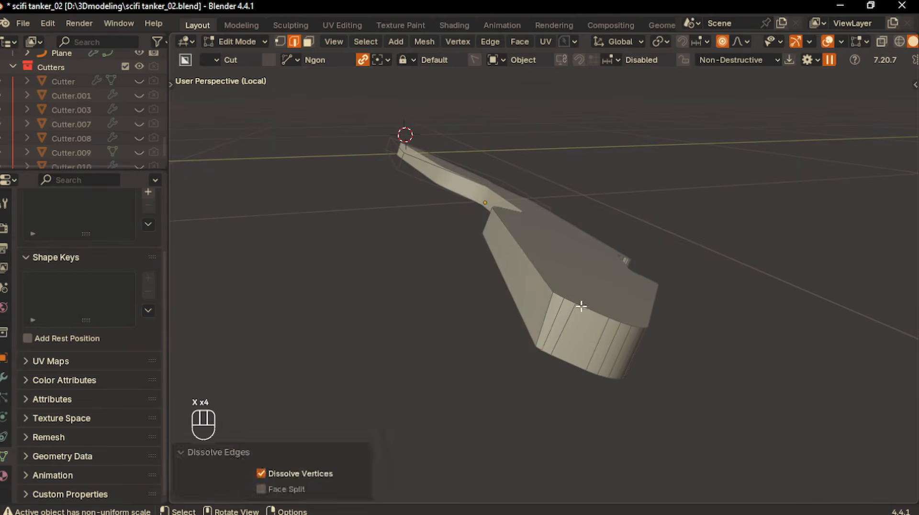
pyautogui.click(554, 311)
pyautogui.press('x')
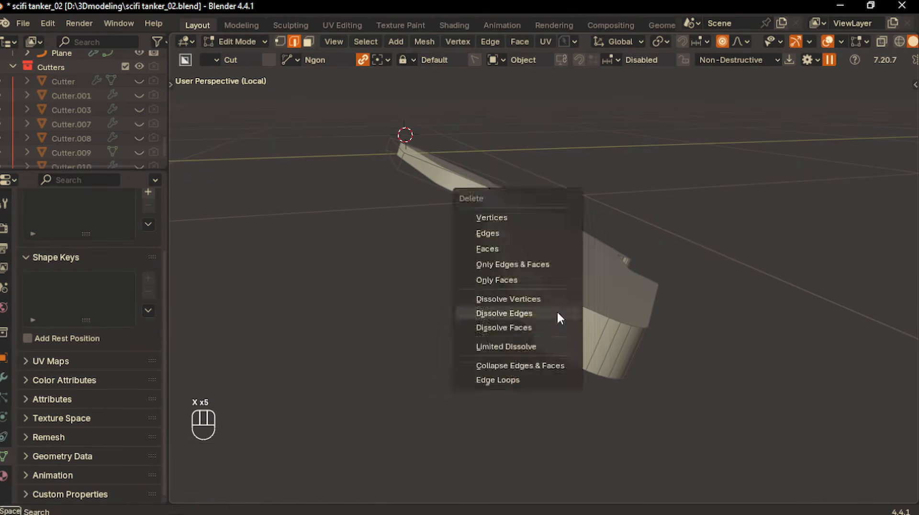
pyautogui.click(556, 311)
pyautogui.click(566, 314)
pyautogui.press('x')
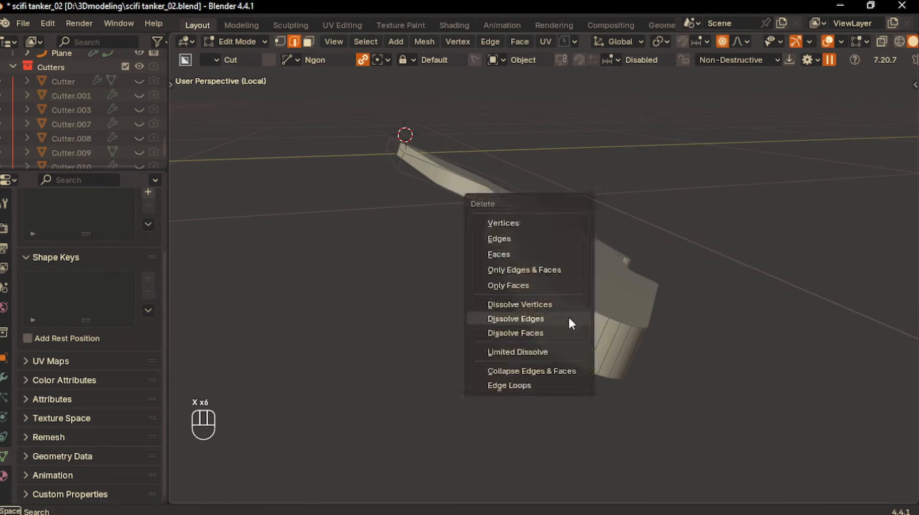
pyautogui.click(568, 318)
# Step: Bevel the remaining sharp corner edge at the bar's end to round it, and return to the full model
pyautogui.click(555, 318)
pyautogui.moveTo(586, 322)
pyautogui.mouseDown(button='middle')
pyautogui.moveTo(572, 341)
pyautogui.moveTo(582, 332)
pyautogui.mouseUp(button='middle')
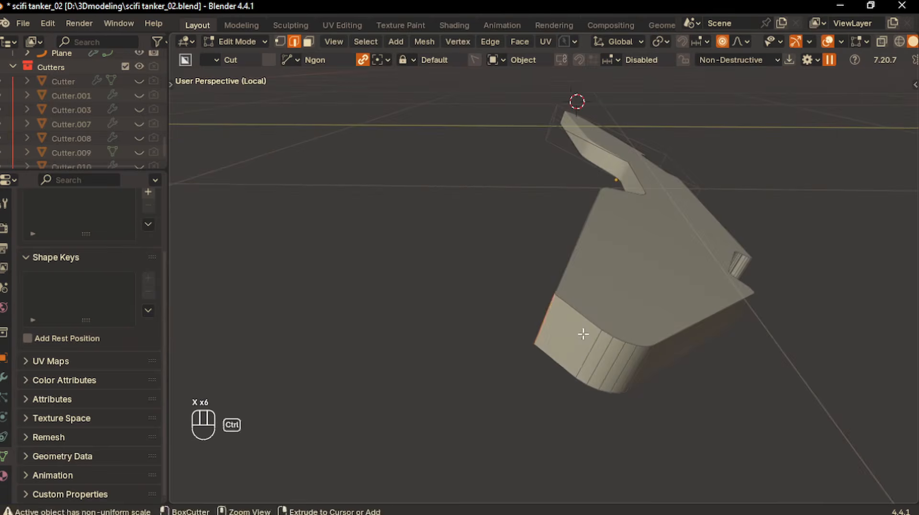
pyautogui.hotkey('ctrl', 'b')
pyautogui.click(615, 341)
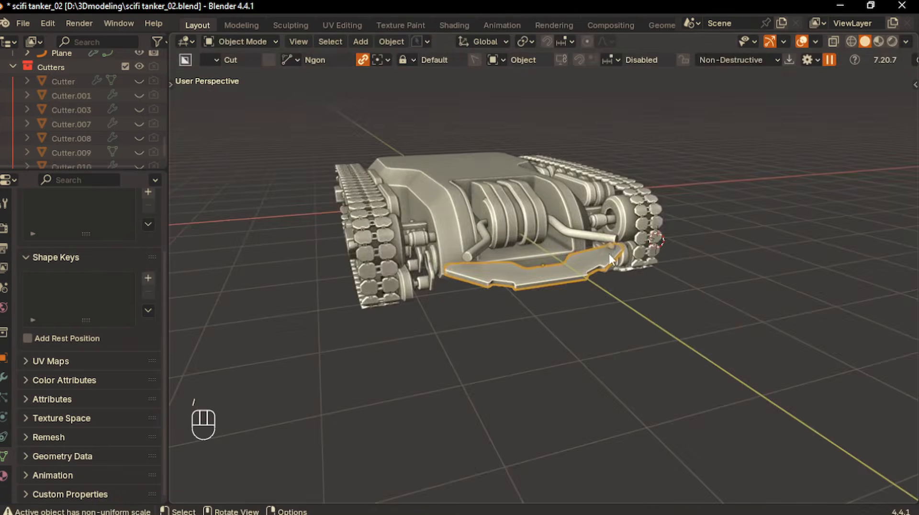
# Step: Mirror the tilted bar and the mount cylinder across the central ribbed drum along its Z axis
pyautogui.press('KP_1')
pyautogui.press('KP_3')
pyautogui.press('KP_1')
pyautogui.scroll(5, 655, 273)
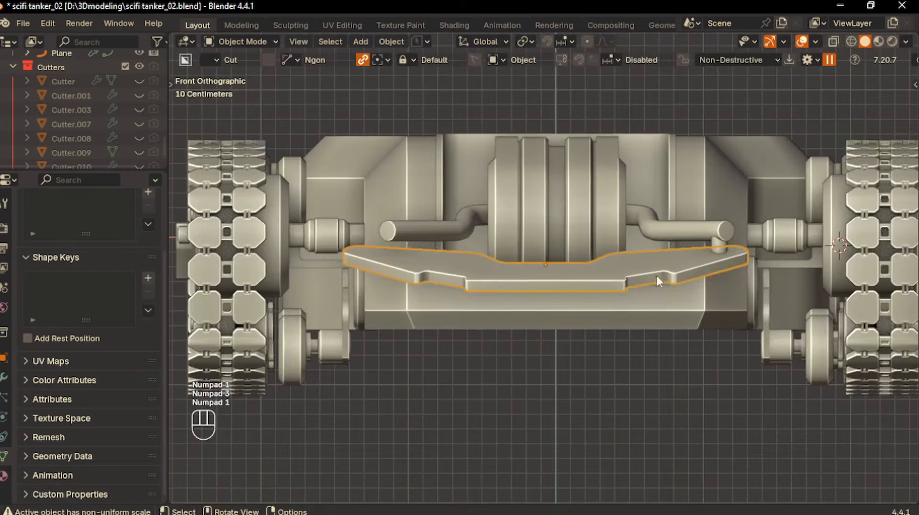
pyautogui.keyDown('shift'); pyautogui.click(717, 250); pyautogui.keyUp('shift')
pyautogui.press('space')
pyautogui.keyDown('shift'); pyautogui.click(604, 249); pyautogui.keyUp('shift')
pyautogui.hotkey('alt', 'x')
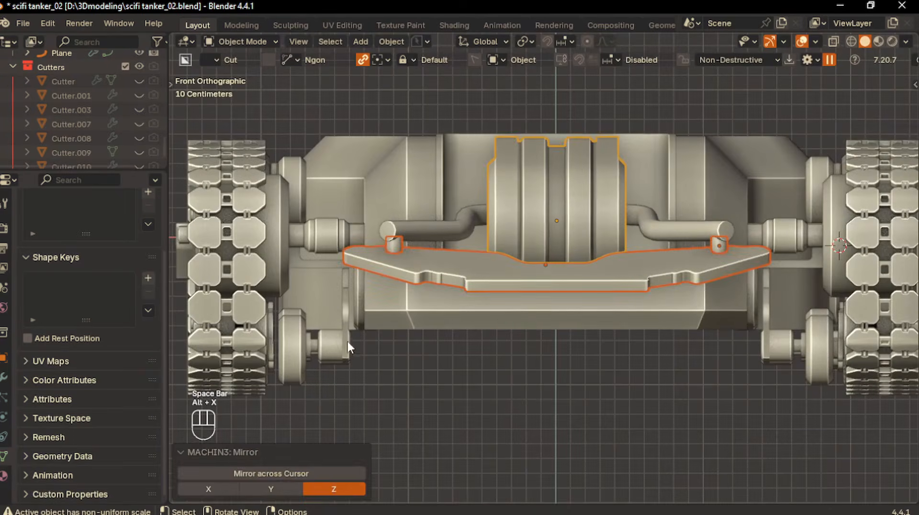
pyautogui.click(432, 411)
pyautogui.scroll(1, 494, 393)
pyautogui.scroll(-2, 493, 392)
pyautogui.moveTo(484, 402); pyautogui.dragTo(530, 371, button='middle')
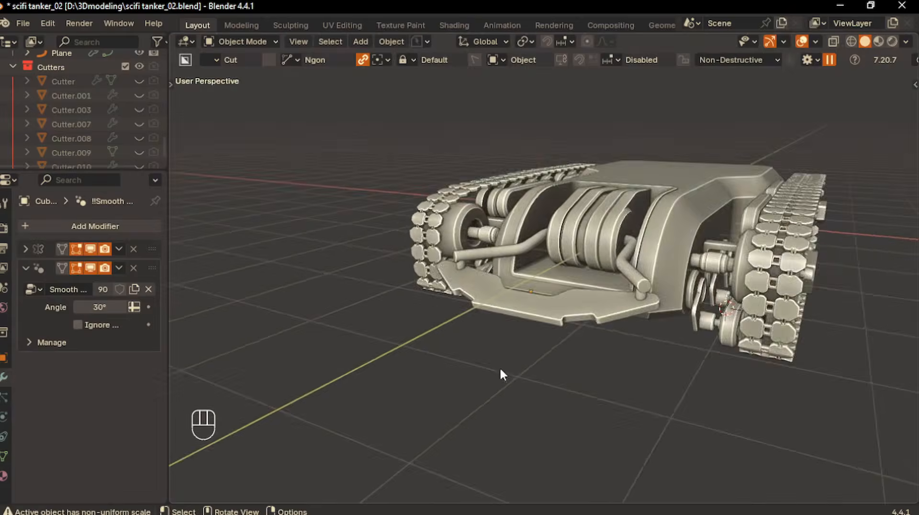
# Step: Convert the pipe arm curve to a mesh and open its mesh for face editing
pyautogui.moveTo(500, 370); pyautogui.dragTo(362, 380, button='middle')
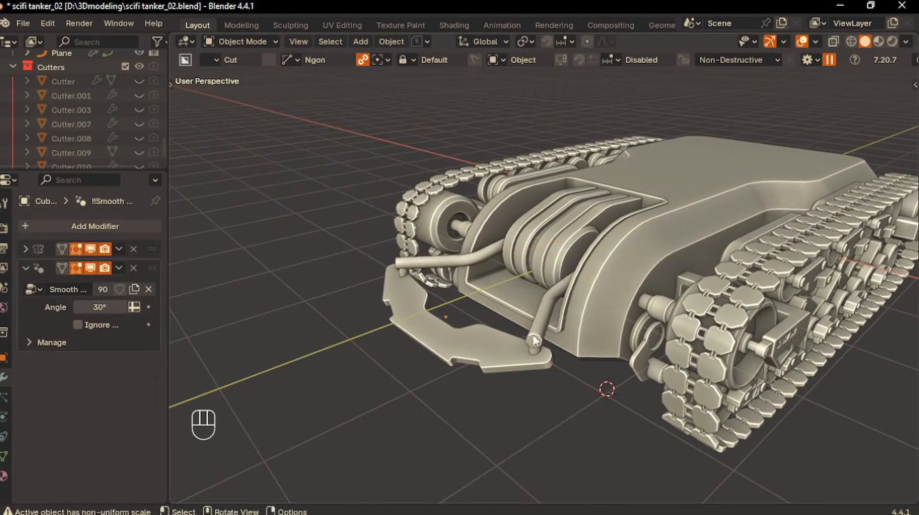
pyautogui.click(535, 341)
pyautogui.rightClick(507, 326)
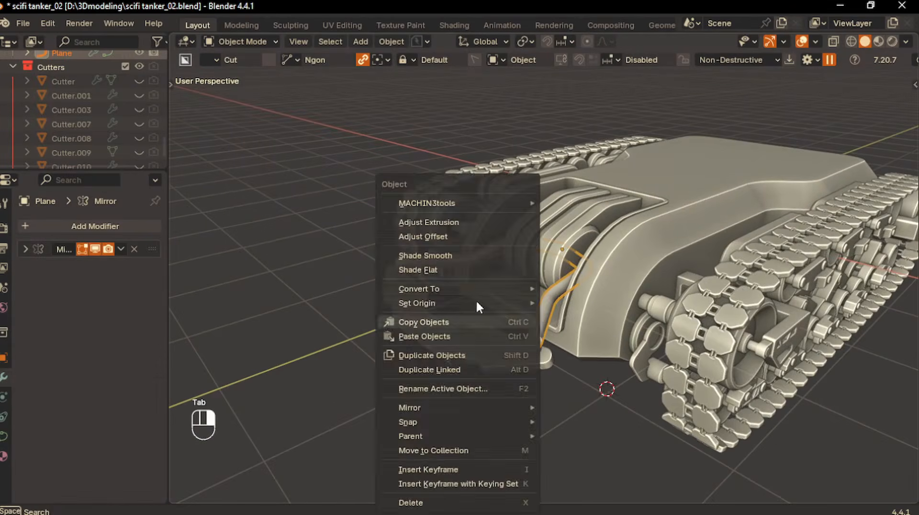
pyautogui.moveTo(431, 344)
pyautogui.click(565, 287)
pyautogui.press('Tab')
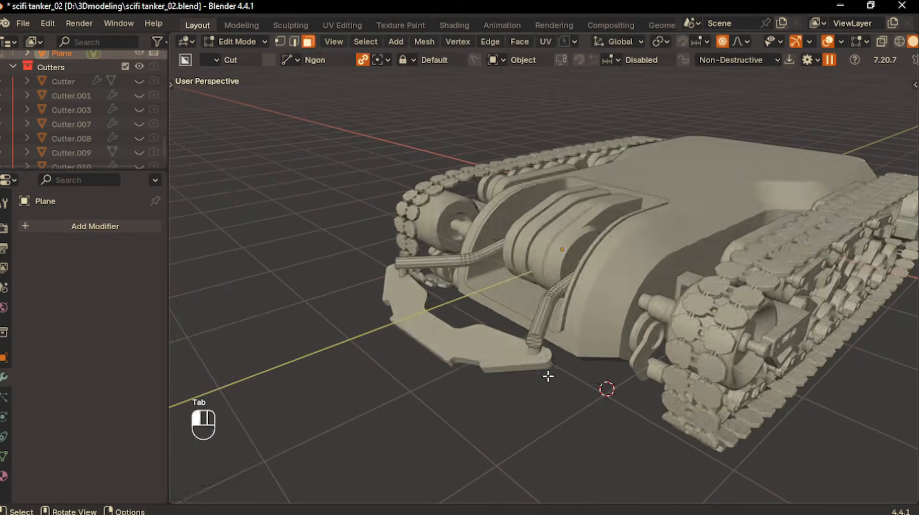
# Step: Merge the thin faces closing the front end of the pipe arm into a single cap face
pyautogui.click(535, 343)
pyautogui.scroll(2, 535, 342)
pyautogui.keyDown('shift'); pyautogui.moveTo(537, 343); pyautogui.dragTo(563, 186, button='middle'); pyautogui.keyUp('shift')
pyautogui.scroll(3, 521, 293)
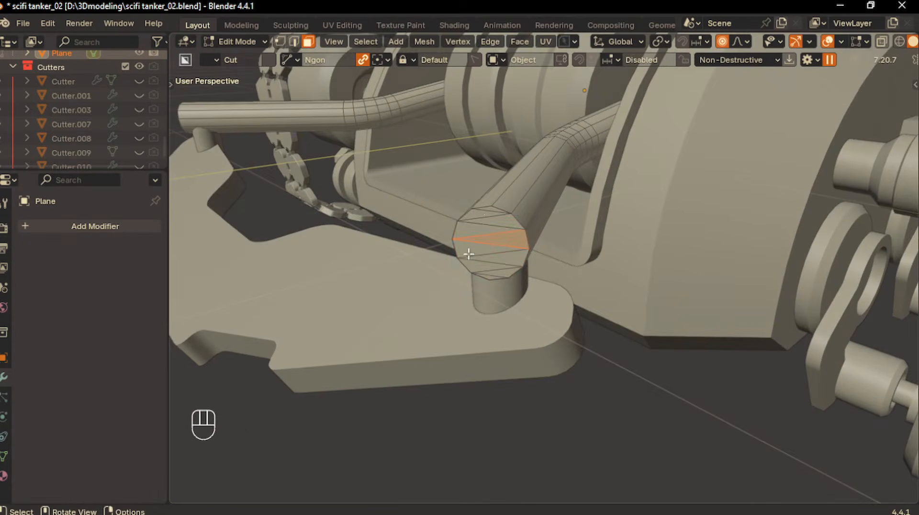
pyautogui.keyDown('ctrl'); pyautogui.click(500, 274); pyautogui.keyUp('ctrl')
pyautogui.press('f')
# Step: Try to bevel the rim of the pipe arm's cap with five segments, and undo it
pyautogui.moveTo(511, 283); pyautogui.dragTo(564, 310, button='middle')
pyautogui.hotkey('ctrl', 'b')
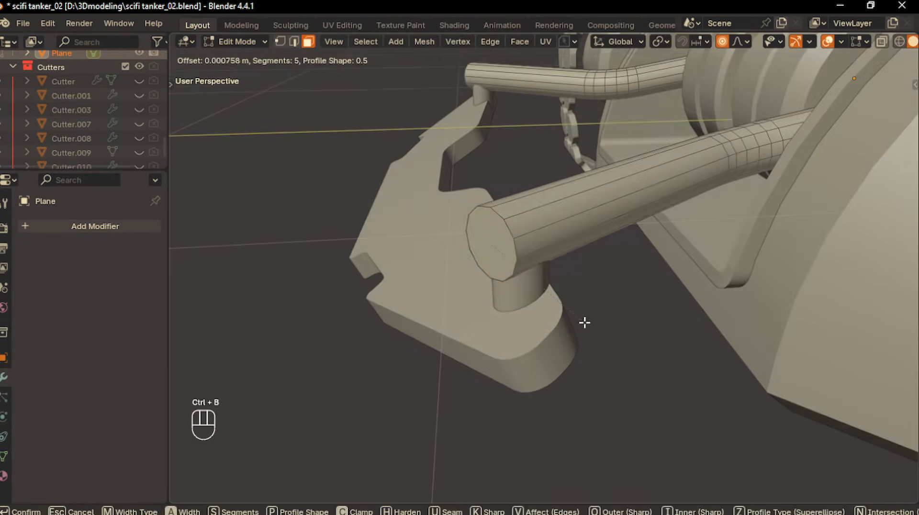
pyautogui.click(590, 328)
pyautogui.hotkey('ctrl', 'z')
pyautogui.hotkey('ctrl', 'shift', 'z')
pyautogui.hotkey('ctrl', 'z')
# Step: Bevel the rim of the pipe arm's cap with one segment, 0.0186 m wide
pyautogui.hotkey('ctrl', 'b')
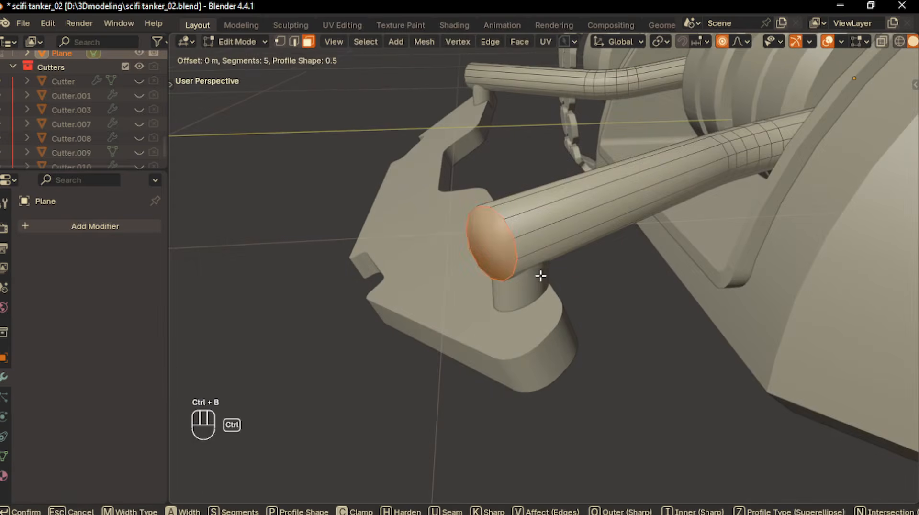
pyautogui.scroll(-4, 541, 276)
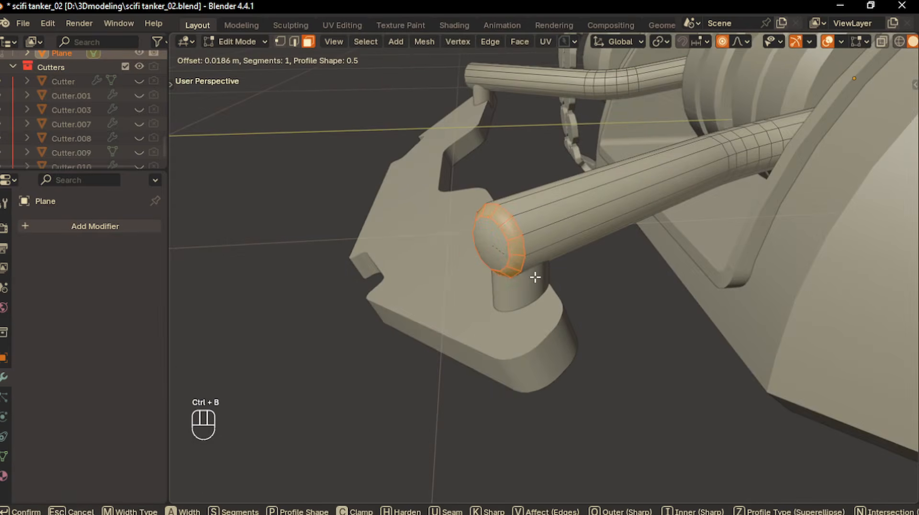
pyautogui.click(535, 277)
pyautogui.rightClick(523, 269)
pyautogui.press('Escape')
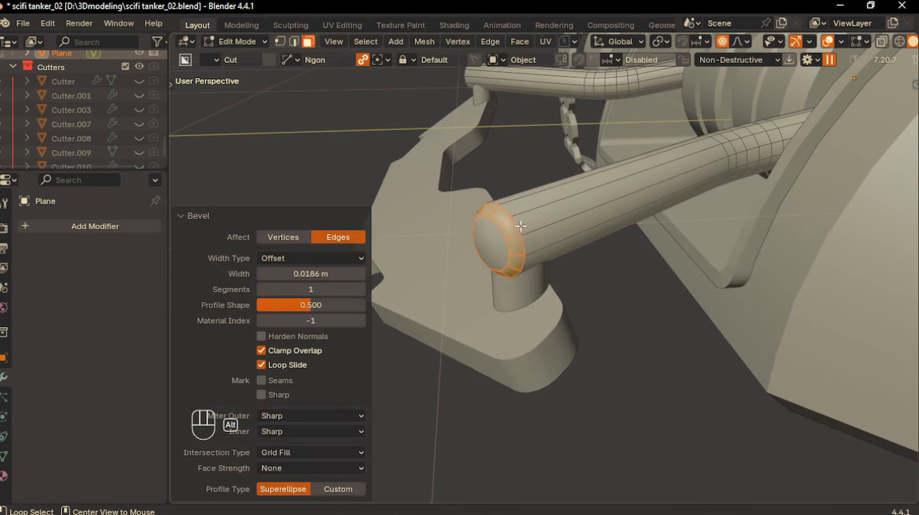
# Step: Shade the pipe arm's cap face flat and mark its boundary edges sharp
pyautogui.keyDown('alt'); pyautogui.click(499, 230); pyautogui.keyUp('alt')
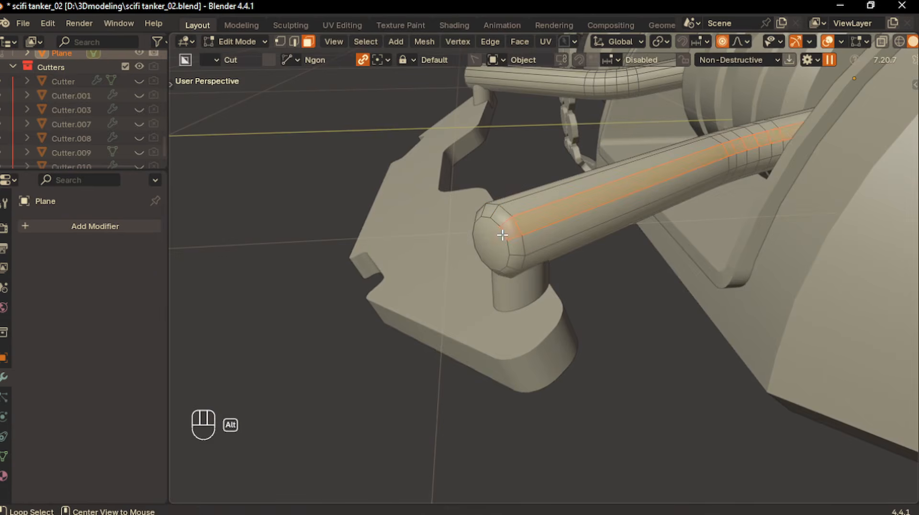
pyautogui.rightClick(441, 413)
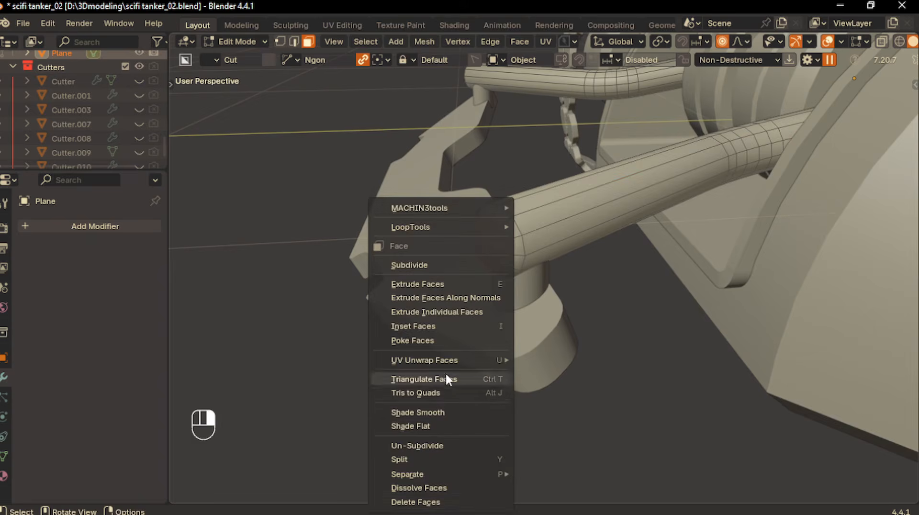
pyautogui.click(437, 432)
pyautogui.click(293, 42)
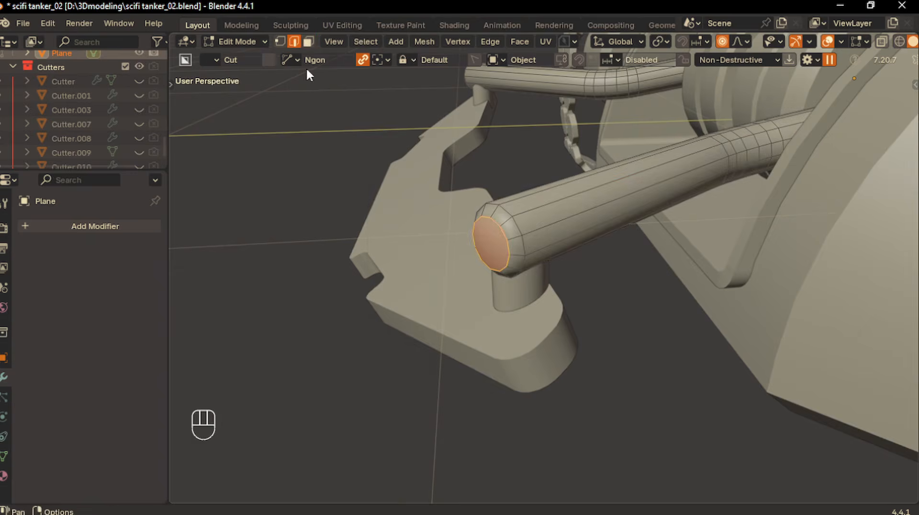
pyautogui.rightClick(400, 335)
pyautogui.click(387, 364)
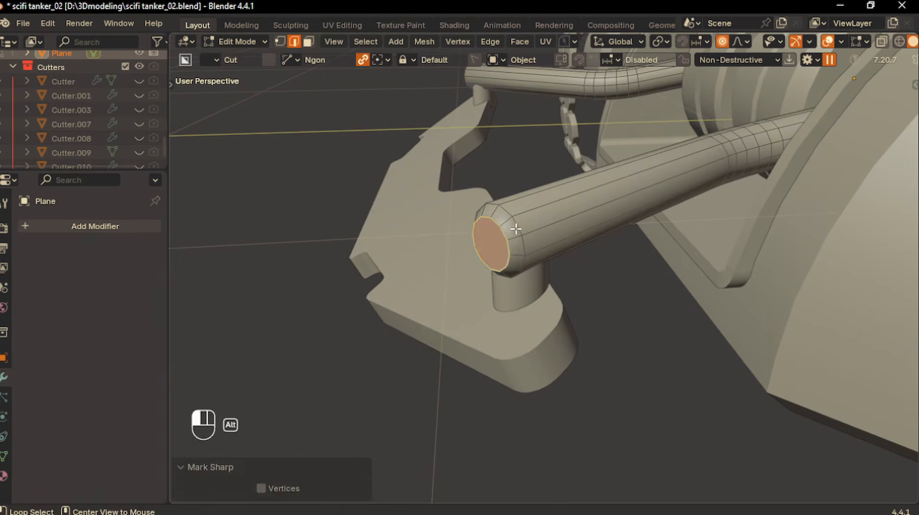
# Step: Mark the outer edge loop of the cap's bevel sharp and return to object mode
pyautogui.rightClick(493, 312)
pyautogui.click(477, 364)
pyautogui.press('Tab')
pyautogui.click(476, 284)
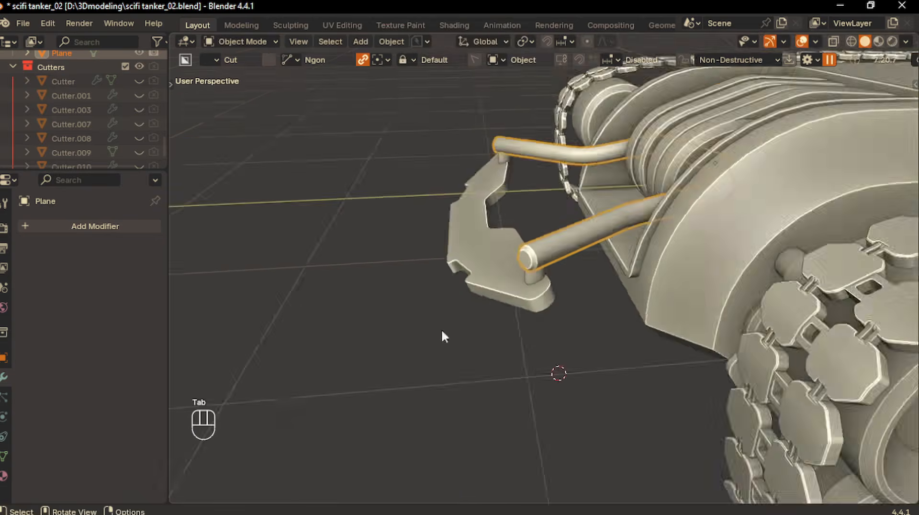
# Step: Mirror the edited pipe arm to the opposite side of the tank with a Mirror modifier
pyautogui.scroll(-5, 554, 266)
pyautogui.moveTo(364, 268); pyautogui.dragTo(455, 254, button='middle')
pyautogui.scroll(2, 500, 186)
pyautogui.hotkey('alt', 'x')
pyautogui.press('KP_3')
pyautogui.moveTo(427, 329); pyautogui.dragTo(615, 269, button='middle')
# Step: Extrude the lower part of the pipe arm's cap outward into a short flat-topped tongue
pyautogui.press('Tab')
pyautogui.click(609, 340)
pyautogui.press('e')
pyautogui.click(609, 350)
pyautogui.scroll(3, 609, 351)
# Step: Dissolve the unneeded edges around the extruded tongue at the pipe arm's end
pyautogui.click(295, 42)
pyautogui.moveTo(632, 354); pyautogui.dragTo(552, 329, button='middle')
pyautogui.press('x')
pyautogui.press('x')
pyautogui.click(634, 330)
pyautogui.press('x')
pyautogui.click(626, 335)
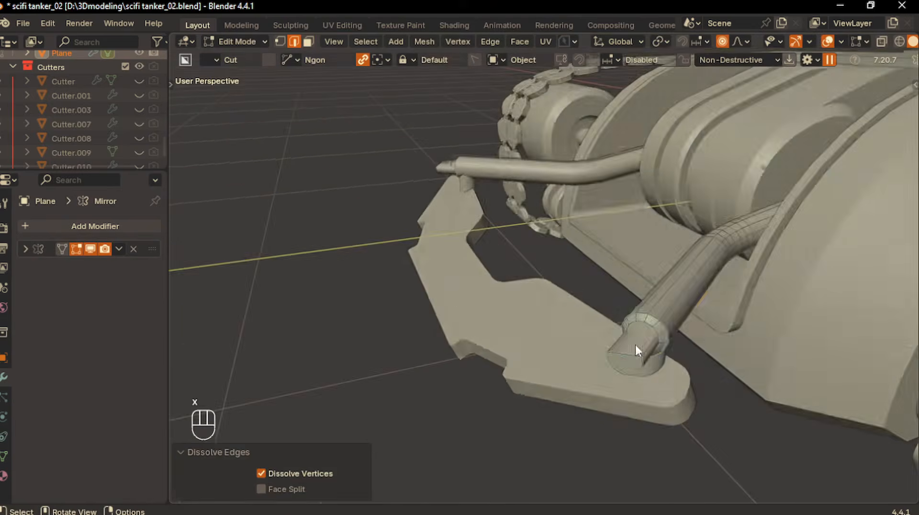
# Step: Move the mount cylinder forward along Y by about -0.1 m, beneath the pipe arm's tongue
pyautogui.press('Tab')
pyautogui.click(530, 326)
pyautogui.click(533, 322)
pyautogui.click(518, 324)
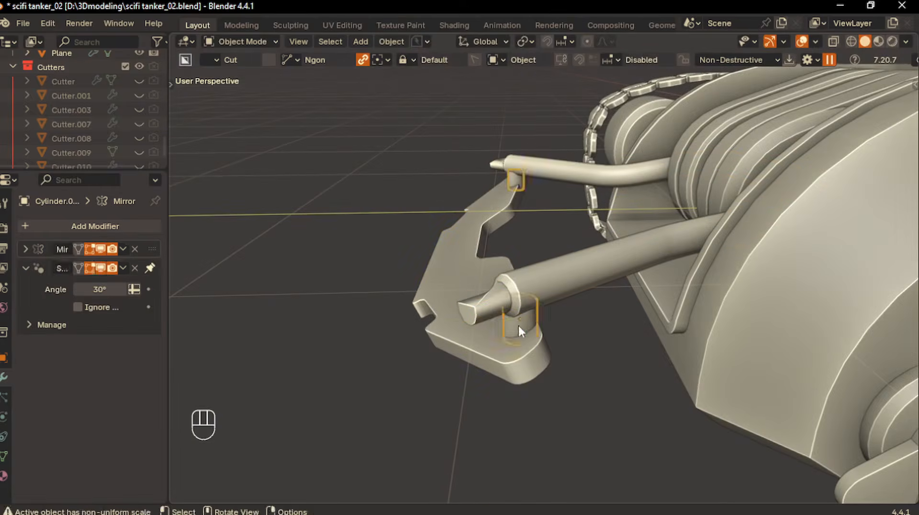
pyautogui.press('g')
pyautogui.press('y')
pyautogui.click(488, 334)
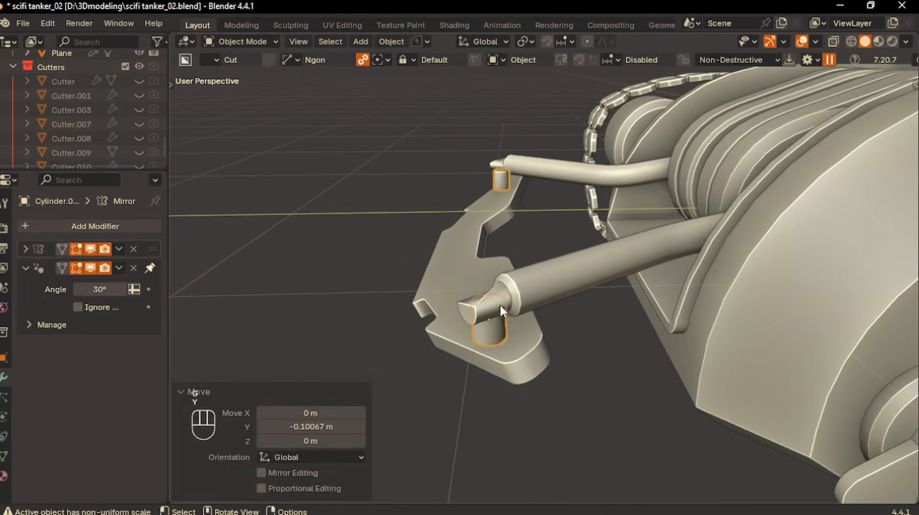
# Step: Open the pipe arm's mesh and select the tongue's flat top together with the adjoining upper cap area
pyautogui.click(501, 310)
pyautogui.press('Tab')
pyautogui.click(503, 342)
pyautogui.scroll(2, 508, 334)
pyautogui.moveTo(508, 334); pyautogui.dragTo(525, 349, button='middle')
pyautogui.rightClick(466, 323)
pyautogui.click(460, 332)
pyautogui.click(400, 334)
pyautogui.rightClick(401, 333)
pyautogui.click(401, 334)
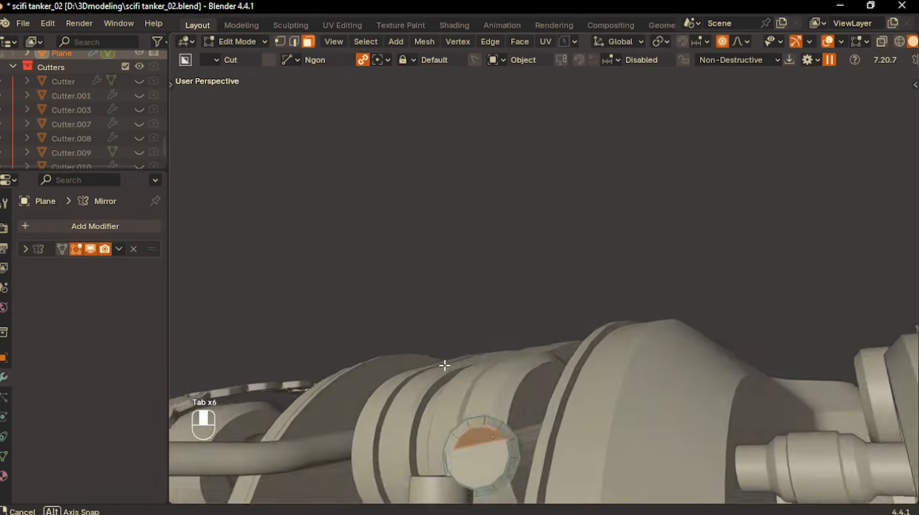
pyautogui.moveTo(444, 365); pyautogui.dragTo(557, 407, button='middle')
pyautogui.scroll(1, 539, 405)
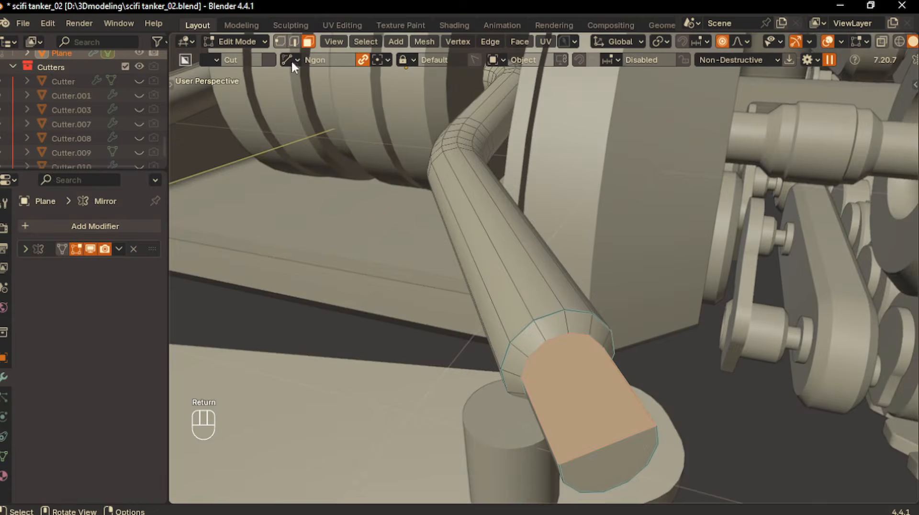
# Step: Connect the two corner vertices where the tongue's flat top meets the cap
pyautogui.click(280, 41)
pyautogui.click(522, 377)
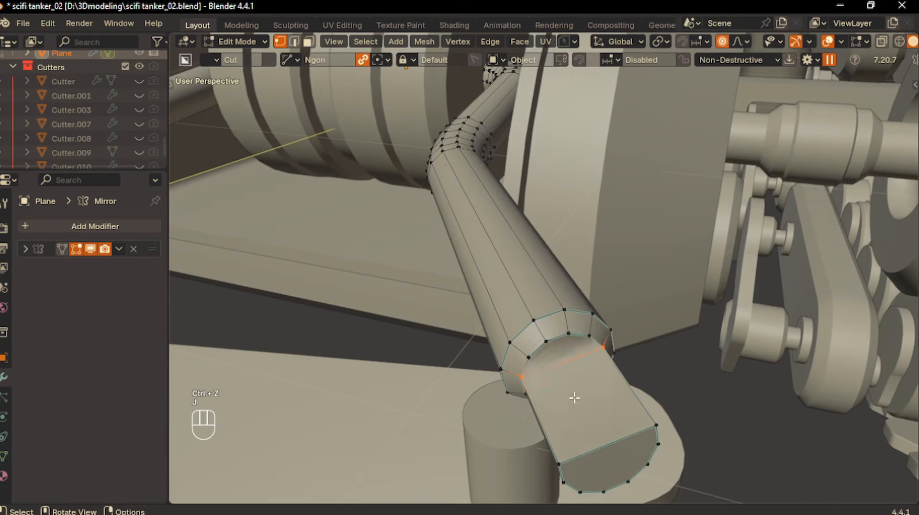
pyautogui.moveTo(574, 398); pyautogui.dragTo(562, 360, button='middle')
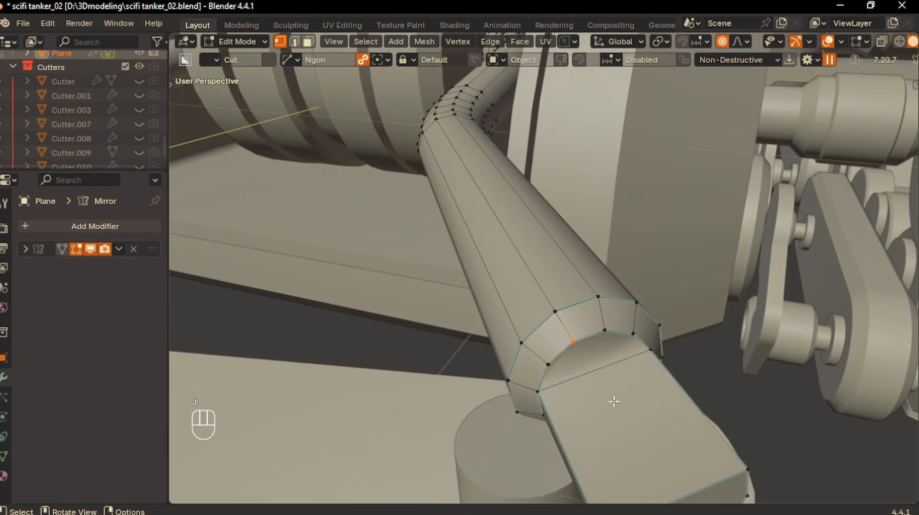
# Step: Add a centered lengthwise loop cut on the tongue's top and connect its inner vertex to the cap rim
pyautogui.scroll(-2, 623, 425)
pyautogui.hotkey('ctrl', 'r')
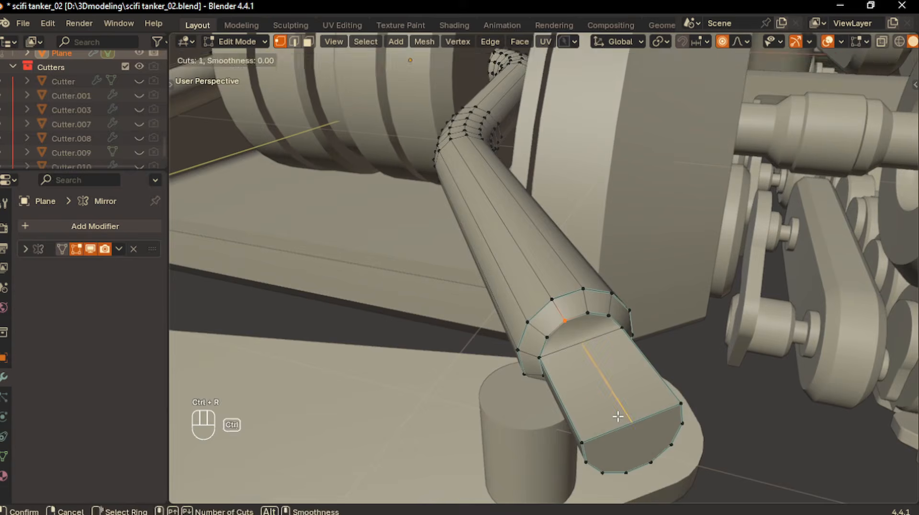
pyautogui.rightClick(618, 416)
pyautogui.keyDown('shift'); pyautogui.click(573, 321); pyautogui.keyUp('shift')
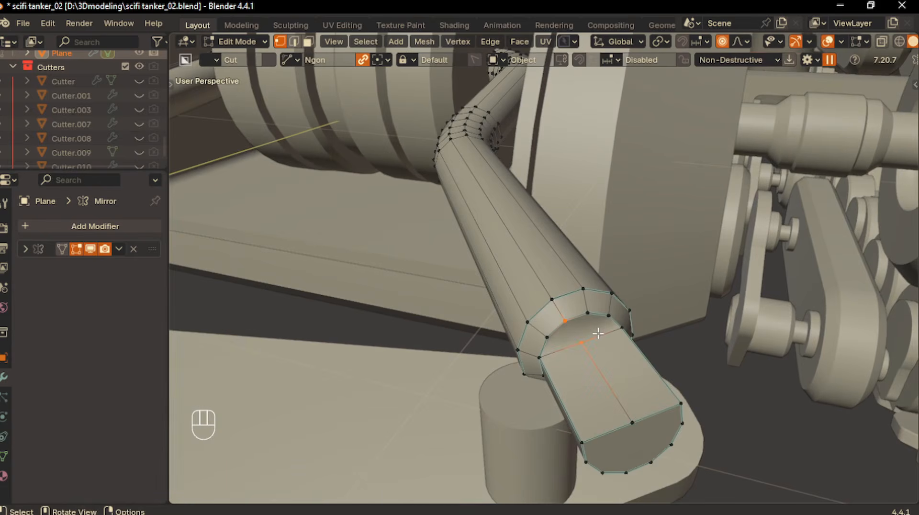
pyautogui.scroll(2, 598, 333)
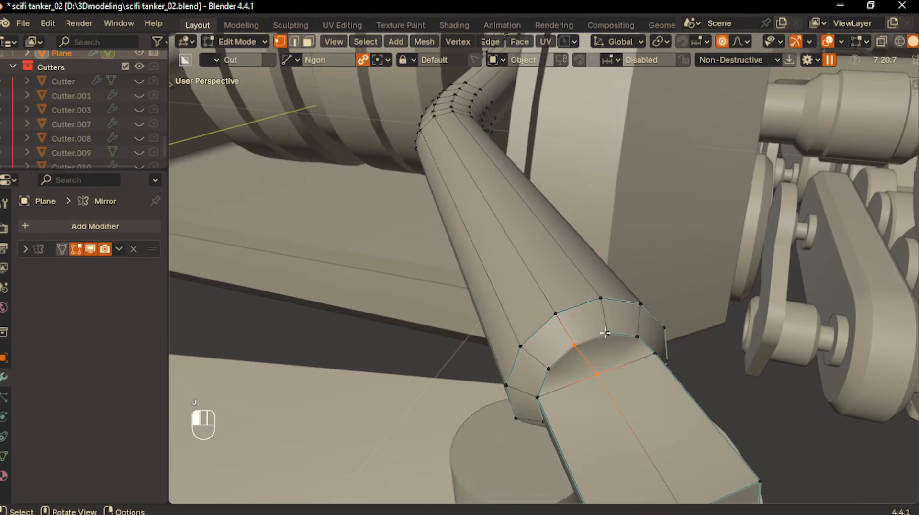
# Step: Add a second lengthwise loop cut beside the first and connect its inner vertex to the next rim vertex
pyautogui.scroll(-1, 666, 429)
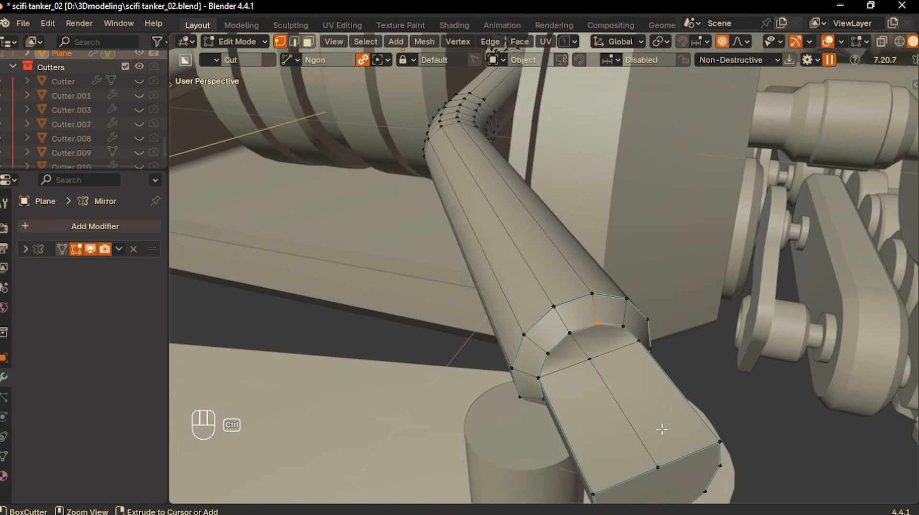
pyautogui.hotkey('ctrl', 'r')
pyautogui.click(679, 466)
pyautogui.rightClick(679, 466)
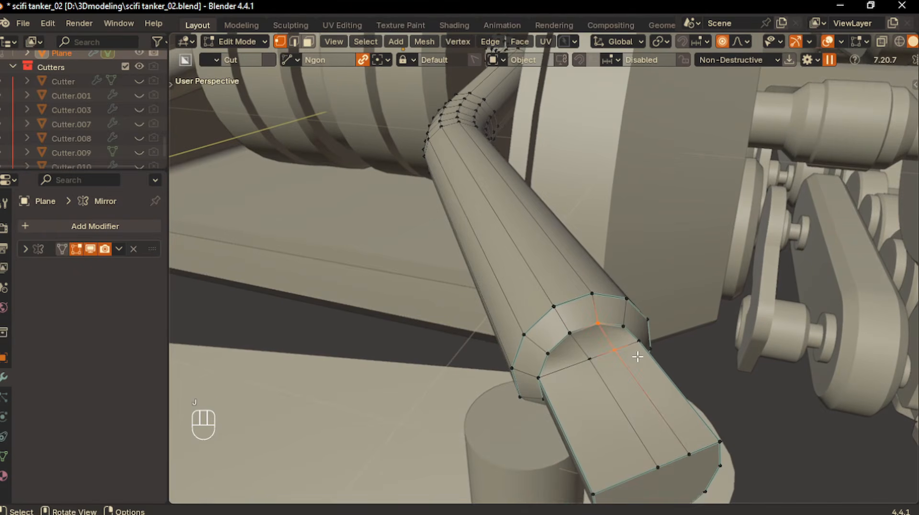
pyautogui.scroll(1, 652, 379)
pyautogui.hotkey('ctrl', 'r')
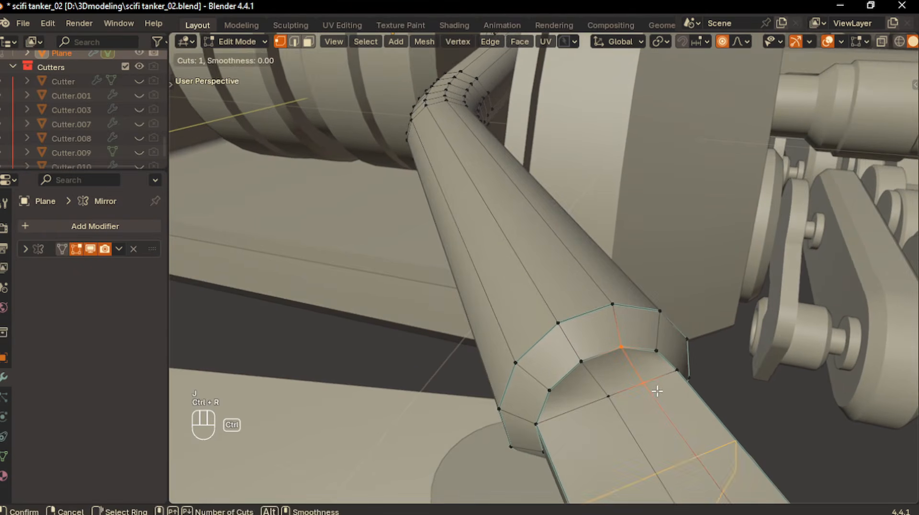
pyautogui.rightClick(656, 390)
# Step: Mark the edge segments across the tongue's base sharp and return to object mode
pyautogui.press('2')
pyautogui.scroll(-2, 622, 363)
pyautogui.keyDown('shift'); pyautogui.moveTo(594, 345); pyautogui.dragTo(626, 307, button='middle'); pyautogui.keyUp('shift')
pyautogui.press('Tab')
pyautogui.press('Tab')
pyautogui.rightClick(606, 325)
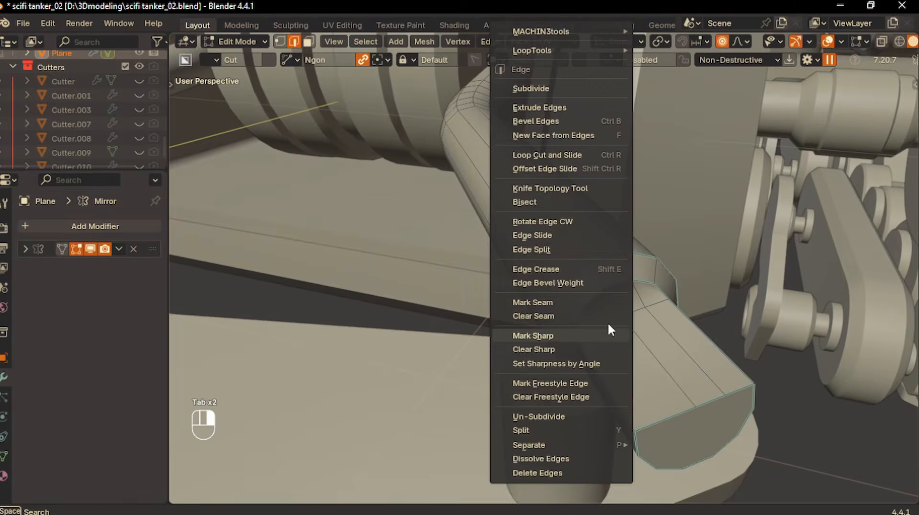
pyautogui.click(608, 332)
pyautogui.click(639, 312)
pyautogui.rightClick(656, 306)
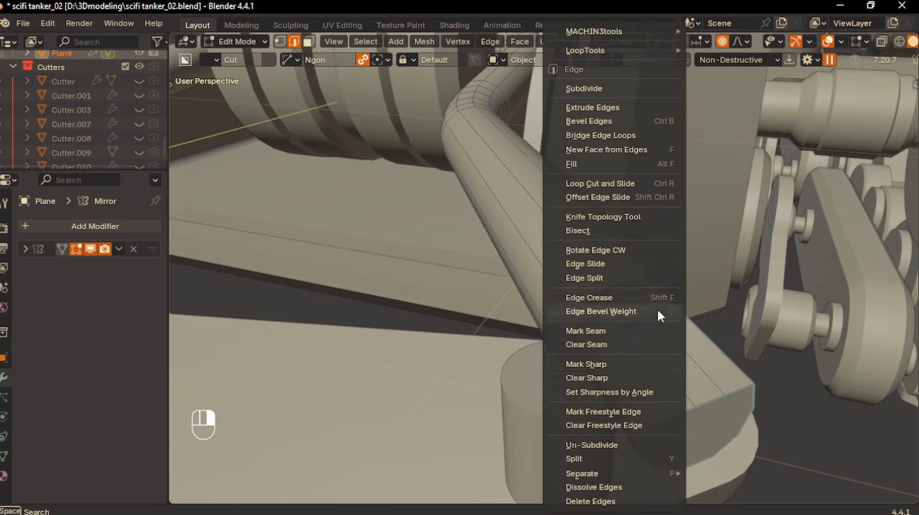
pyautogui.click(625, 364)
pyautogui.press('Tab')
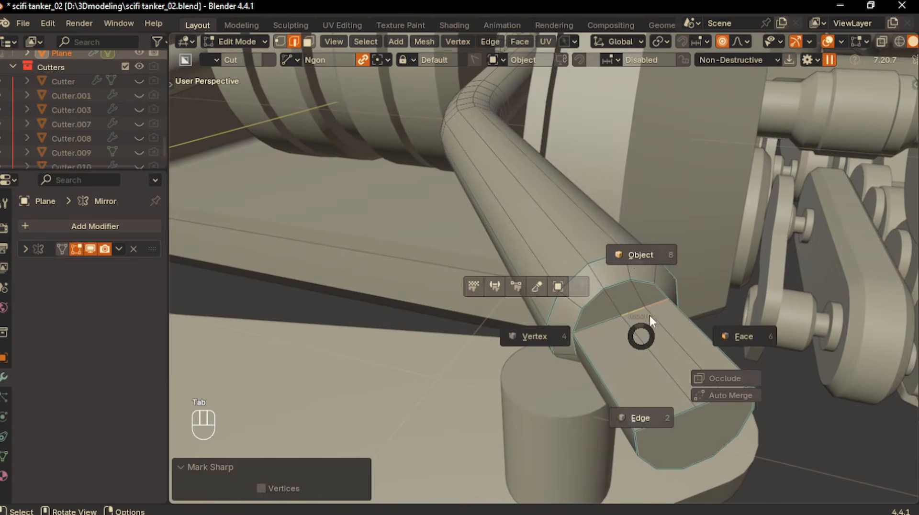
pyautogui.click(649, 314)
pyautogui.scroll(-3, 662, 378)
pyautogui.click(594, 366)
pyautogui.press('Tab')
# Step: In the top view, move the front bar about 0.027 m in X and -0.055 m in Y under the tongue
pyautogui.click(572, 358)
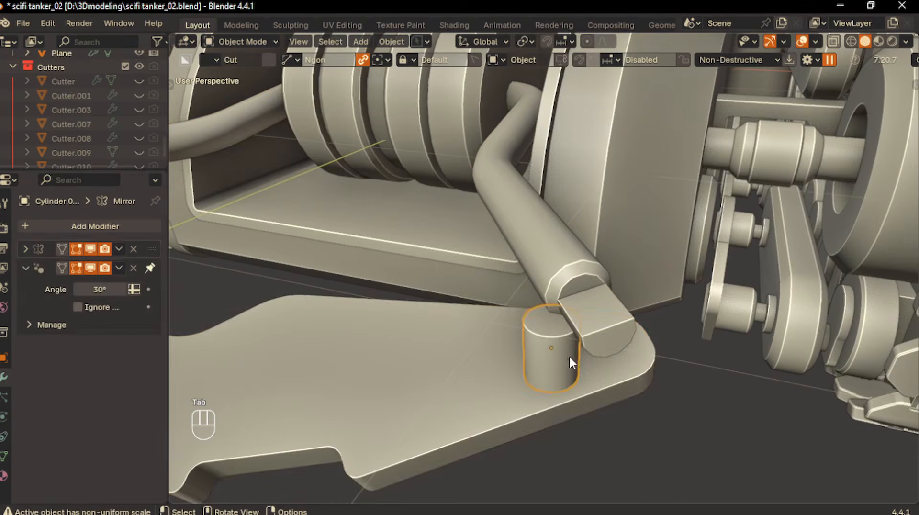
pyautogui.press('KP_7')
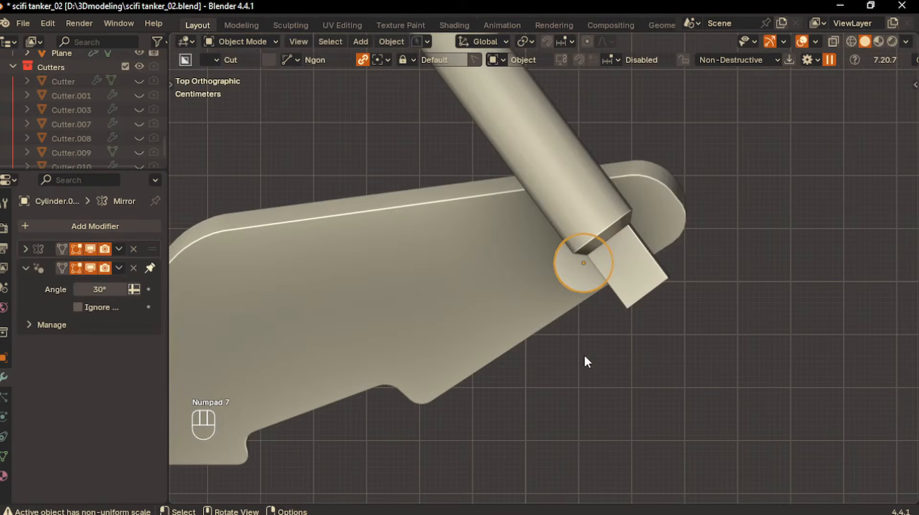
pyautogui.click(510, 341)
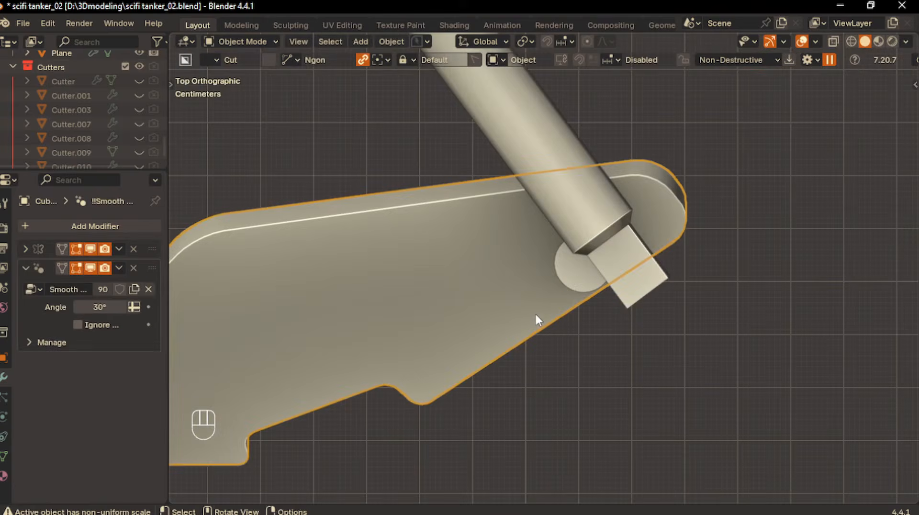
pyautogui.press('g')
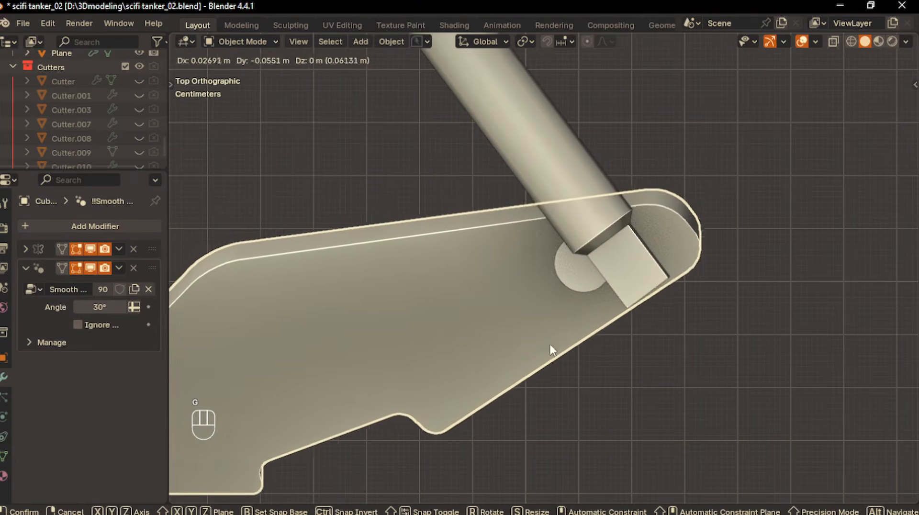
pyautogui.click(551, 346)
# Step: Move the mount cylinder about 0.083 m in X to center it on the tongue and scale it to 0.828
pyautogui.click(581, 288)
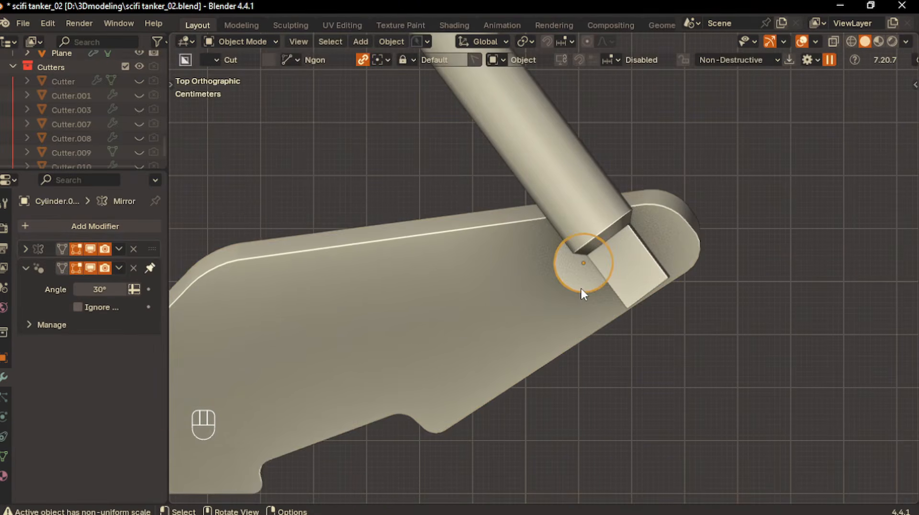
pyautogui.press('g')
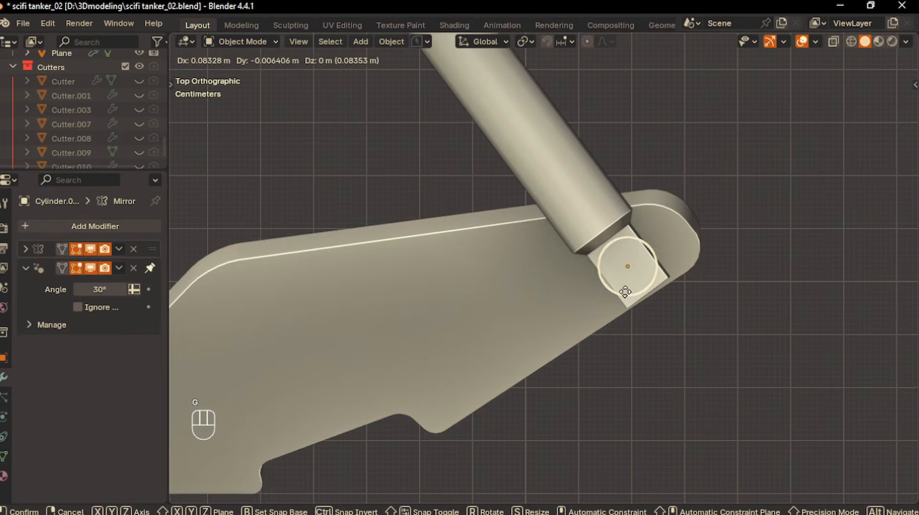
pyautogui.click(625, 291)
pyautogui.press('s')
pyautogui.click(666, 336)
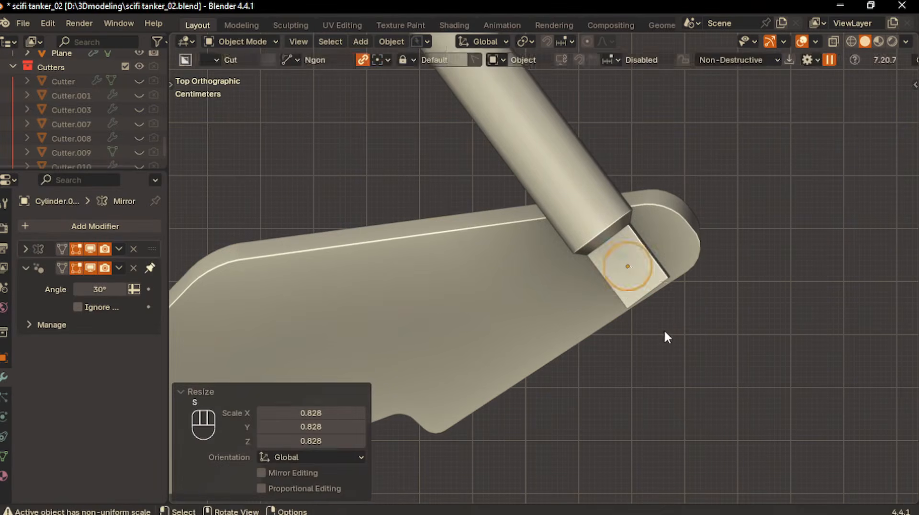
# Step: In the front view, move the mount cylinder about 0.027 m in X and 0.013 m in Z and stretch it along Z
pyautogui.moveTo(664, 331); pyautogui.dragTo(634, 277, button='middle')
pyautogui.scroll(-2, 634, 278)
pyautogui.moveTo(620, 315); pyautogui.dragTo(605, 281, button='middle')
pyautogui.press('KP_1')
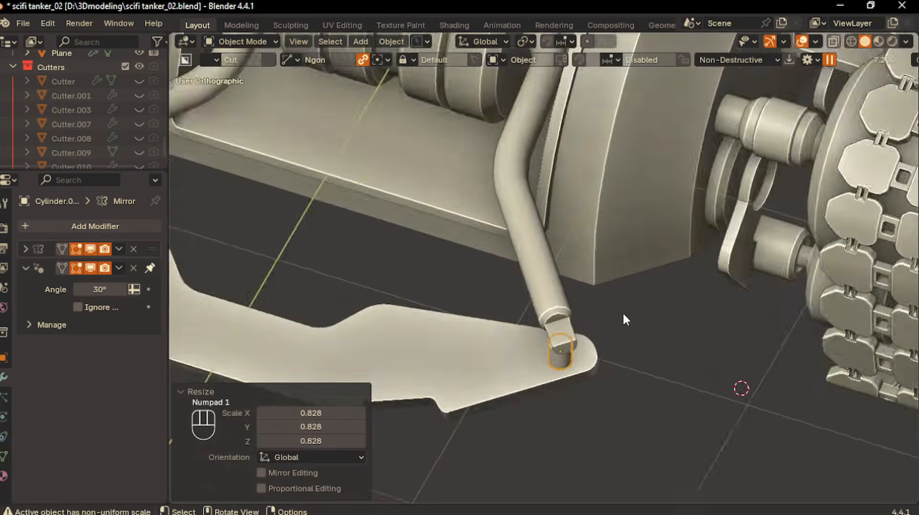
pyautogui.press('g')
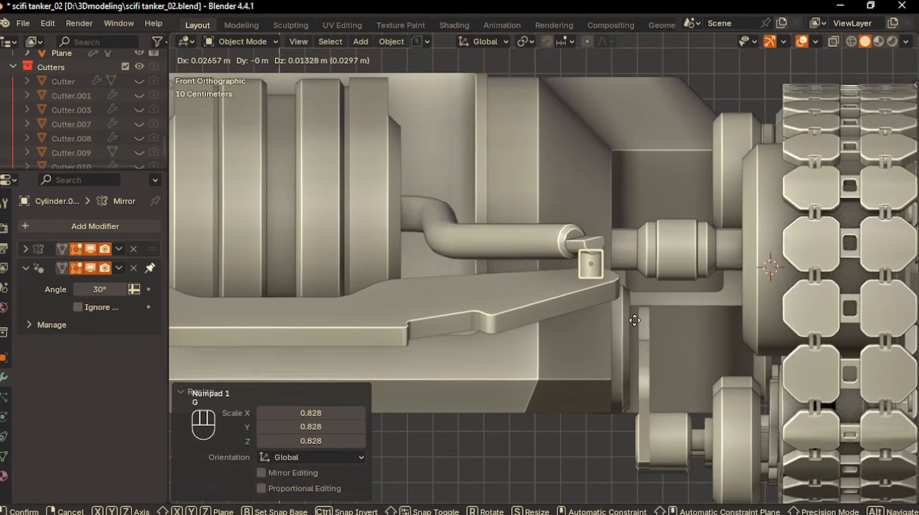
pyautogui.click(634, 320)
pyautogui.press('s')
pyautogui.press('z')
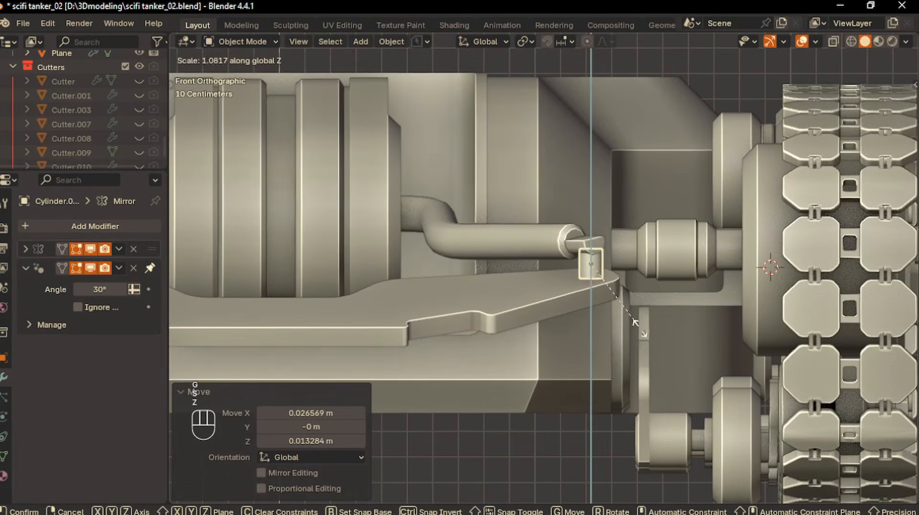
pyautogui.click(601, 393)
pyautogui.click(601, 395)
# Step: Examine the front bar, pipe arms and cylinder mounts on the whole chassis from several angles and distances
pyautogui.moveTo(601, 395); pyautogui.dragTo(555, 378, button='middle')
pyautogui.scroll(3, 610, 388)
pyautogui.scroll(-3, 555, 378)
pyautogui.moveTo(666, 374); pyautogui.dragTo(571, 389, button='middle')
pyautogui.click(634, 432)
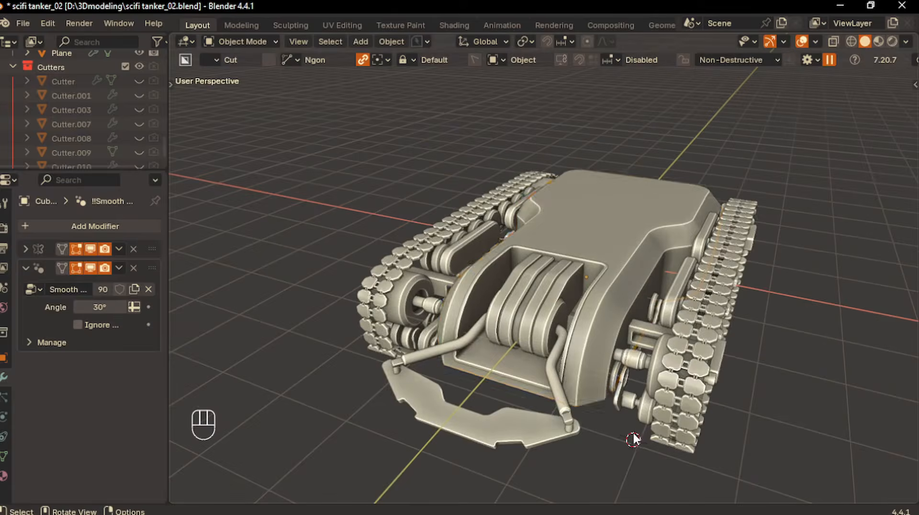
pyautogui.scroll(-2, 621, 422)
pyautogui.scroll(1, 527, 427)
pyautogui.scroll(2, 528, 428)
pyautogui.scroll(-2, 565, 445)
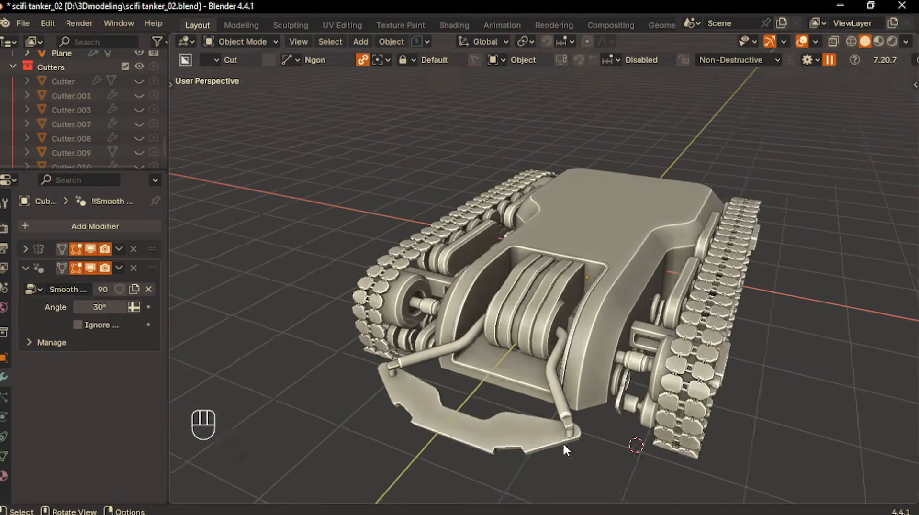
pyautogui.moveTo(562, 441); pyautogui.dragTo(569, 405, button='middle')
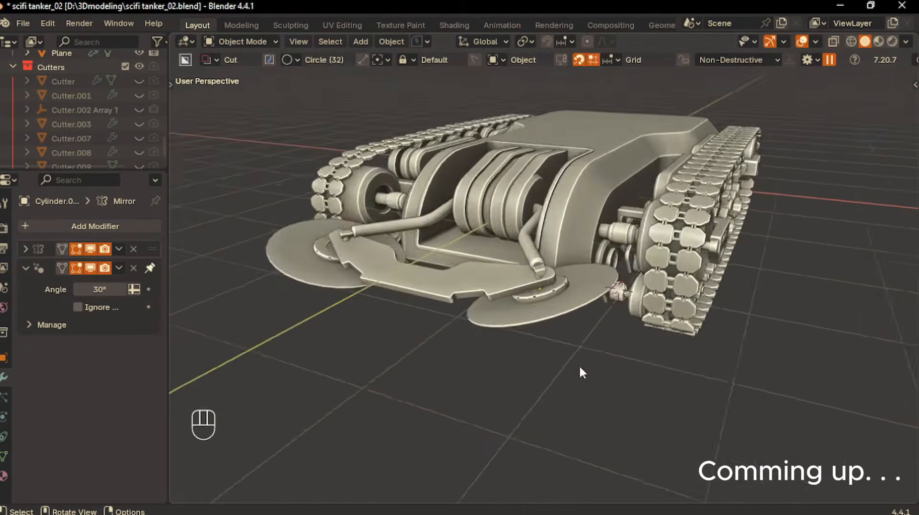
# Step: Bevel the outer rim edges of the large front disc under the bar
pyautogui.hotkey('ctrl', 'a')
pyautogui.hotkey('ctrl', 'b')
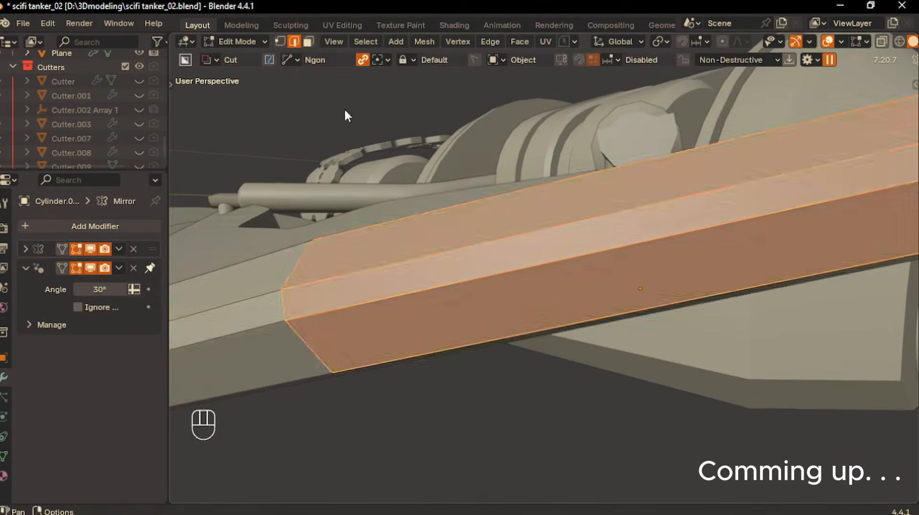
pyautogui.hotkey('ctrl', 'e')
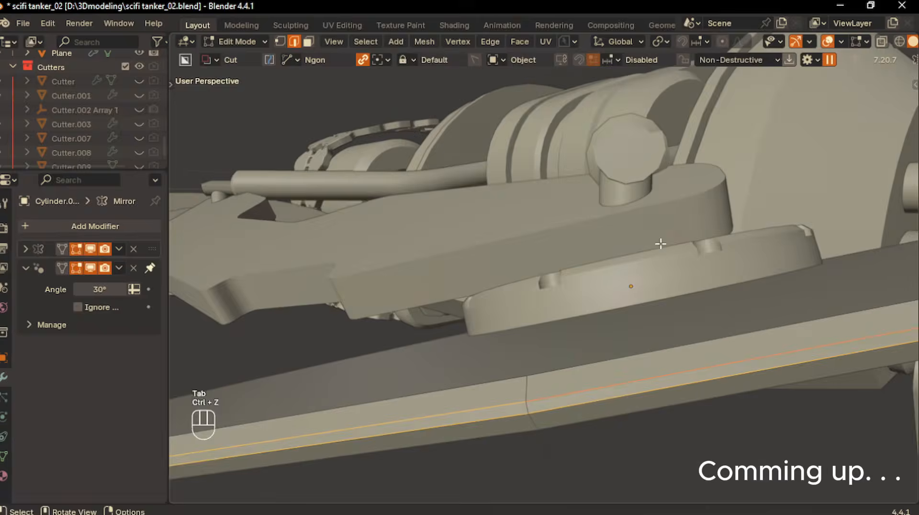
pyautogui.press('m')
pyautogui.click(621, 328)
pyautogui.press('m')
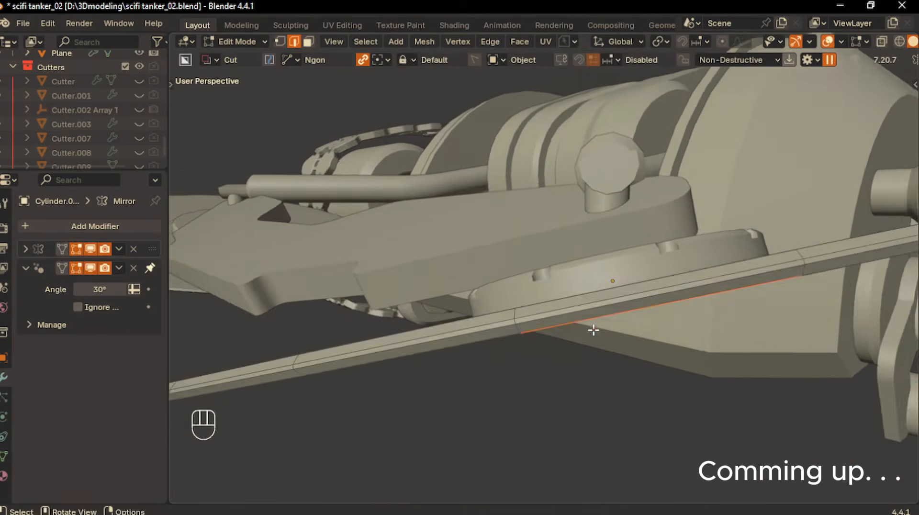
# Step: Slide the two edge loops around the disc's rim to reshape its thin outer edge and return to object mode
pyautogui.scroll(5, 590, 346)
pyautogui.keyDown('alt'); pyautogui.keyDown('shift'); pyautogui.click(590, 346); pyautogui.keyUp('shift'); pyautogui.keyUp('alt')
pyautogui.keyDown('alt'); pyautogui.click(634, 359); pyautogui.keyUp('alt')
pyautogui.press('g')
pyautogui.press('g')
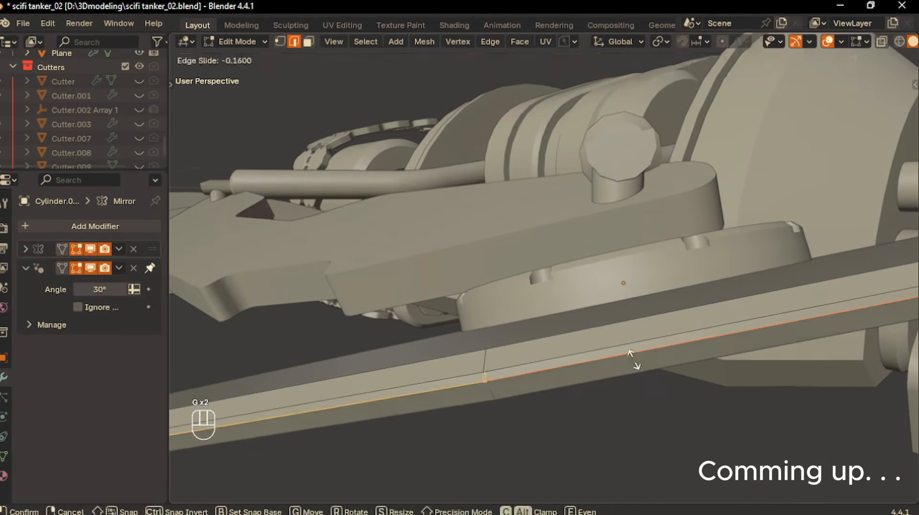
pyautogui.click(628, 356)
pyautogui.keyDown('alt'); pyautogui.click(615, 344); pyautogui.keyUp('alt')
pyautogui.press('g')
pyautogui.press('g')
pyautogui.click(644, 346)
pyautogui.press('Tab')
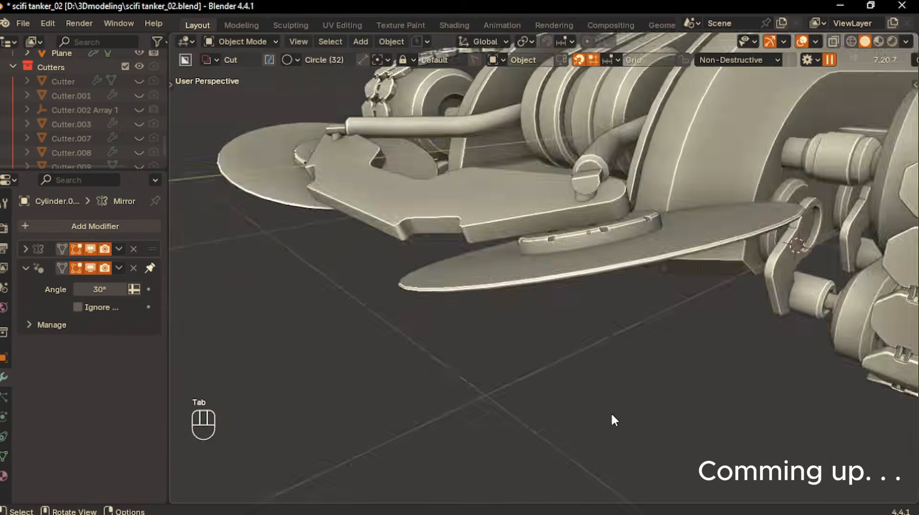
# Step: Inset the top face of the front disc twice to form a narrow ring of faces near the rim
pyautogui.click(507, 295)
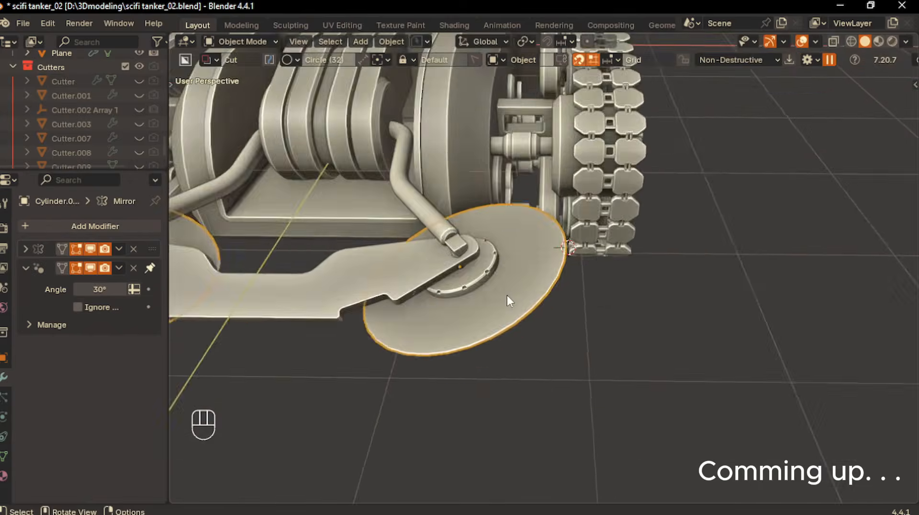
pyautogui.press('Tab')
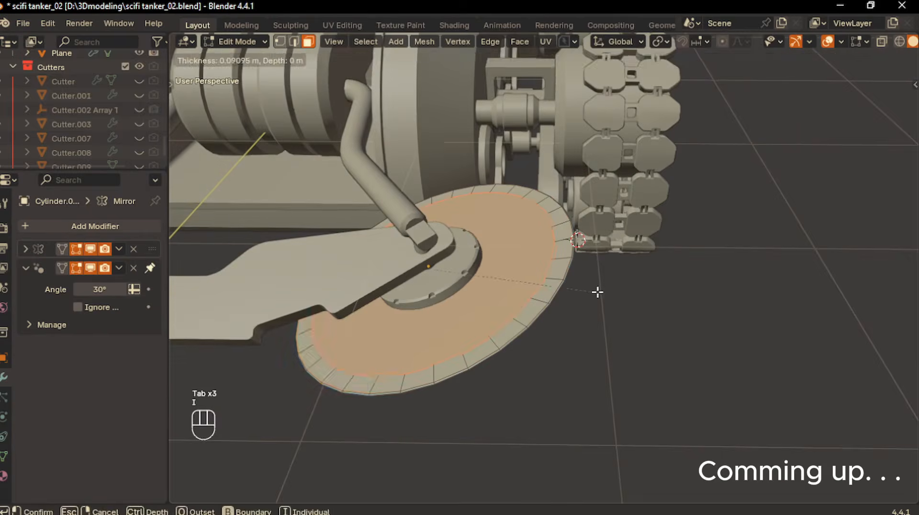
pyautogui.press('i')
pyautogui.press('i')
pyautogui.moveTo(591, 289); pyautogui.dragTo(545, 253, button='middle')
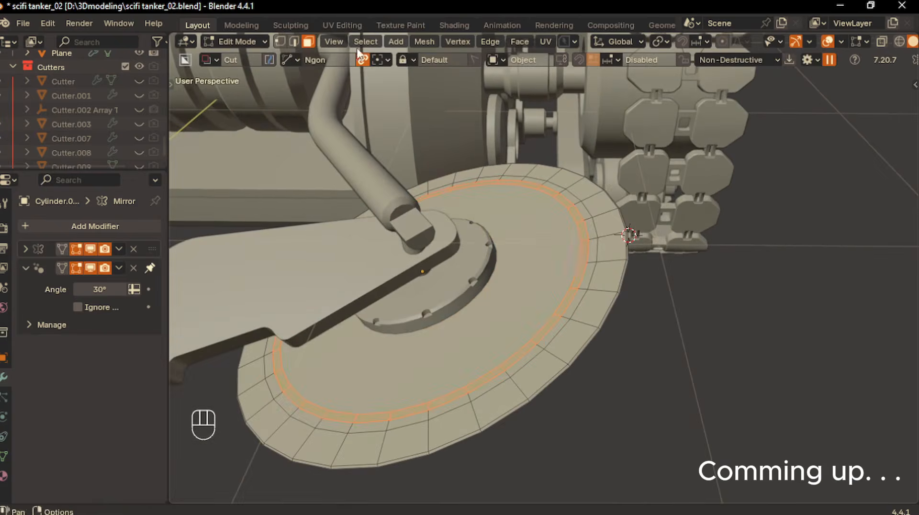
# Step: Apply Checker Deselect to the narrow face ring, with Selected set to 3 and the number of deselected faces increased
pyautogui.click(365, 41)
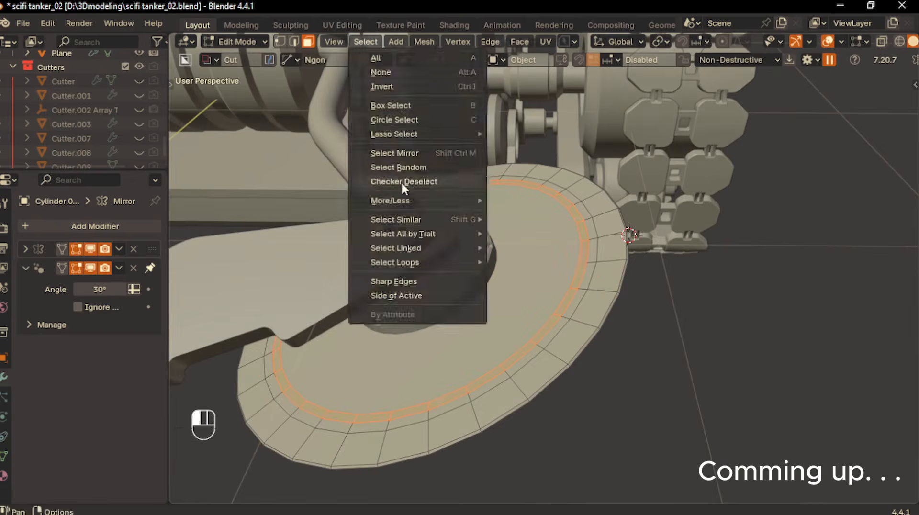
pyautogui.click(401, 183)
pyautogui.click(366, 474)
pyautogui.click(365, 473)
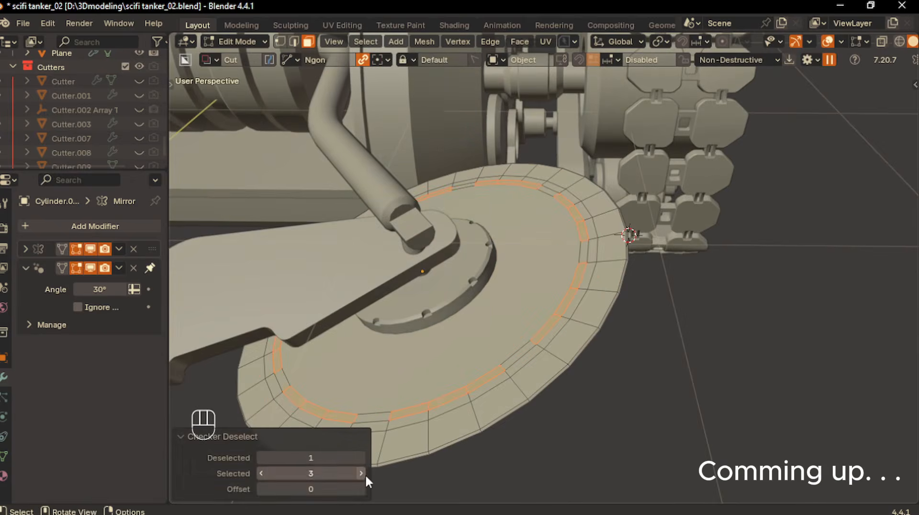
pyautogui.click(361, 457)
pyautogui.click(361, 458)
pyautogui.rightClick(575, 348)
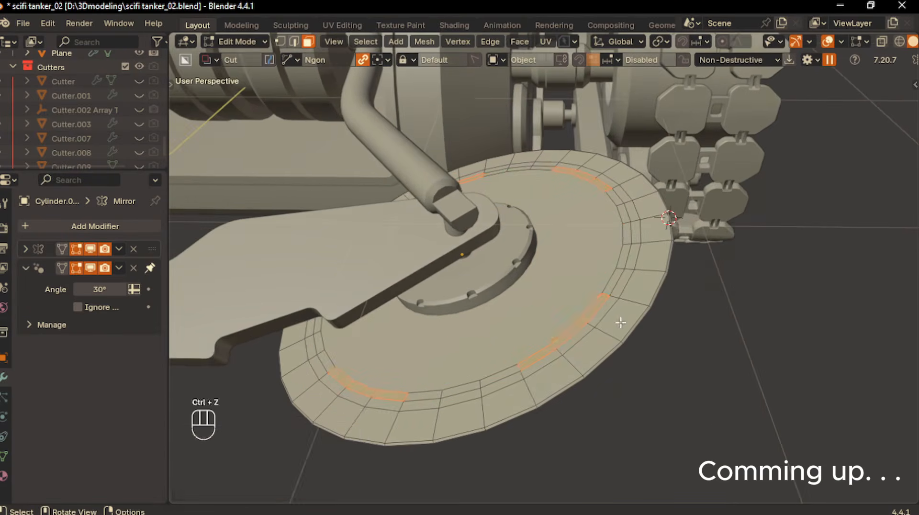